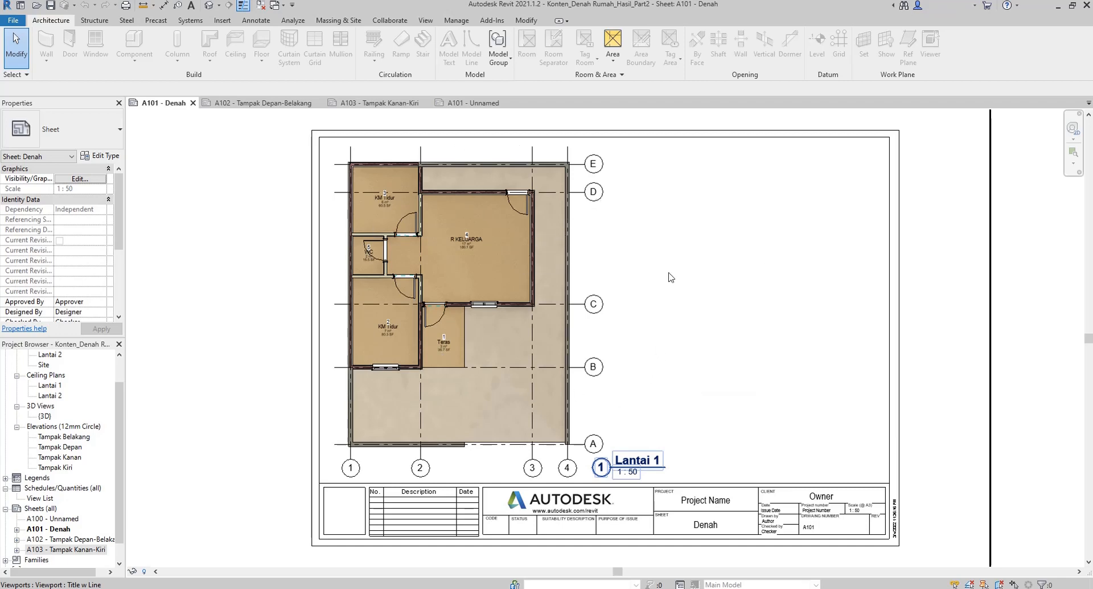
View sheets A102 - Tampak Depan-Belakang and A103 - Tampak Kanan-Kiri, and return to A101 - Denah.
left_click(243, 103)
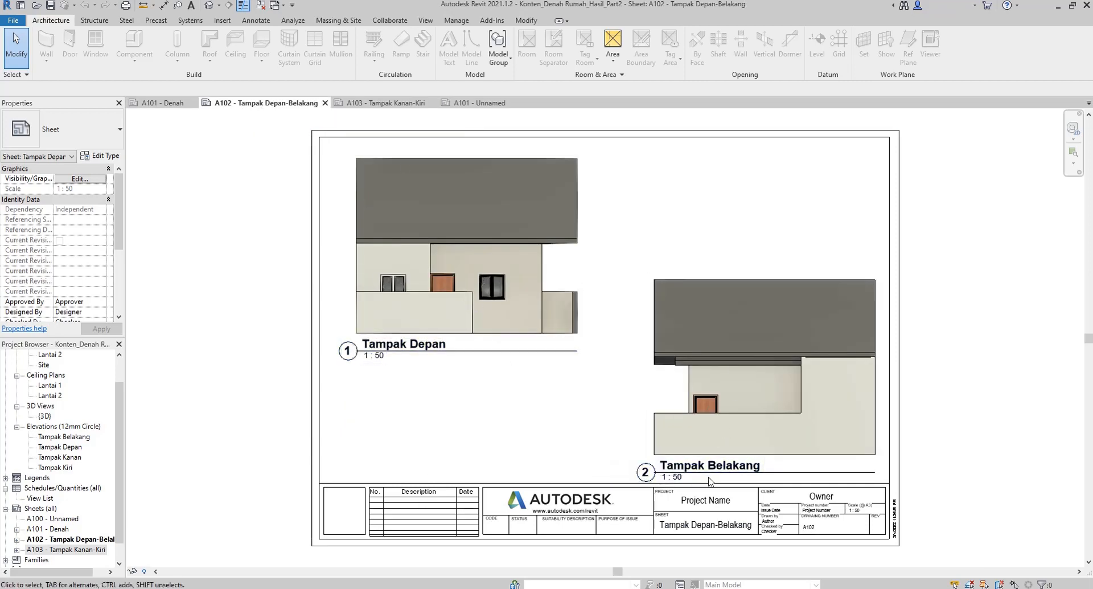
left_click(360, 106)
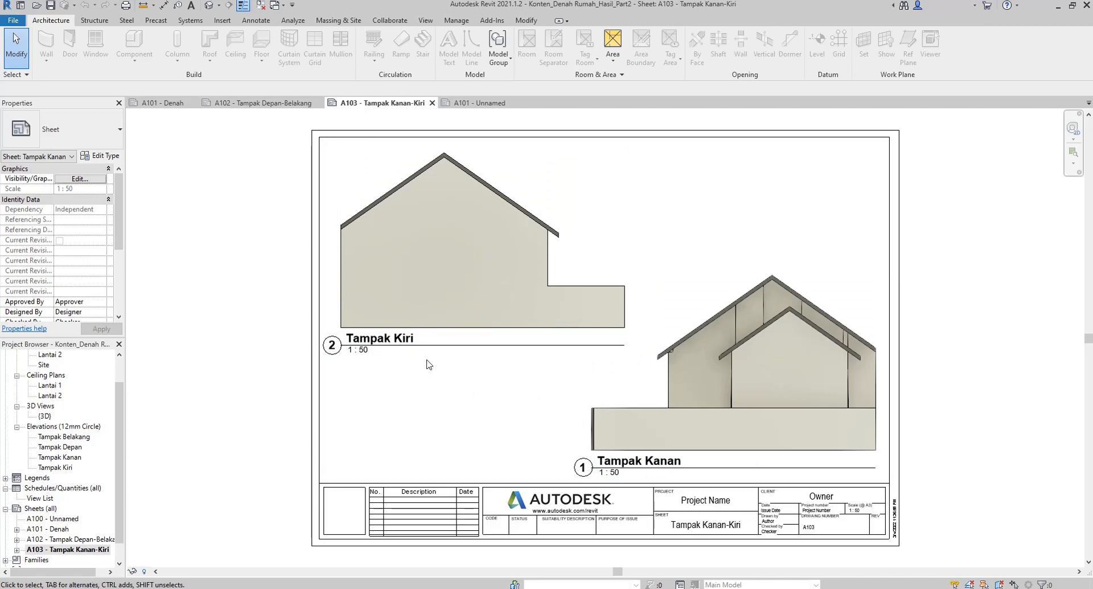
left_click(167, 105)
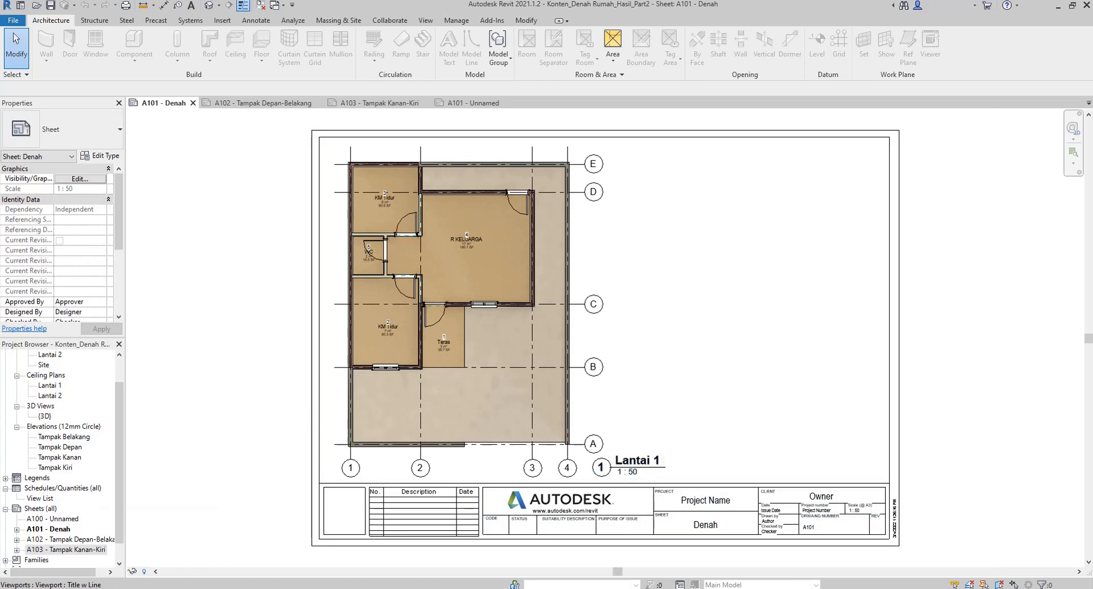
Switch to the browser to review the Modelling-Denah-di-Revit GitHub repository's address, download options and project files, and return to Revit.
key("alt+Tab")
mouse_move(241, 113)
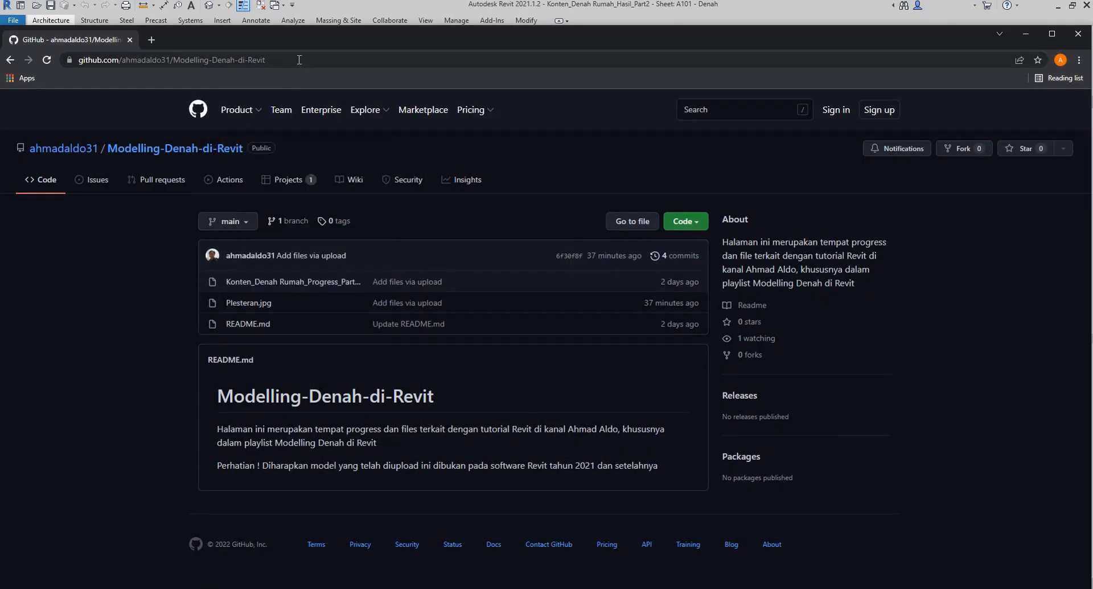
left_click(146, 61)
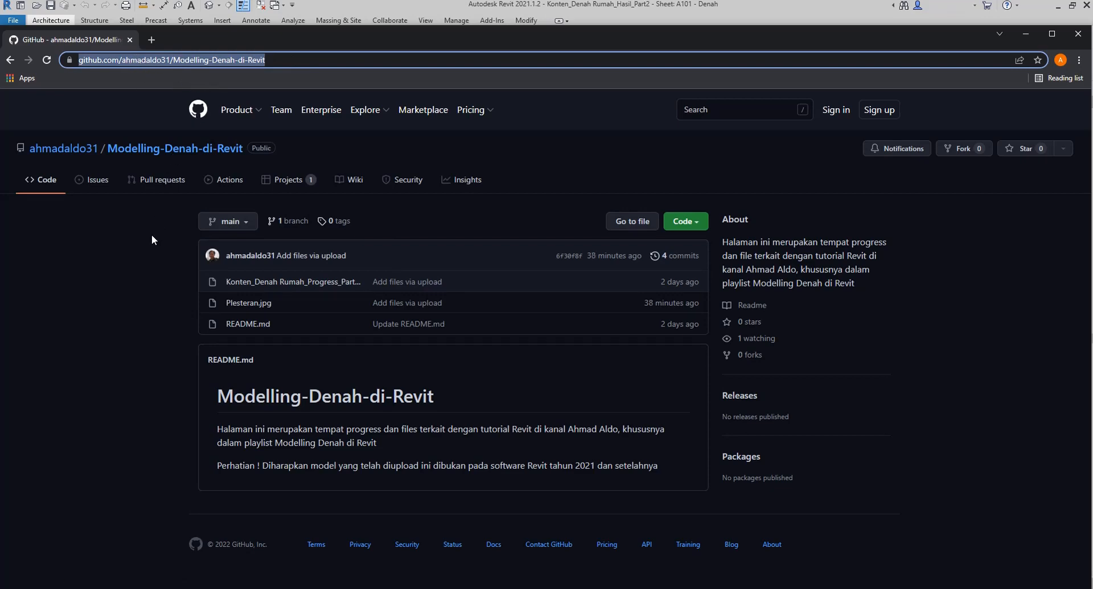
left_click(143, 254)
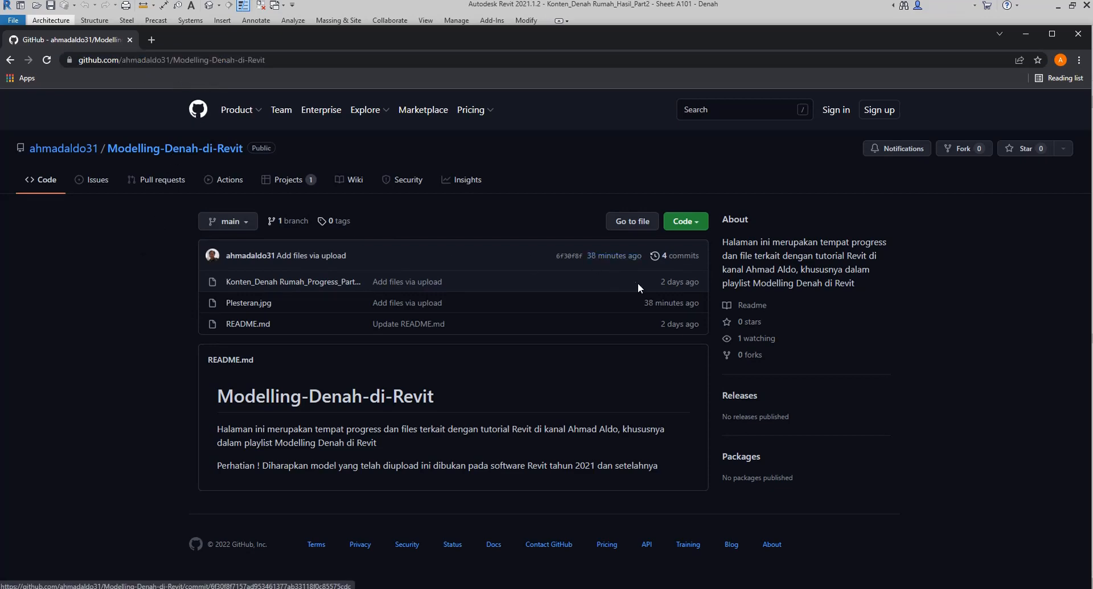
left_click(698, 222)
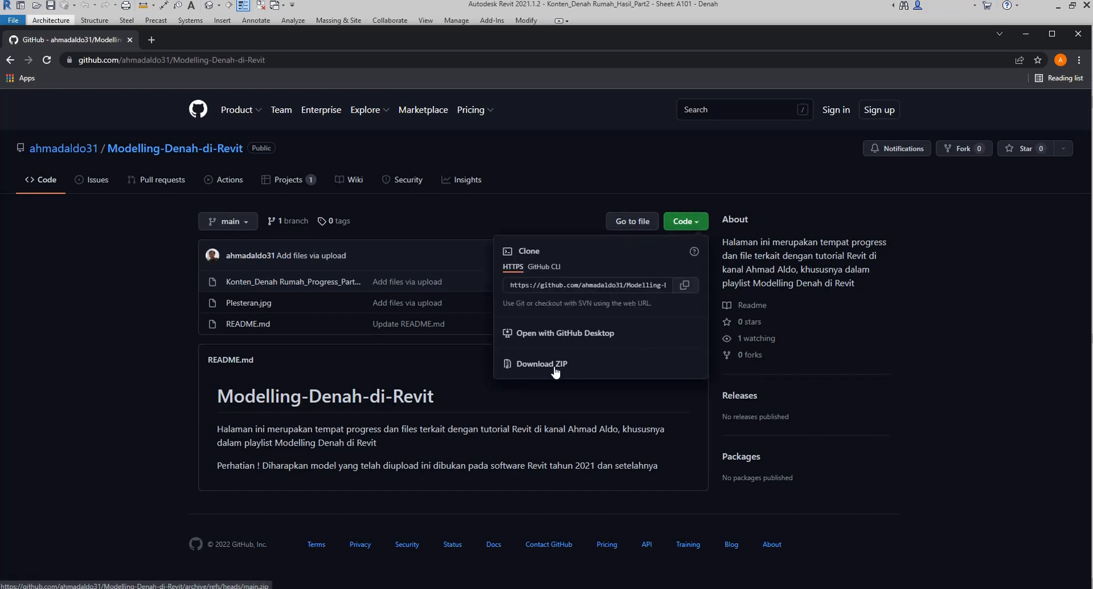
left_click(132, 321)
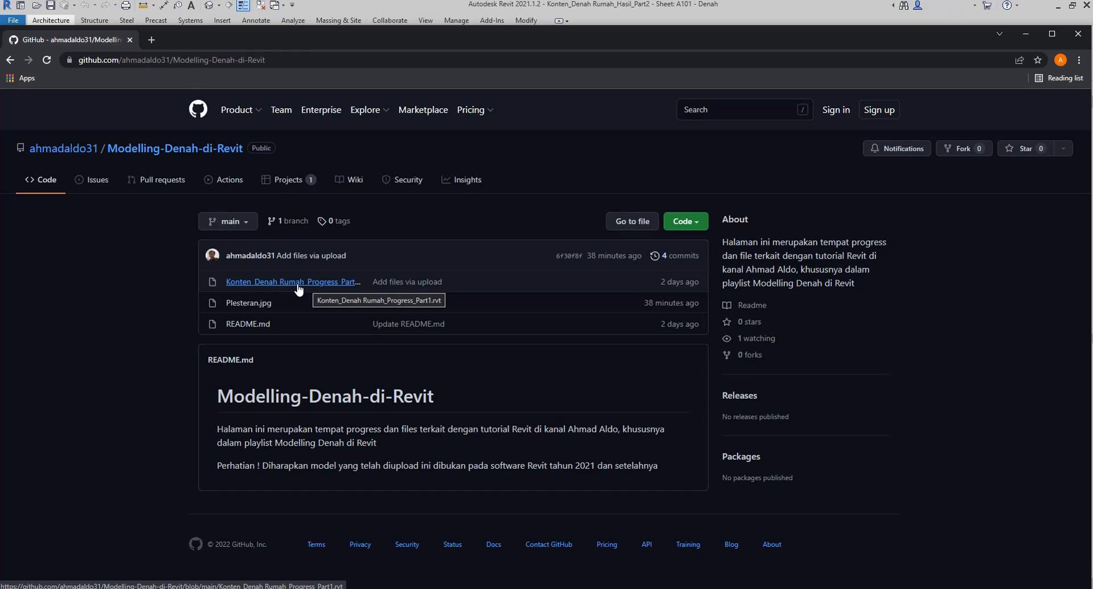
left_click(1024, 35)
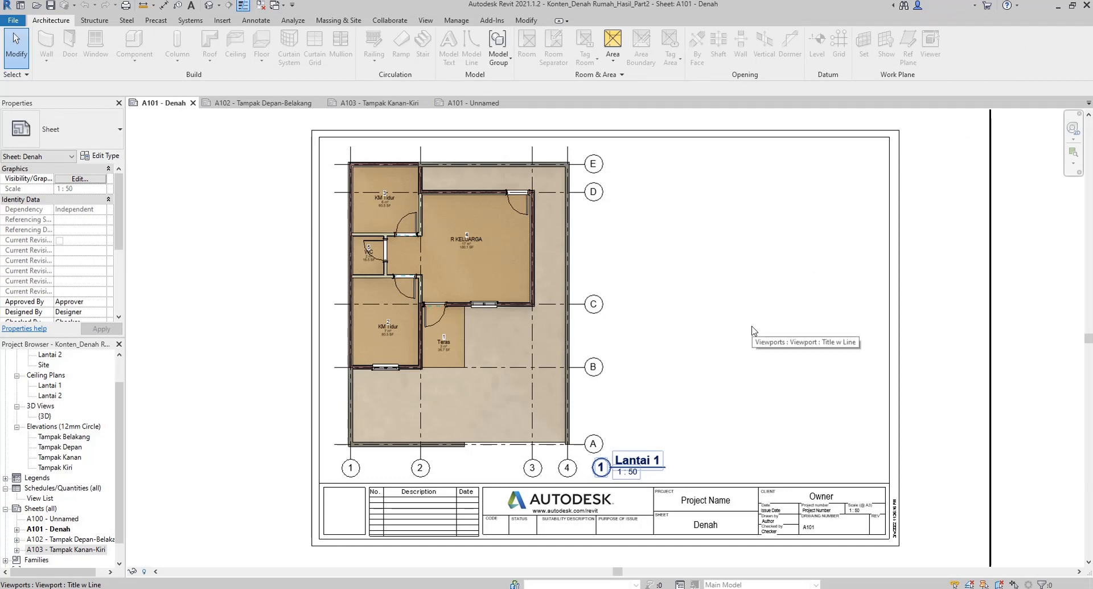
Review the finished project's elevation sheets and close the A101 - Denah, A102 and A103 sheet views.
left_click(263, 103)
left_click(389, 104)
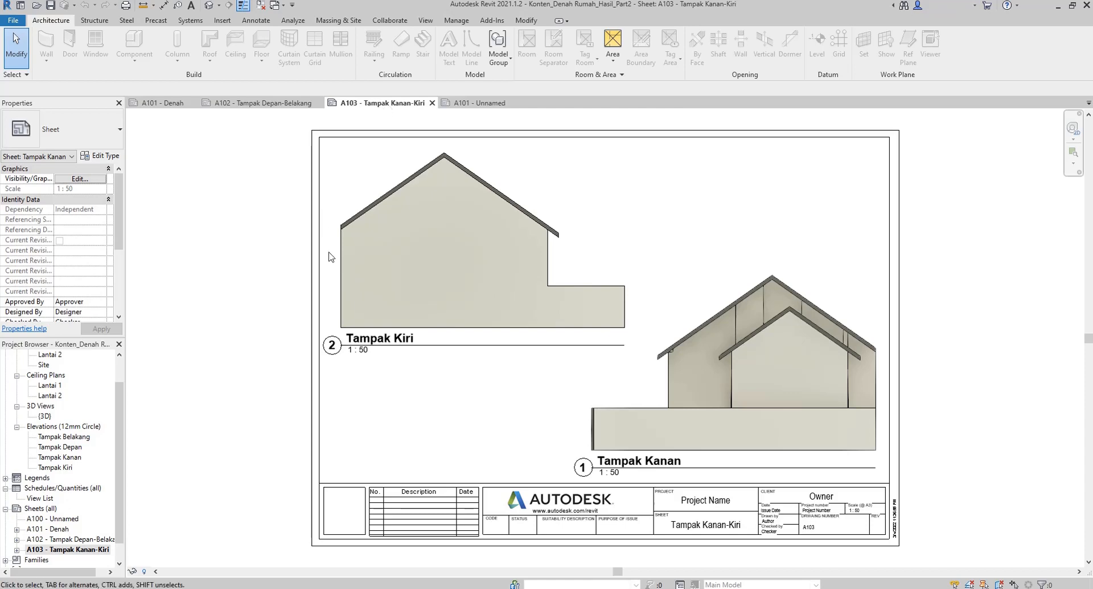
left_click(190, 102)
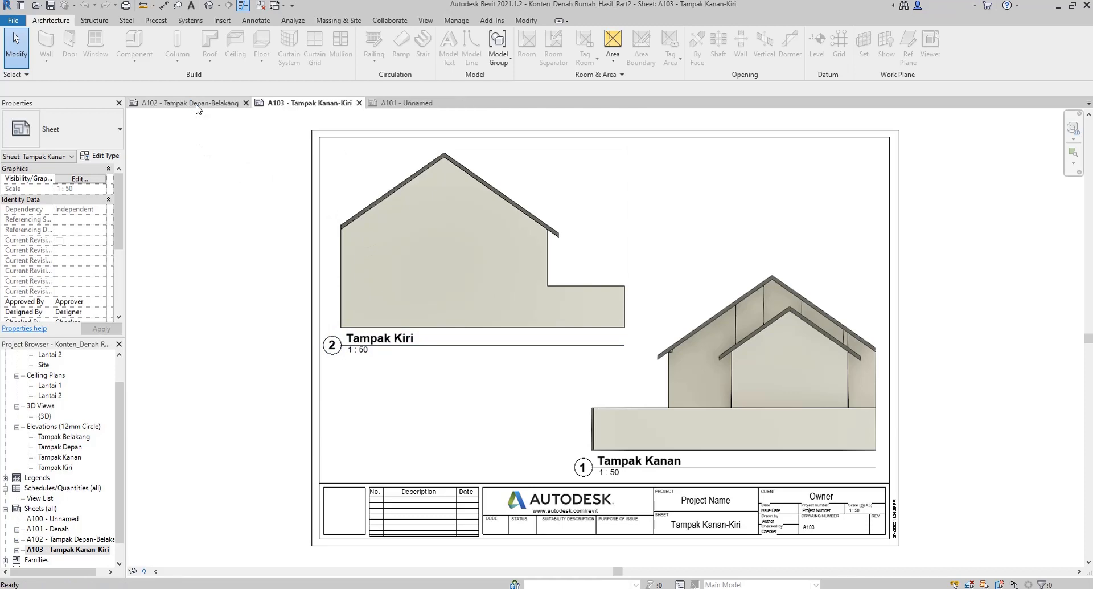
left_click(246, 103)
left_click(233, 102)
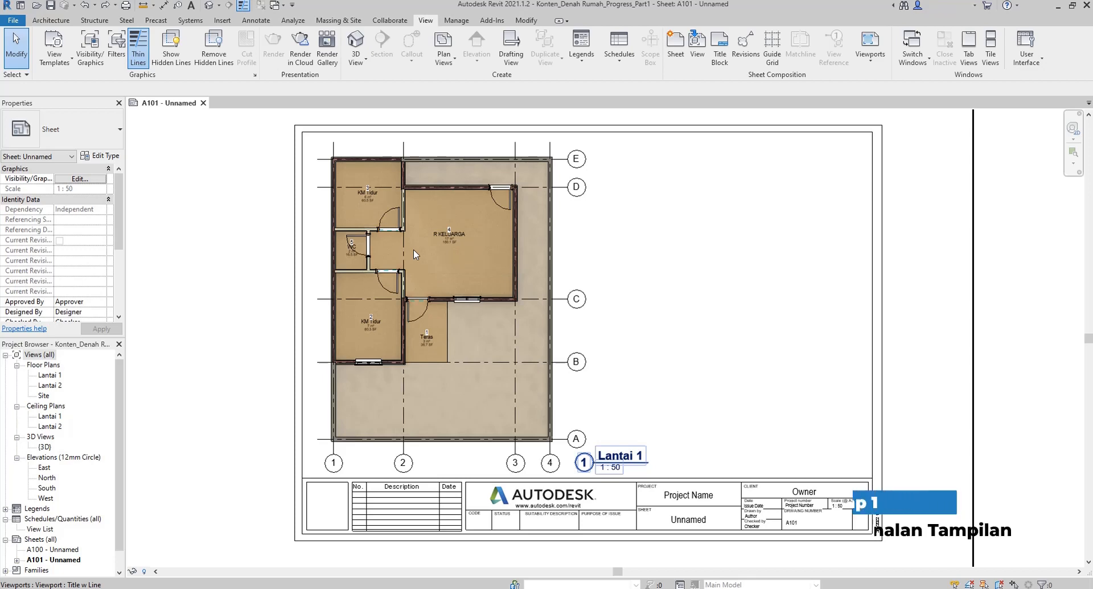
Open the Lantai 1 floor plan and check which user interface components are enabled.
double_click(51, 376)
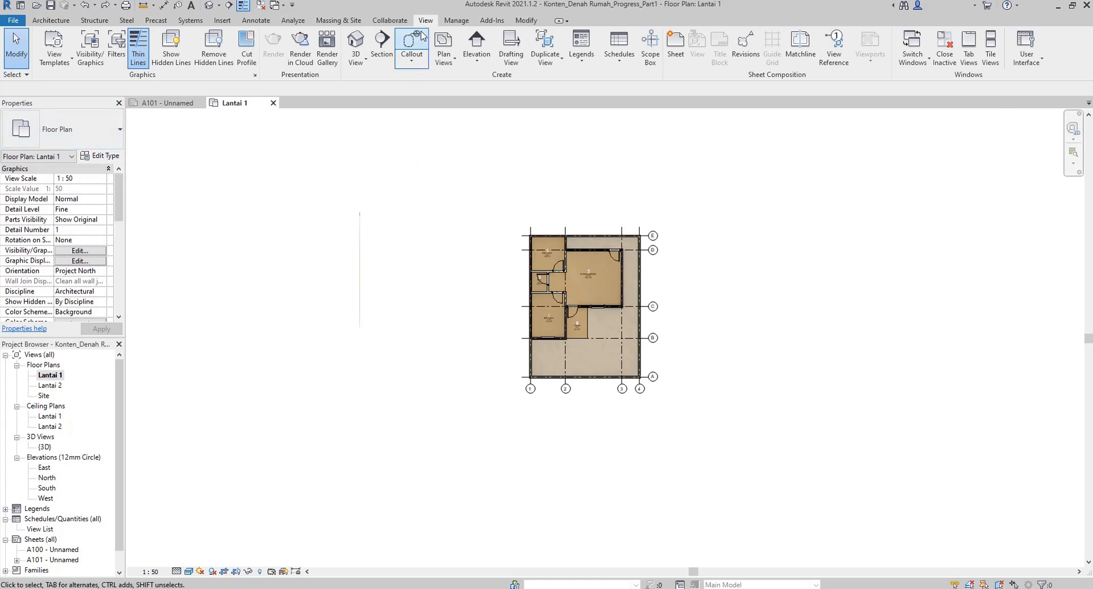
left_click(1025, 64)
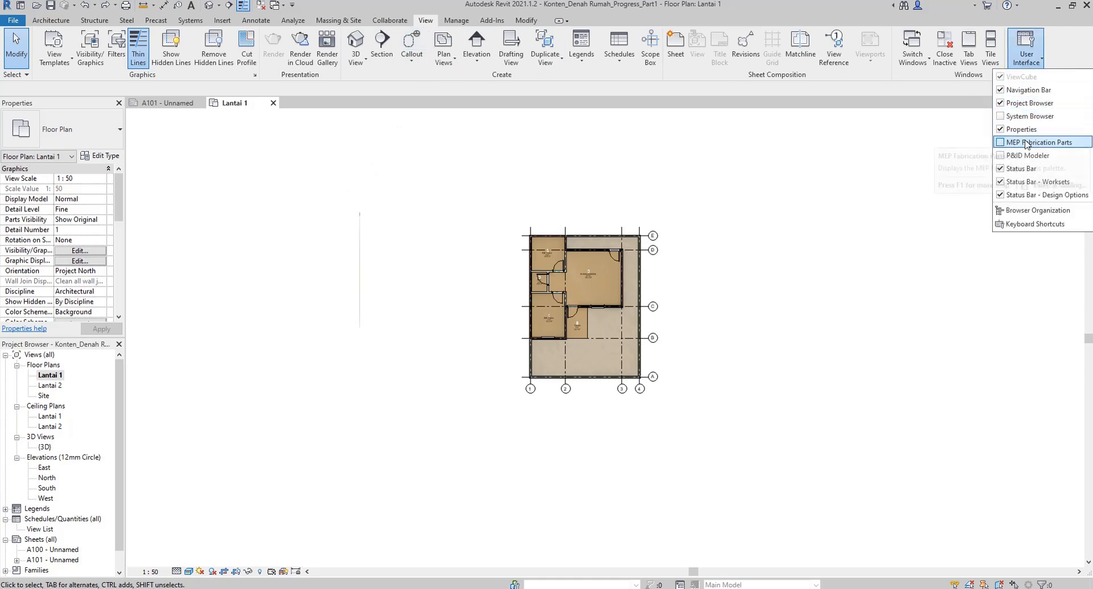
left_click(797, 208)
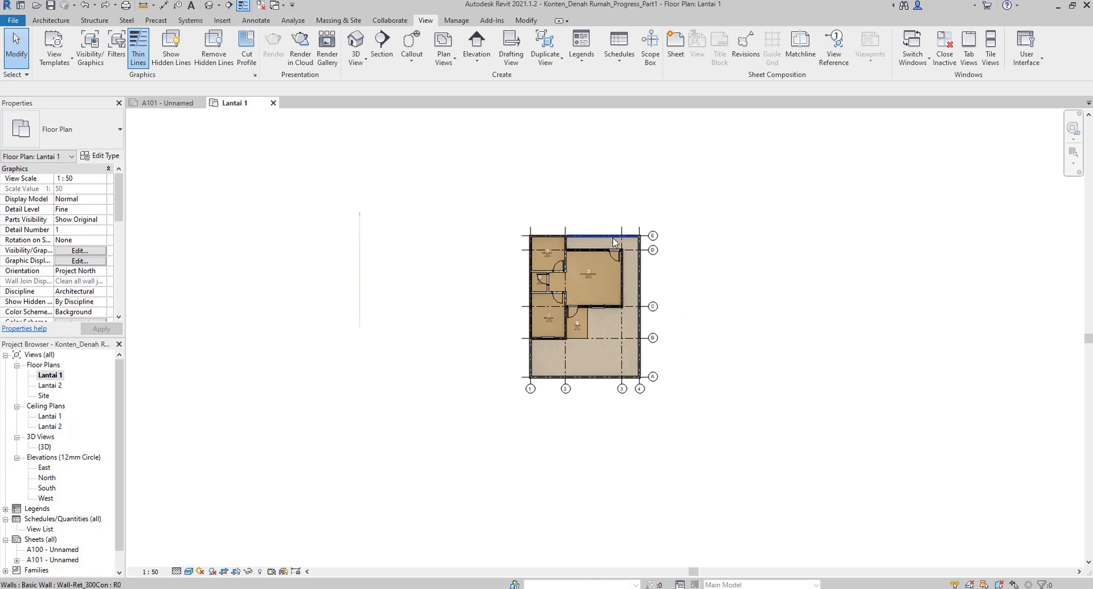
Turn on Reveal Hidden Elements in the Lantai 1 floor plan.
scroll(596, 273, "up", 1)
scroll(475, 285, "down", 1)
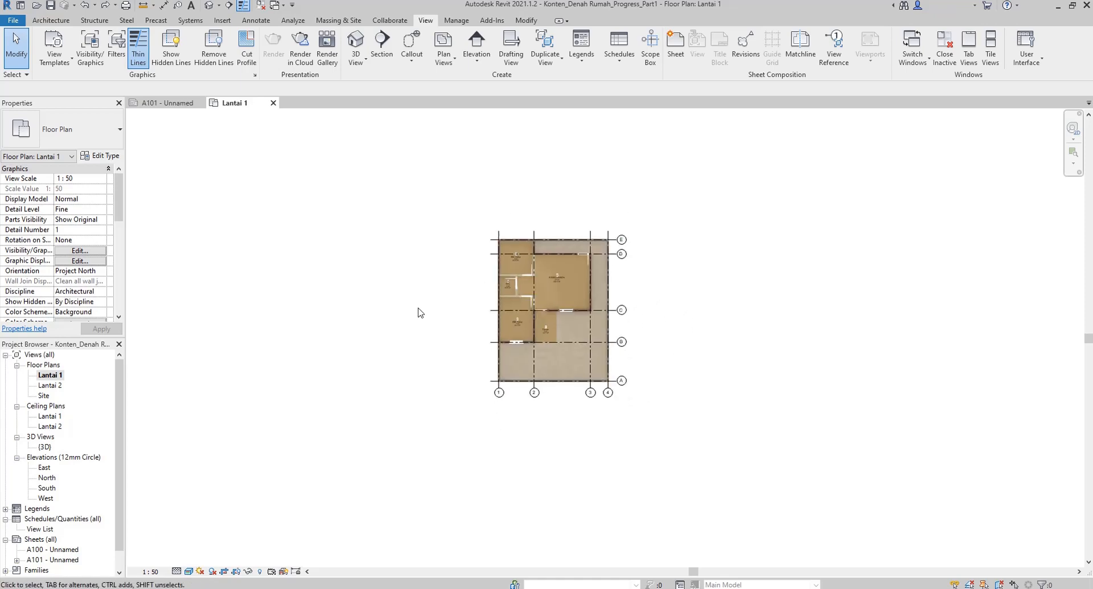
scroll(412, 305, "down", 1)
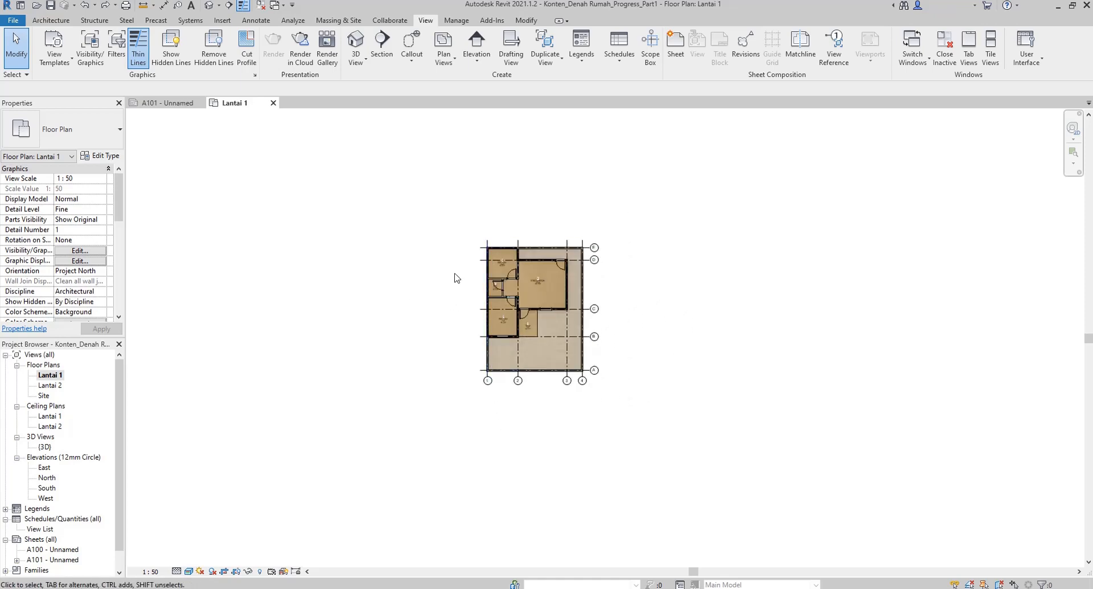
scroll(521, 244, "up", 2)
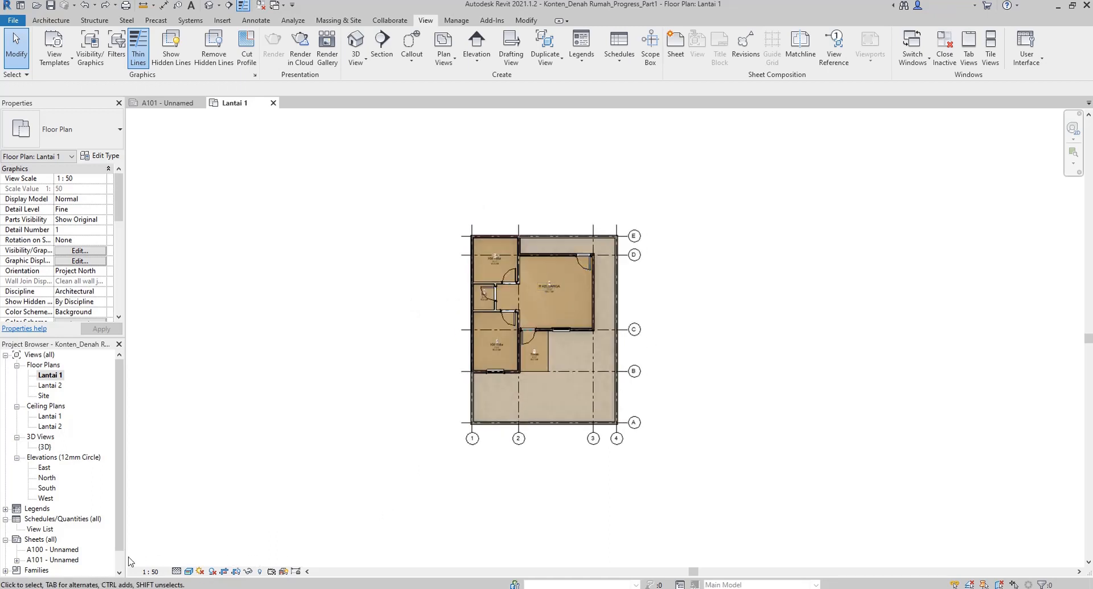
left_click(259, 572)
scroll(459, 390, "down", 4)
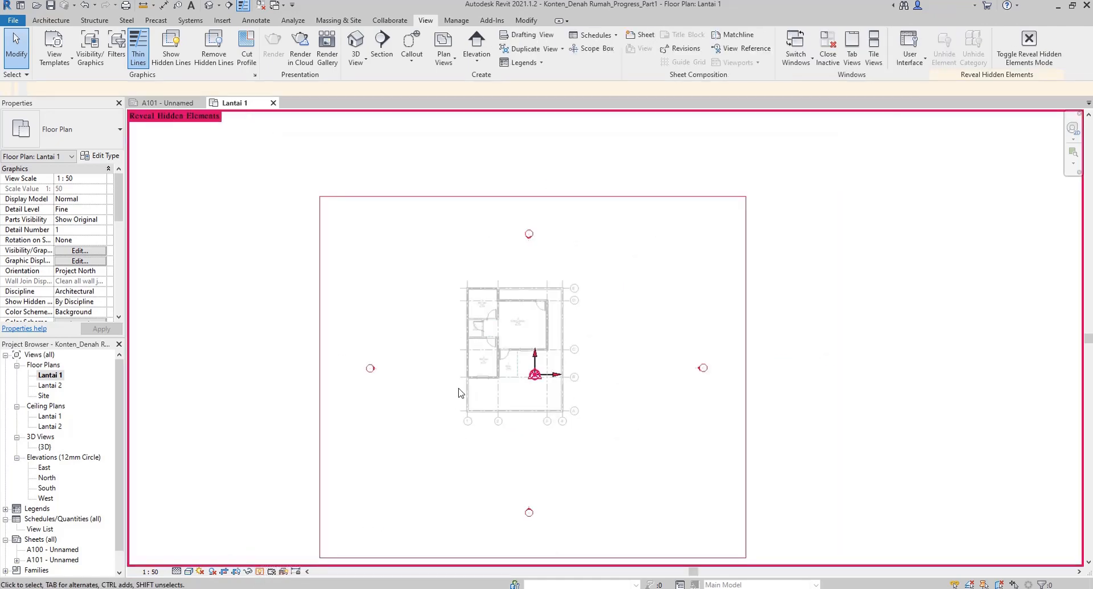
scroll(460, 392, "down", 1)
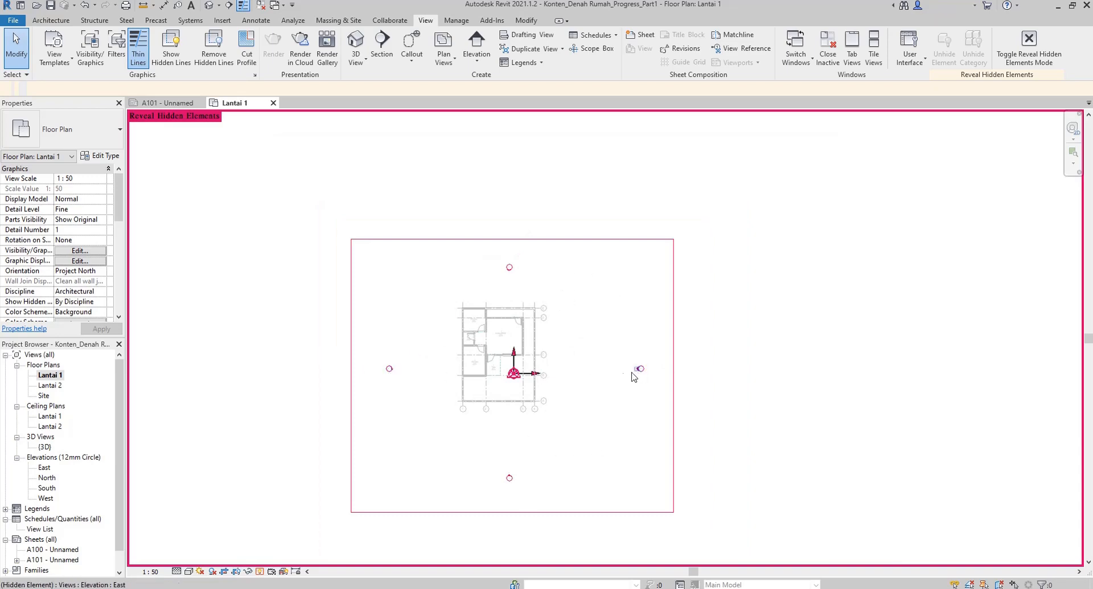
Unhide the west and north elevation markers in the Lantai 1 plan.
left_click_drag(293, 414, 406, 328)
right_click(392, 368)
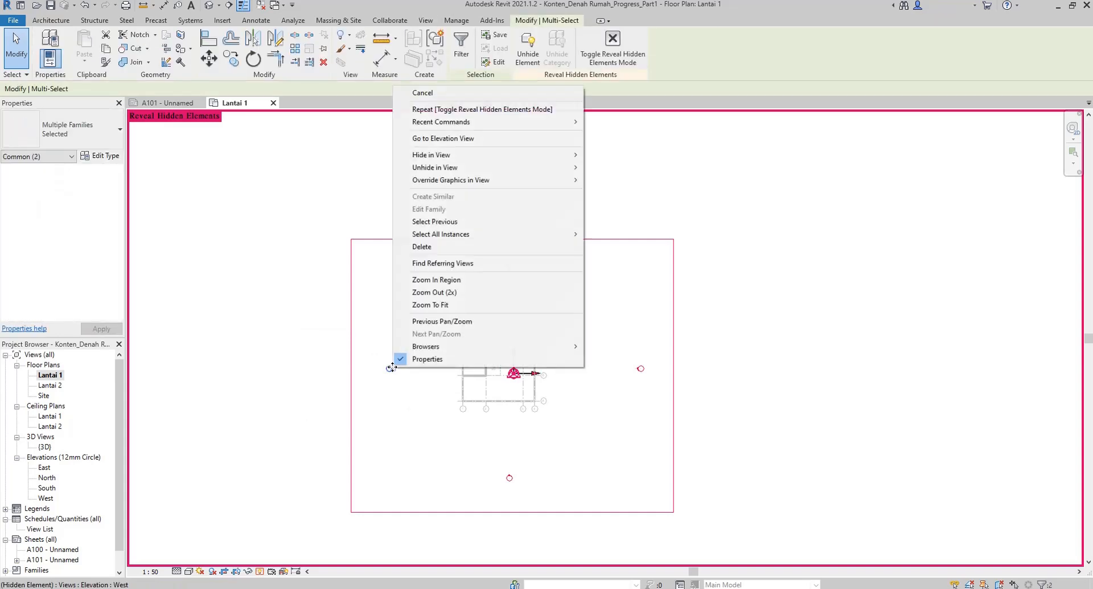
mouse_move(561, 167)
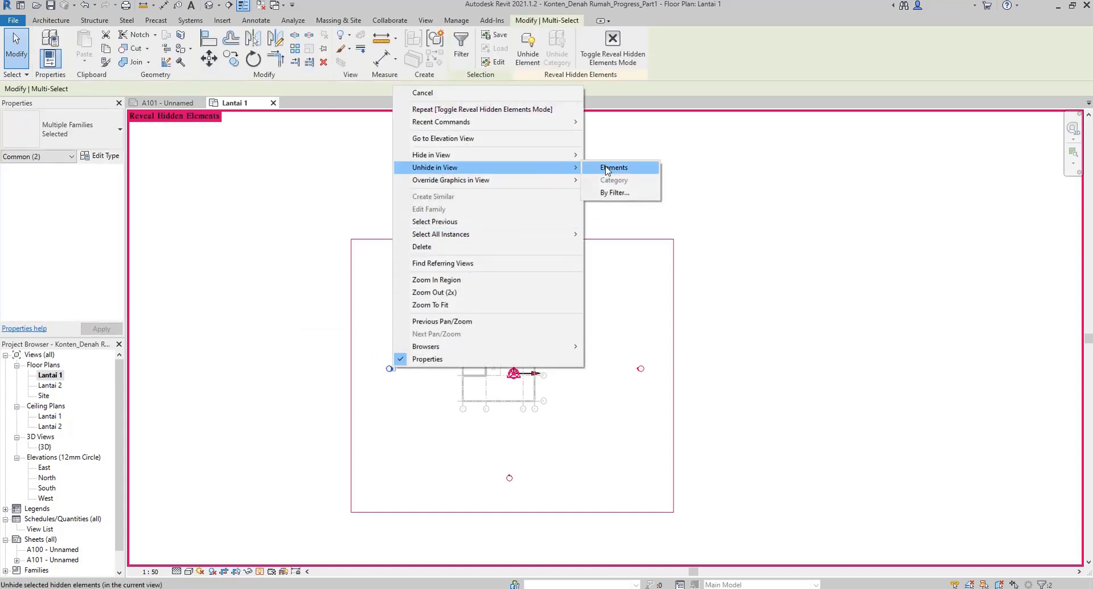
left_click(609, 168)
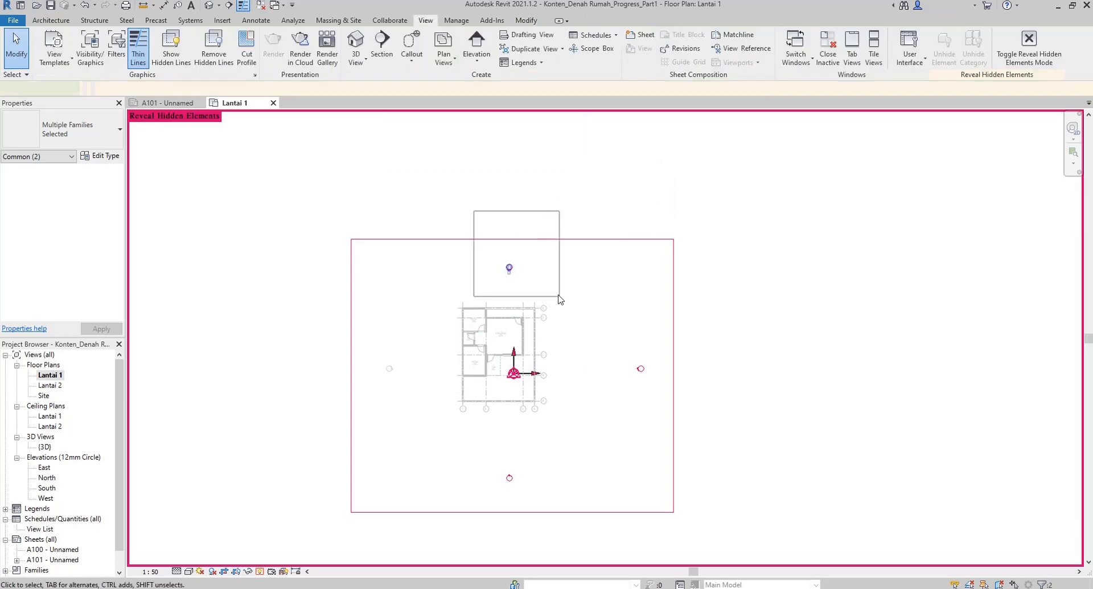
right_click(507, 266)
mouse_move(620, 334)
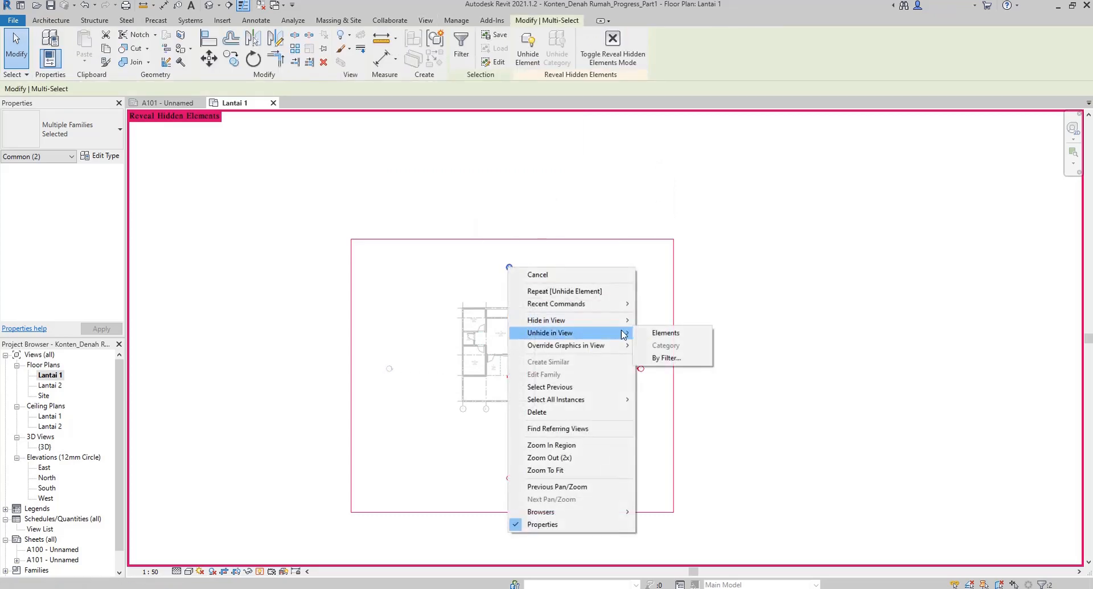
left_click(663, 336)
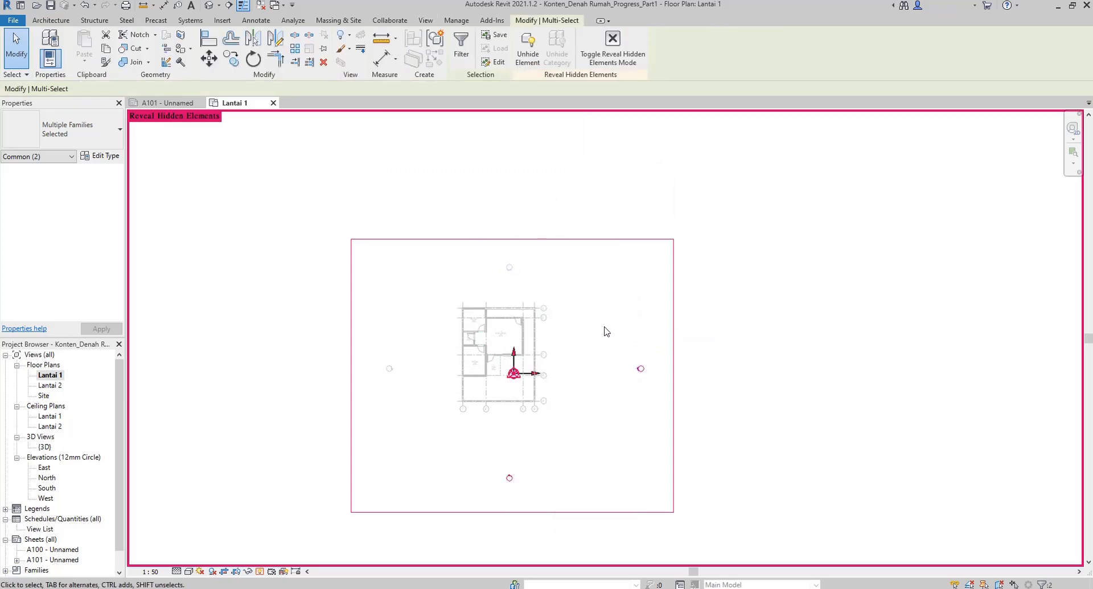
Select the east and south elevation markers together and unhide them in the plan.
left_click_drag(604, 326, 715, 399)
left_click_drag(453, 454, 599, 550, "ctrl")
right_click(509, 478)
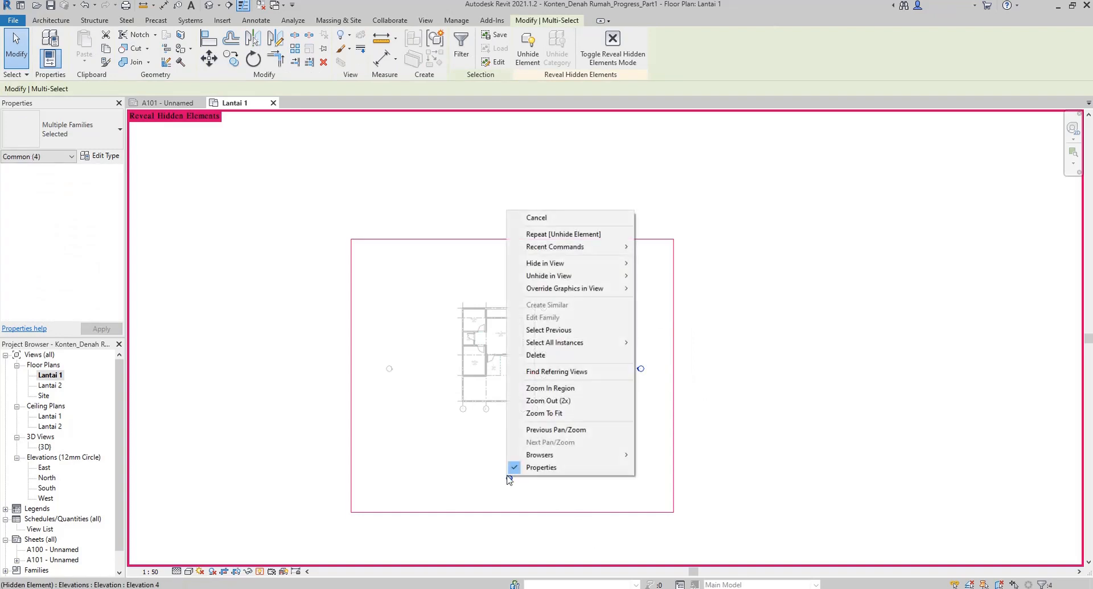
mouse_move(626, 277)
left_click(670, 280)
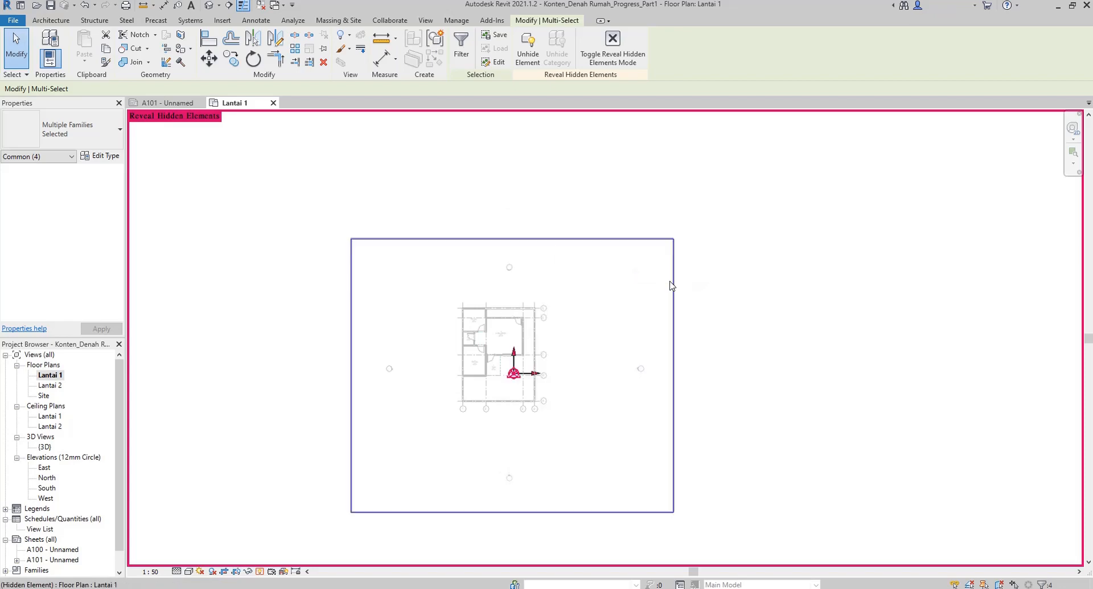
Unhide the plan's crop region boundary and leave Reveal Hidden Elements mode.
left_click(673, 286)
right_click(674, 286)
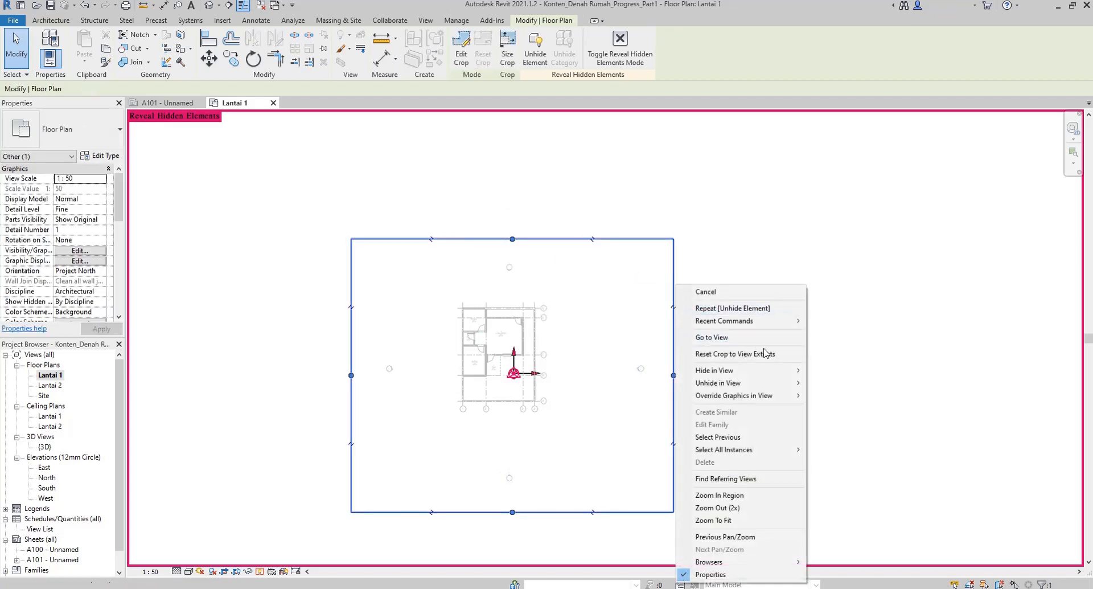
left_click(823, 387)
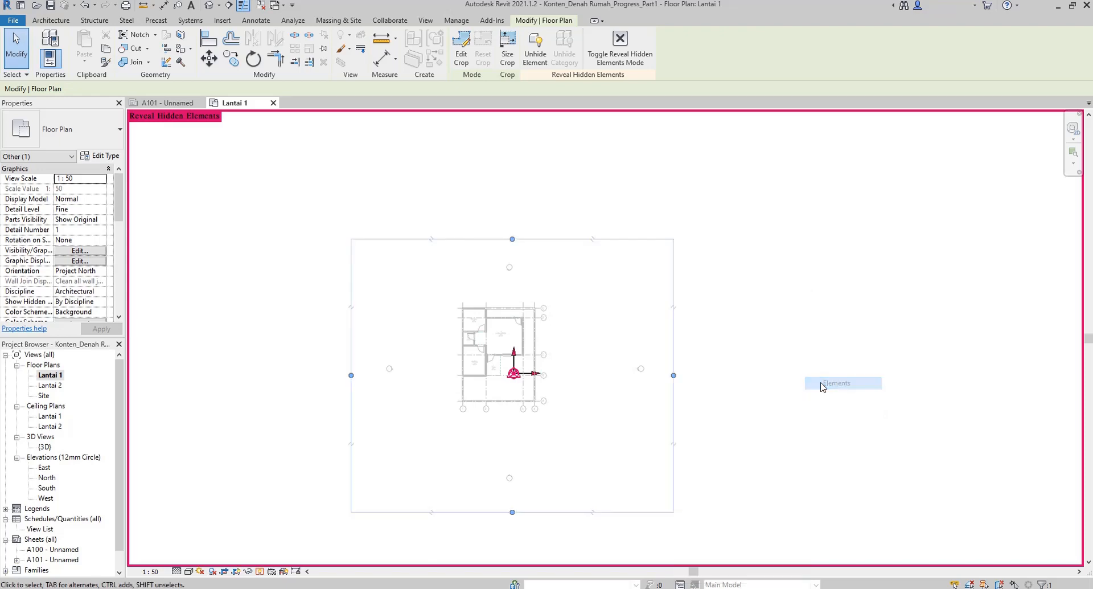
left_click(782, 409)
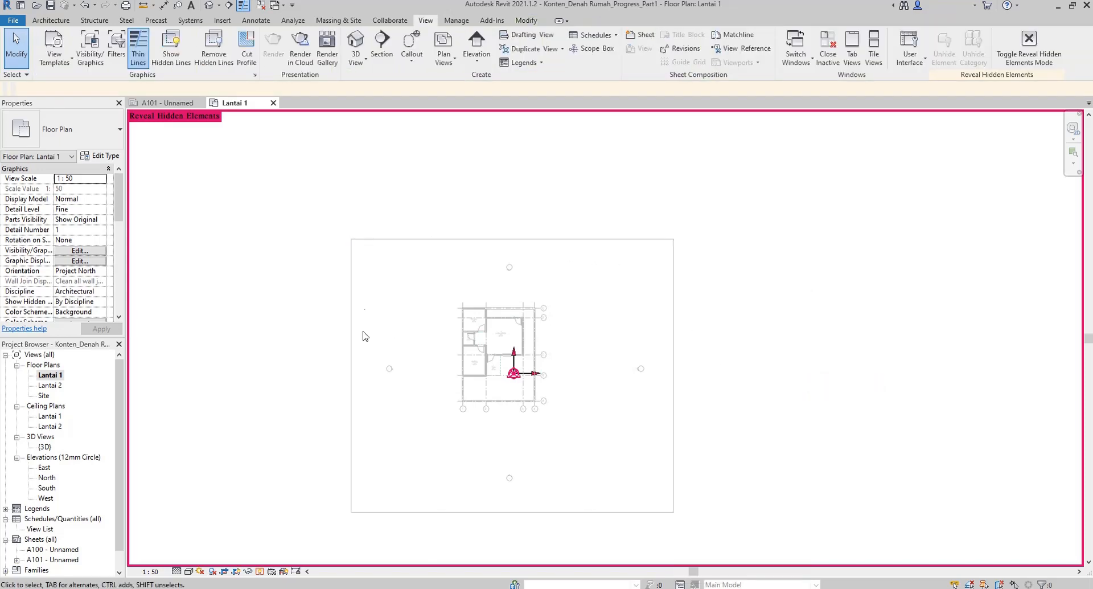
left_click(258, 574)
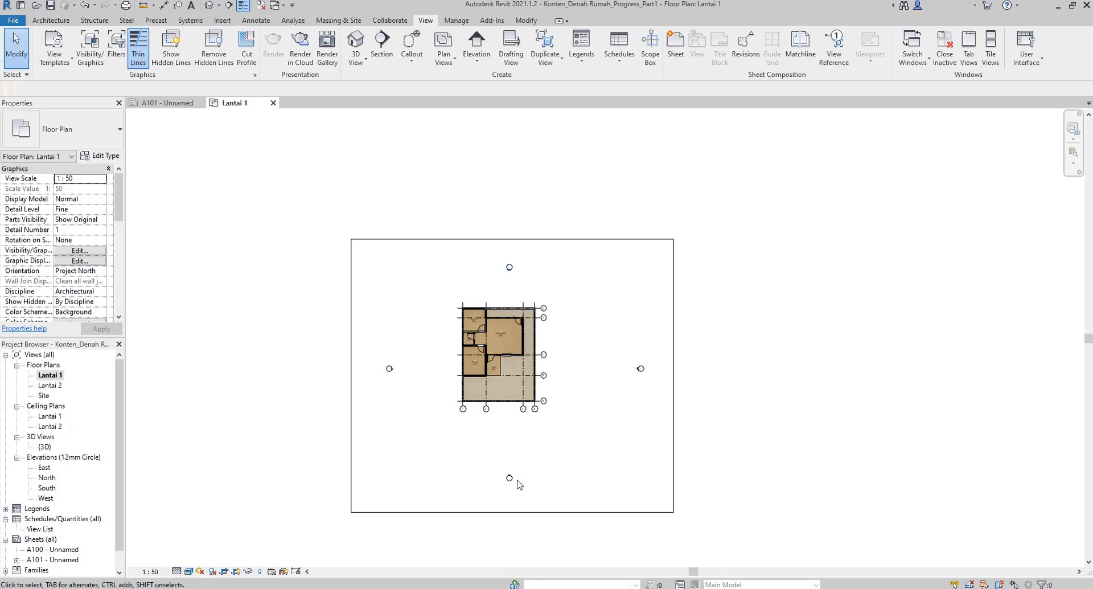
Open the South elevation and compare it with its marker in the Lantai 1 floor plan.
left_click(48, 488)
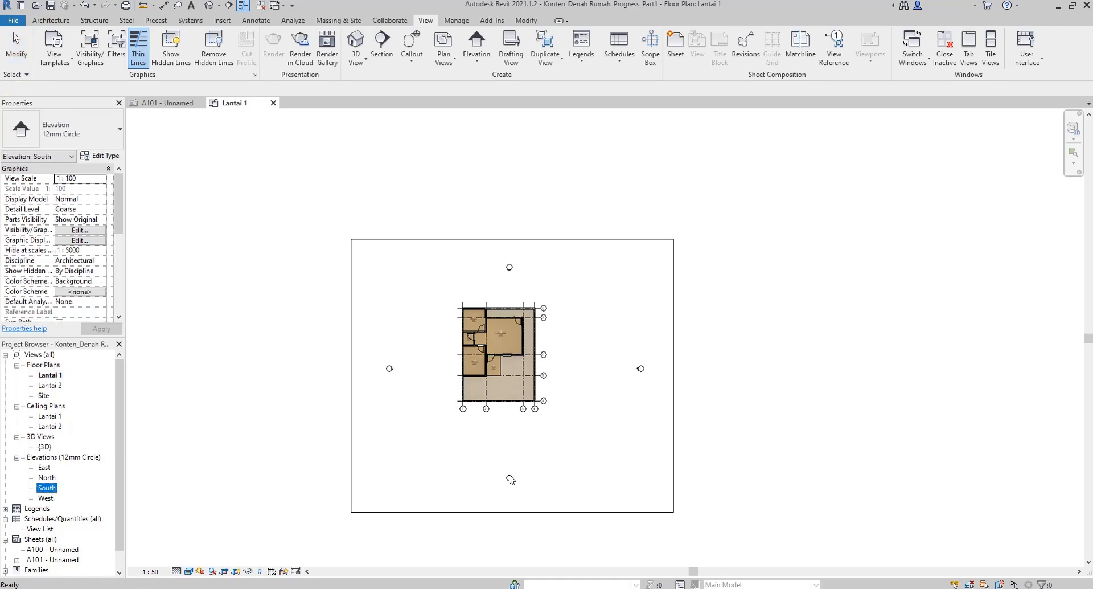
double_click(47, 488)
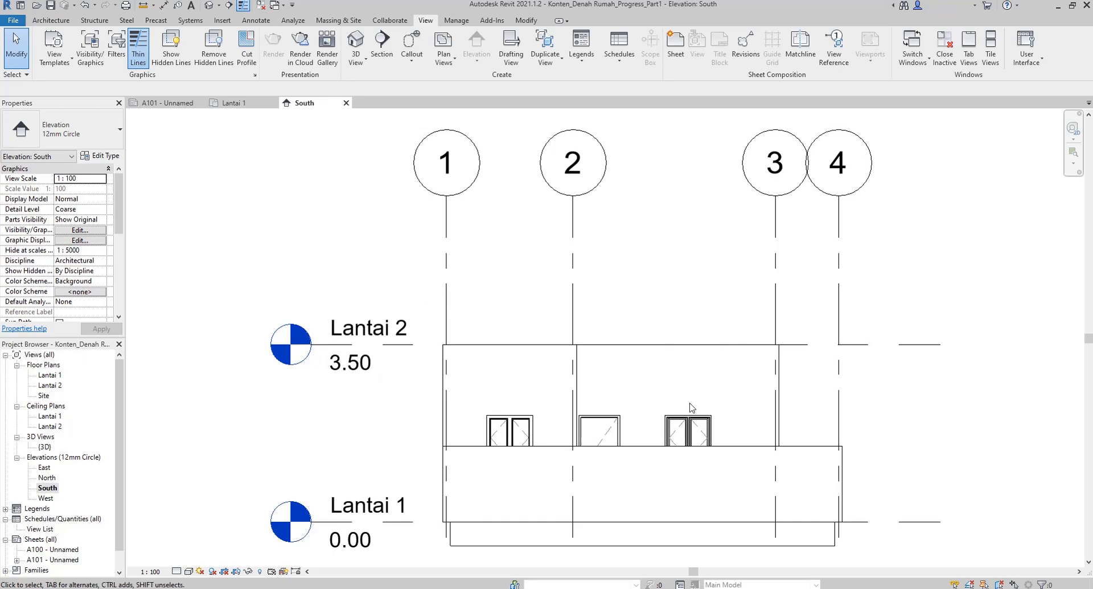
left_click(233, 104)
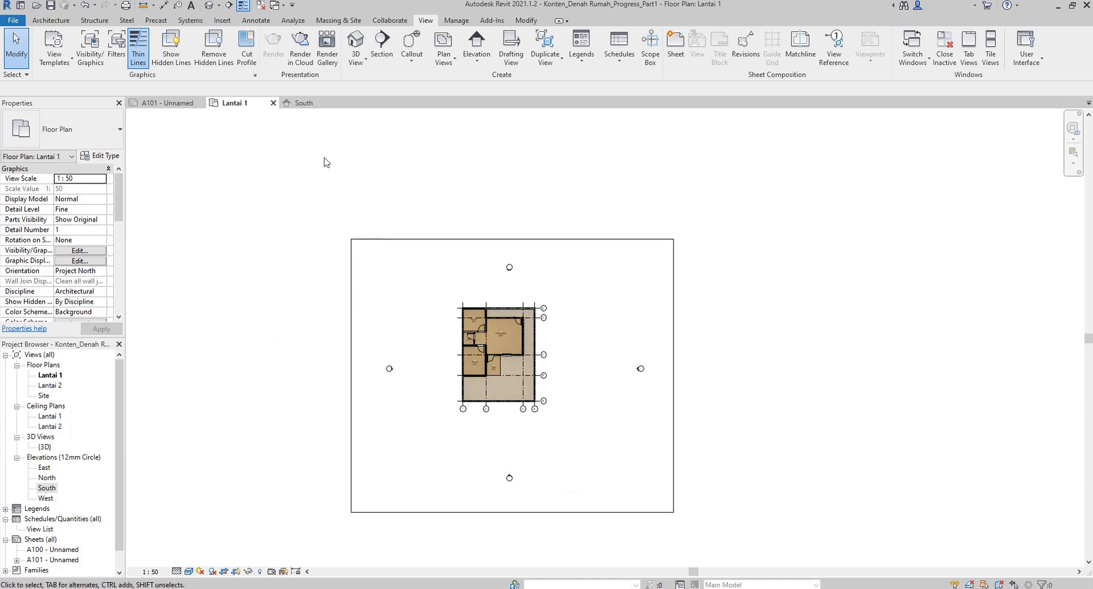
left_click(308, 103)
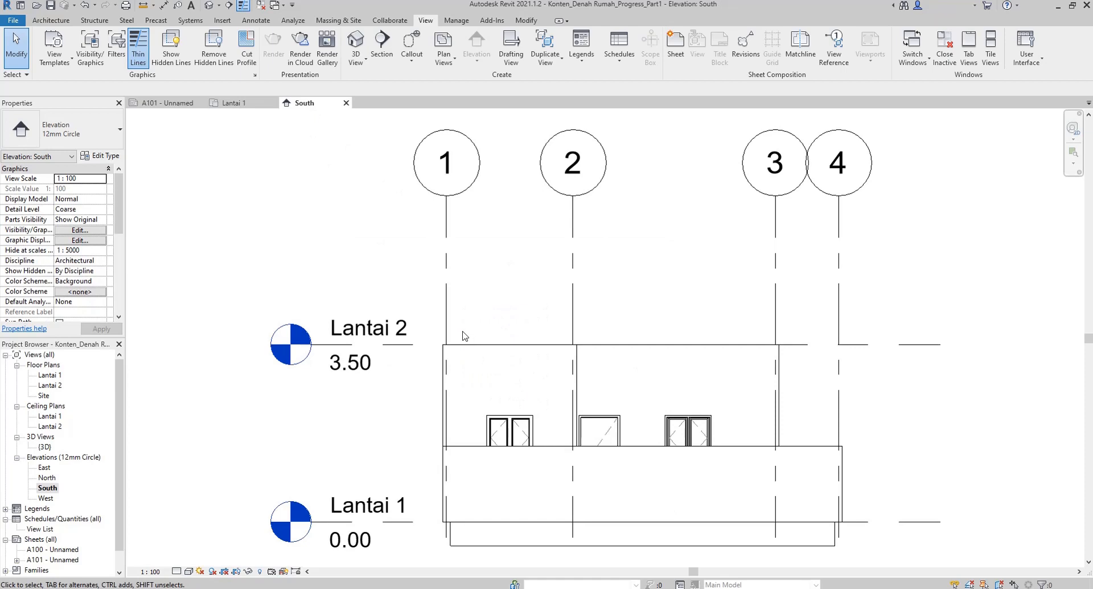
Move the whole house with its grids about 21 m straight down in the Lantai 1 plan, past the south elevation marker.
left_click(242, 104)
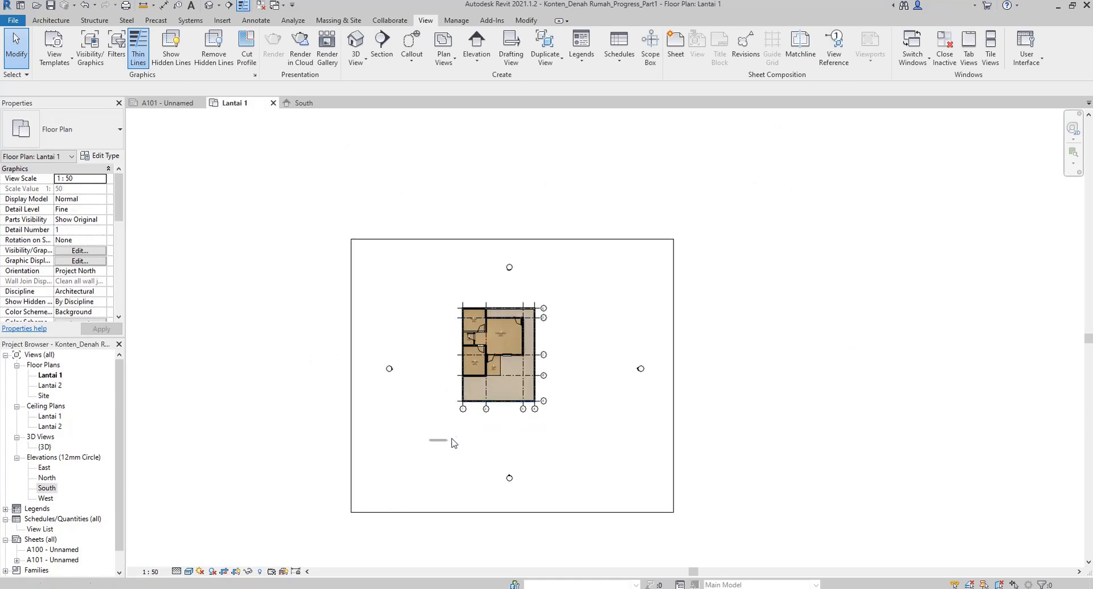
left_click_drag(430, 440, 592, 287)
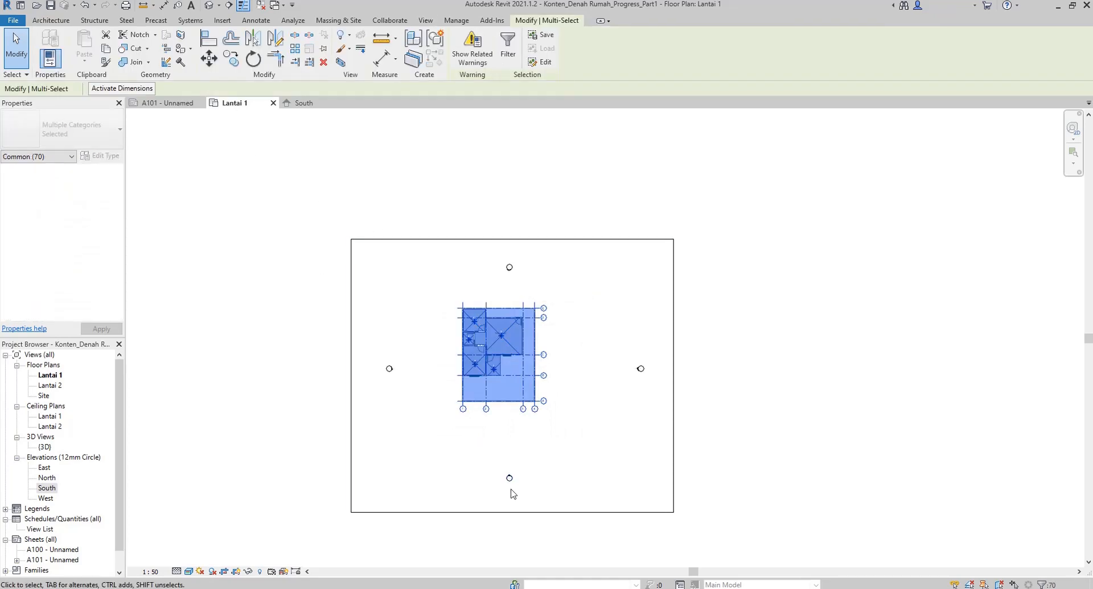
left_click(209, 58)
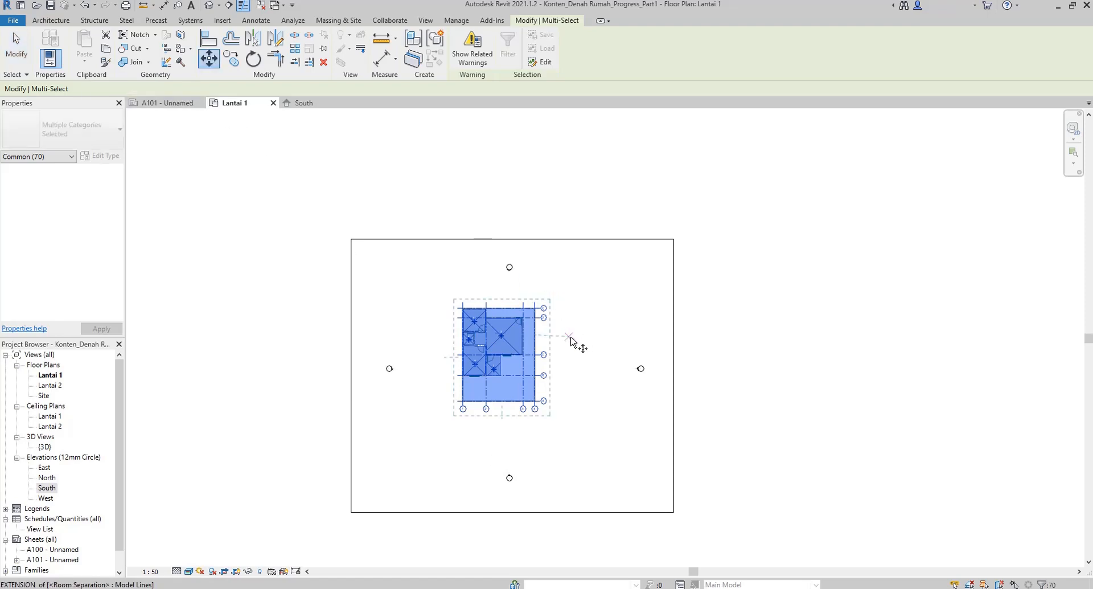
left_click(544, 315)
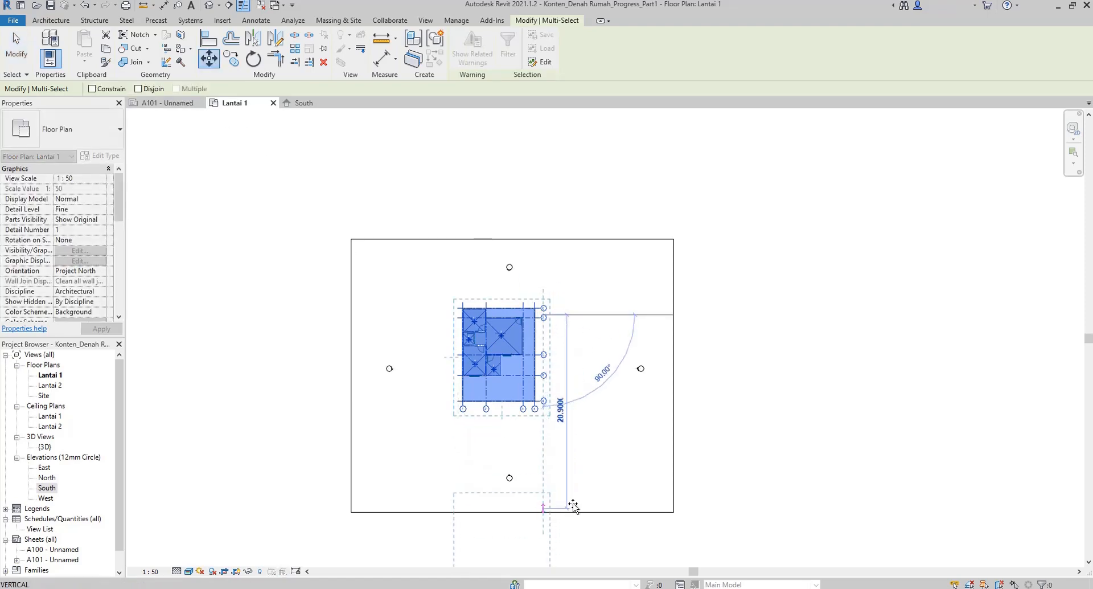
left_click(576, 503)
left_click(600, 488)
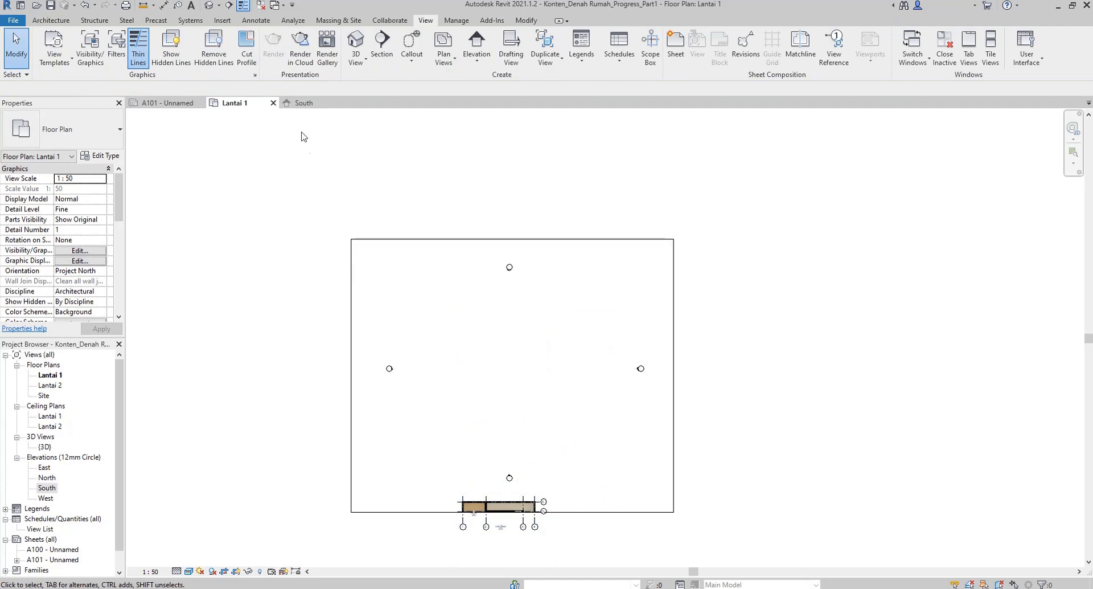
Check the South elevation with the house relocated, and undo the house's move in the Lantai 1 plan.
left_click(305, 103)
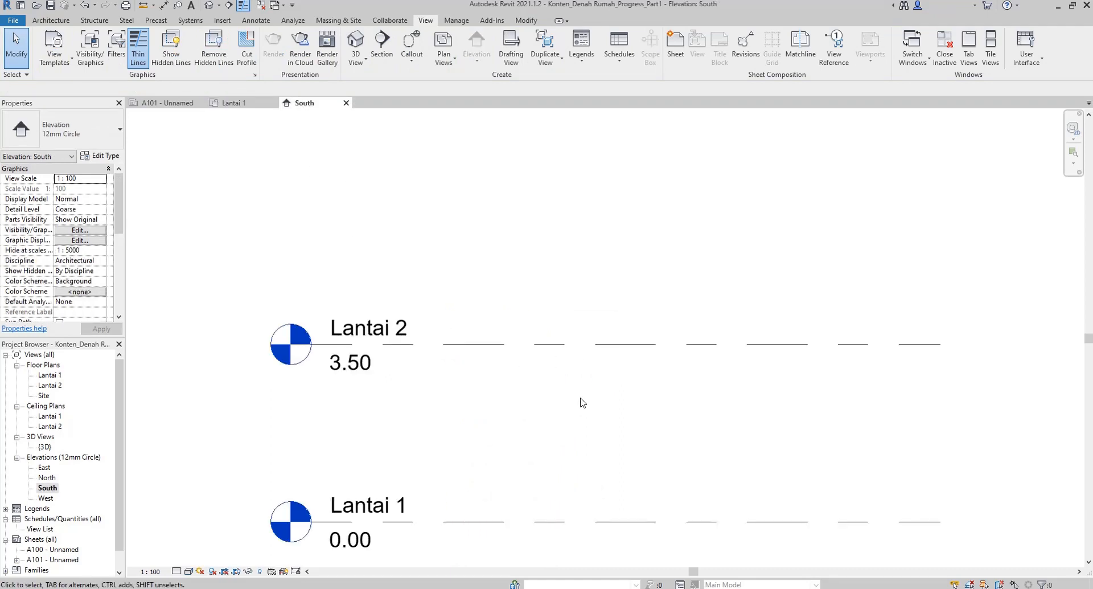
left_click(231, 103)
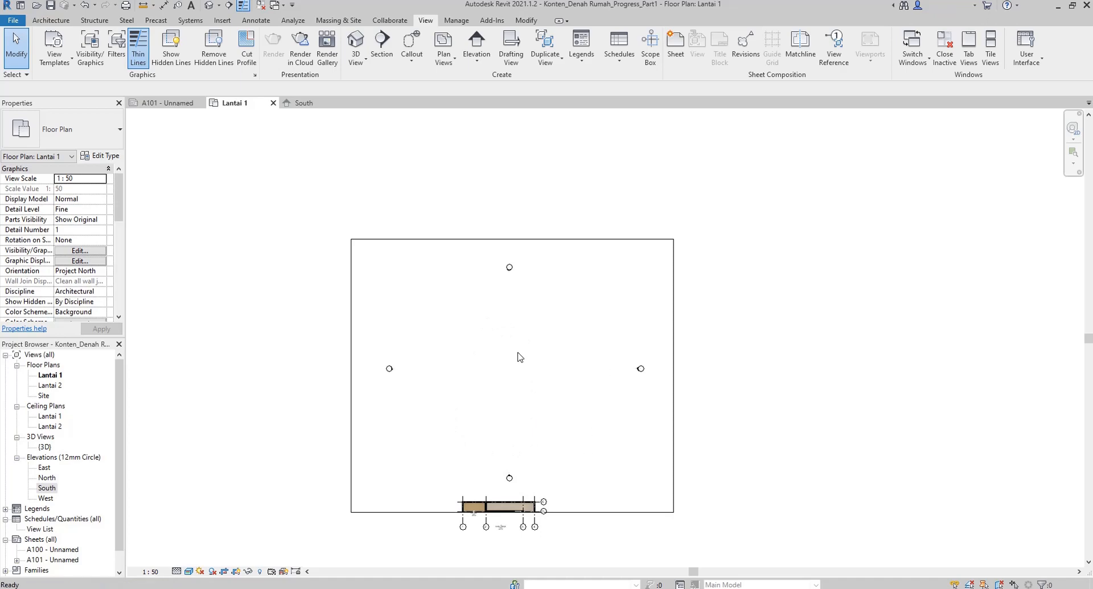
key("ctrl+z")
left_click(315, 105)
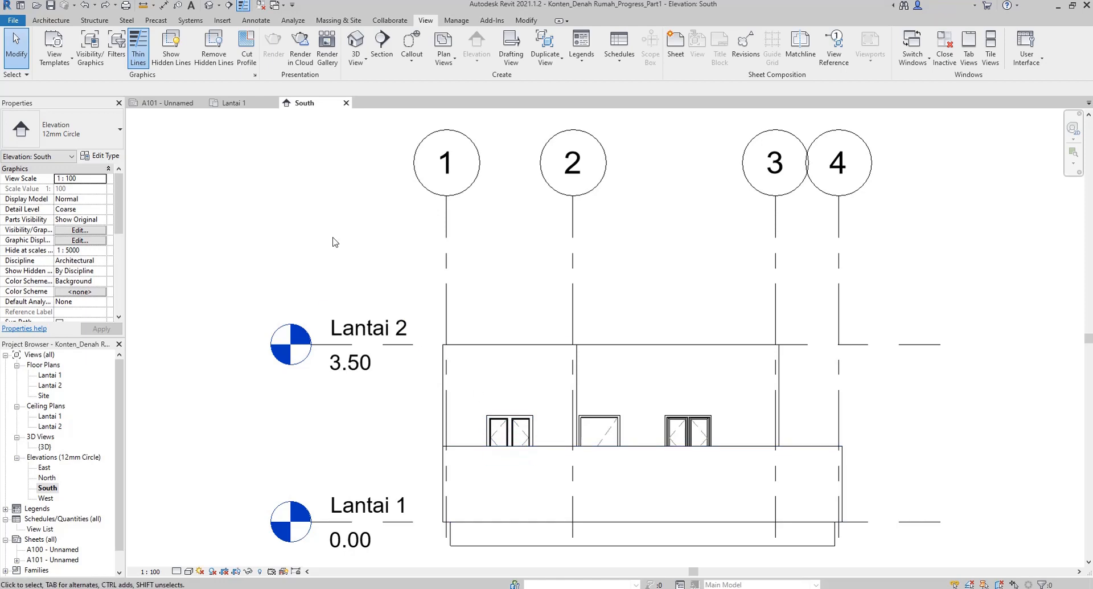
left_click(253, 105)
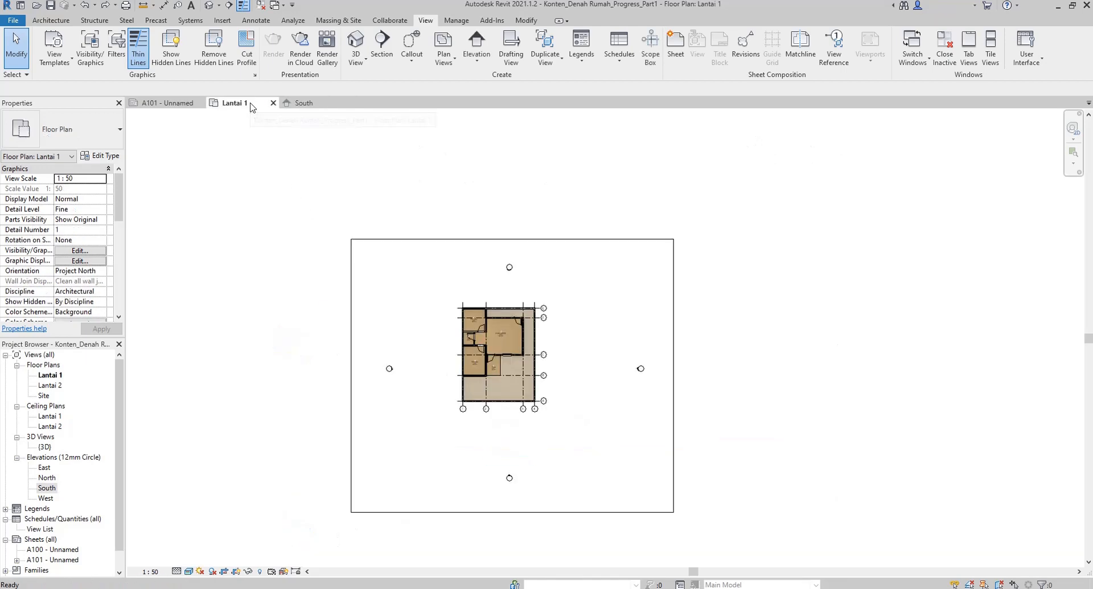
Rename the South elevation view as Tampak Depan.
right_click(53, 490)
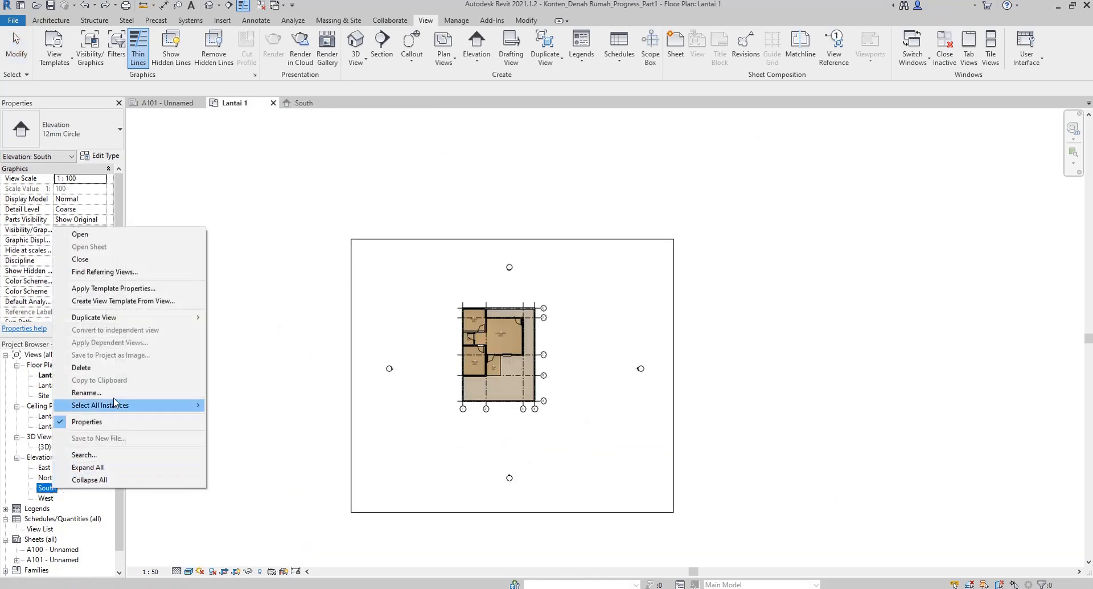
left_click(91, 393)
type("Tamp")
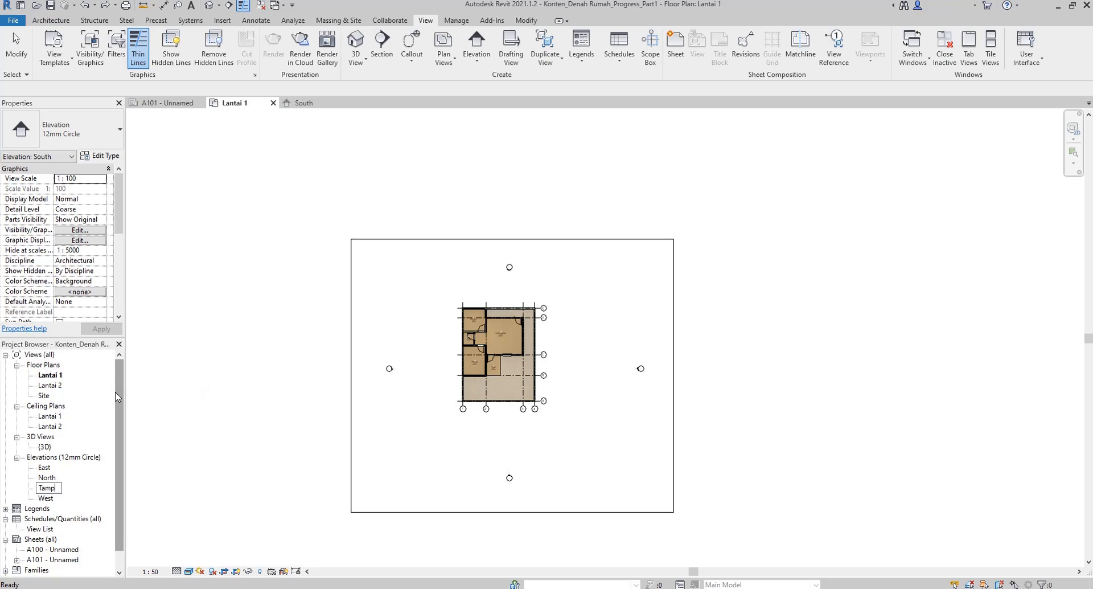
type("ak Depan")
key("Return")
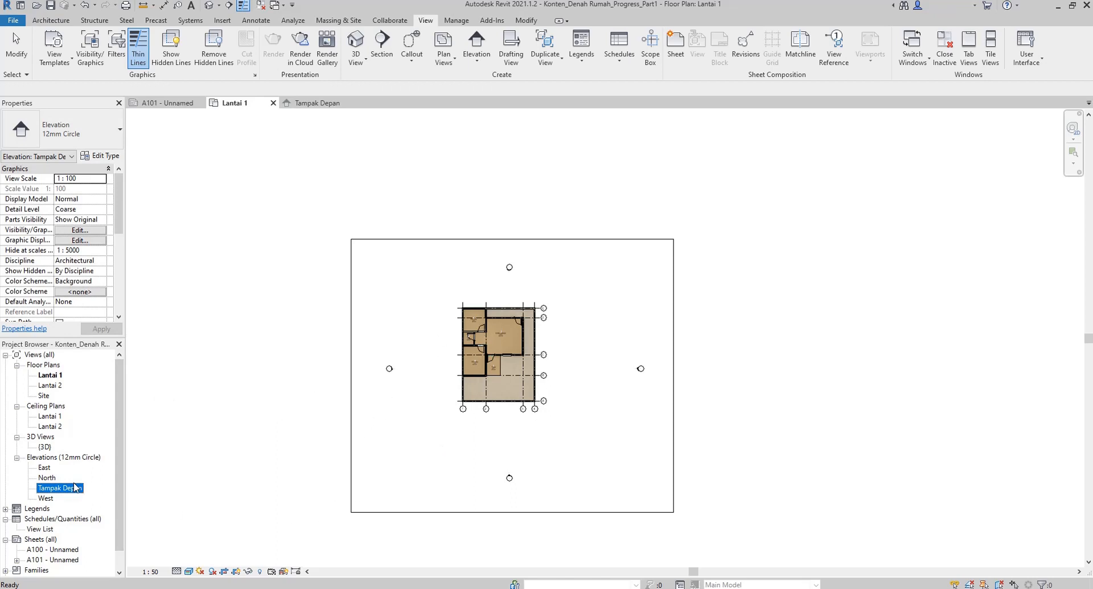
Open the North elevation view and rename it as Tampak Belakang.
left_click(45, 478)
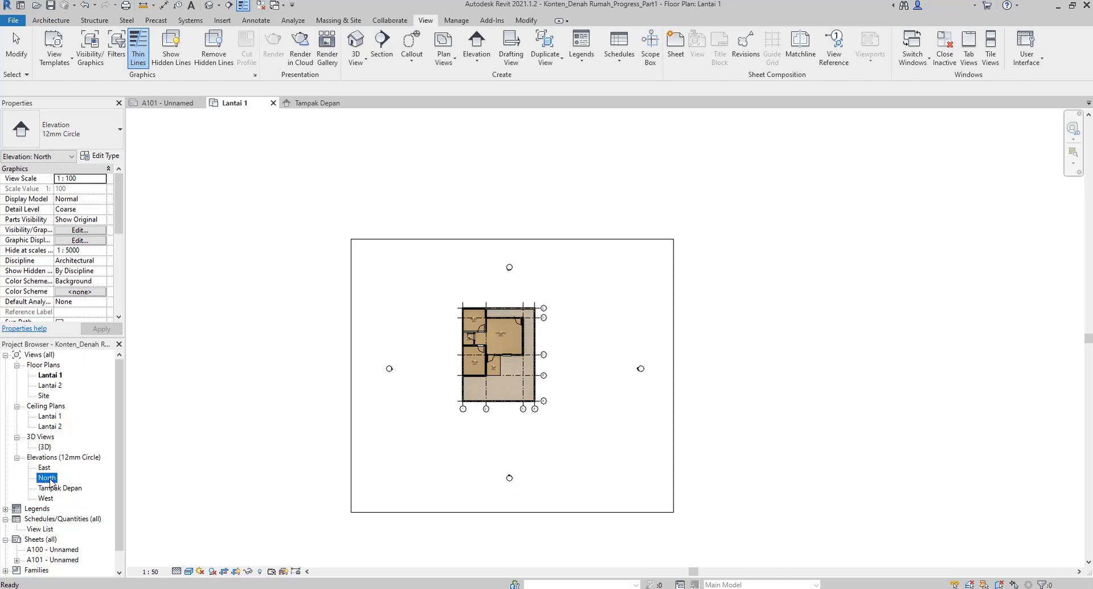
double_click(47, 478)
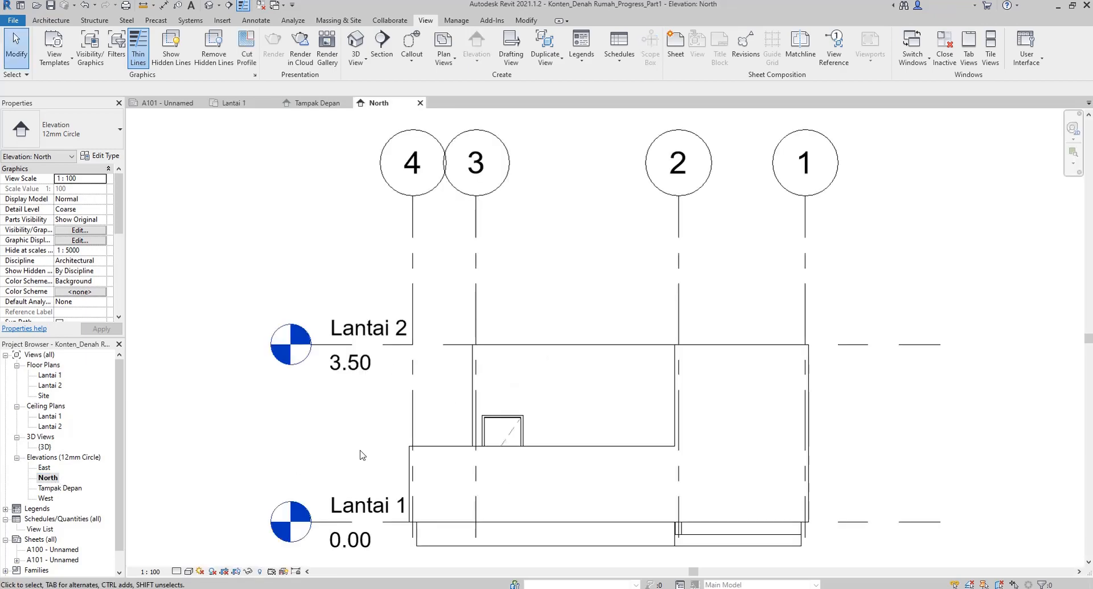
left_click(56, 477)
right_click(55, 477)
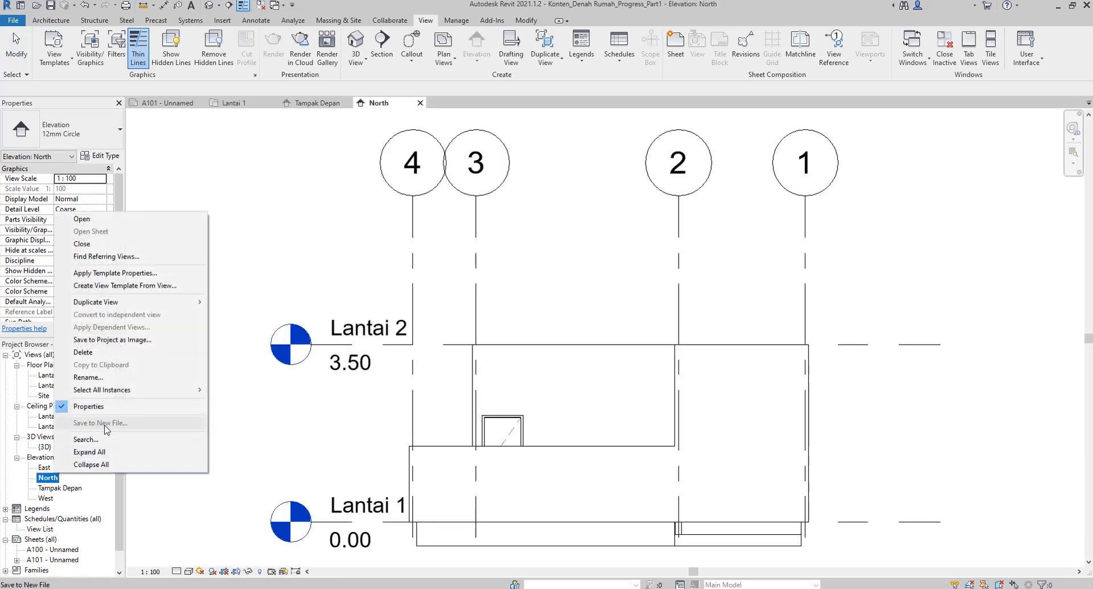
left_click(119, 380)
type("Tam")
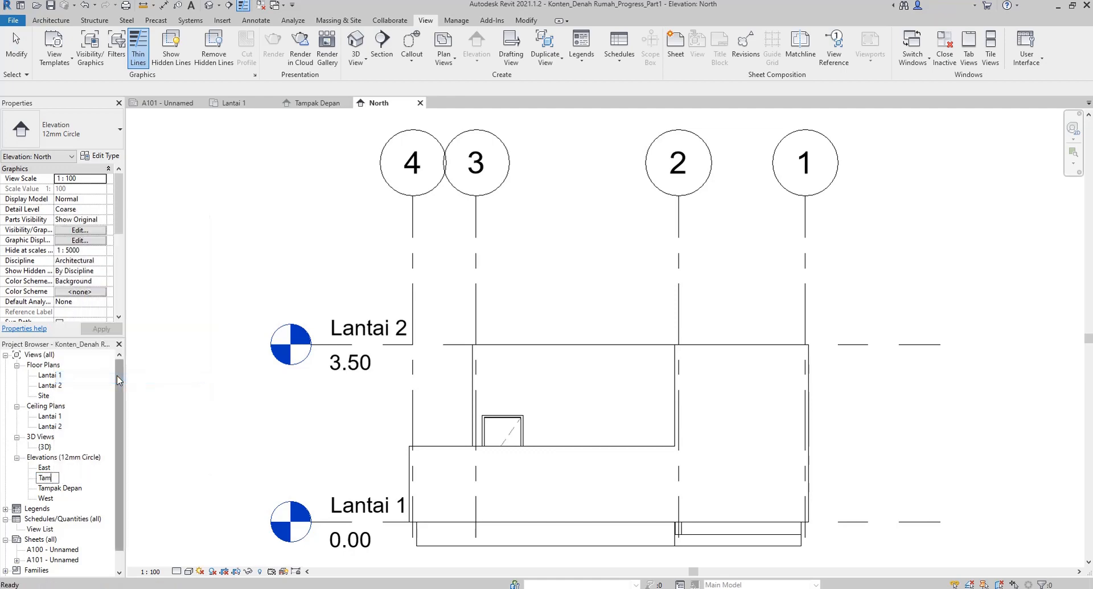
type("pak Belakang")
key("Return")
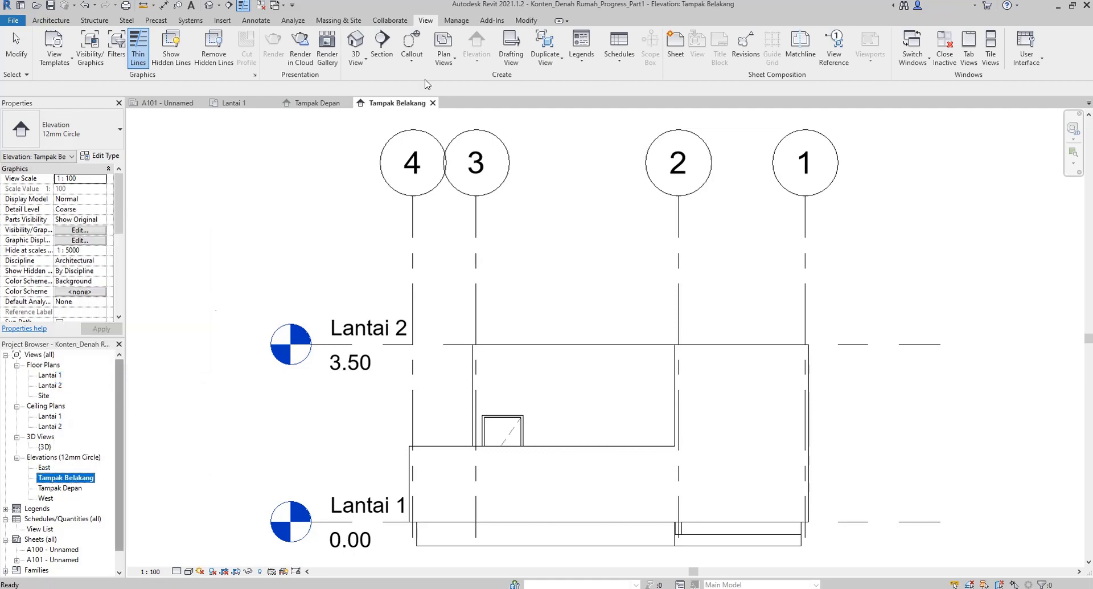
Check the East elevation against the Lantai 1 floor plan and rename it as Tampak Kanan.
left_click(234, 103)
scroll(496, 376, "up", 3)
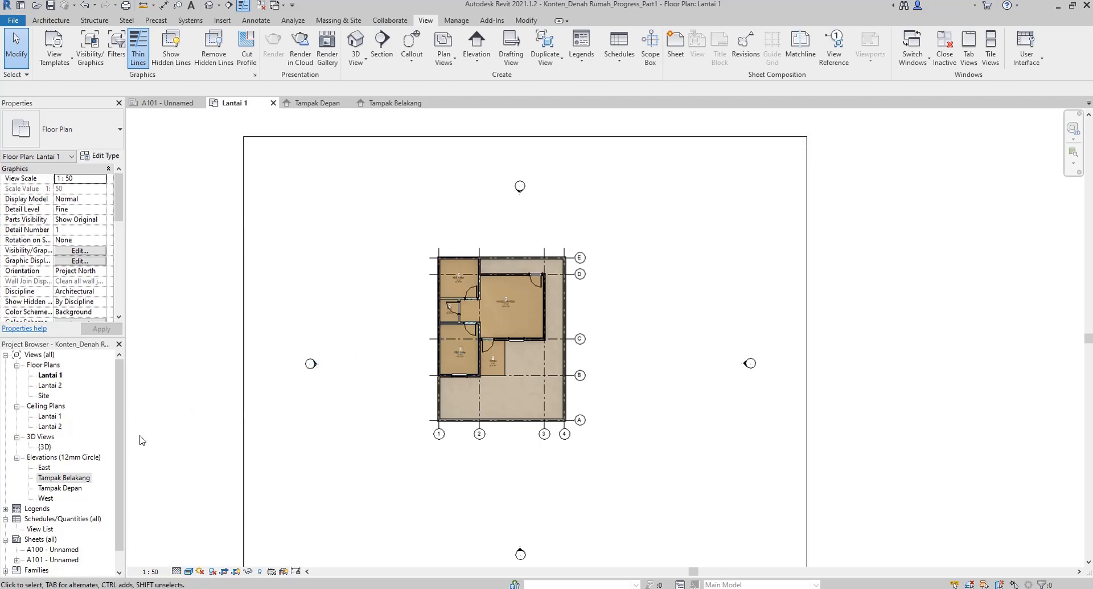
double_click(44, 468)
scroll(478, 319, "down", 2)
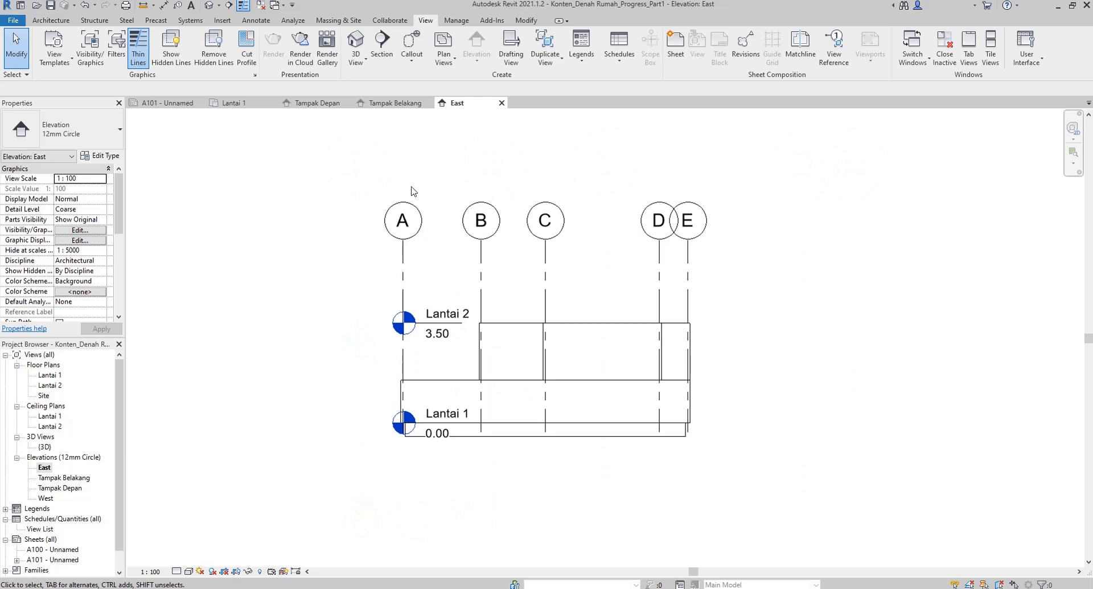
left_click(234, 103)
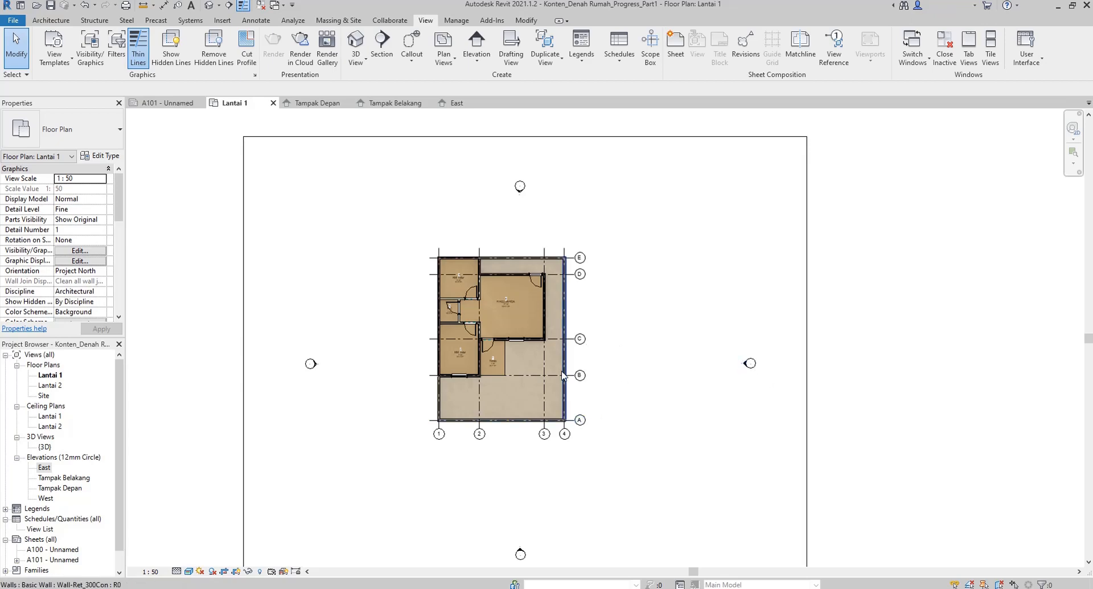
left_click(470, 107)
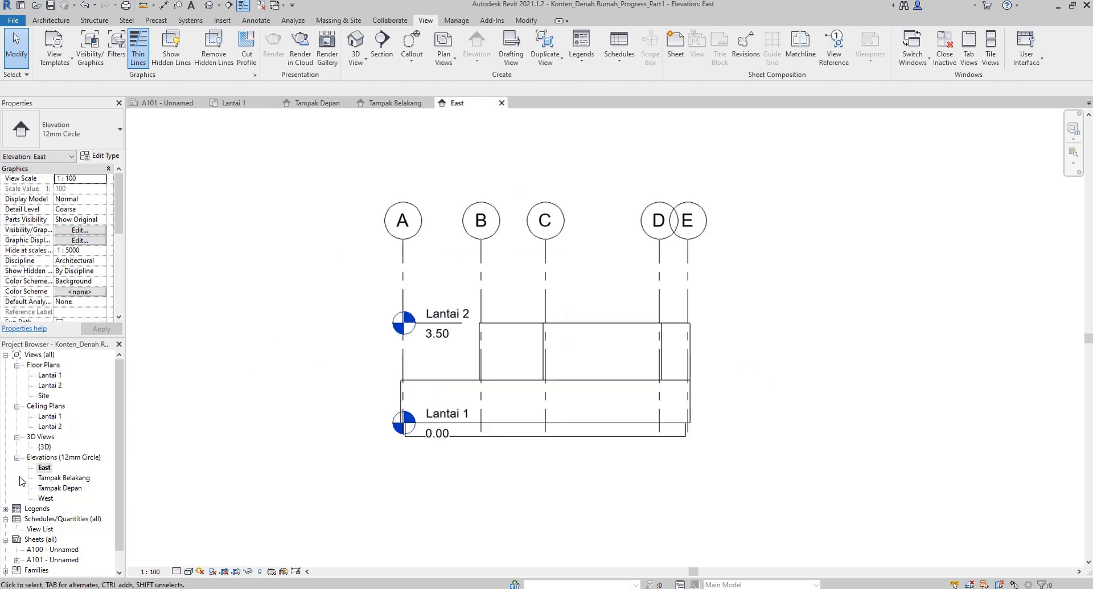
right_click(46, 468)
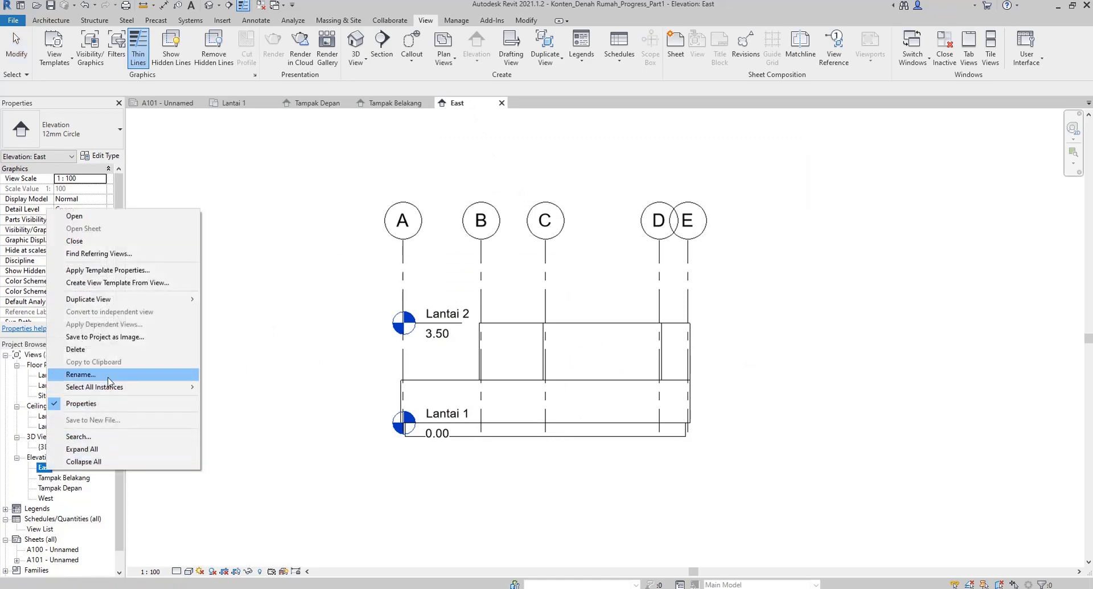
left_click(80, 374)
type("Tampak ")
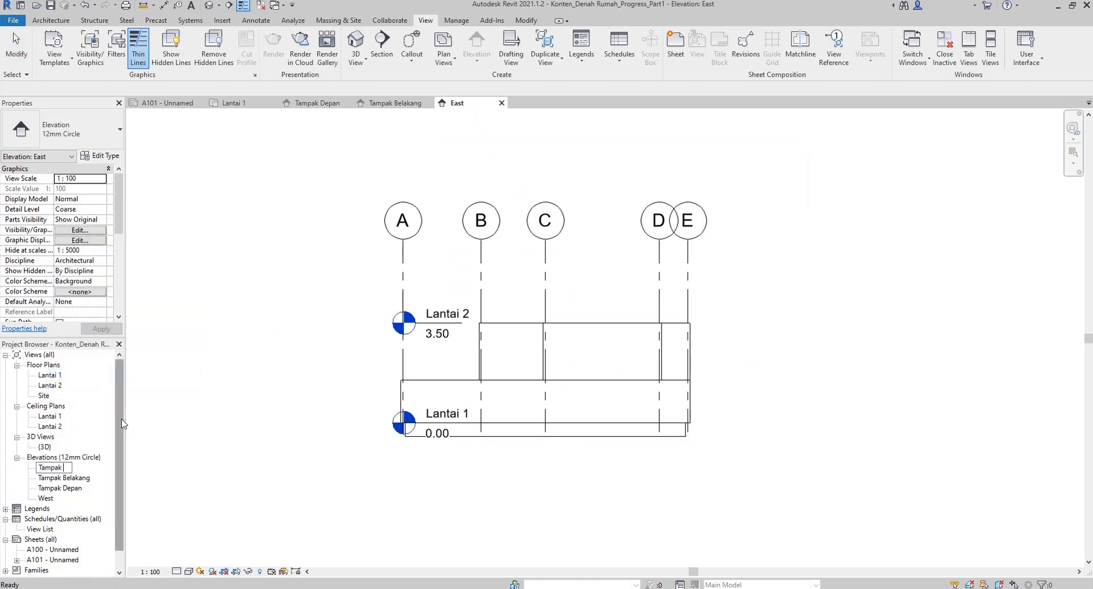
type("KaNan")
key("Return")
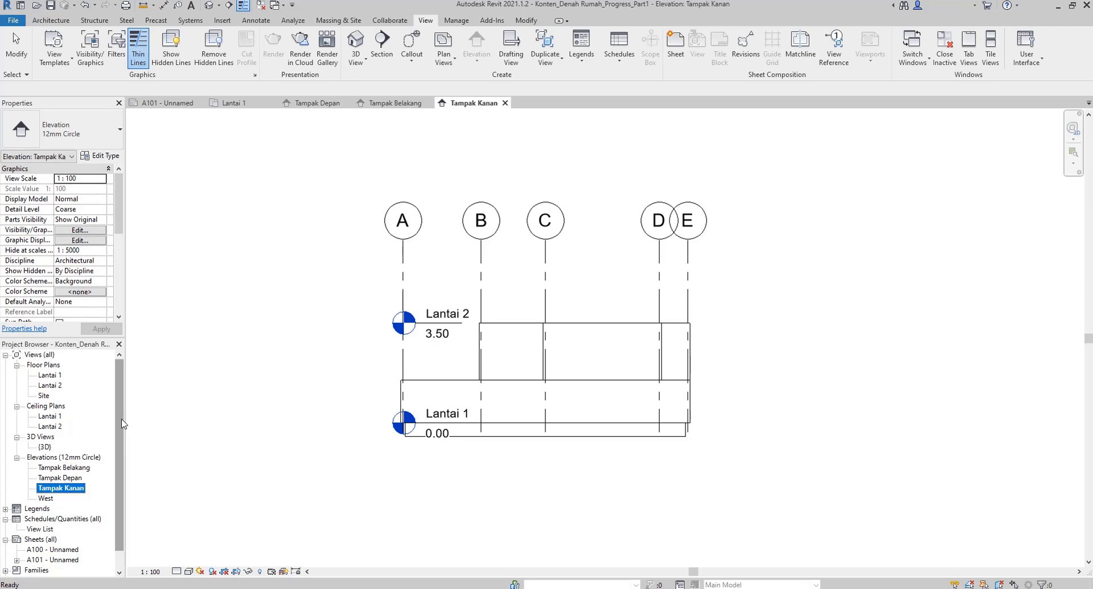
Open the West elevation view and rename it as Tampak Kiri.
double_click(46, 499)
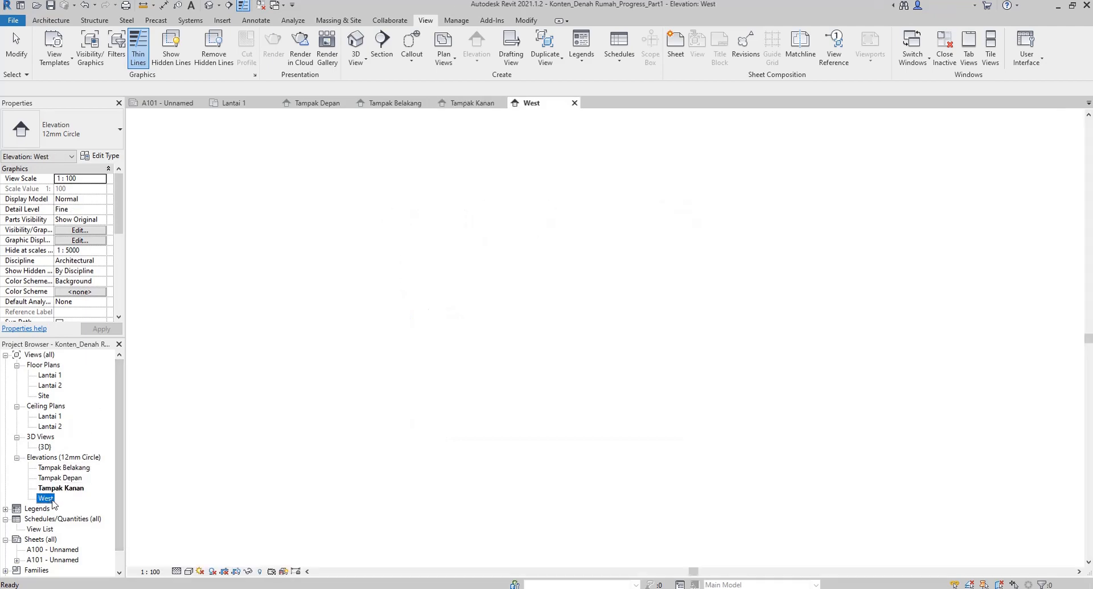
right_click(52, 500)
left_click(87, 404)
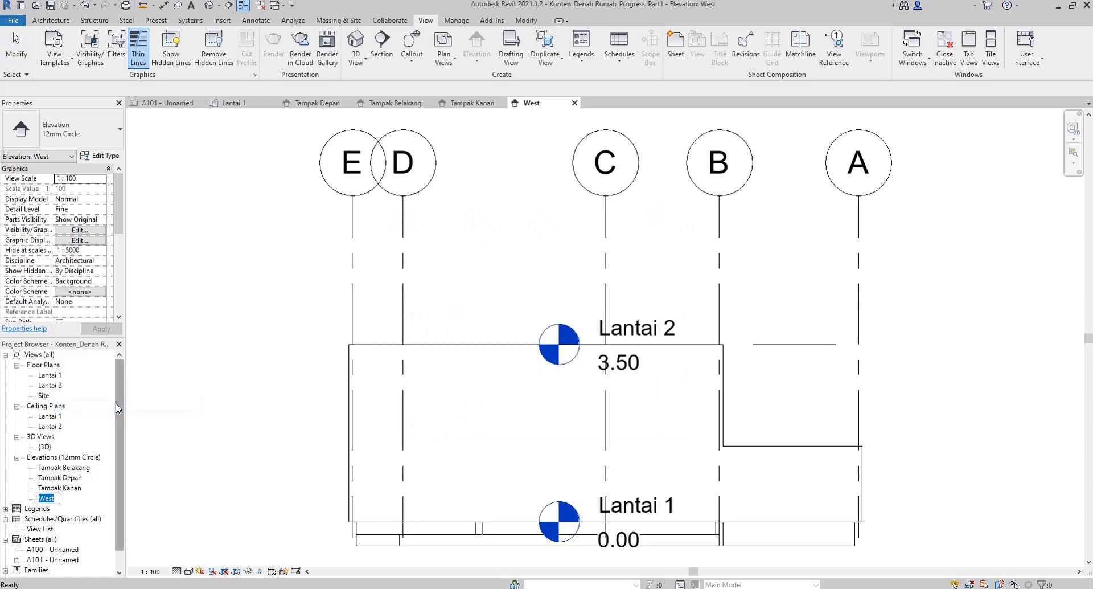
type("Tampak Kiri")
key("Return")
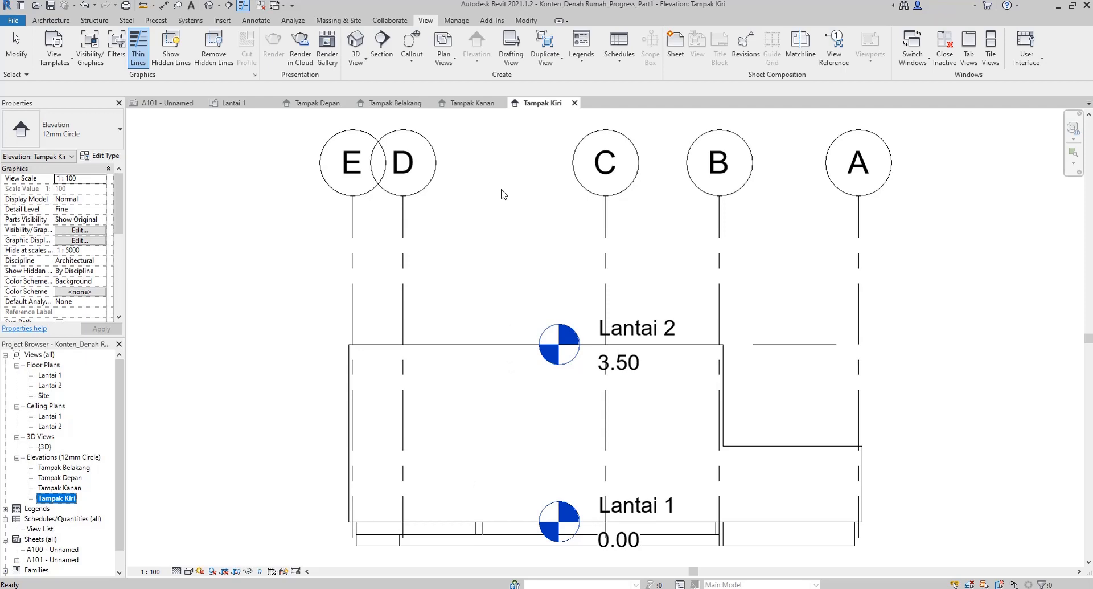
scroll(540, 213, "down", 1)
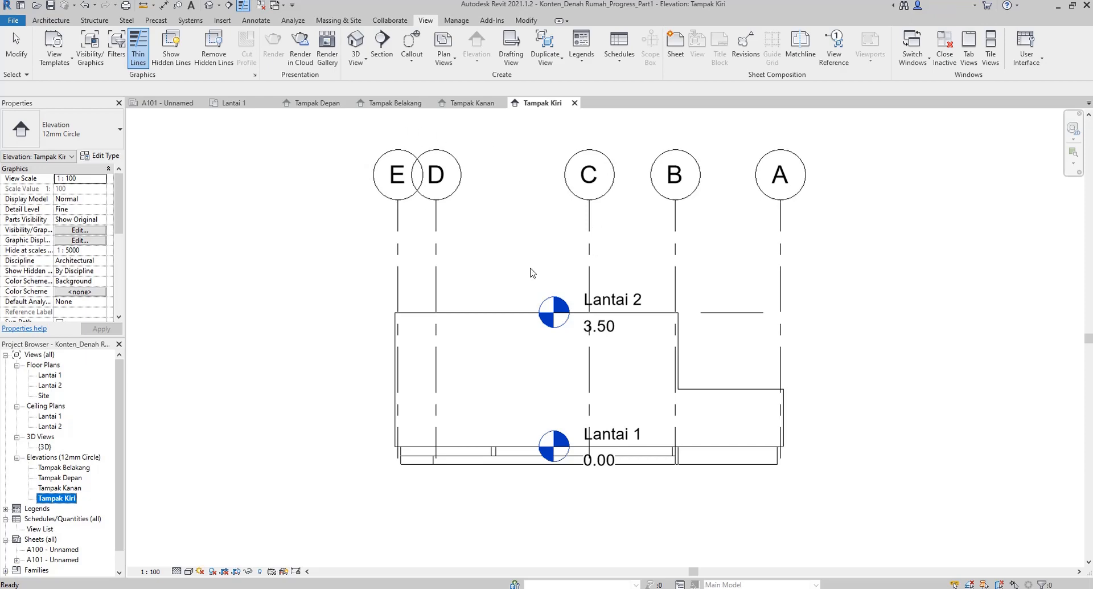
Hide both level lines and all four grids as elements in the Tampak Depan elevation.
left_click(335, 104)
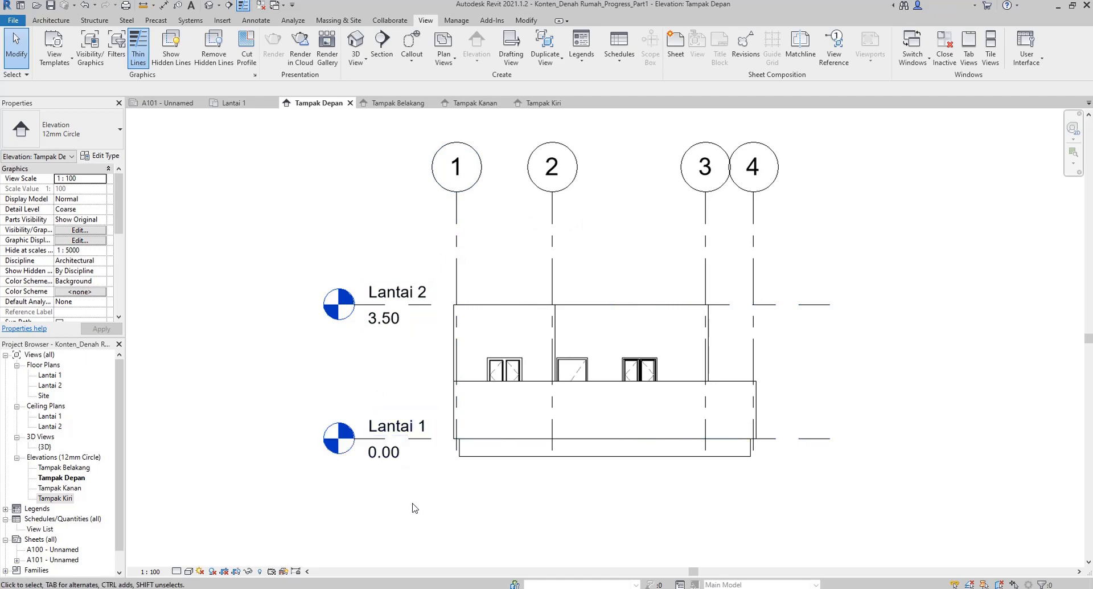
left_click_drag(417, 515, 276, 228)
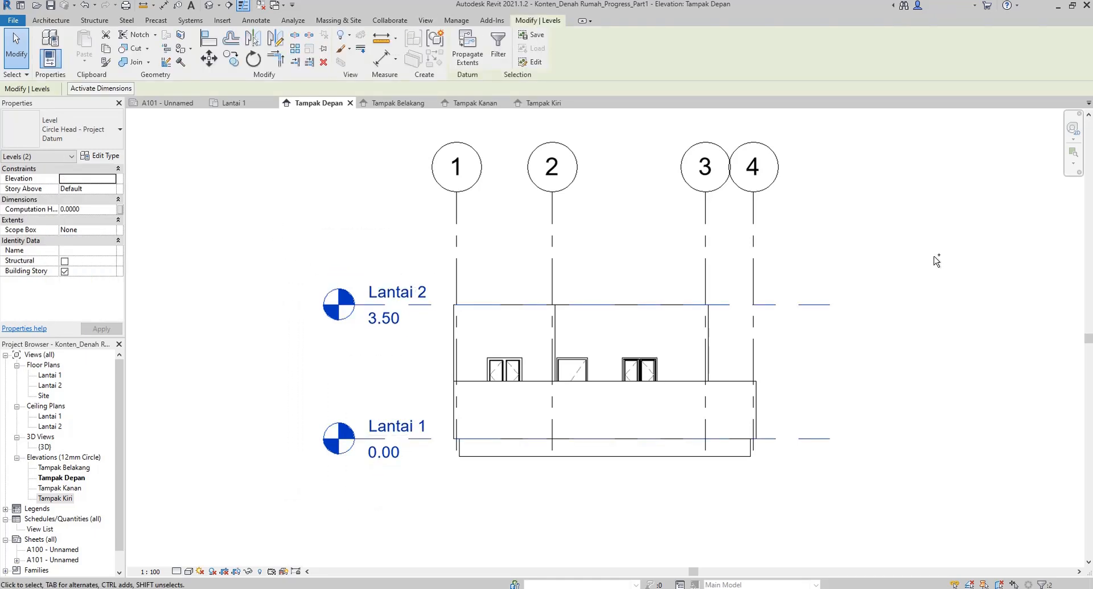
left_click_drag(891, 236, 327, 142, "ctrl")
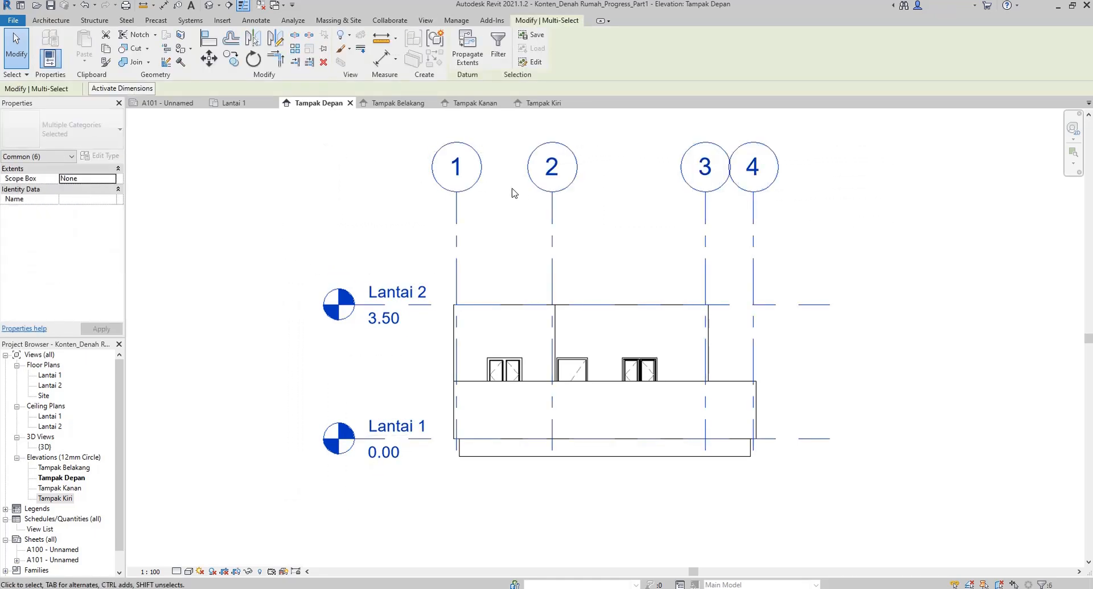
right_click(544, 185)
mouse_move(671, 298)
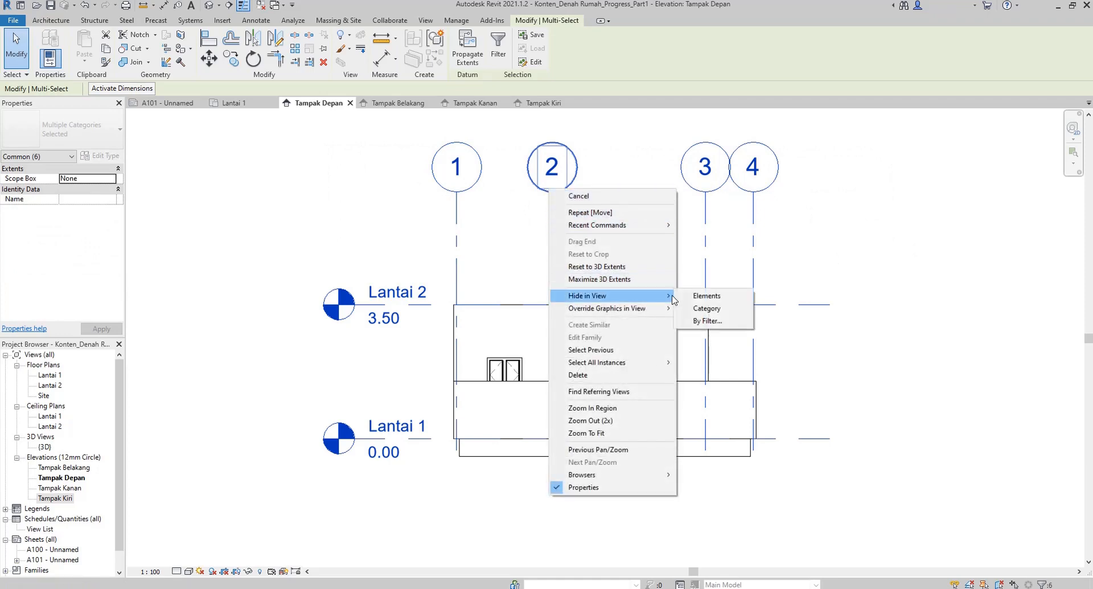
left_click(700, 296)
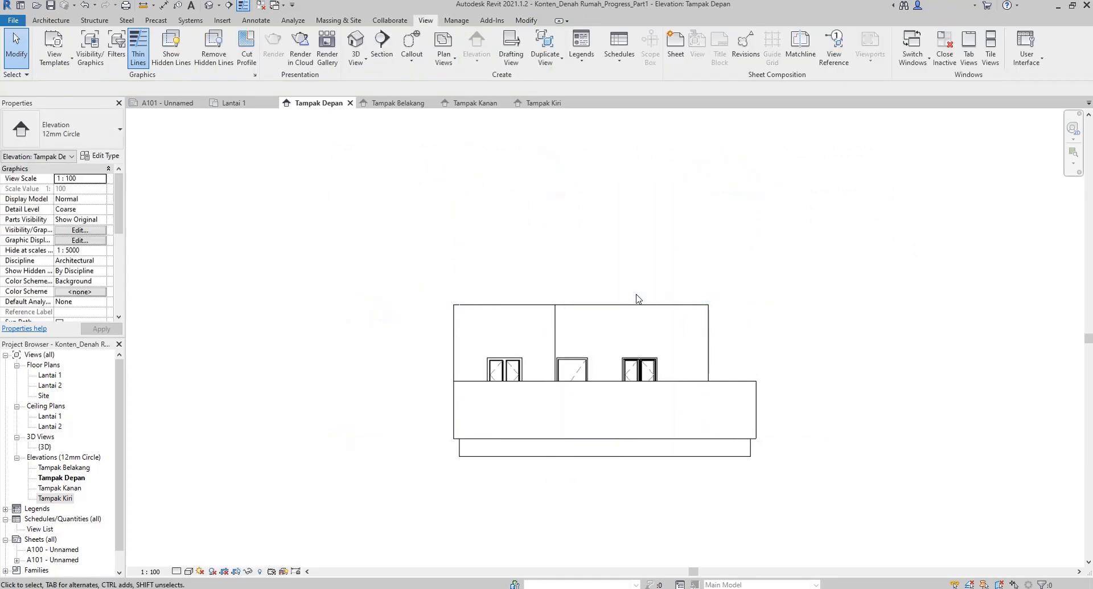
Hide all four grids and both level lines as elements in the Tampak Belakang elevation.
left_click(398, 103)
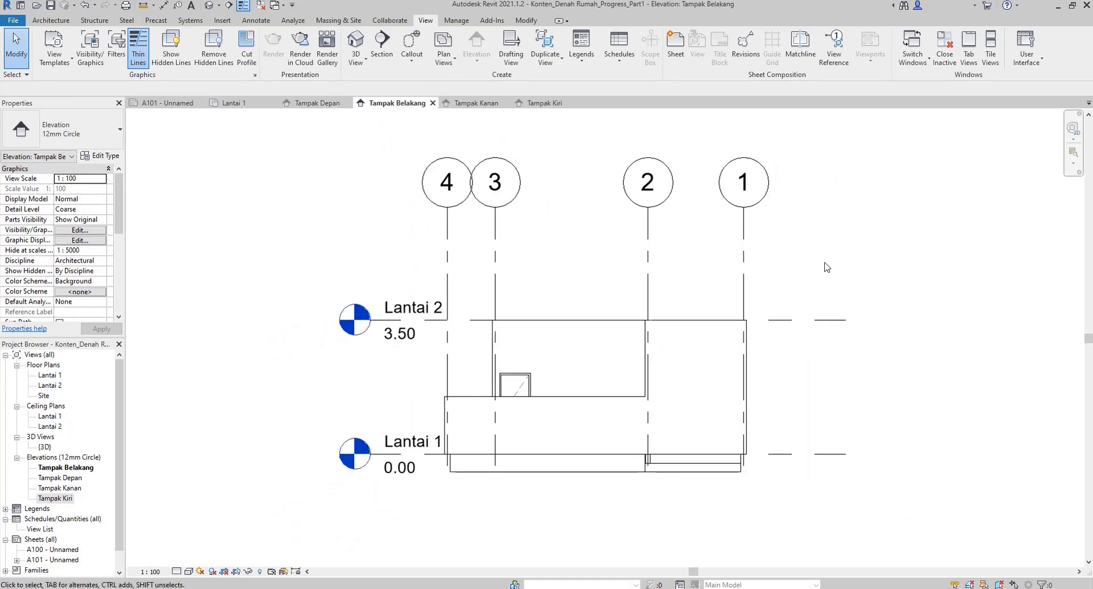
left_click_drag(825, 261, 213, 150)
left_click_drag(393, 205, 287, 507, "ctrl")
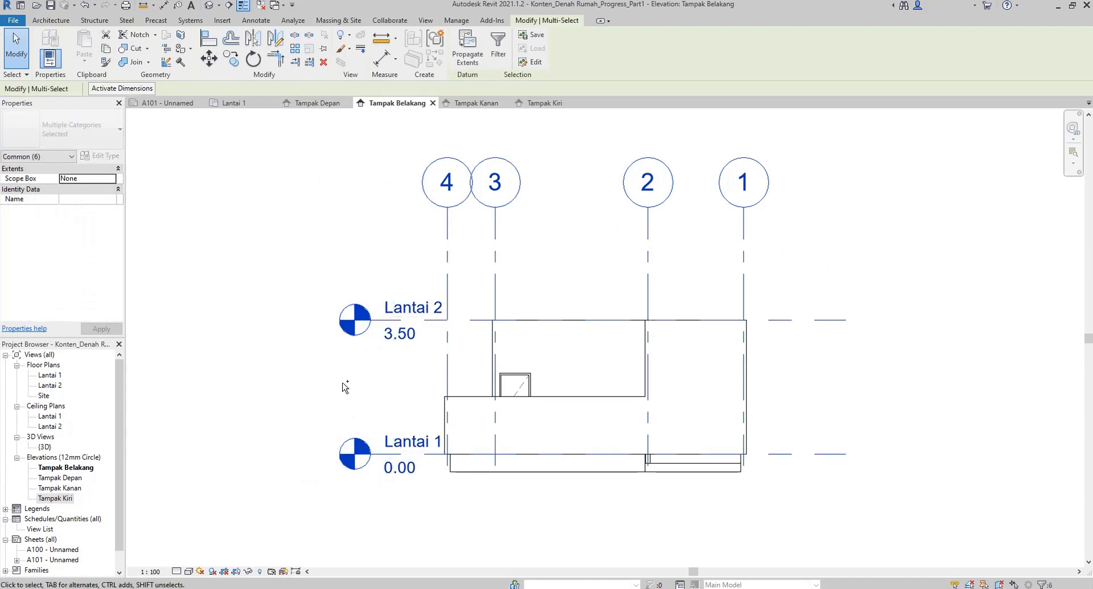
left_click_drag(847, 249, 344, 151)
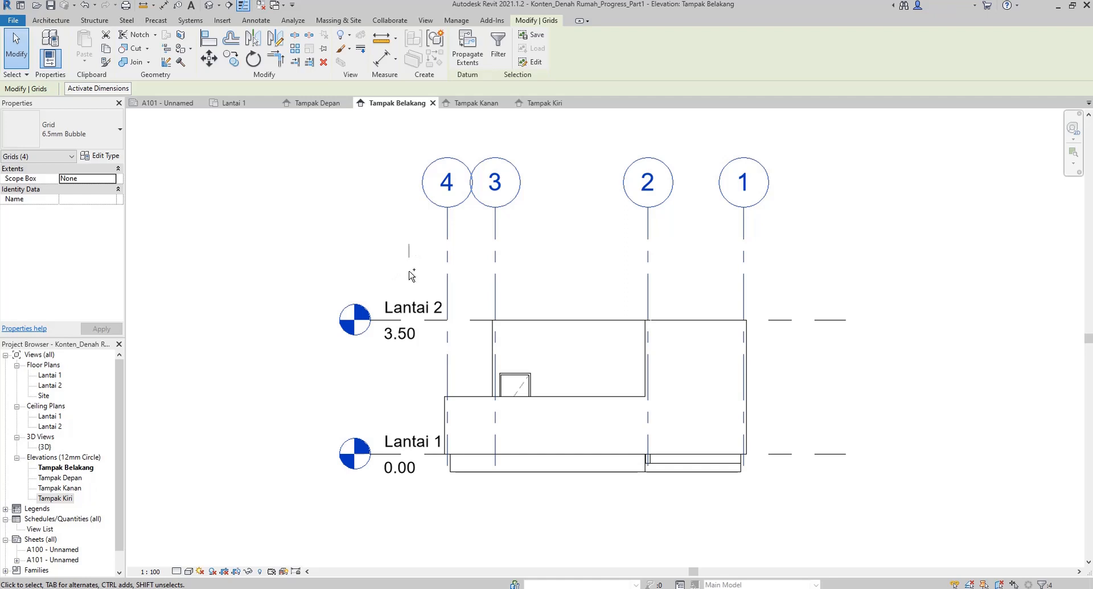
left_click_drag(409, 244, 276, 527, "ctrl")
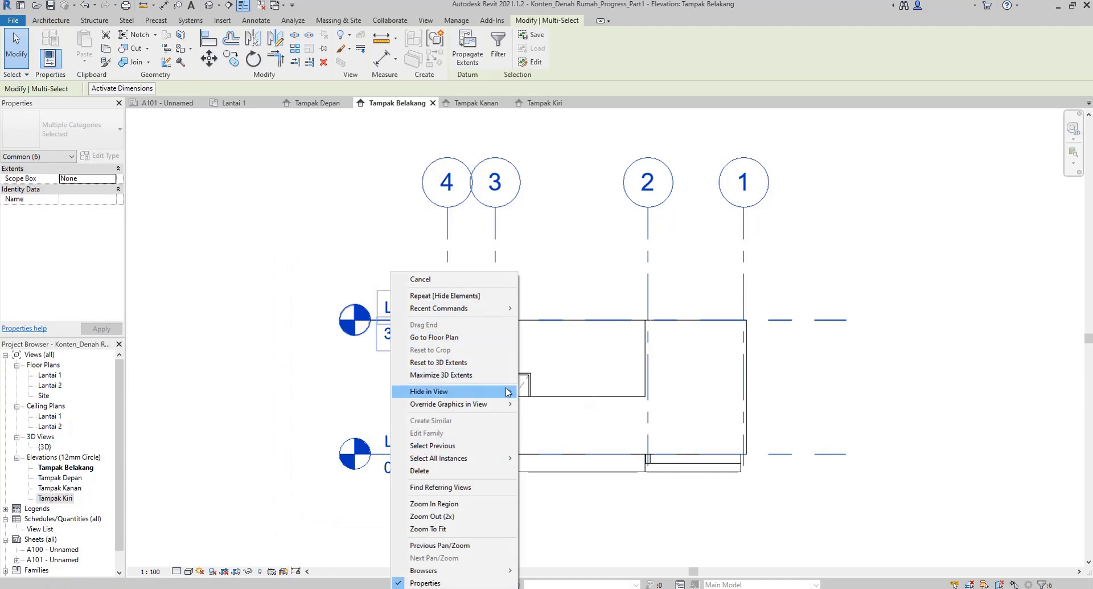
mouse_move(501, 392)
left_click(541, 392)
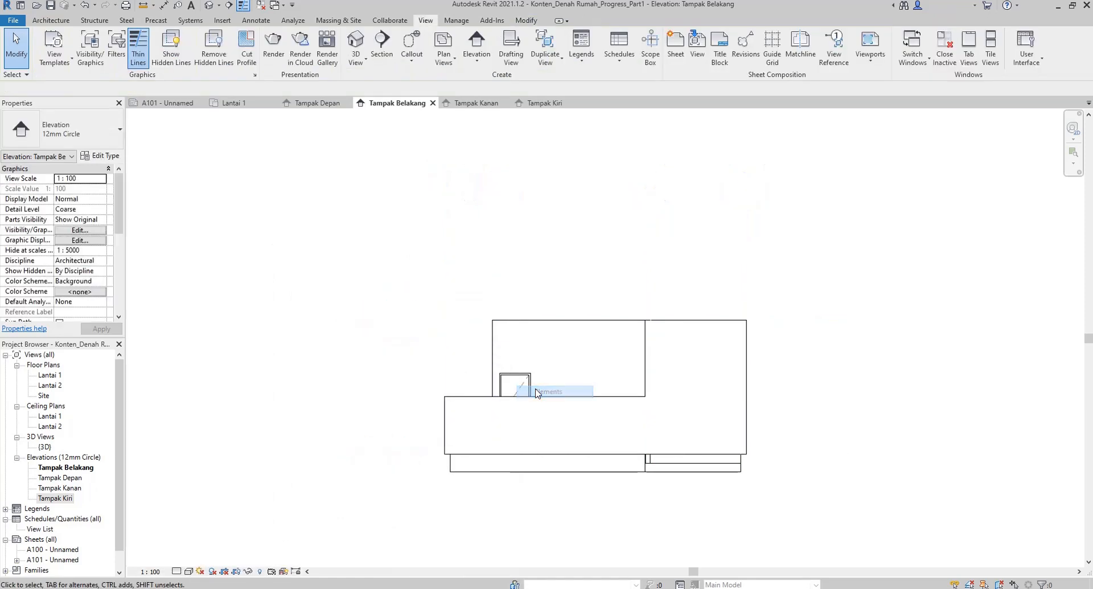
Hide grids A to E and both level lines as elements in the Tampak Kanan elevation.
left_click(478, 104)
left_click_drag(751, 282, 316, 214)
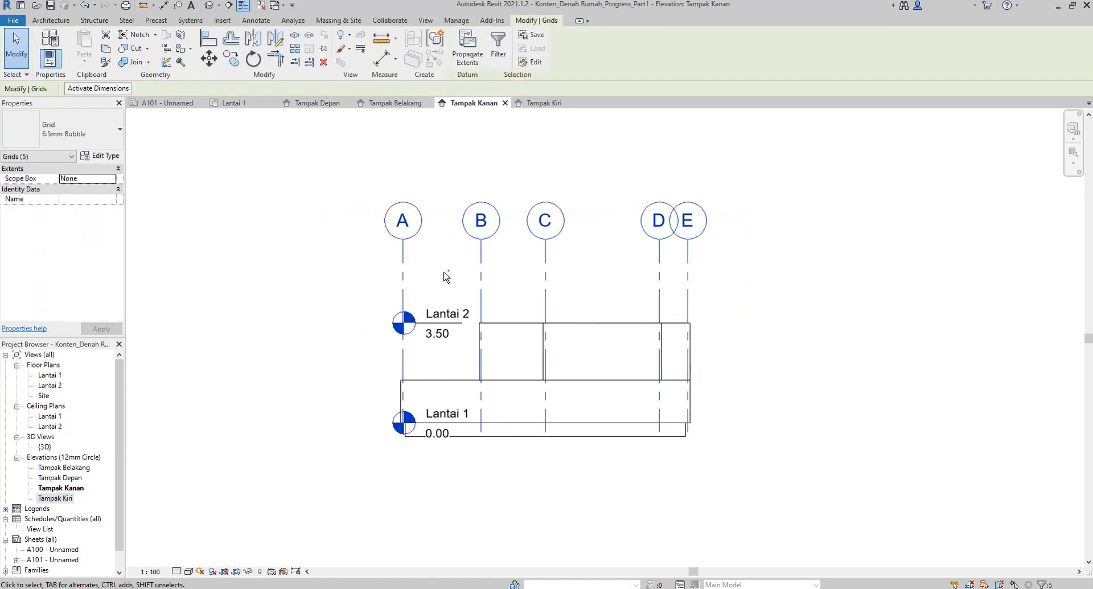
left_click(793, 247)
left_click_drag(962, 272, 291, 197)
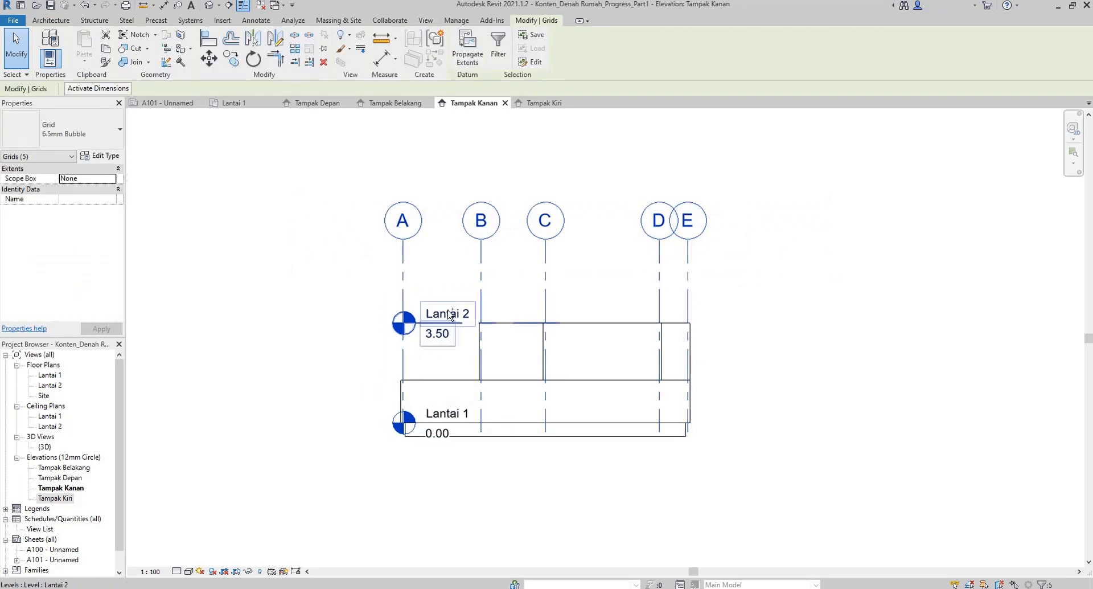
left_click(438, 318, "ctrl")
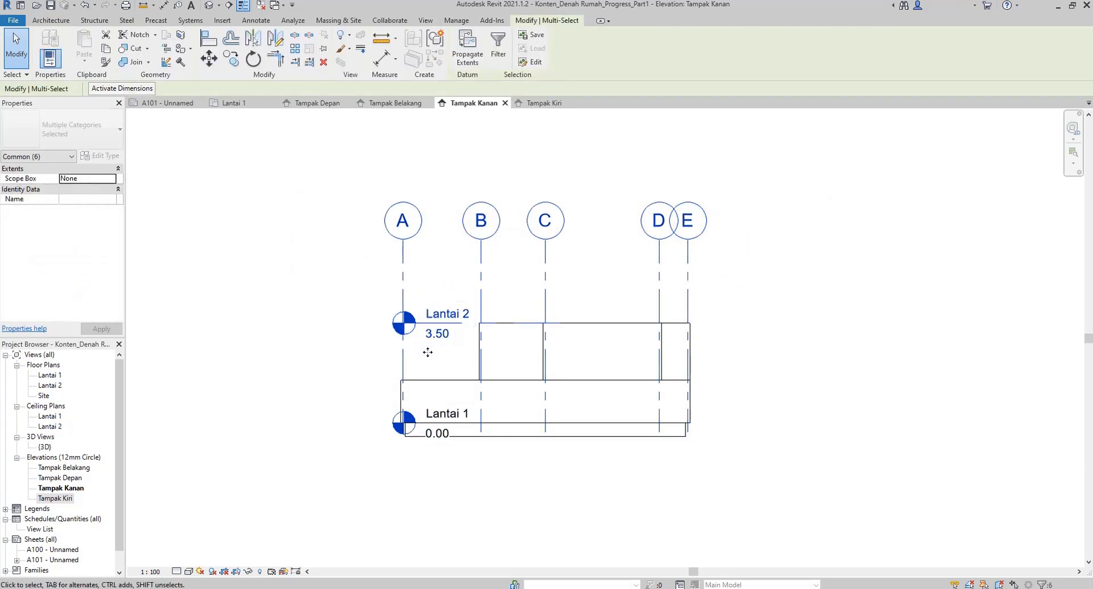
left_click(454, 414, "ctrl")
right_click(448, 411)
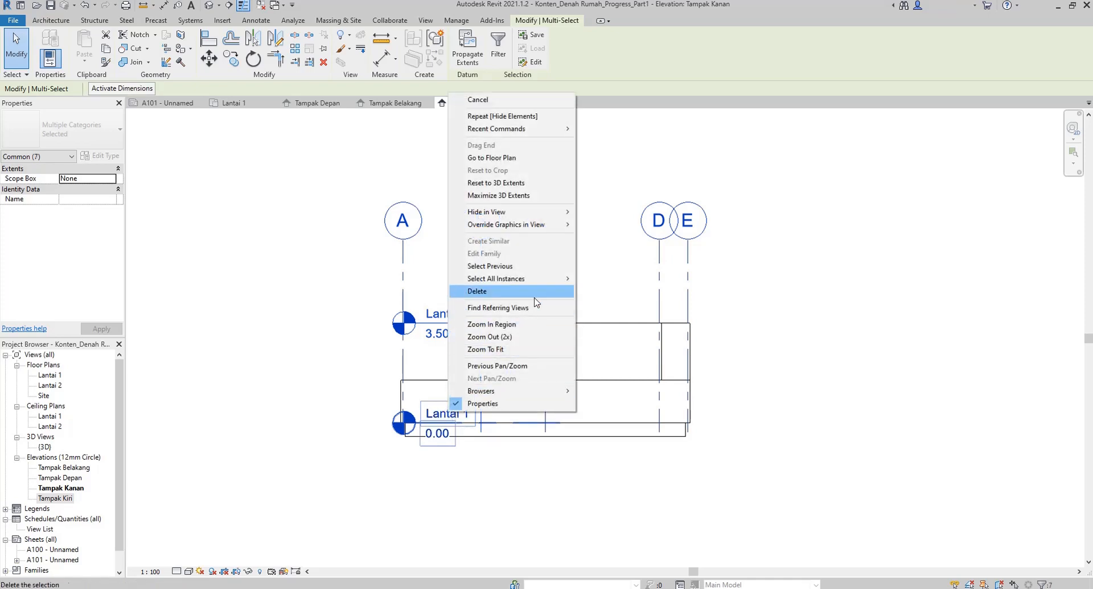
mouse_move(561, 212)
left_click(627, 217)
Hide grids A to E and the Lantai 1 and Lantai 2 levels as elements in the Tampak Kiri elevation.
left_click(543, 102)
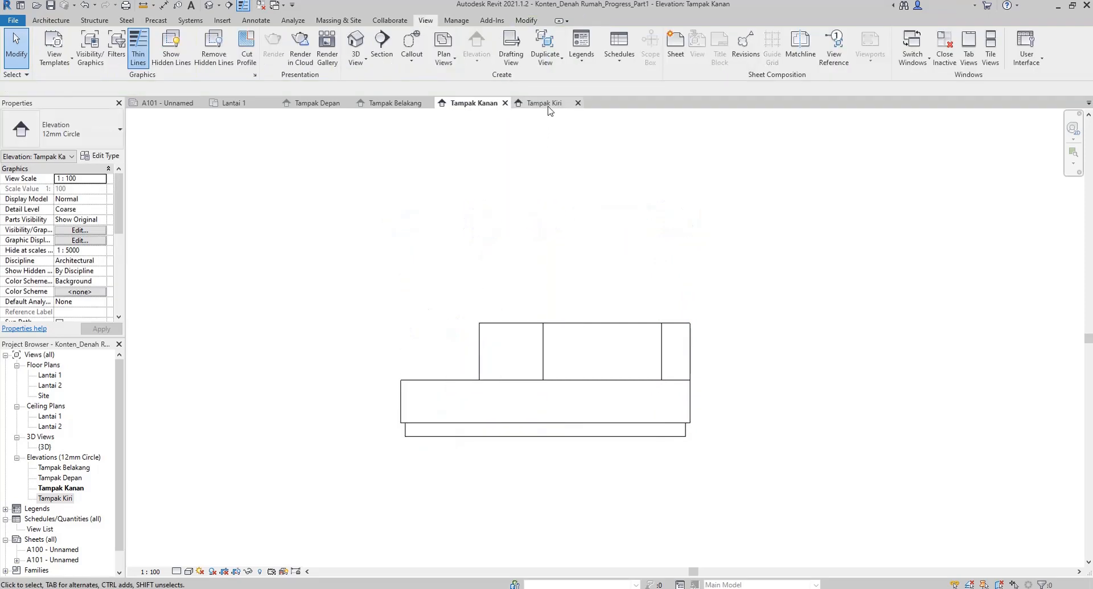
left_click_drag(845, 243, 274, 168)
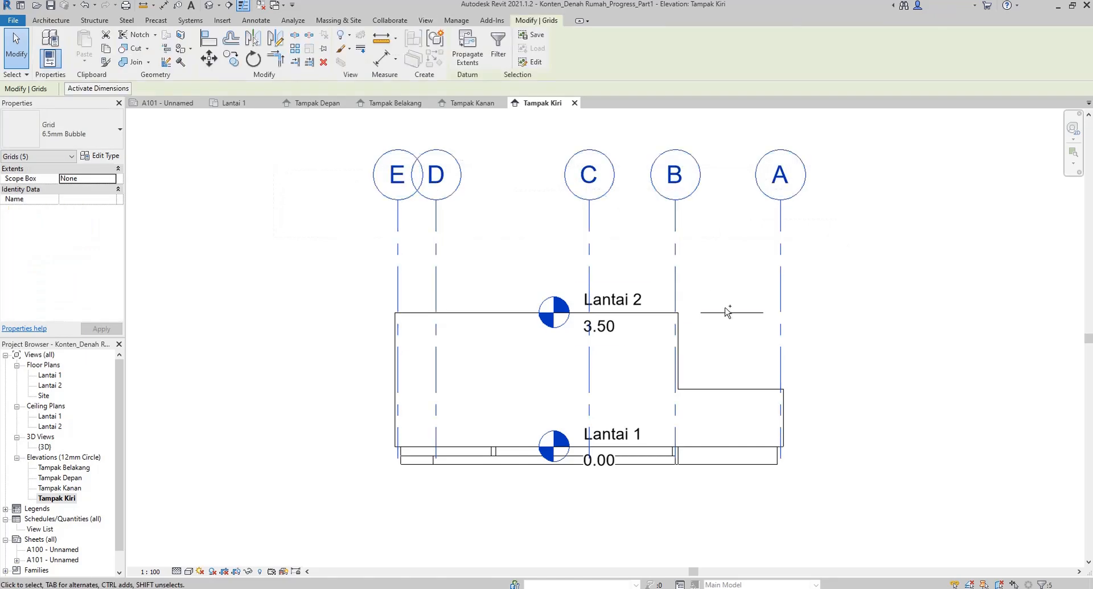
left_click(617, 439, "ctrl")
right_click(620, 436)
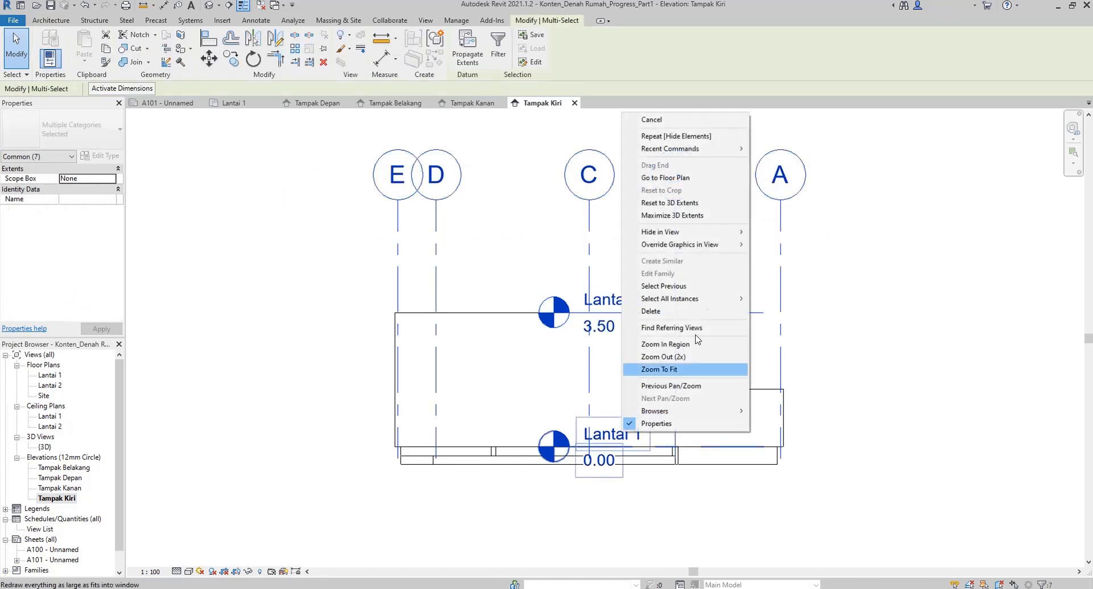
mouse_move(729, 232)
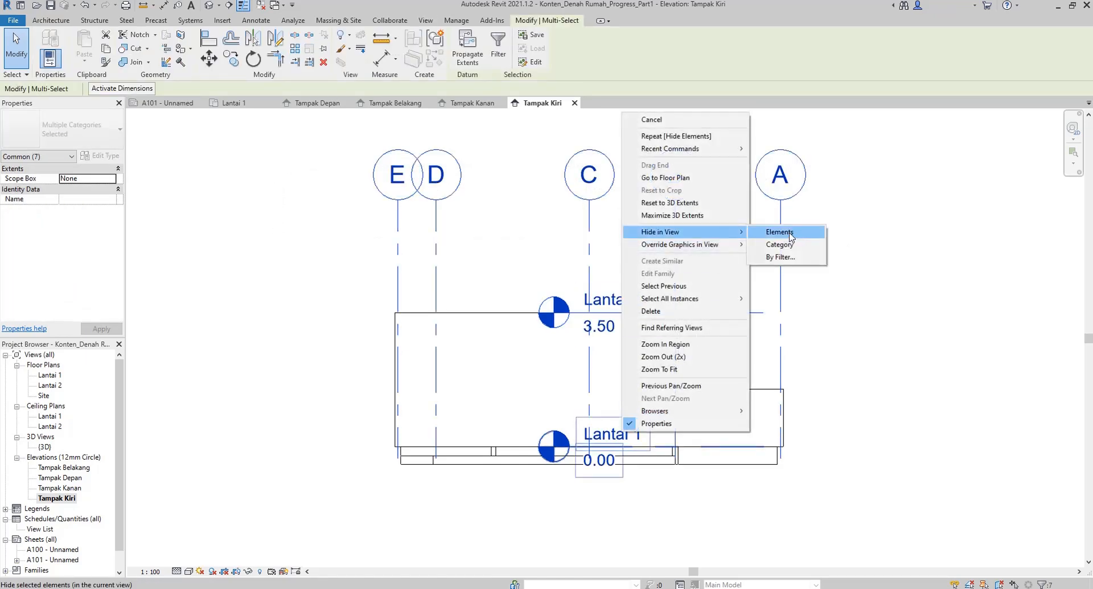
left_click(790, 234)
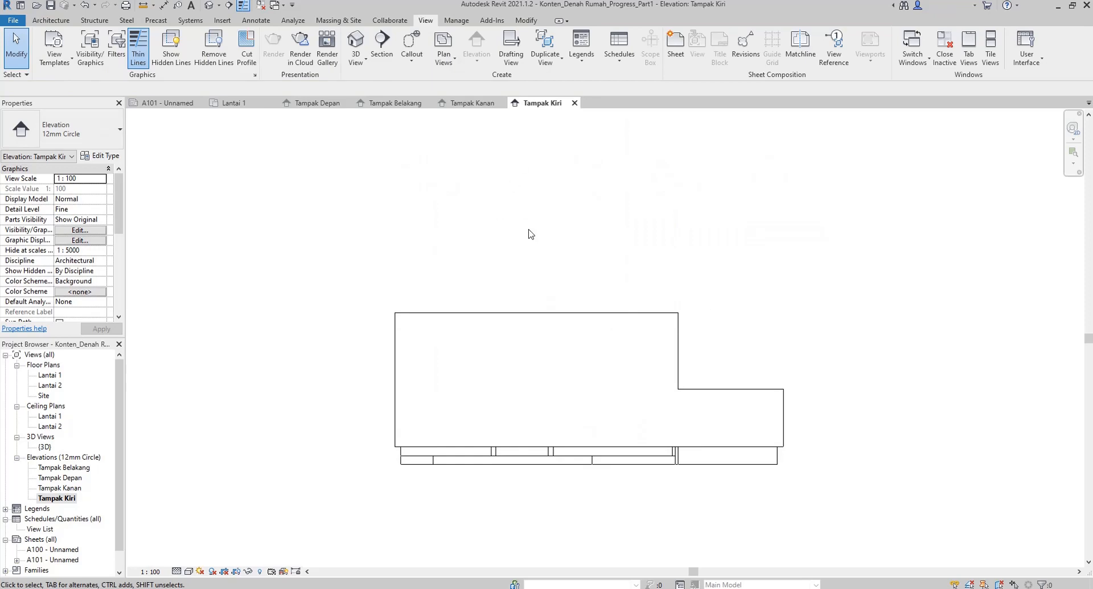
Return to the Tampak Depan elevation and set its visual style to Realistic.
left_click(472, 103)
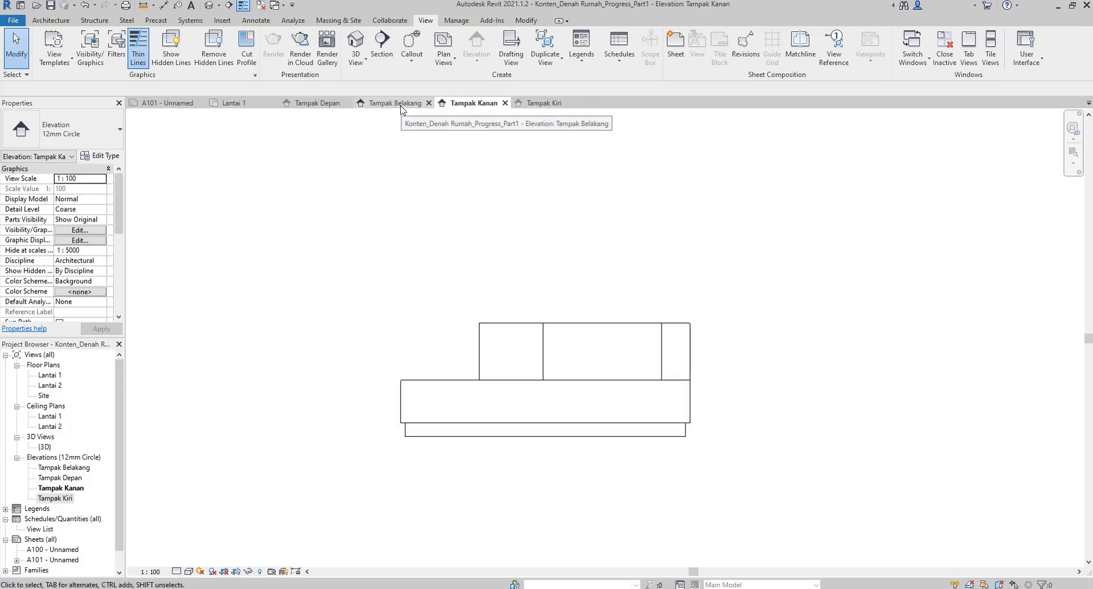
left_click(397, 103)
left_click(321, 103)
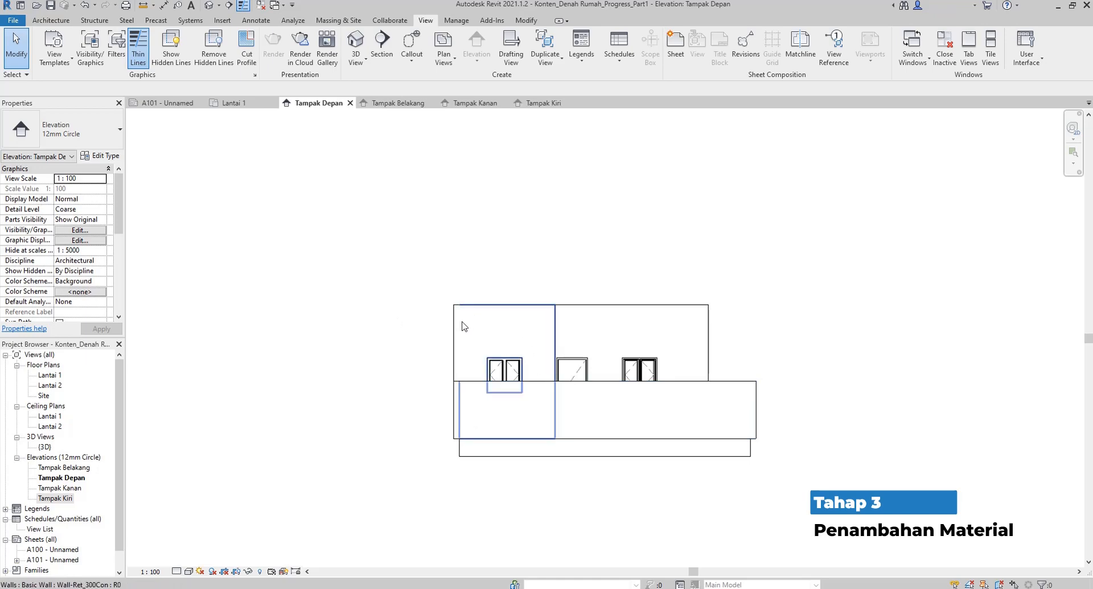
scroll(515, 315, "up", 3)
scroll(420, 318, "down", 1)
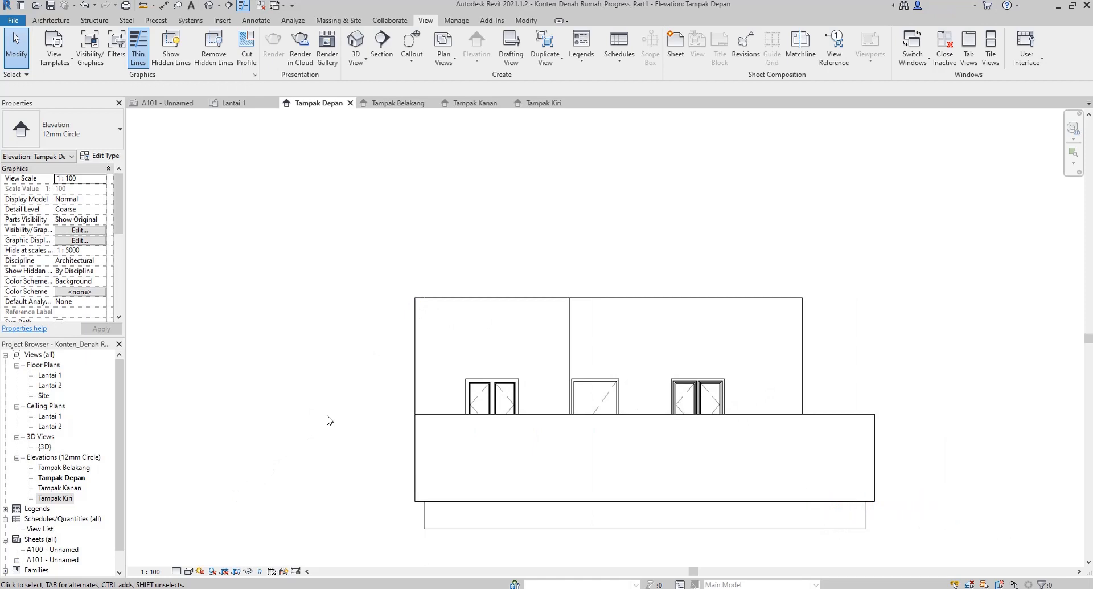
left_click(189, 572)
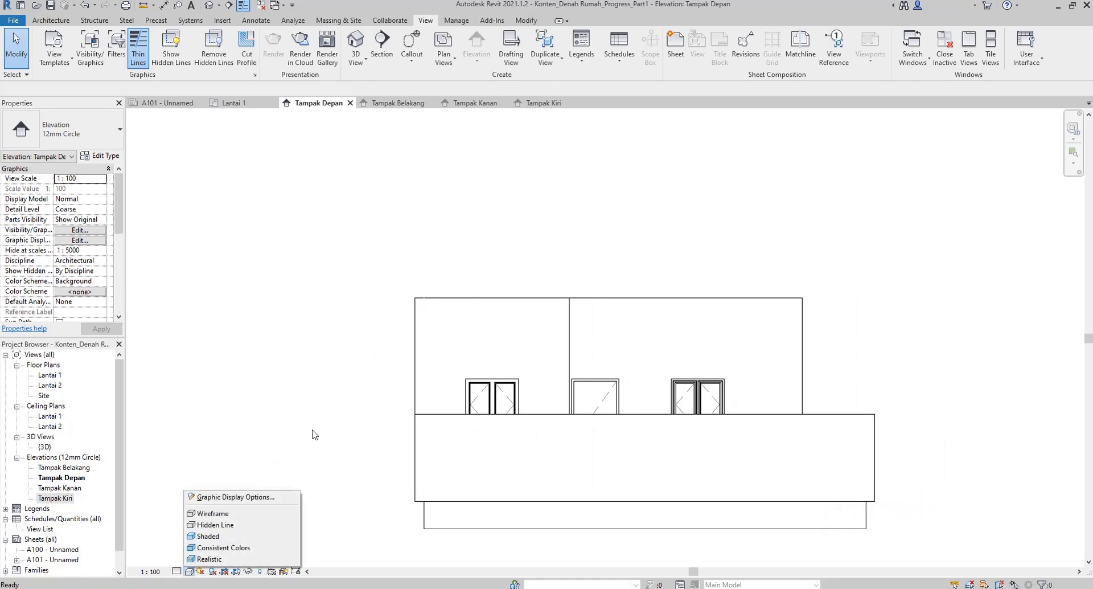
left_click(473, 352)
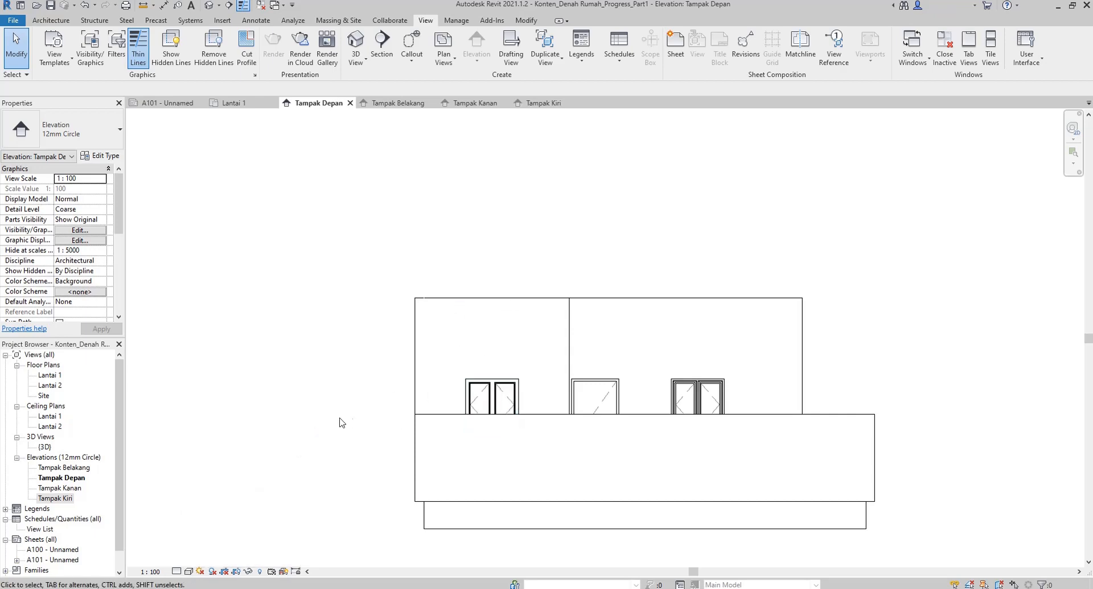
left_click(191, 572)
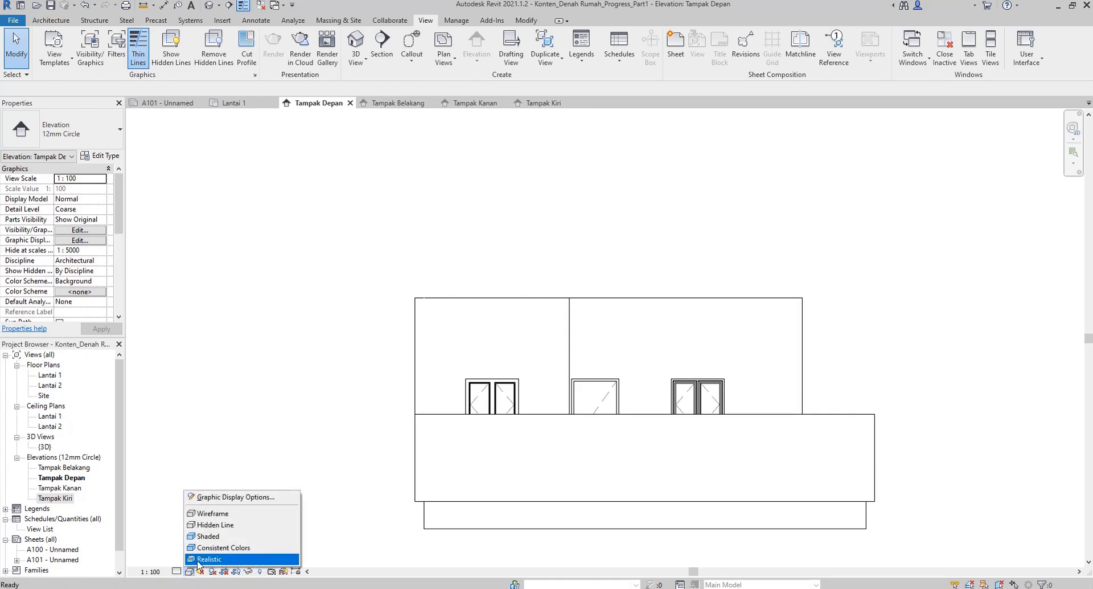
left_click(198, 560)
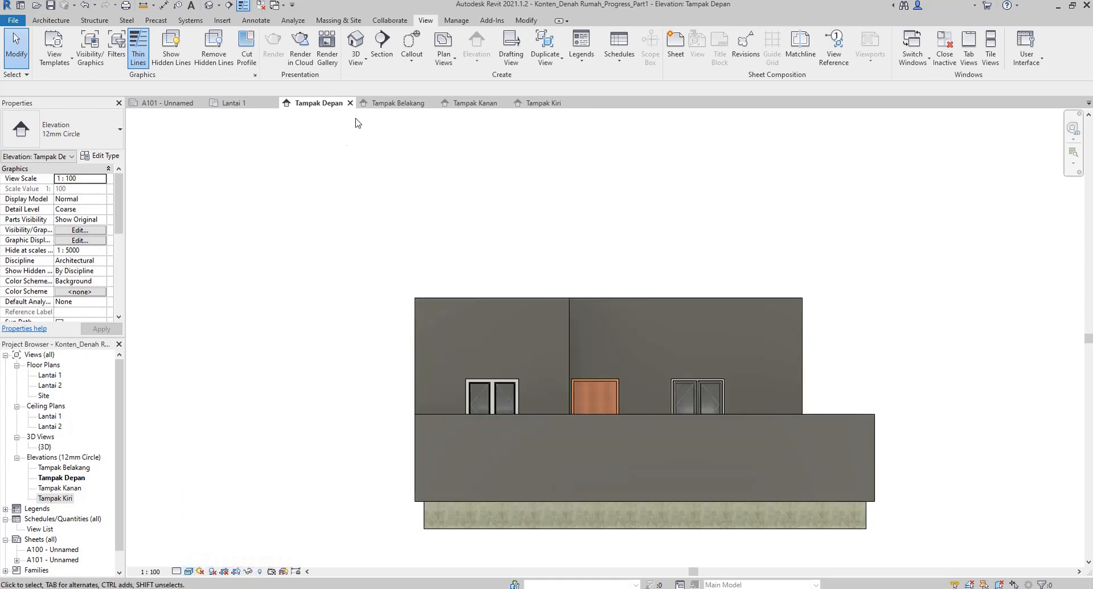
Set the visual style of the Tampak Belakang and Tampak Kanan elevations to Realistic.
left_click(370, 105)
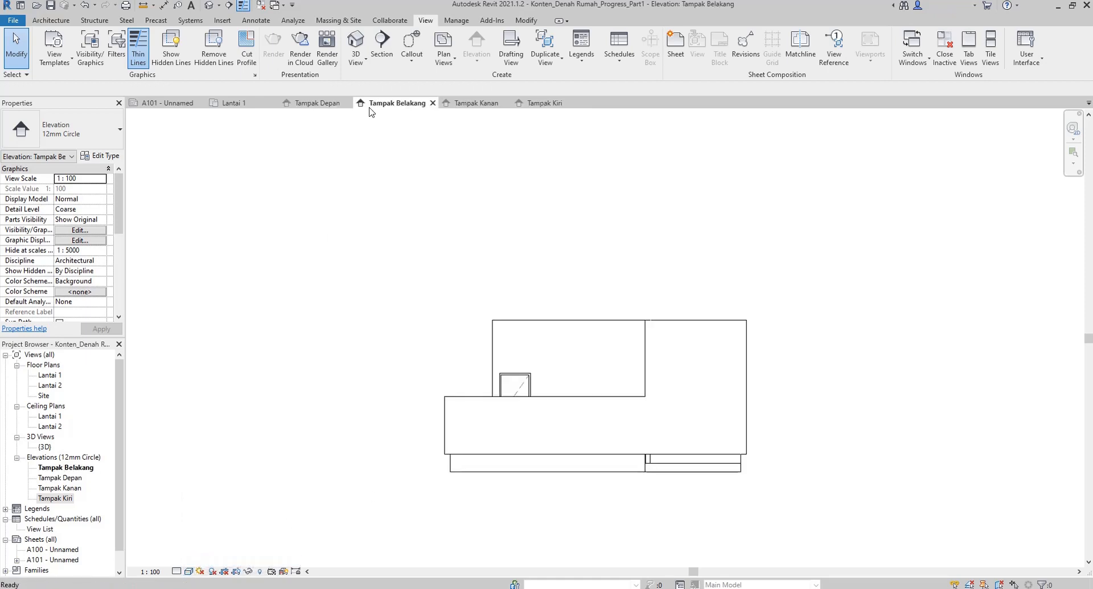
left_click(188, 571)
left_click(203, 560)
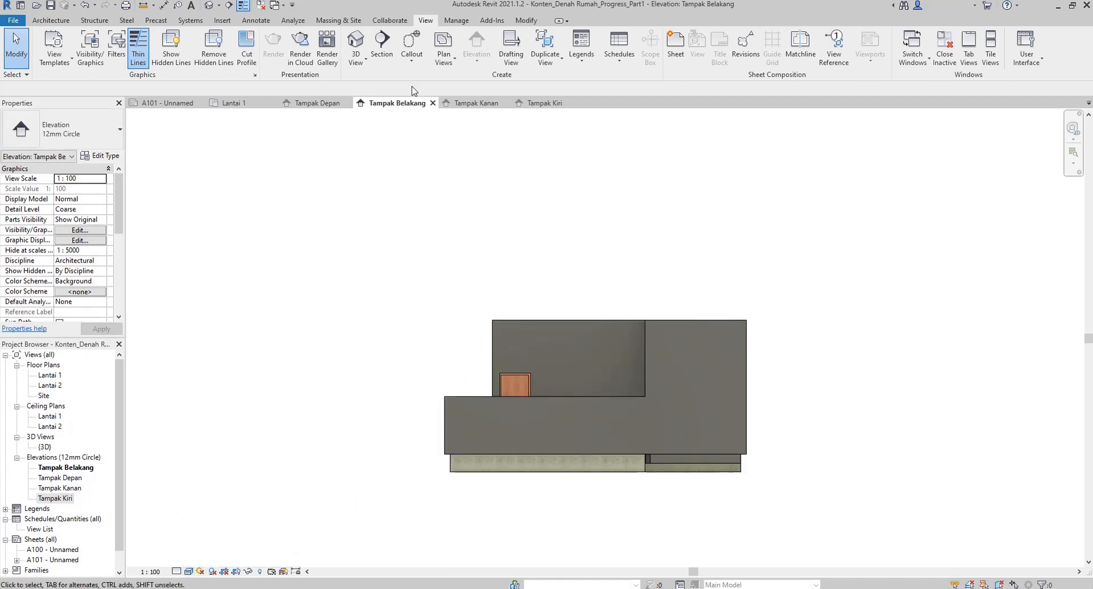
left_click(472, 103)
left_click(188, 572)
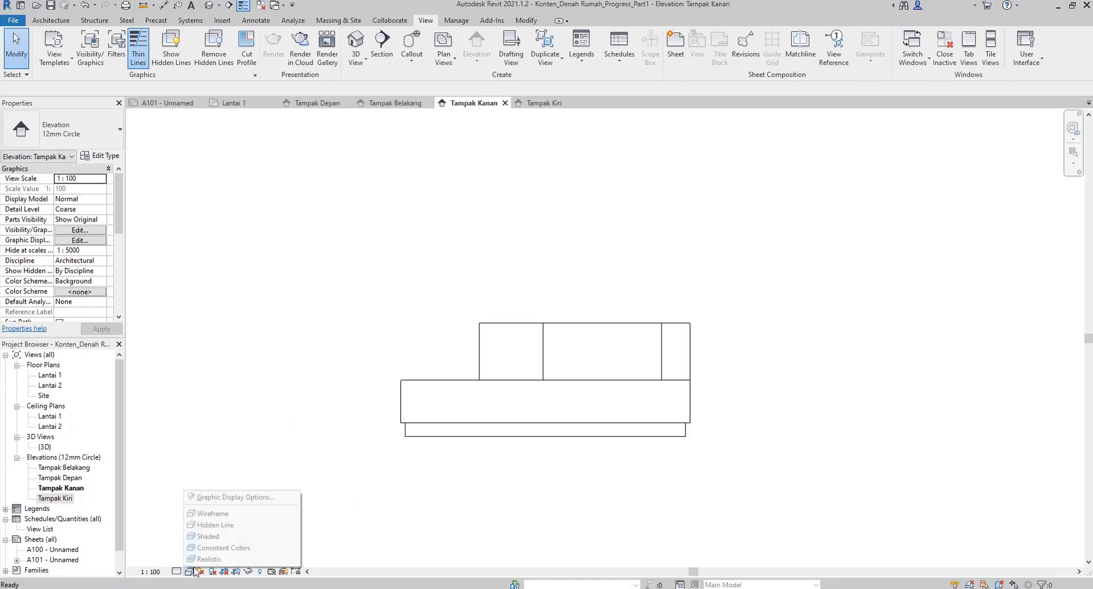
left_click(202, 560)
Set the visual style of the Tampak Kiri elevation to Realistic.
left_click(536, 107)
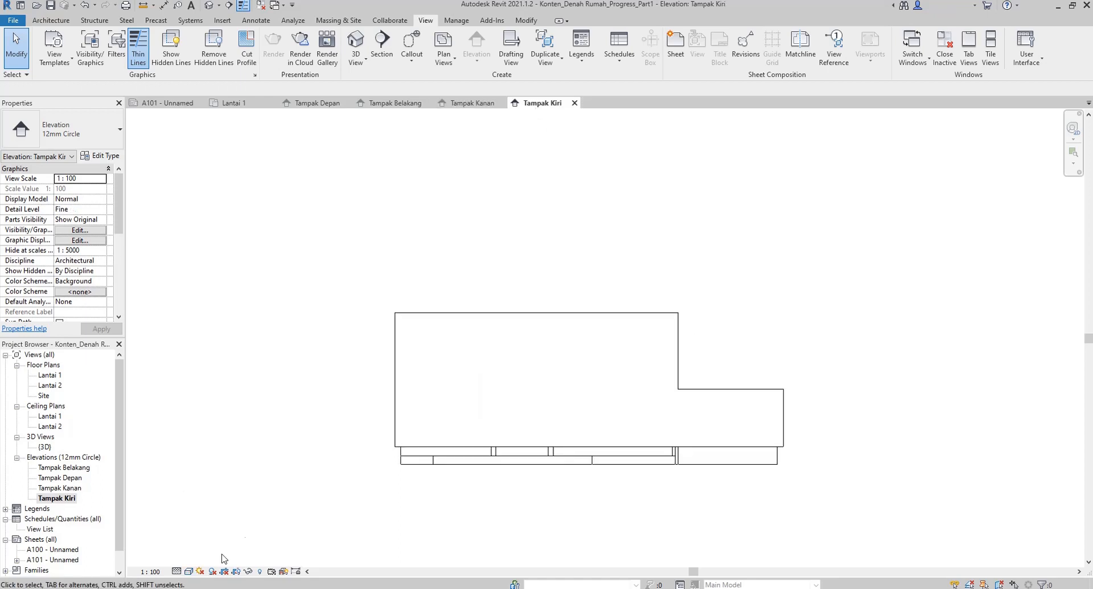
left_click(188, 572)
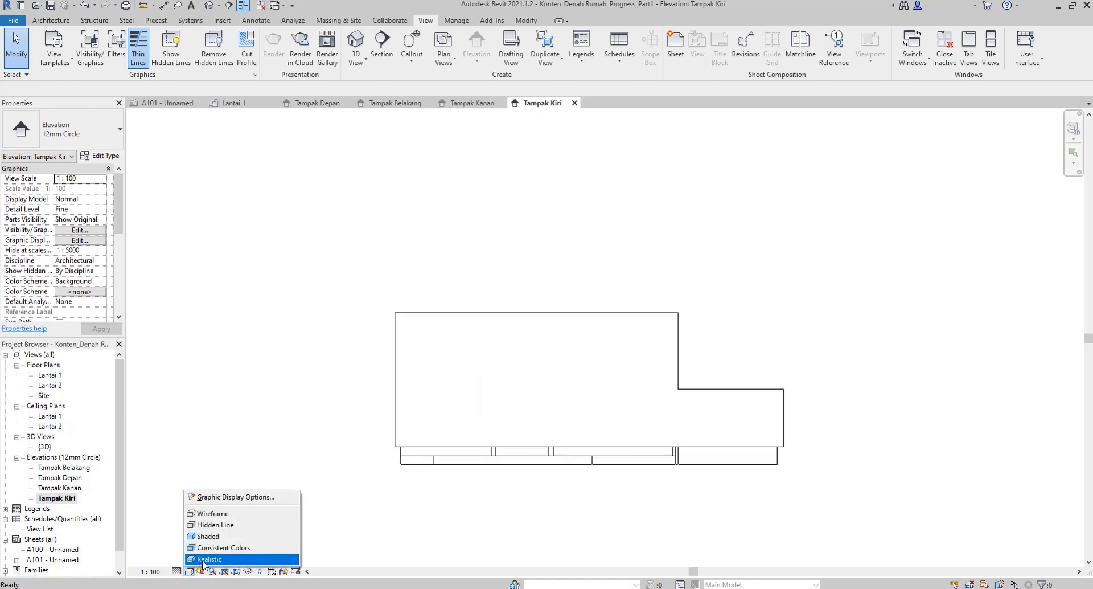
left_click(204, 560)
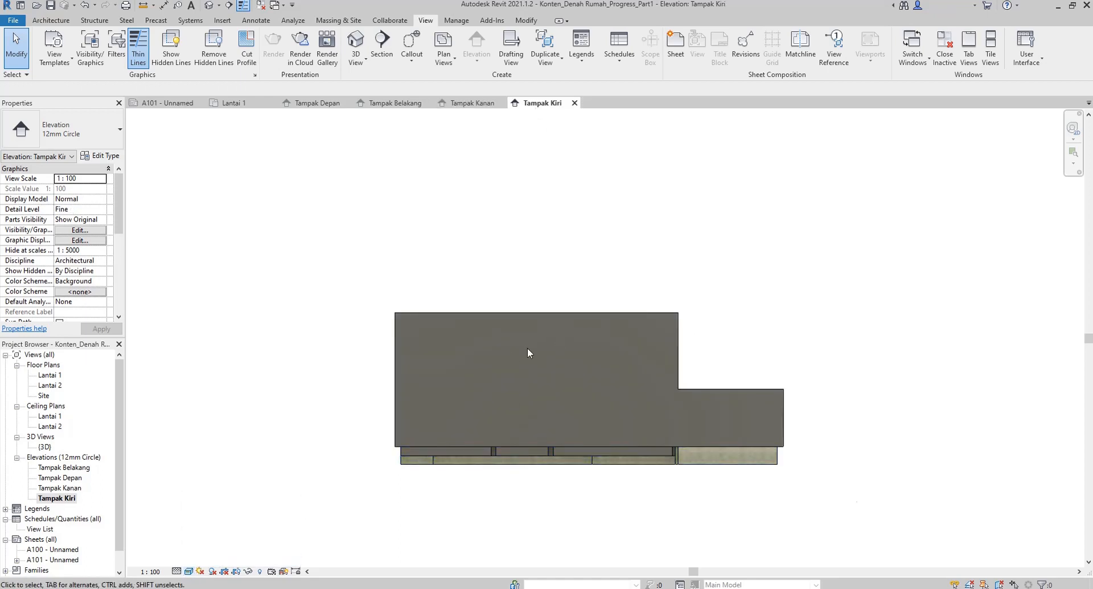
scroll(547, 345, "up", 3)
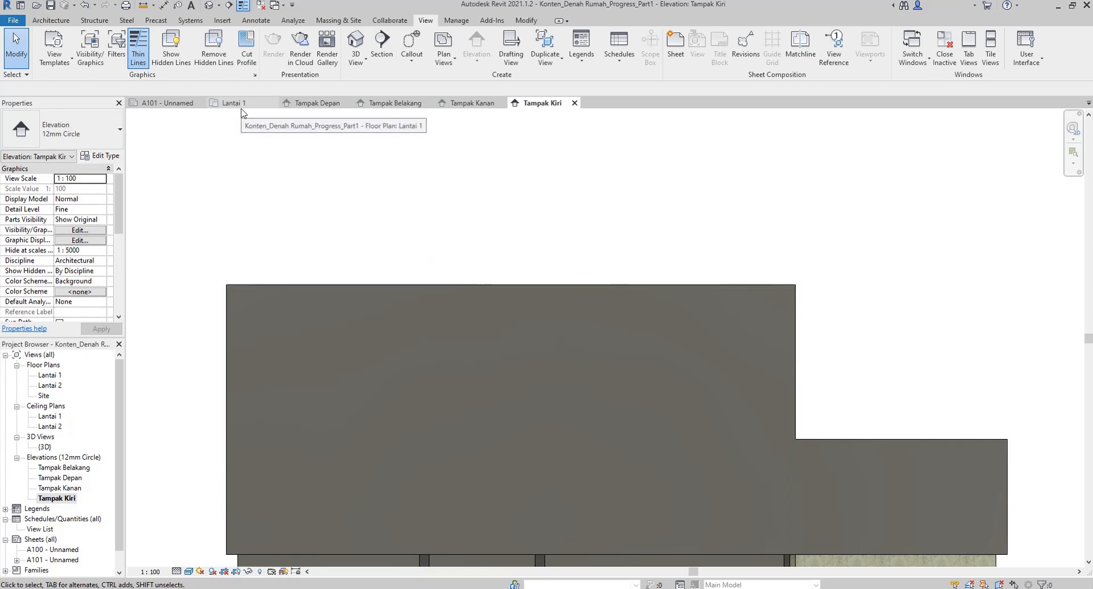
Open the layer structure of the Wall-Ret_300Con front wall type from Tampak Depan and show its section preview.
left_click(308, 106)
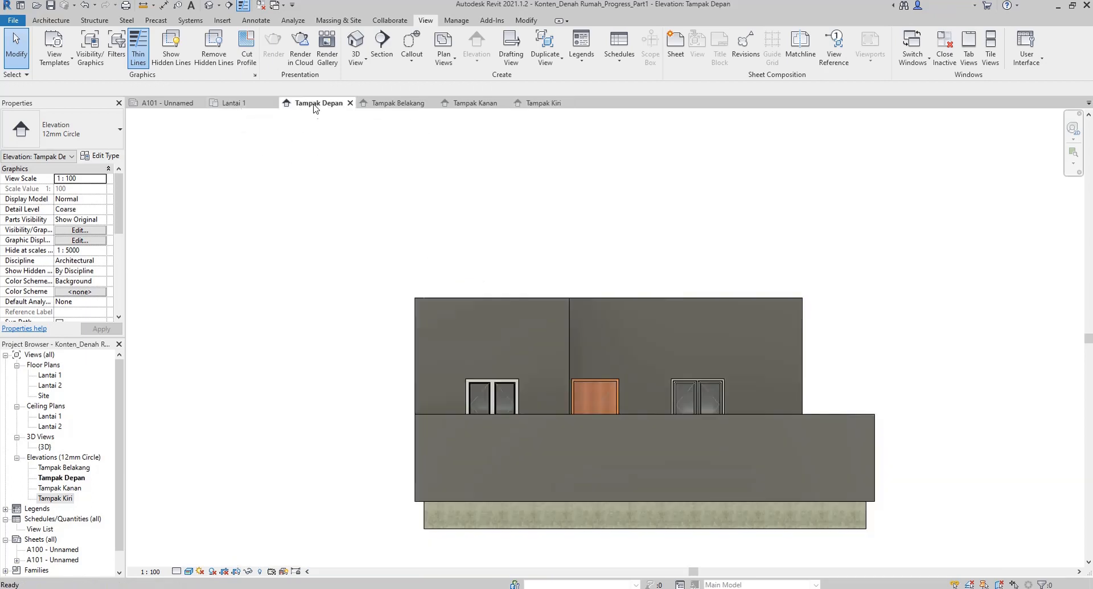
left_click(540, 299)
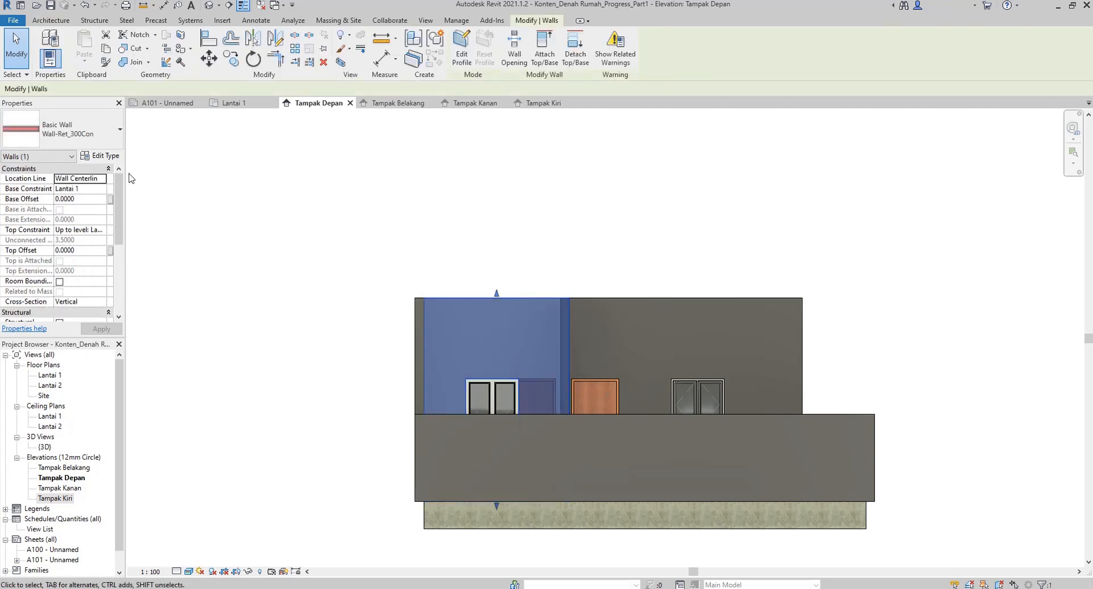
left_click(110, 156)
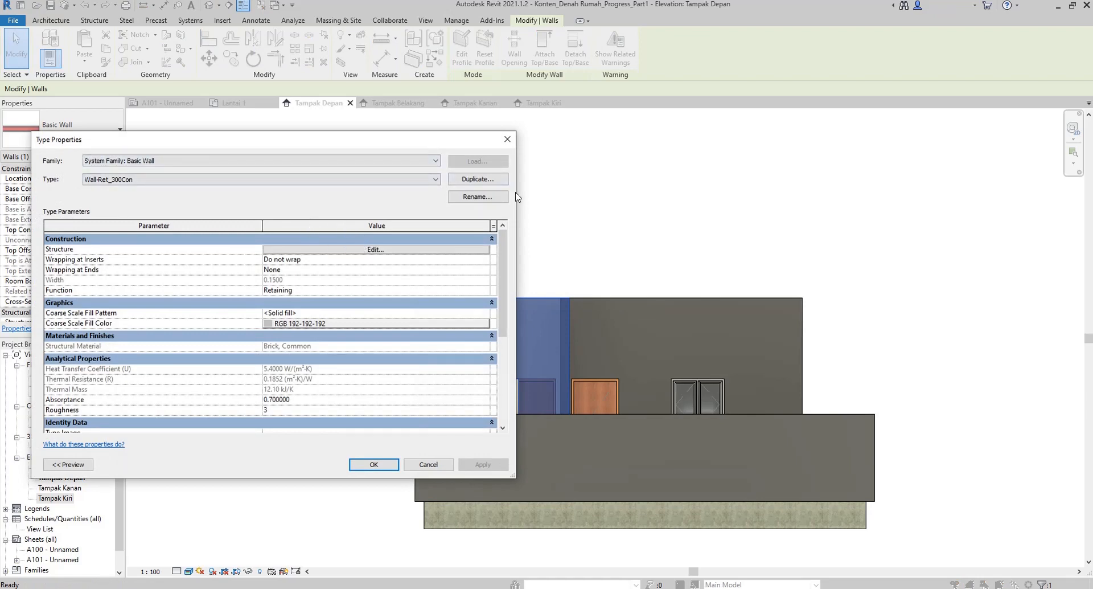
left_click_drag(516, 197, 340, 197)
left_click_drag(251, 146, 545, 170)
left_click(537, 276)
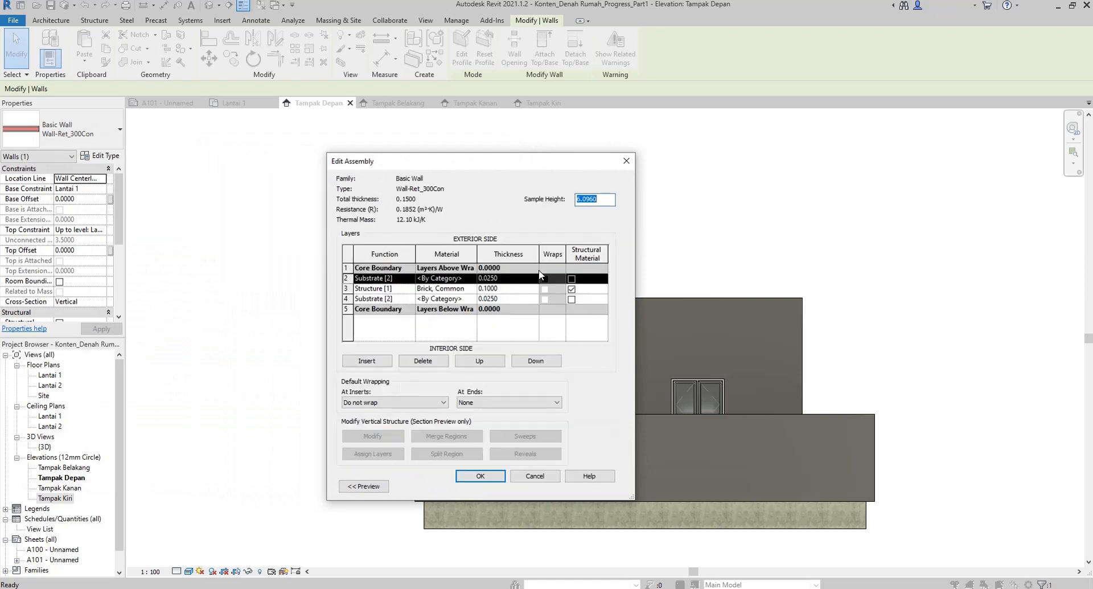
left_click(380, 485)
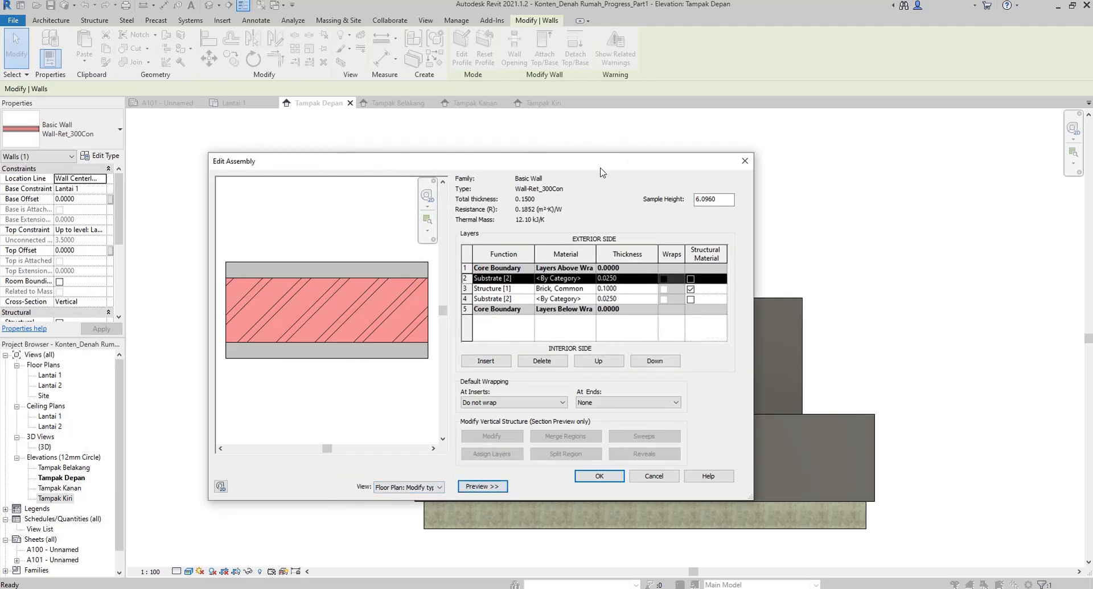
left_click_drag(601, 167, 464, 153)
Open the material selection for the exterior Substrate layer of the Wall-Ret_300Con wall type.
left_click(439, 264)
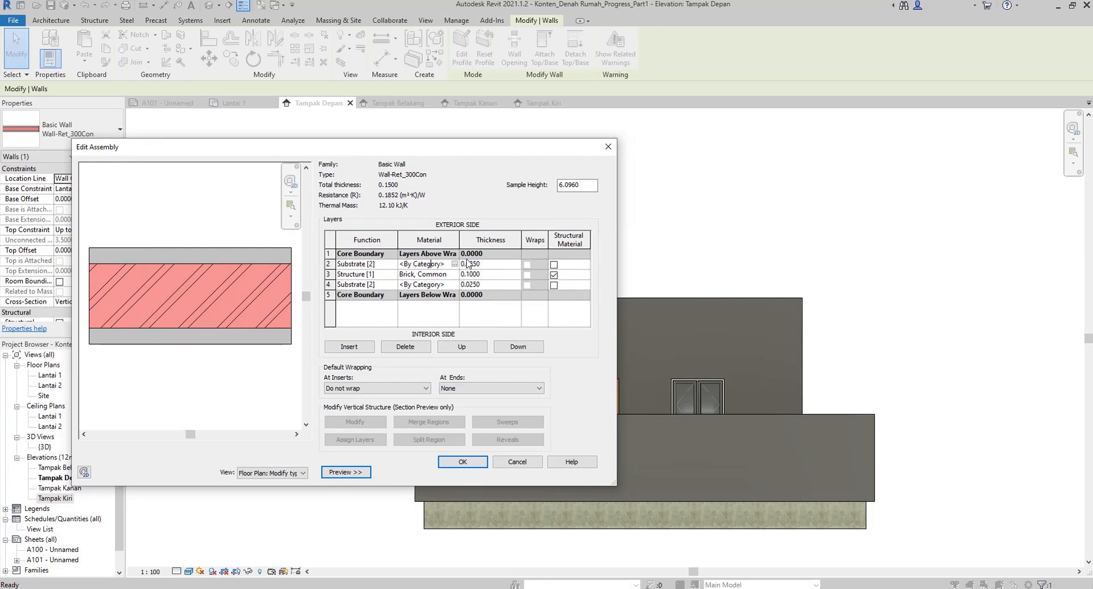
left_click(455, 266)
left_click(454, 264)
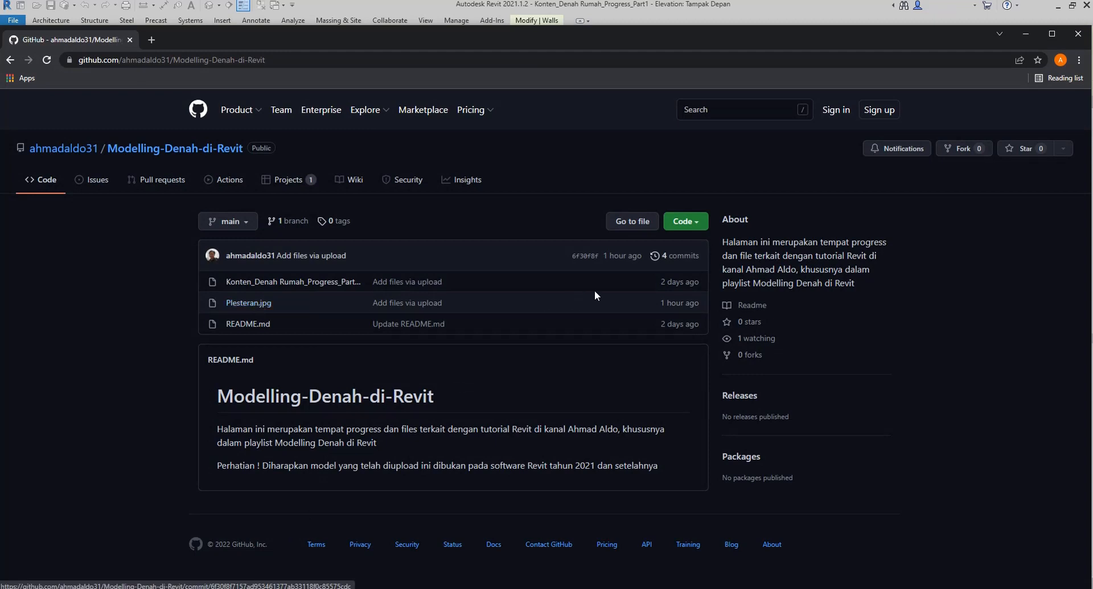
Switch to the Modelling-Denah-di-Revit GitHub page in Chrome, look at its download options and Plesteran.jpg, and return to Revit.
left_click(688, 223)
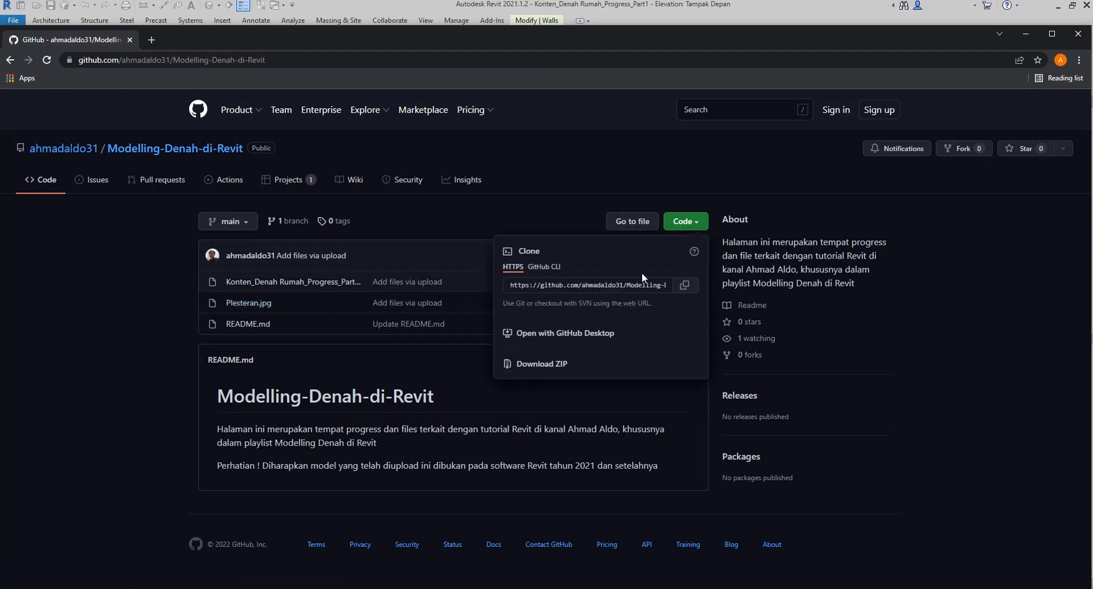
left_click(134, 305)
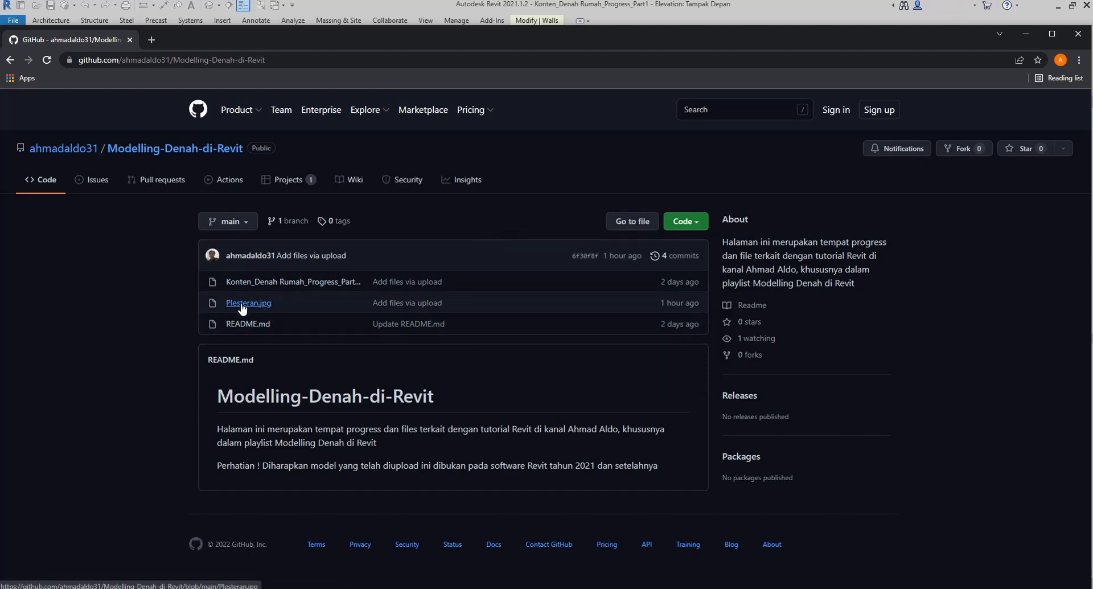
left_click(1024, 35)
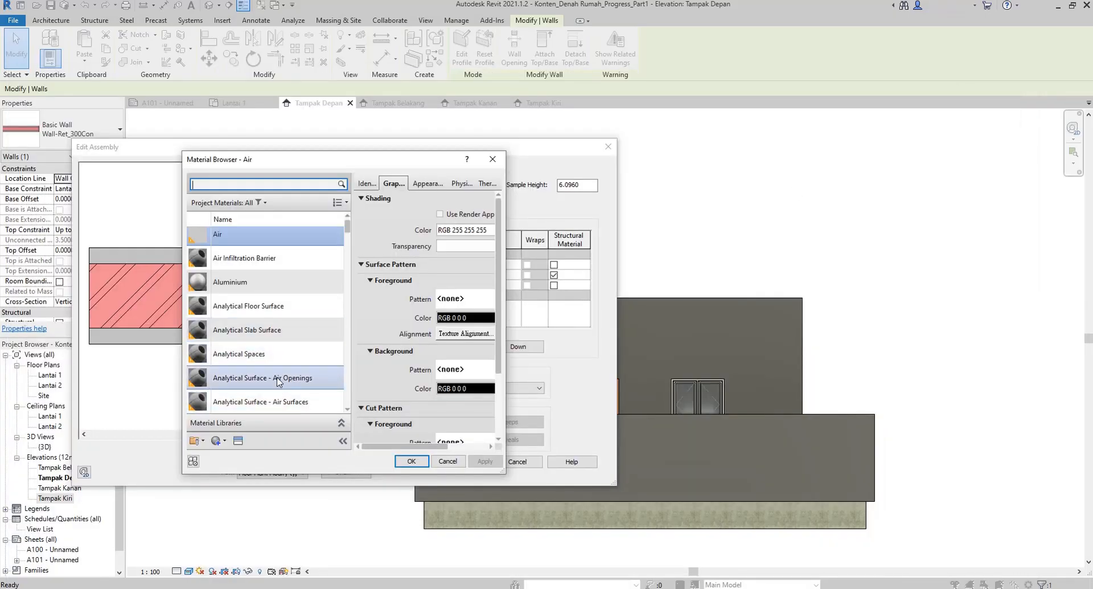
Create a new material in the project and rename it Plesteran.
left_click(218, 440)
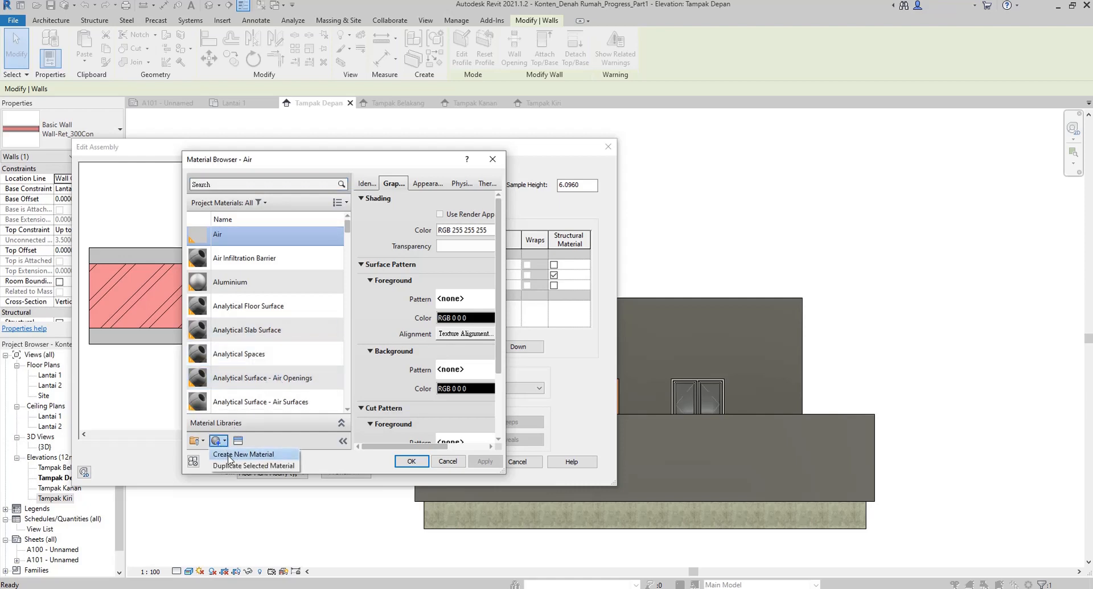
left_click(225, 455)
right_click(261, 306)
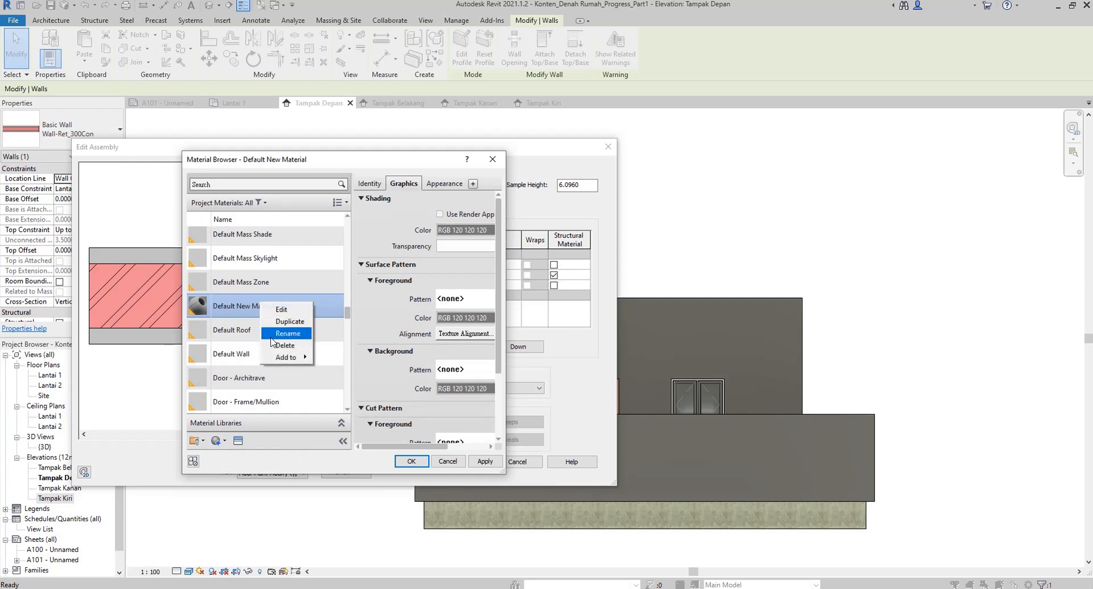
left_click(287, 334)
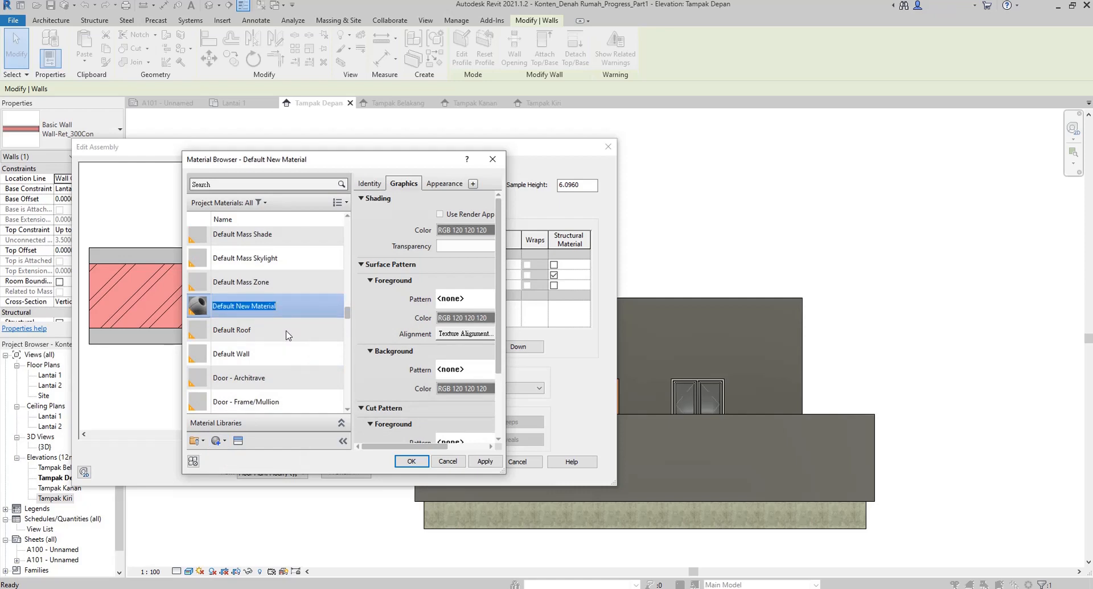
type("Plesteran")
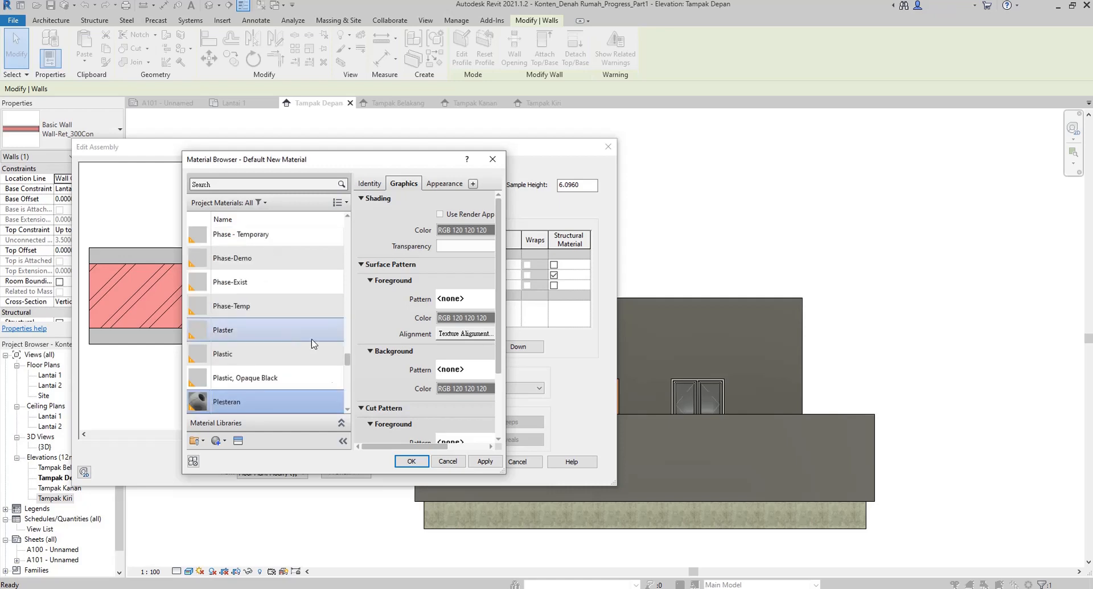
Set Plesteran.jpg as the appearance image of the Plesteran material and assign the material to the exterior Substrate layer.
left_click(448, 184)
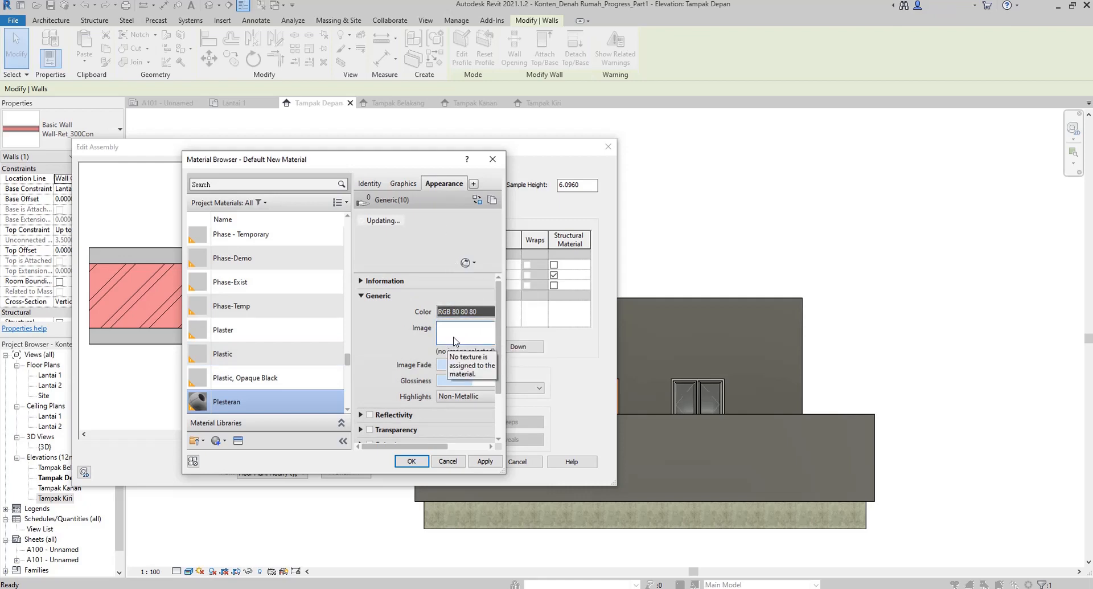
left_click(137, 588)
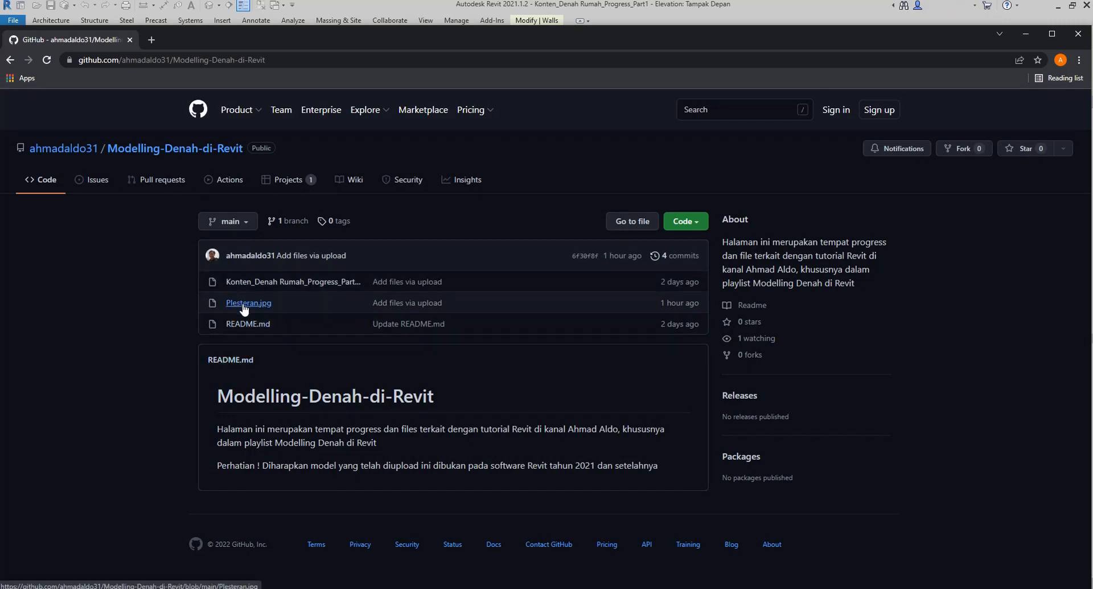
left_click(181, 588)
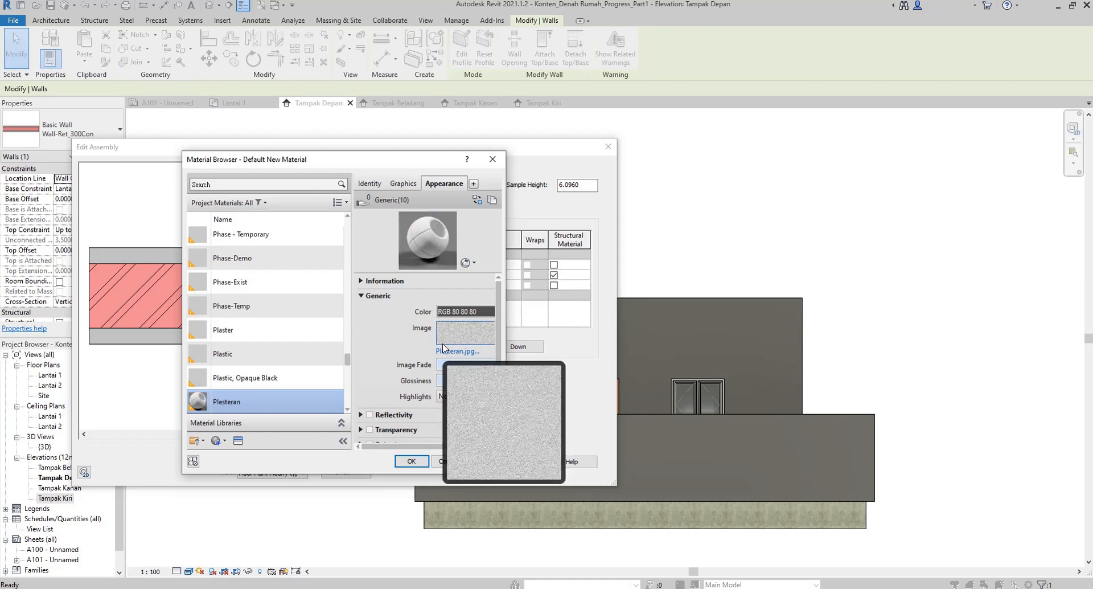
left_click(493, 464)
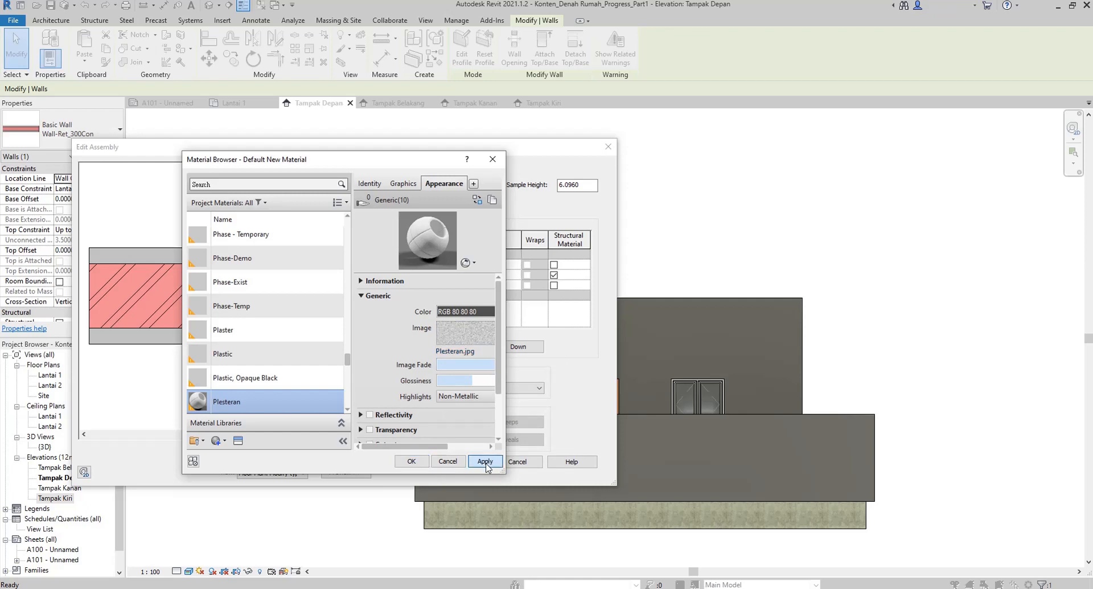
left_click(413, 463)
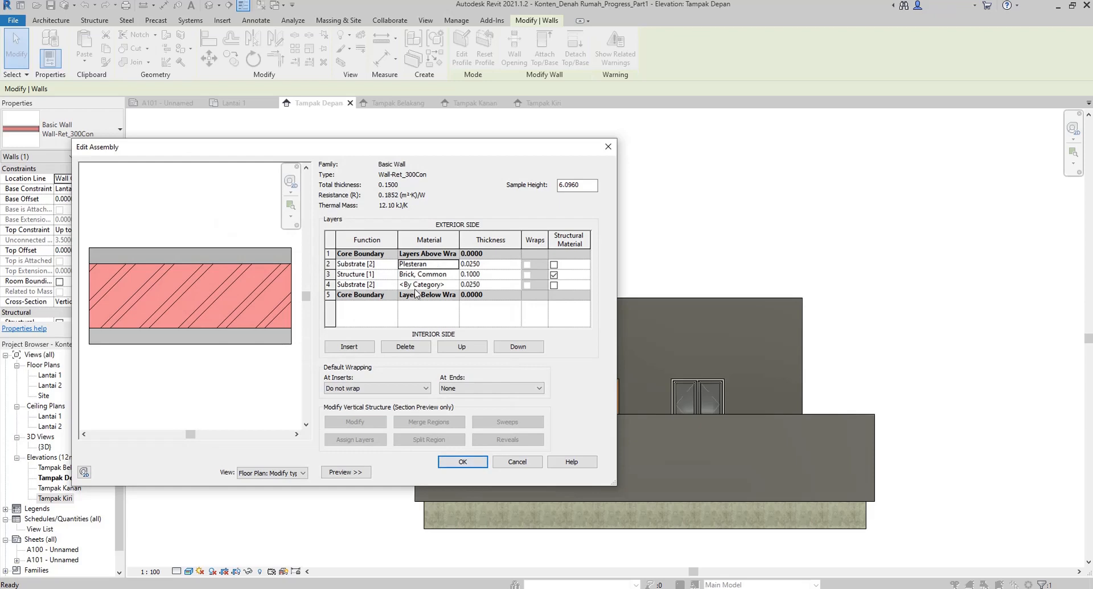
Assign the Plesteran material to the interior Substrate layer as well and apply the changes to the Wall-Ret_300Con wall type.
left_click(432, 288)
left_click(455, 285)
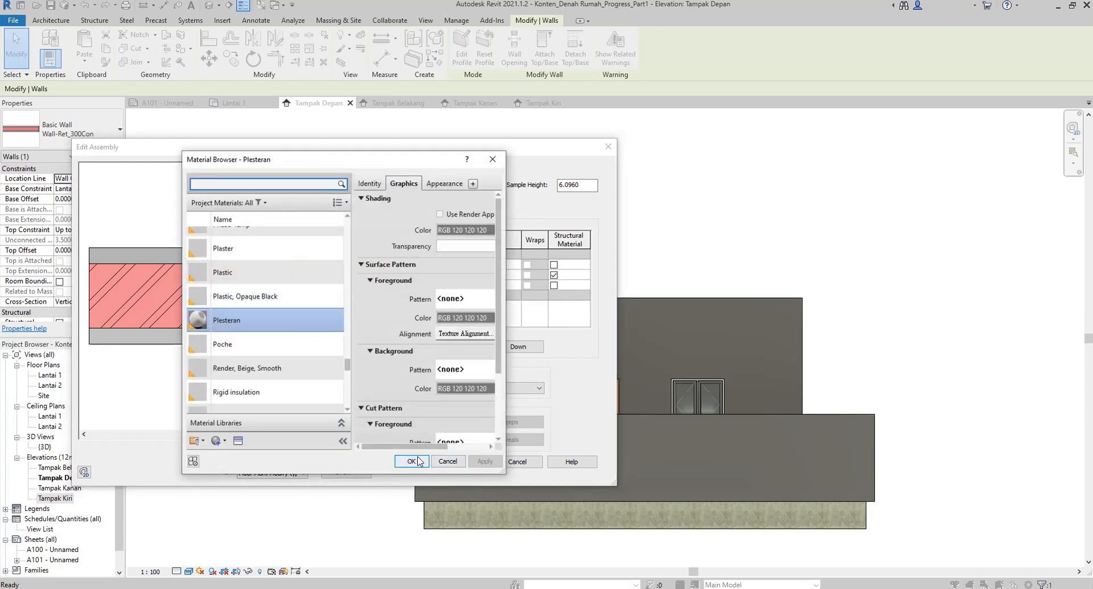
left_click(447, 461)
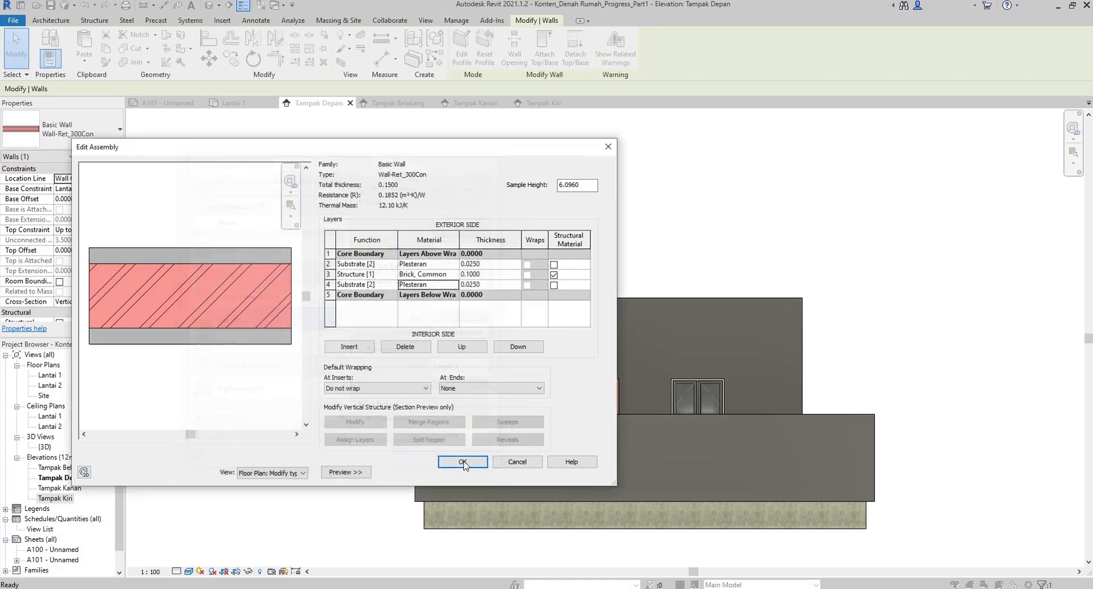
left_click(459, 462)
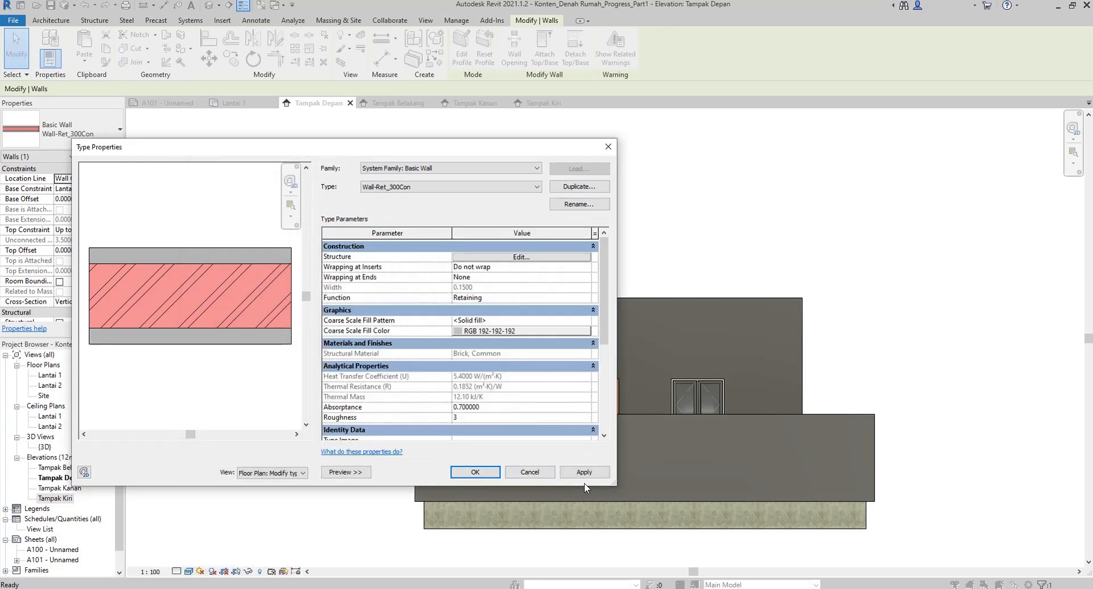
left_click(585, 472)
left_click(476, 472)
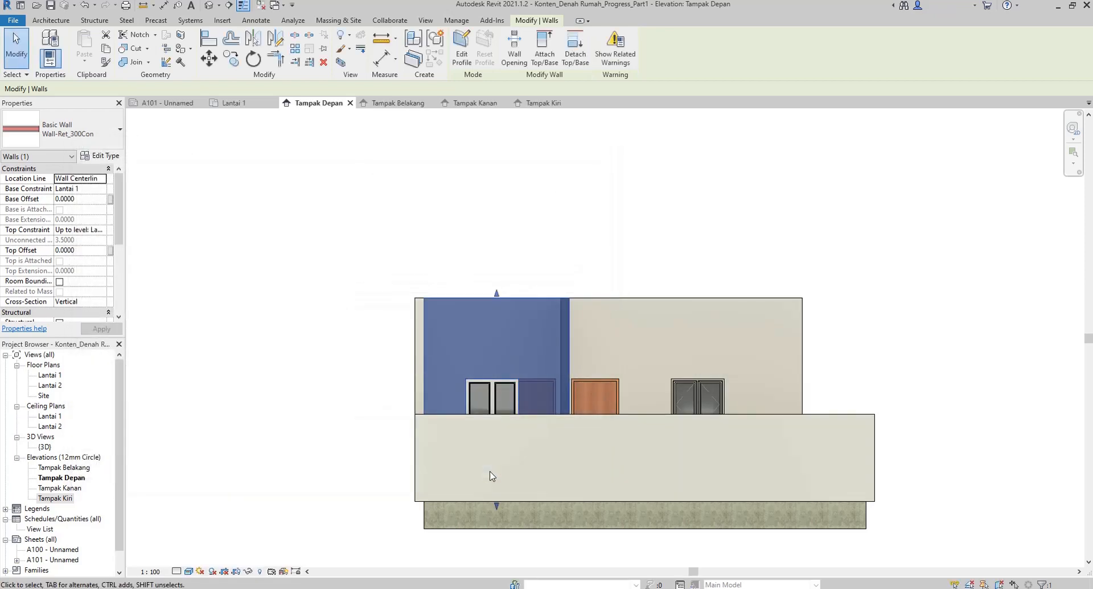
left_click(582, 235)
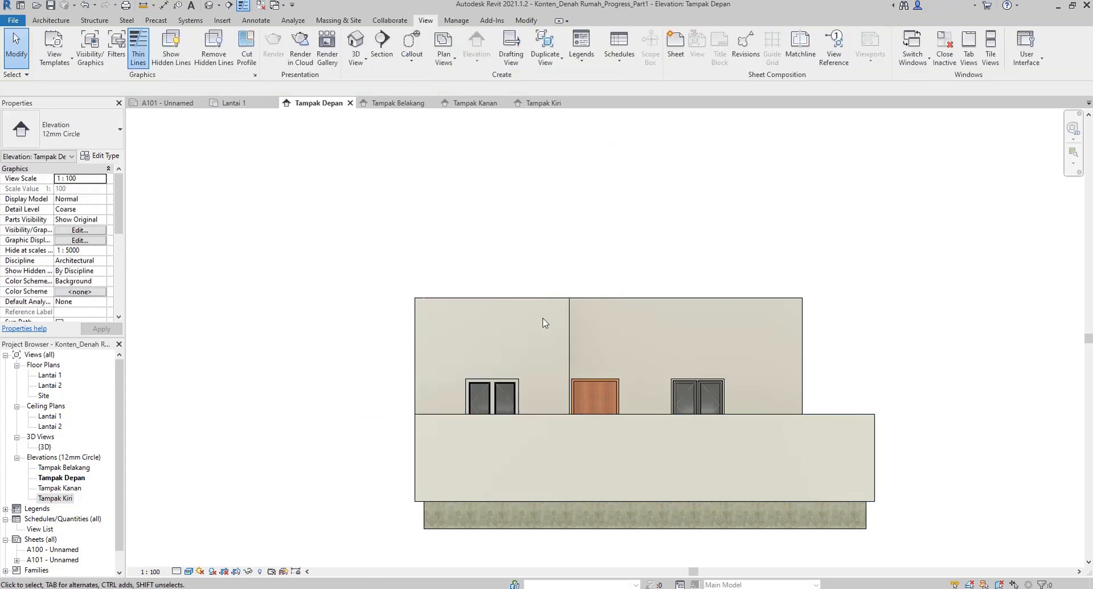
Examine the plaster texture on the front walls in Tampak Depan at close range and from farther away.
scroll(547, 322, "up", 10)
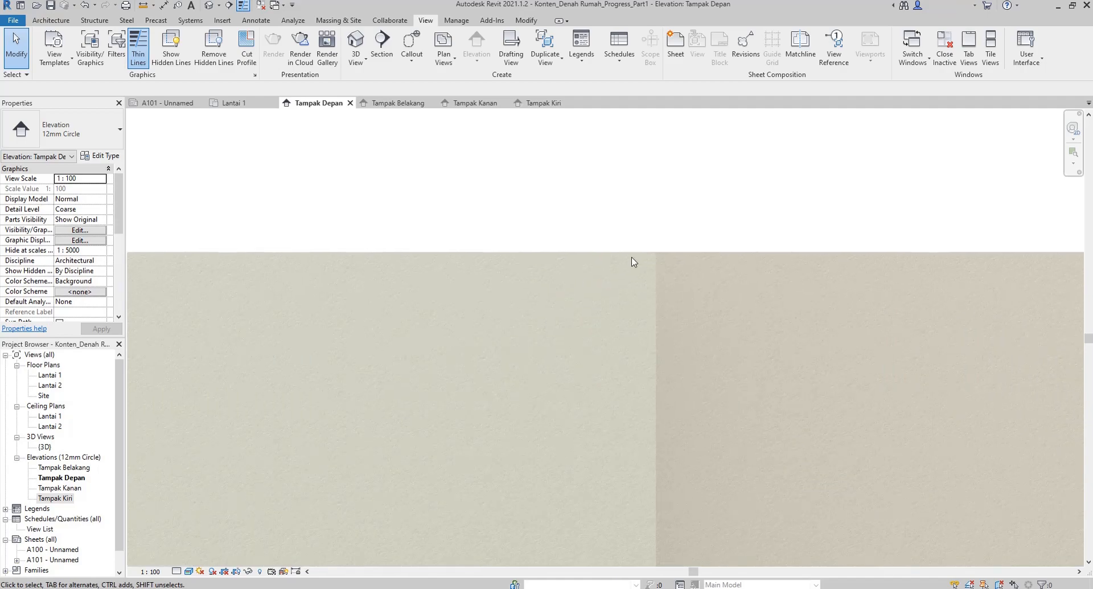
scroll(632, 259, "up", 3)
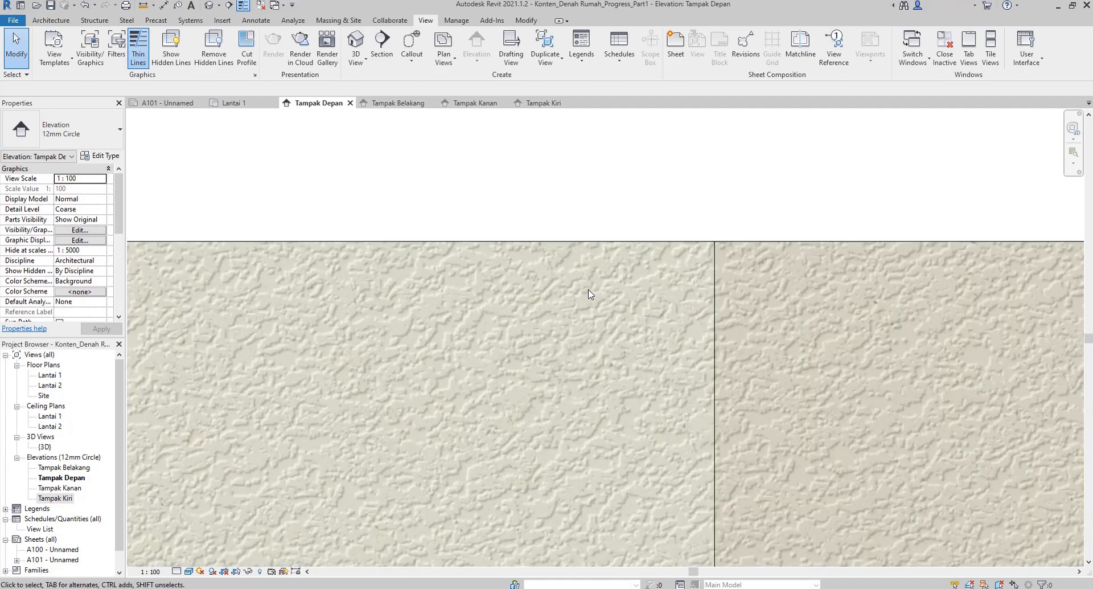
scroll(588, 295, "down", 5)
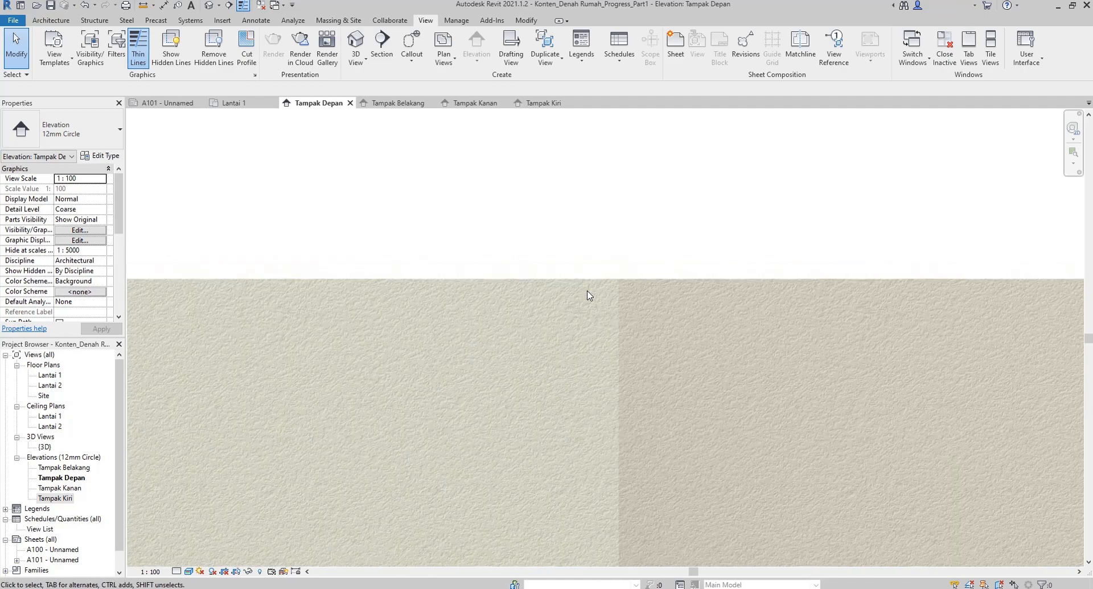
scroll(587, 294, "down", 1)
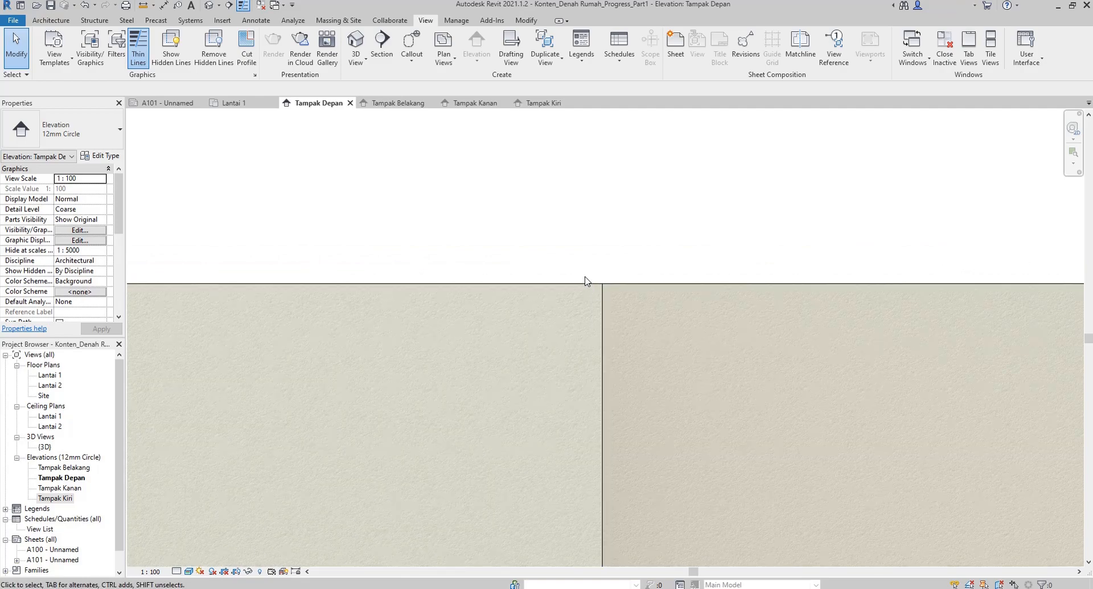
scroll(534, 218, "down", 5)
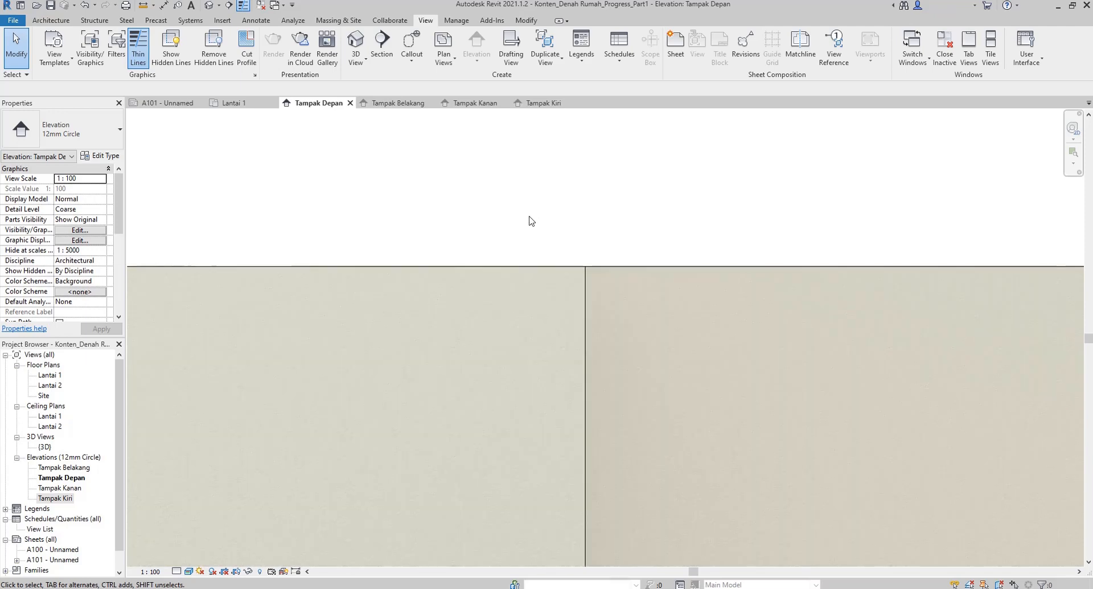
scroll(526, 302, "down", 3)
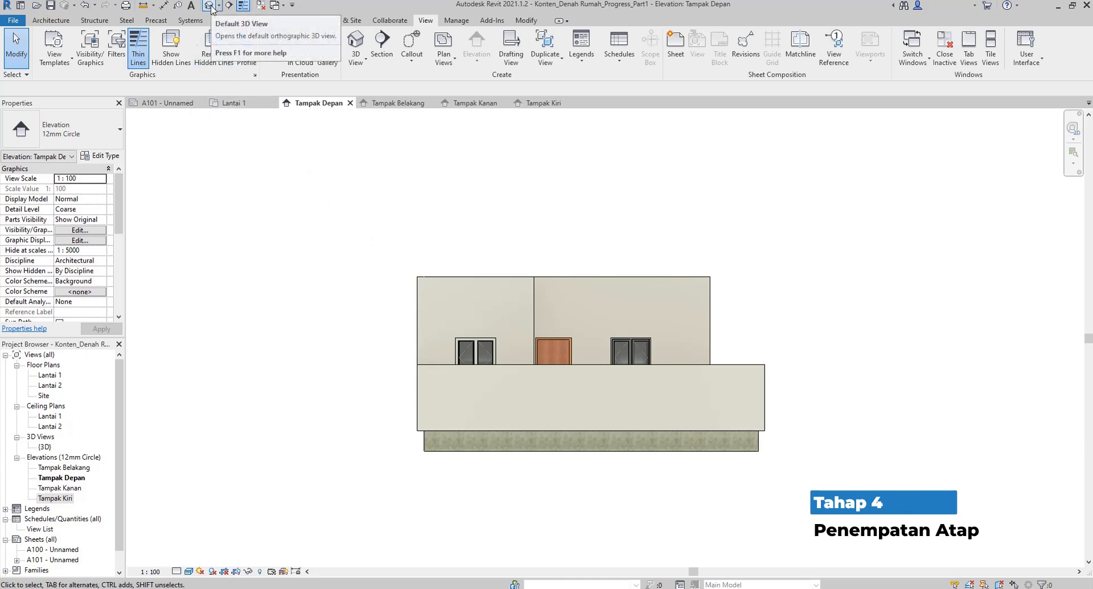
Open the {3D} view and examine the house walls from several directions.
double_click(50, 447)
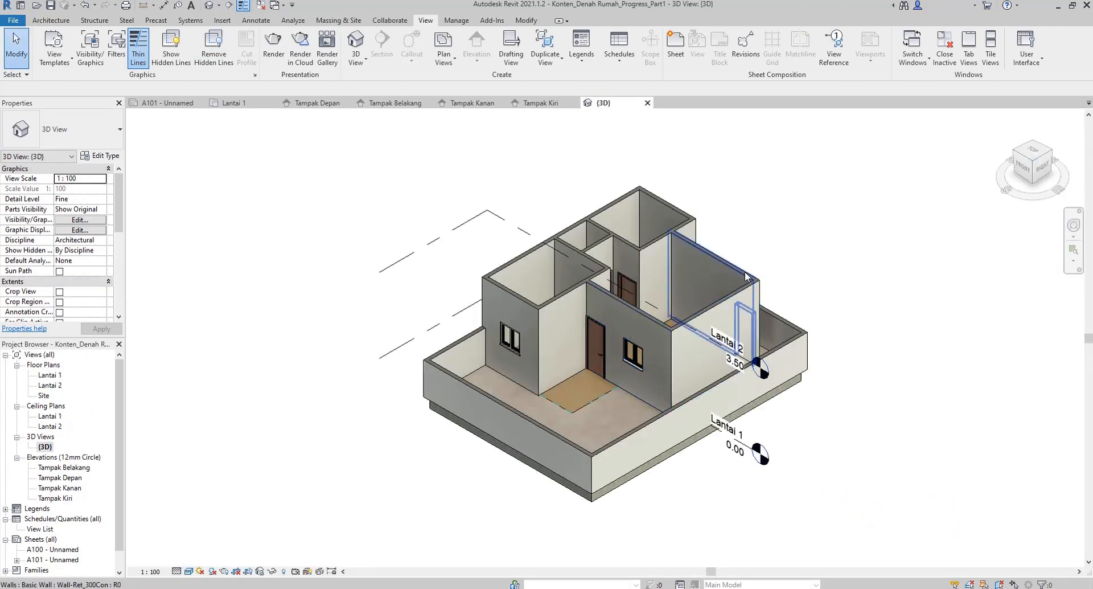
scroll(741, 273, "up", 4)
middle_click_drag(588, 275, 708, 233, "shift")
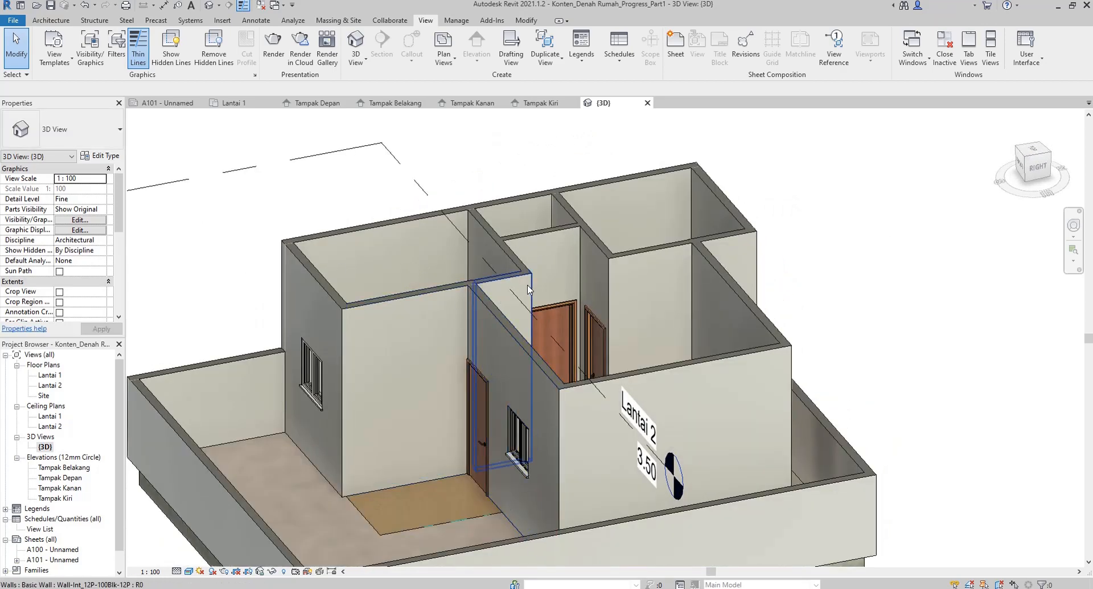
scroll(481, 245, "down", 2)
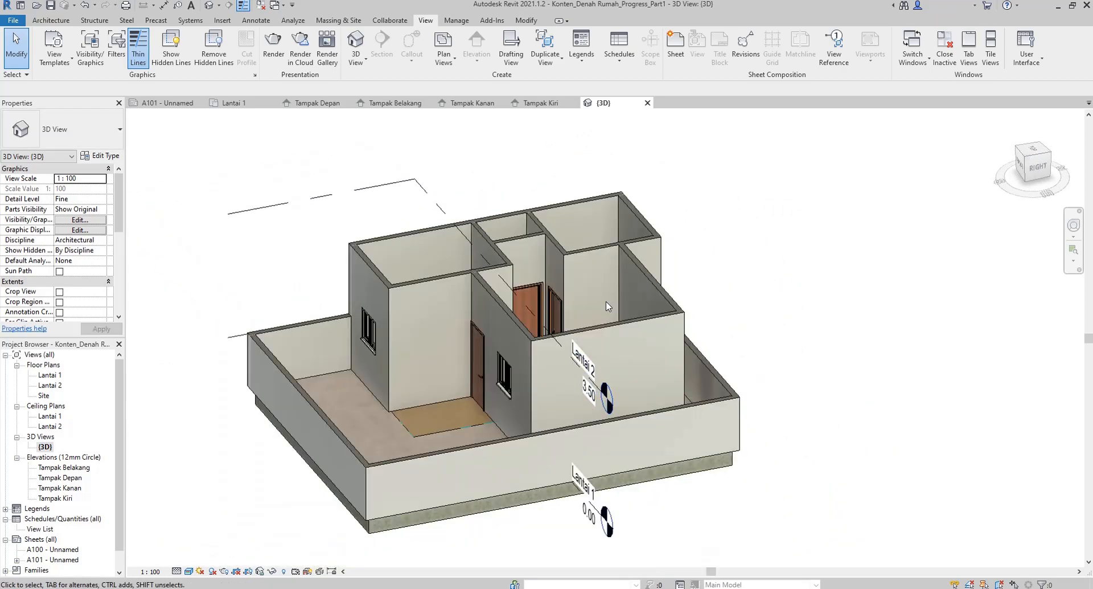
middle_click_drag(561, 267, 514, 357, "shift")
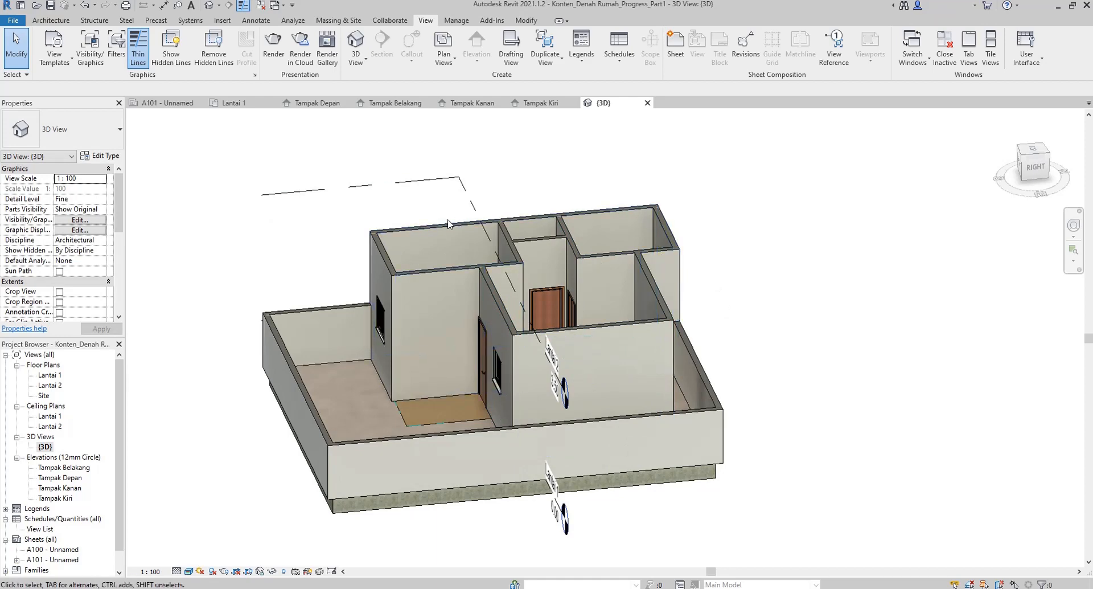
middle_click_drag(449, 224, 573, 272, "shift")
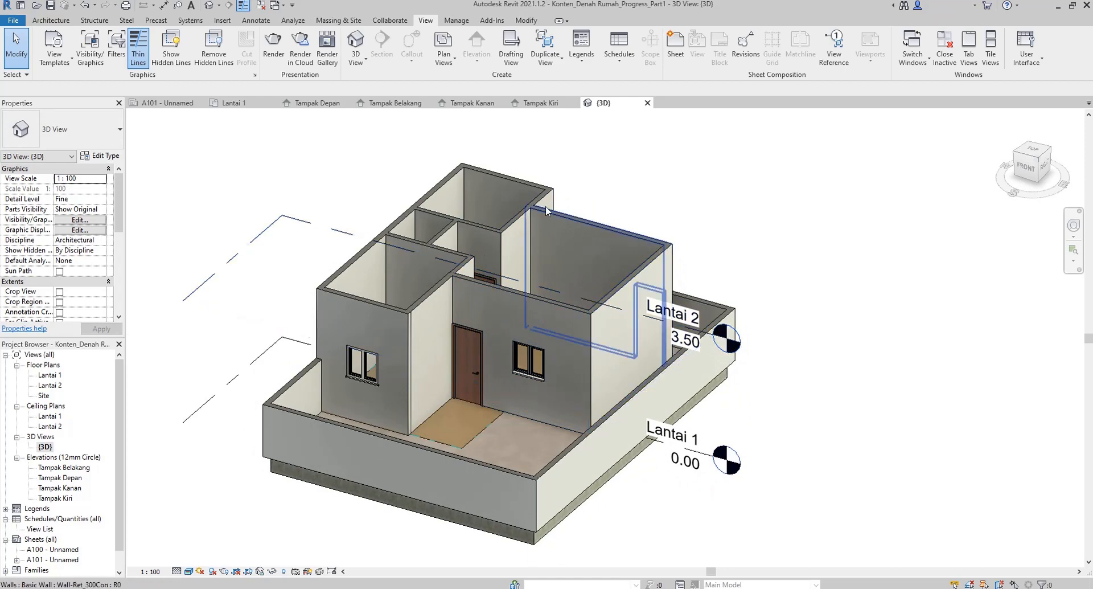
Review the whole Lantai 1 floor plan and open the Tampak Kanan elevation.
left_click(245, 104)
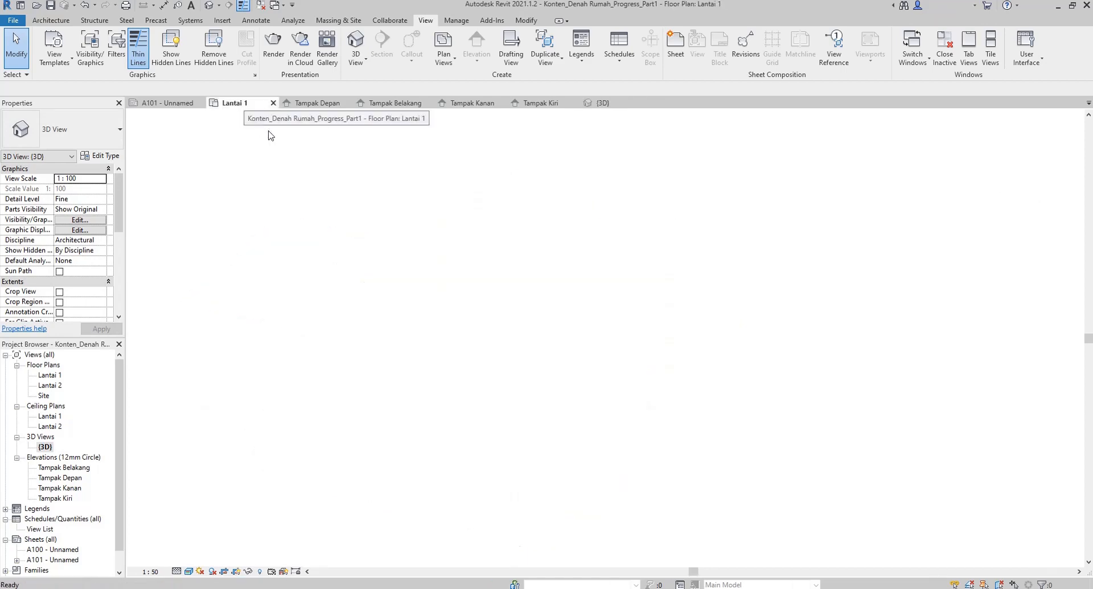
scroll(402, 268, "up", 5)
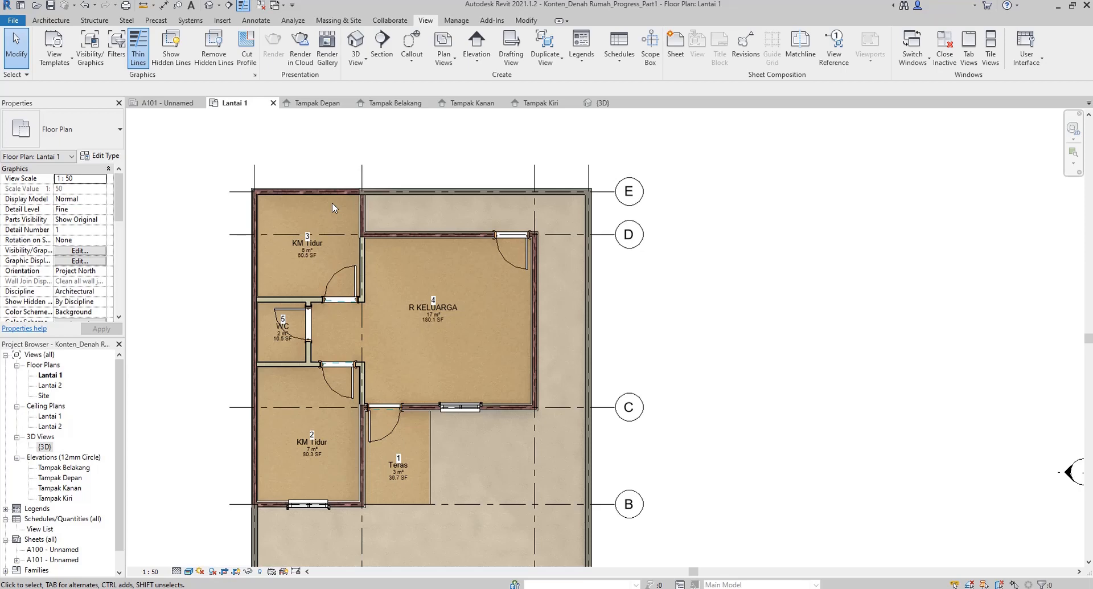
key("z")
key("f")
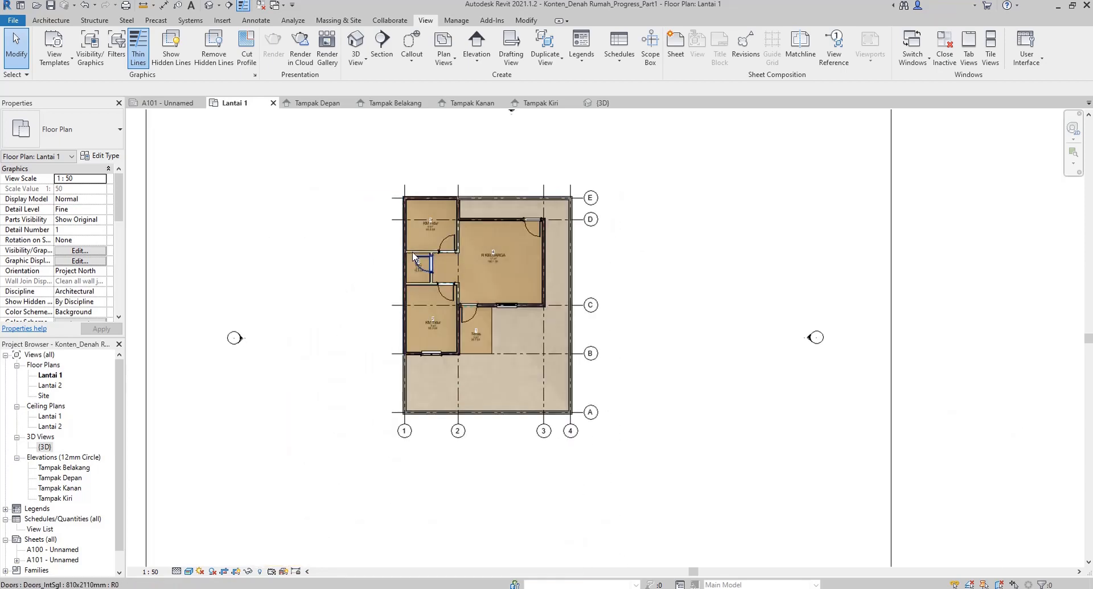
left_click(472, 105)
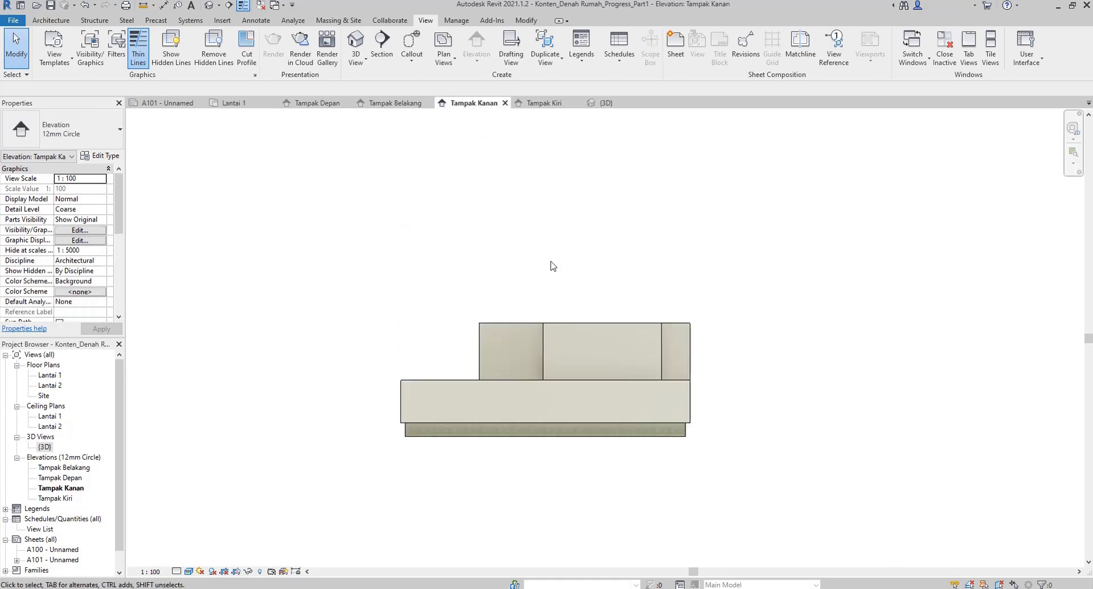
scroll(555, 379, "up", 4)
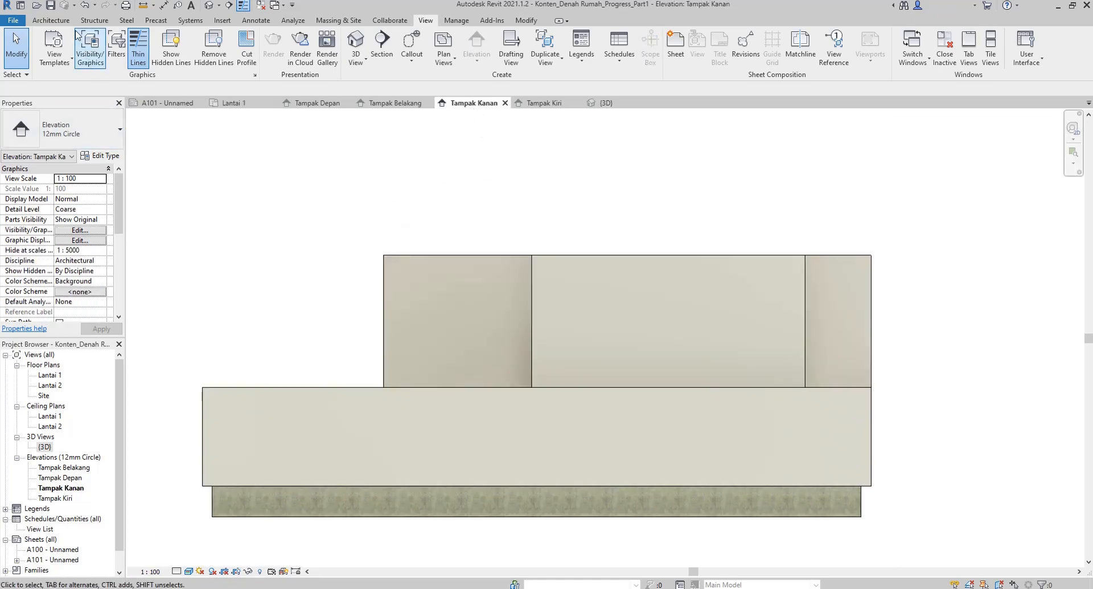
Start a Roof by Extrusion in Tampak Kanan on work plane Grid : 3, with reference level Lantai 2 and offset 0.
left_click(63, 21)
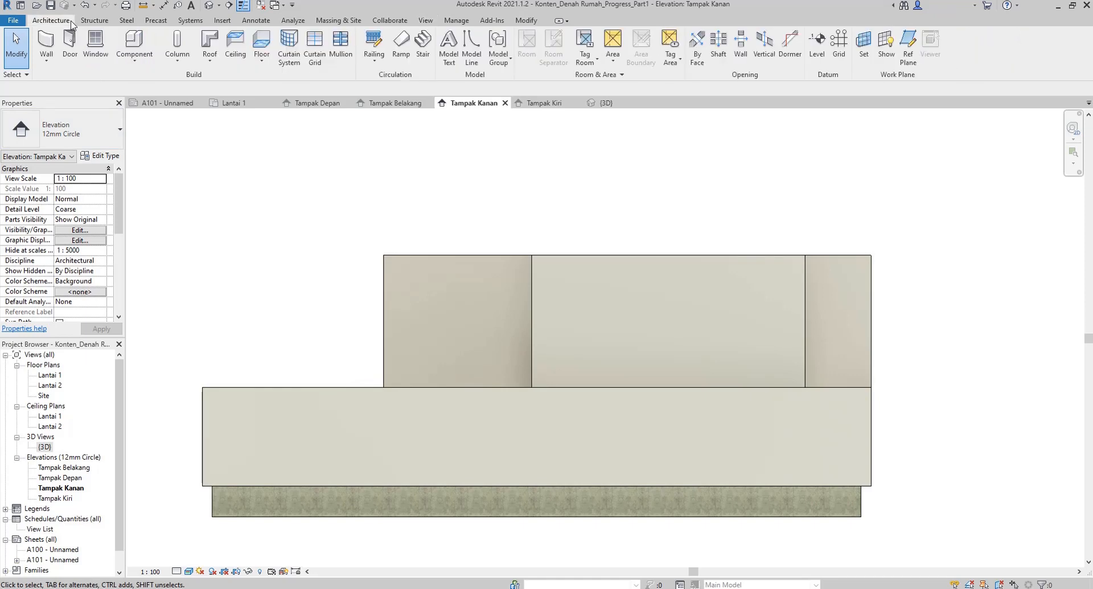
left_click(210, 64)
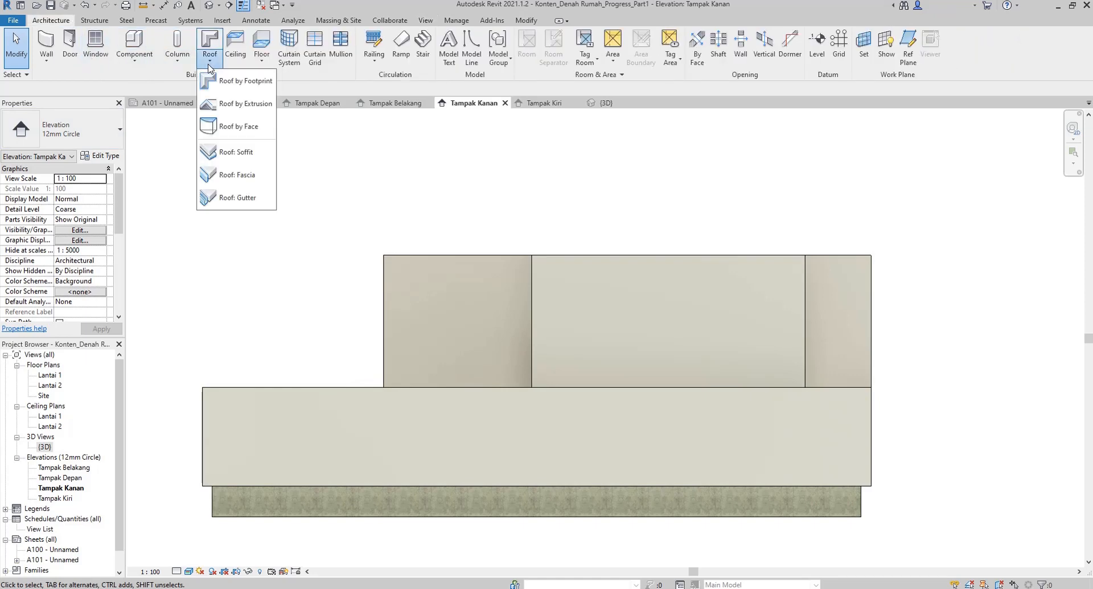
left_click(233, 105)
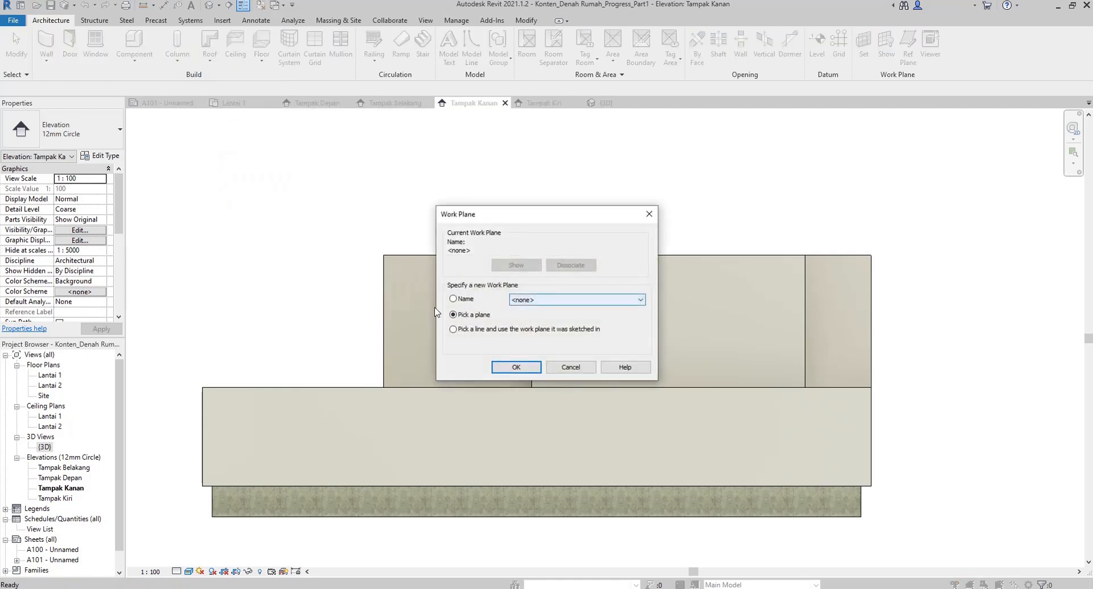
left_click(561, 300)
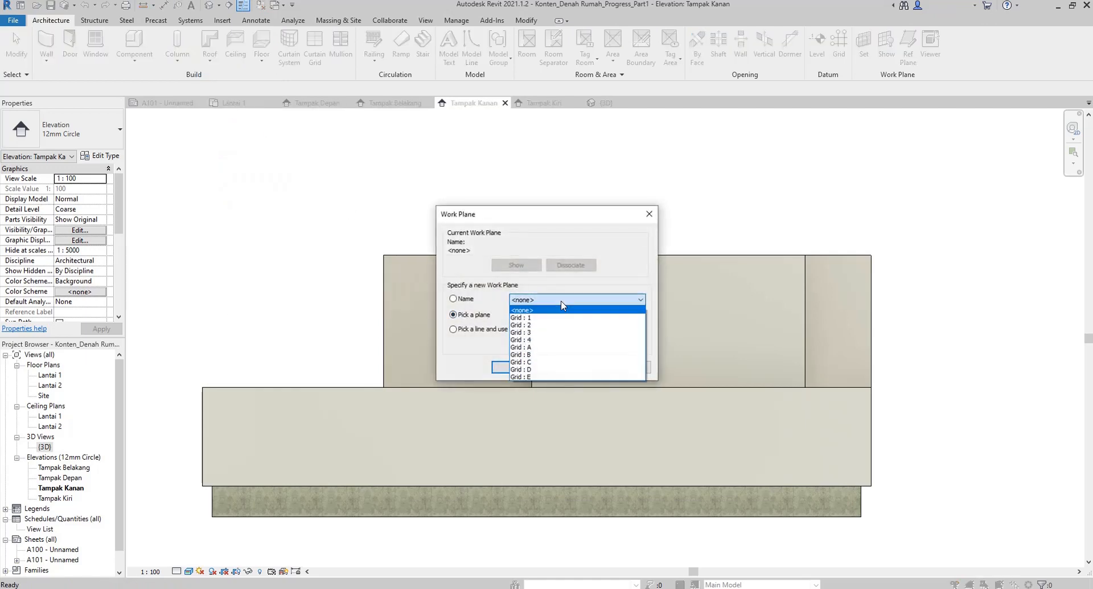
left_click(524, 332)
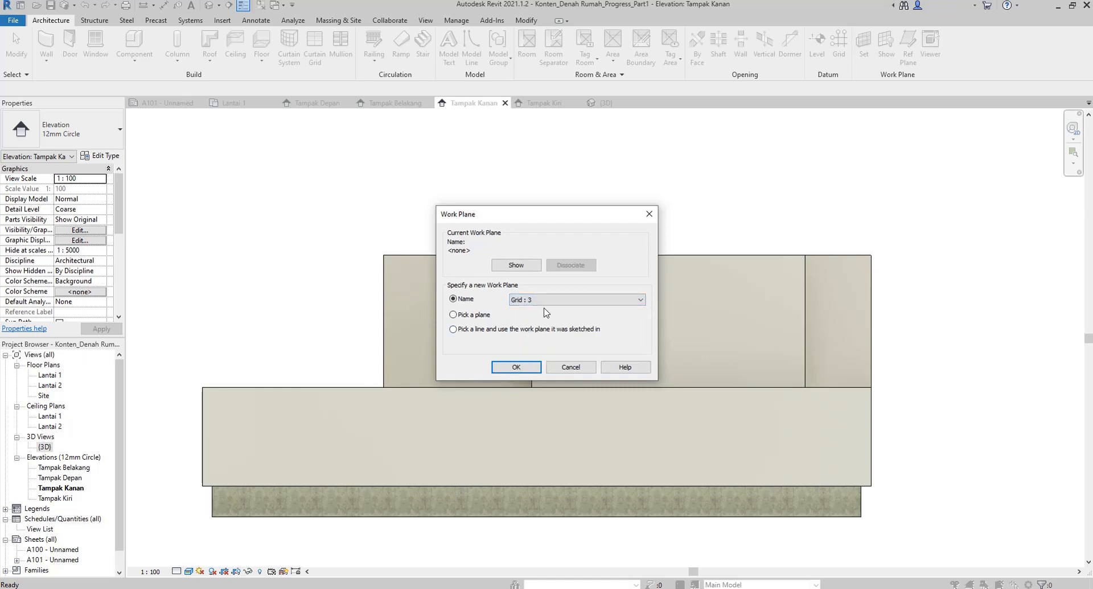
left_click(549, 302)
left_click(552, 302)
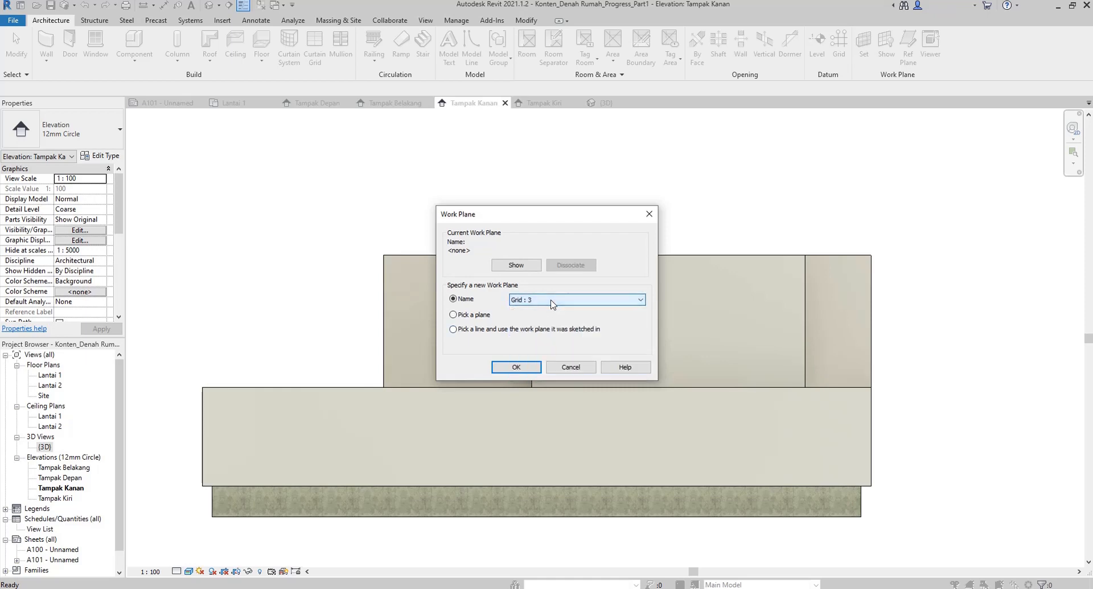
left_click(516, 367)
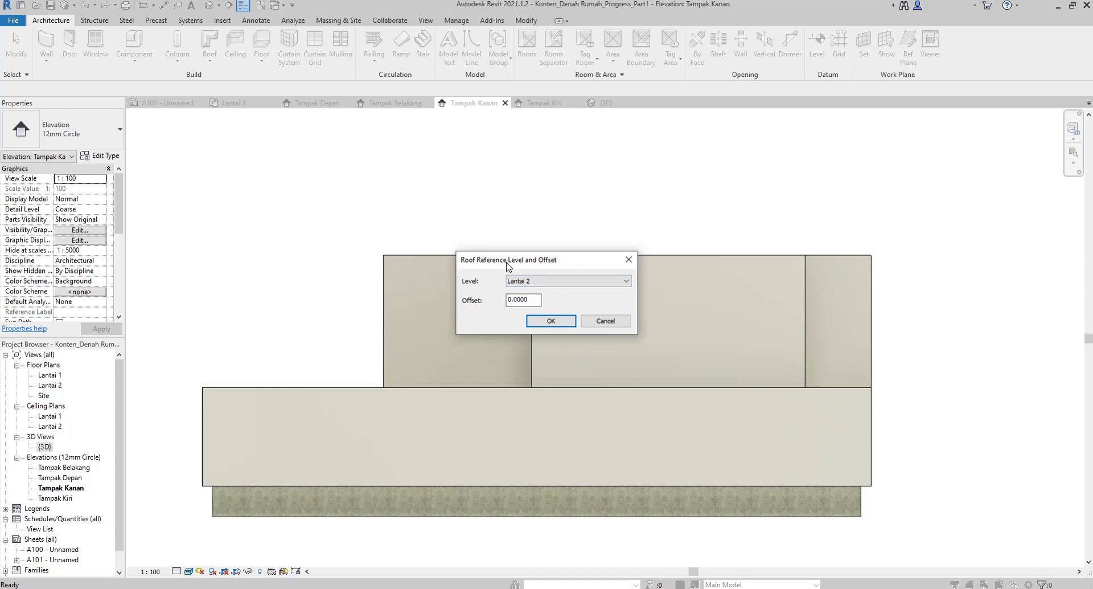
left_click(556, 321)
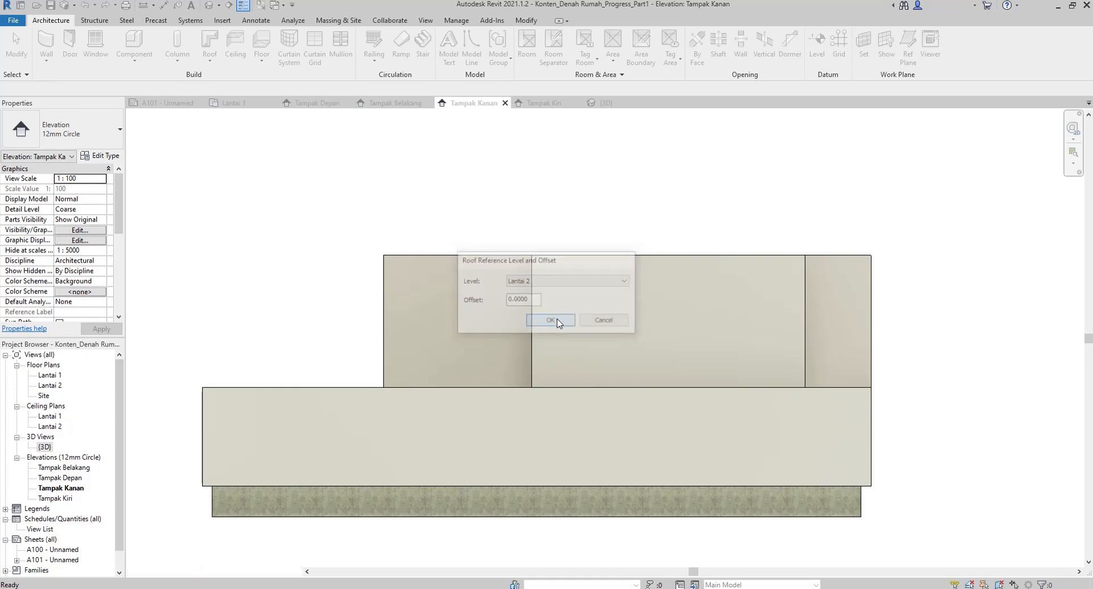
Check the grids in the Lantai 1 plan, then sketch a roof slope line about 2.9 m long at 35° from the middle wall's upper-left corner in Tampak Kanan.
left_click(235, 103)
scroll(568, 444, "up", 2)
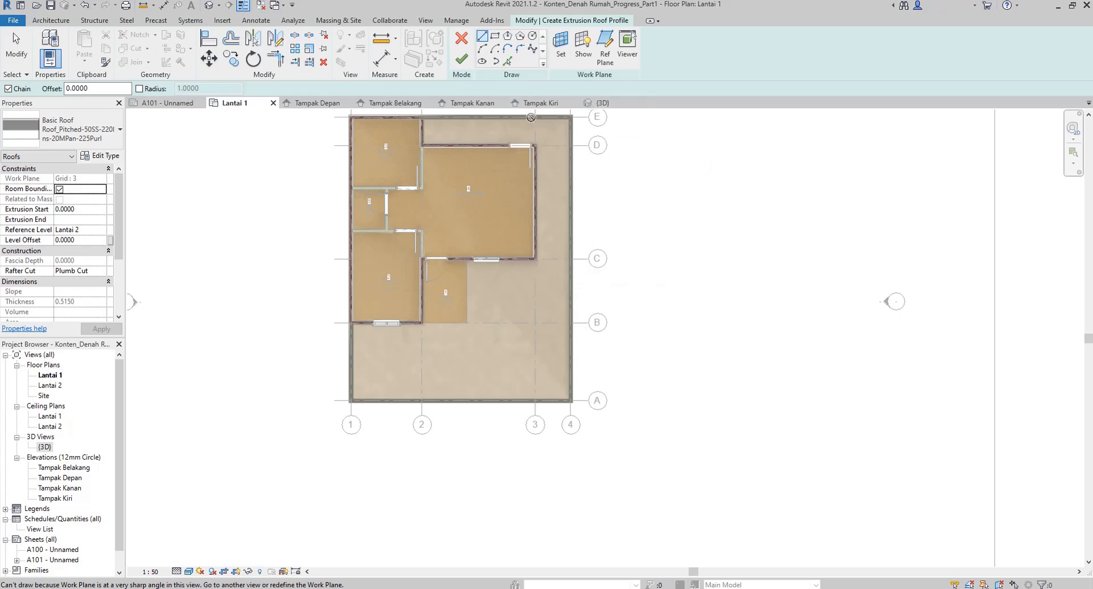
left_click(473, 103)
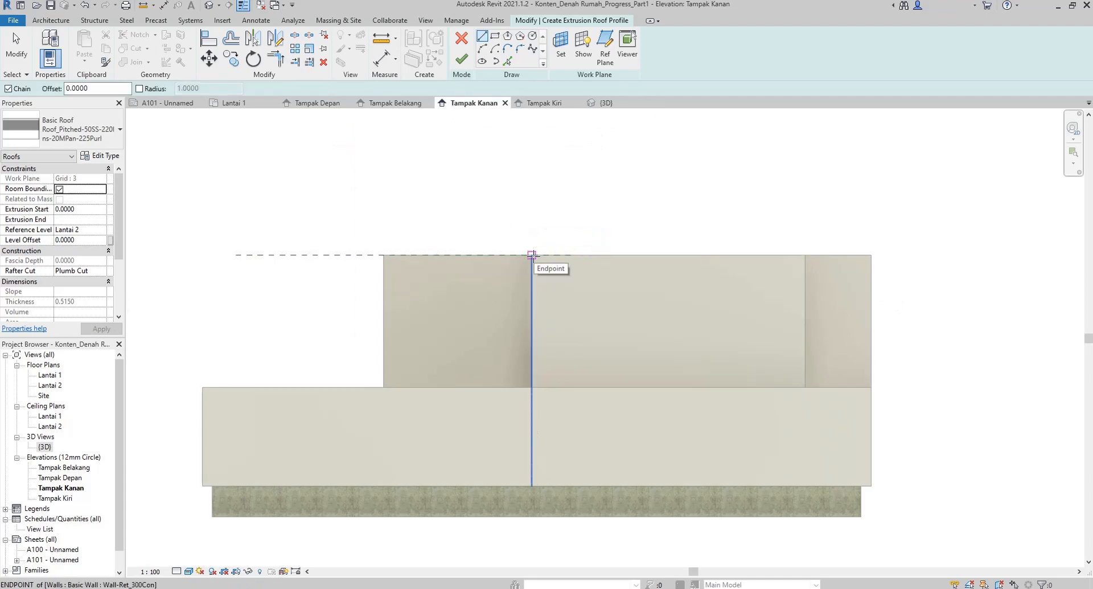
left_click(532, 255)
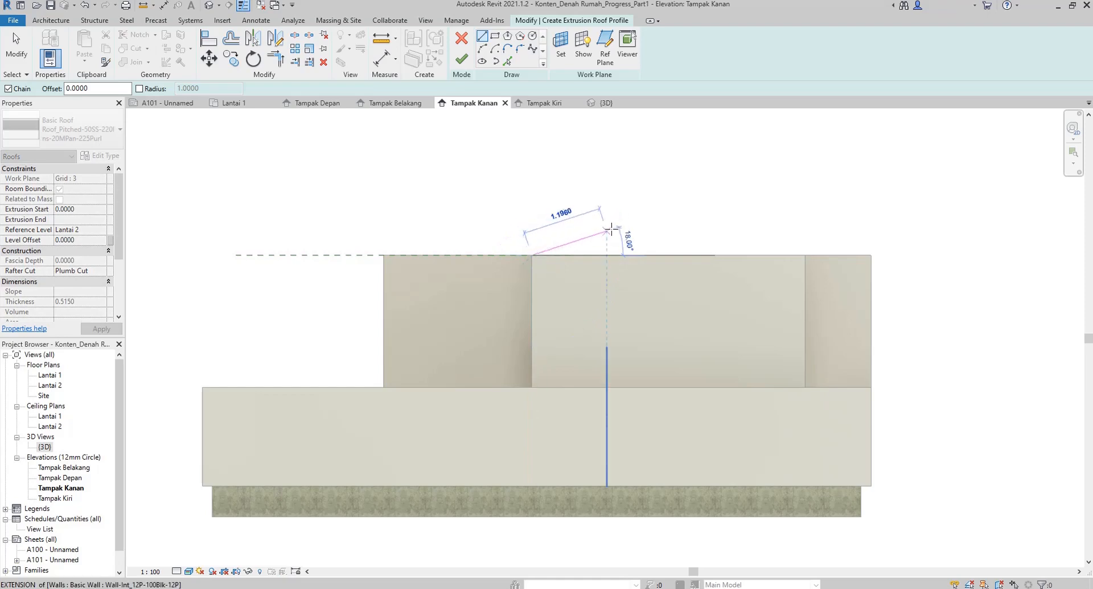
scroll(645, 210, "up", 3)
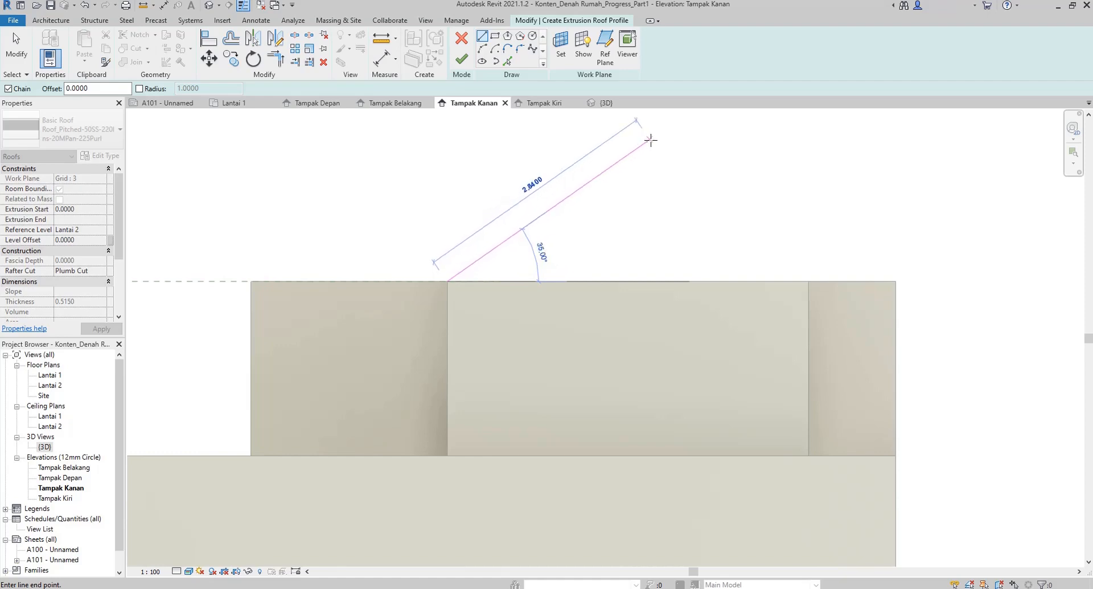
left_click(653, 136)
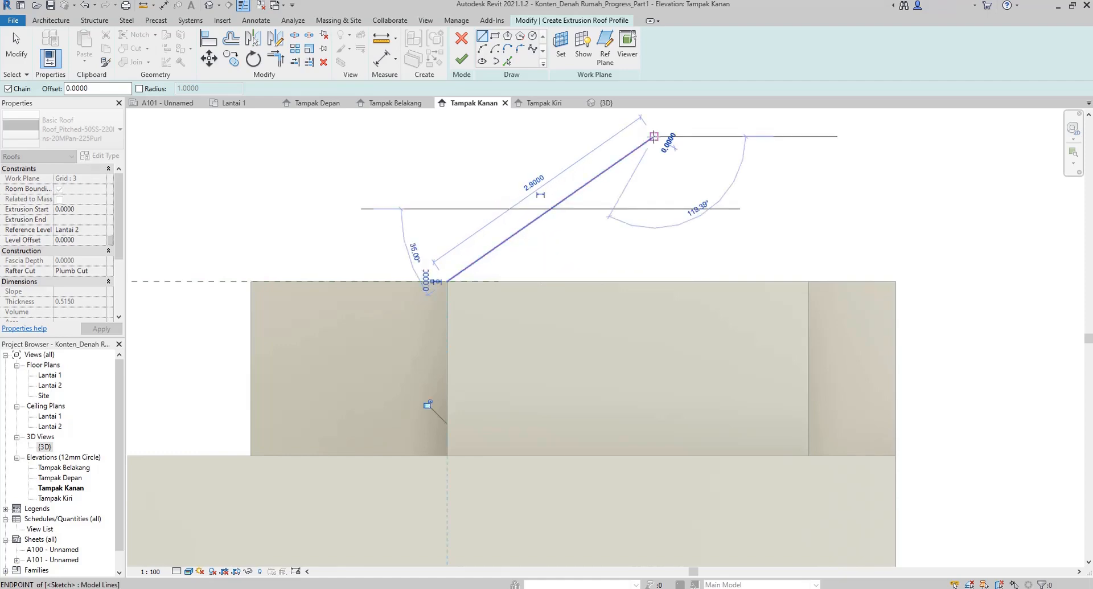
key("Escape")
key("Escape")
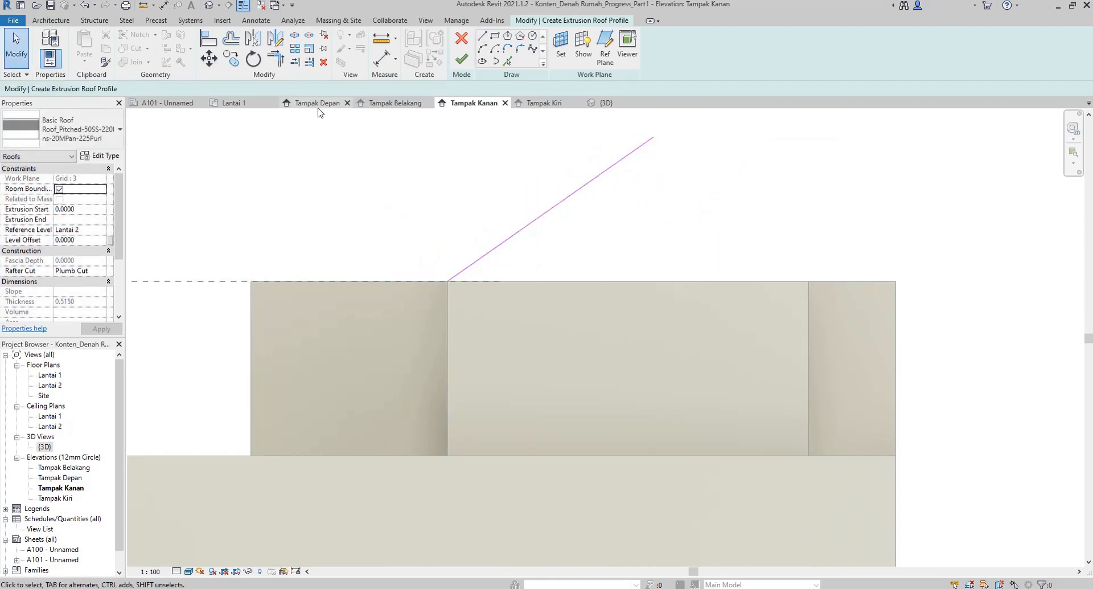
Mirror a copy of the sloped roof line about a vertical axis through its midpoint.
left_click(569, 196)
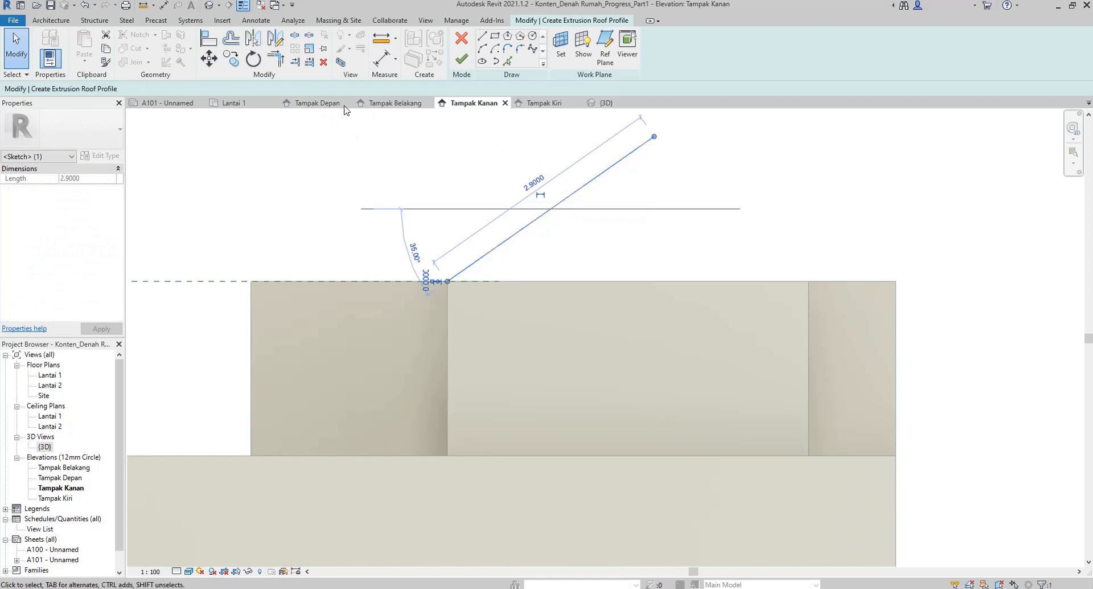
left_click(276, 39)
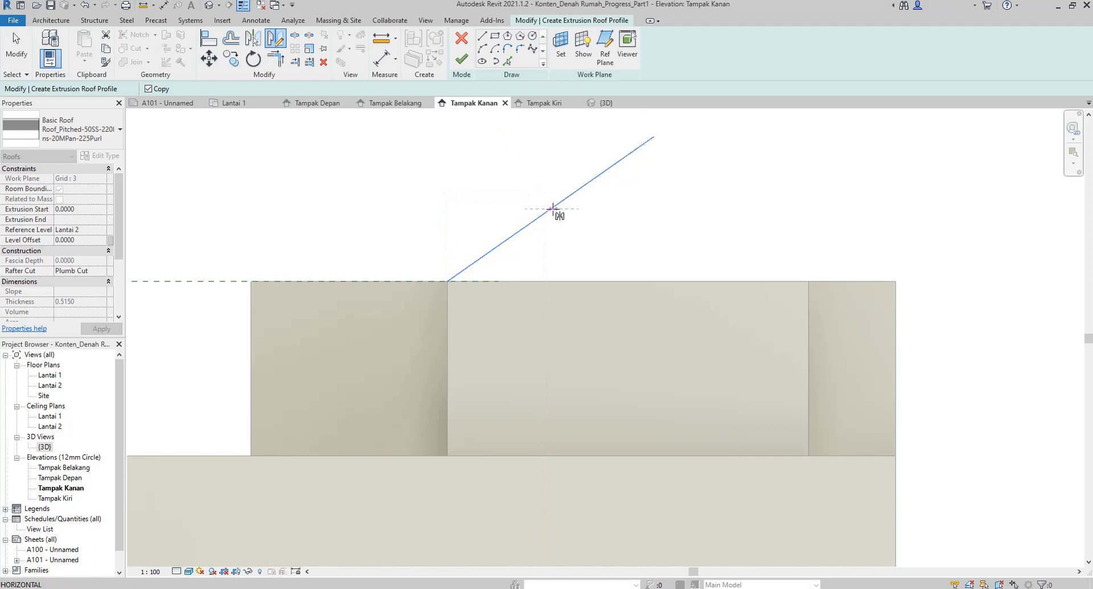
left_click(552, 209)
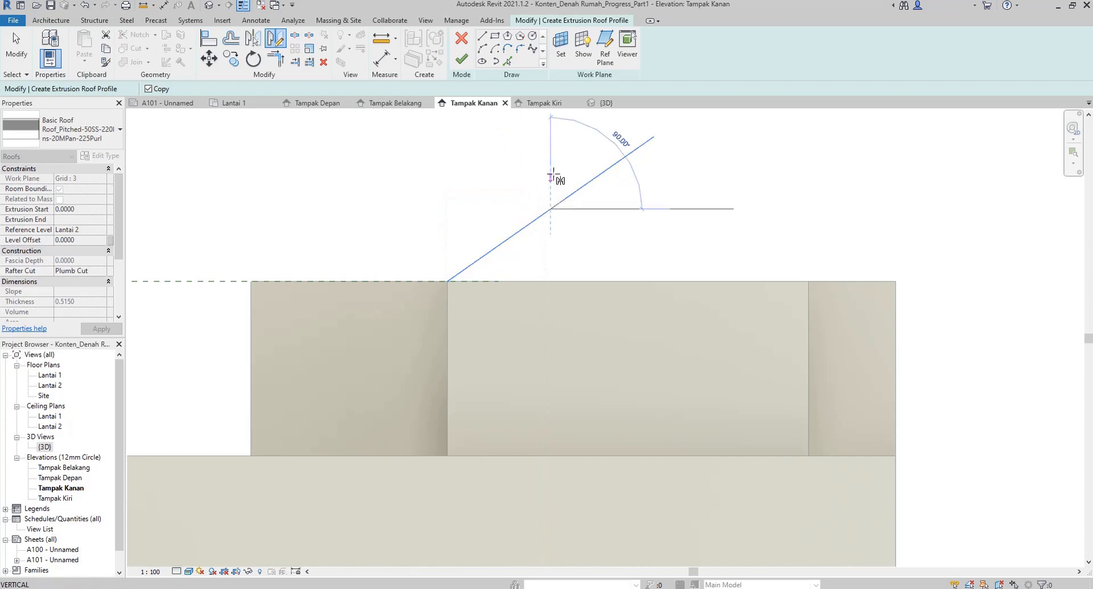
left_click(551, 131)
key("Escape")
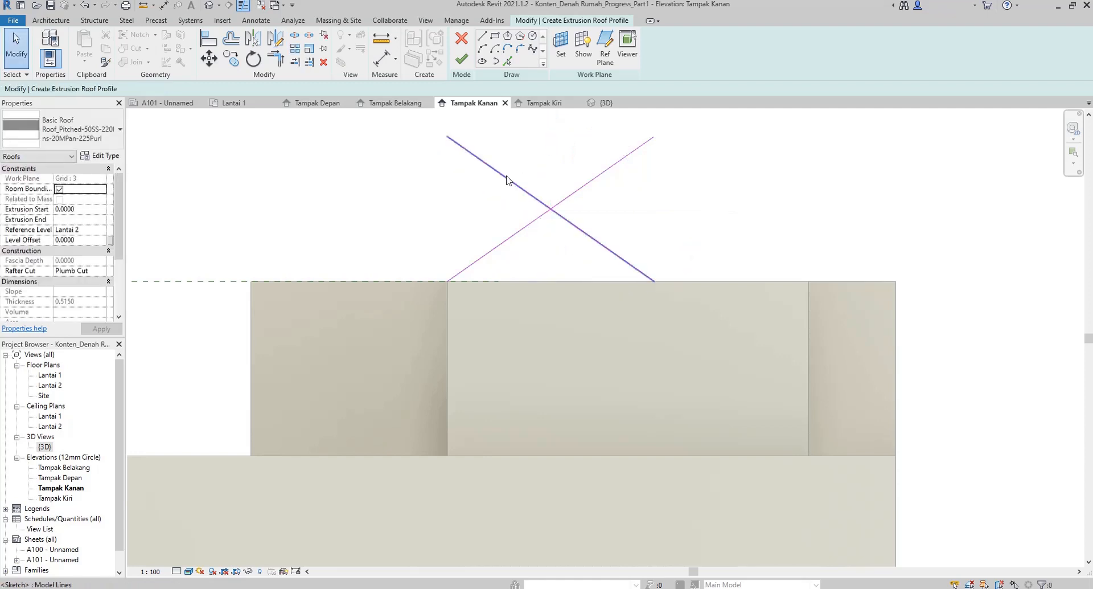
Move the mirrored line horizontally so its lower end sits on the middle wall's upper-right corner.
left_click(507, 180)
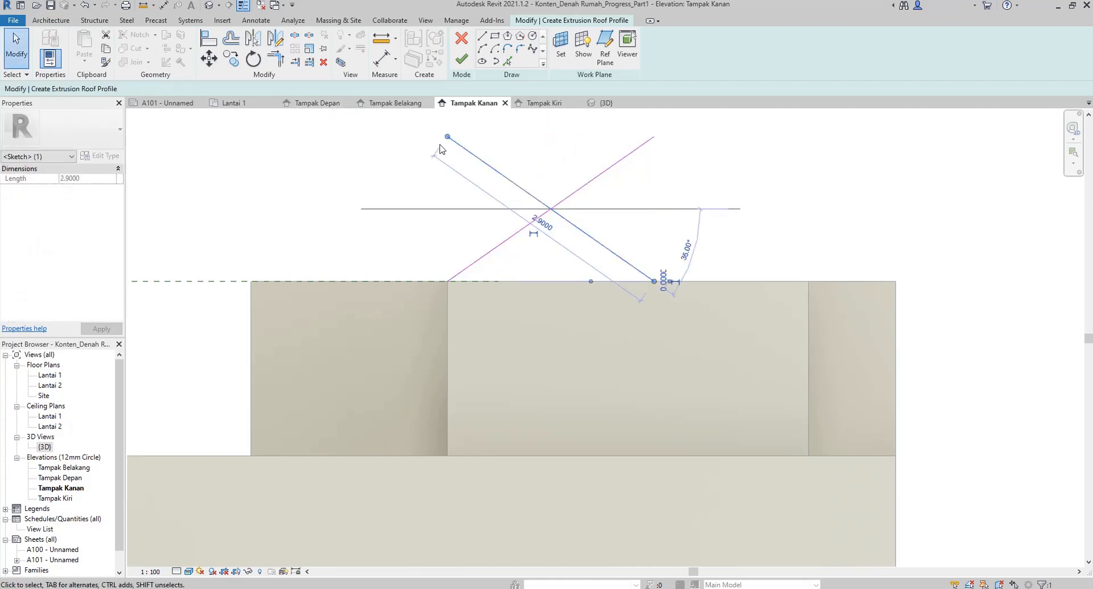
left_click(216, 66)
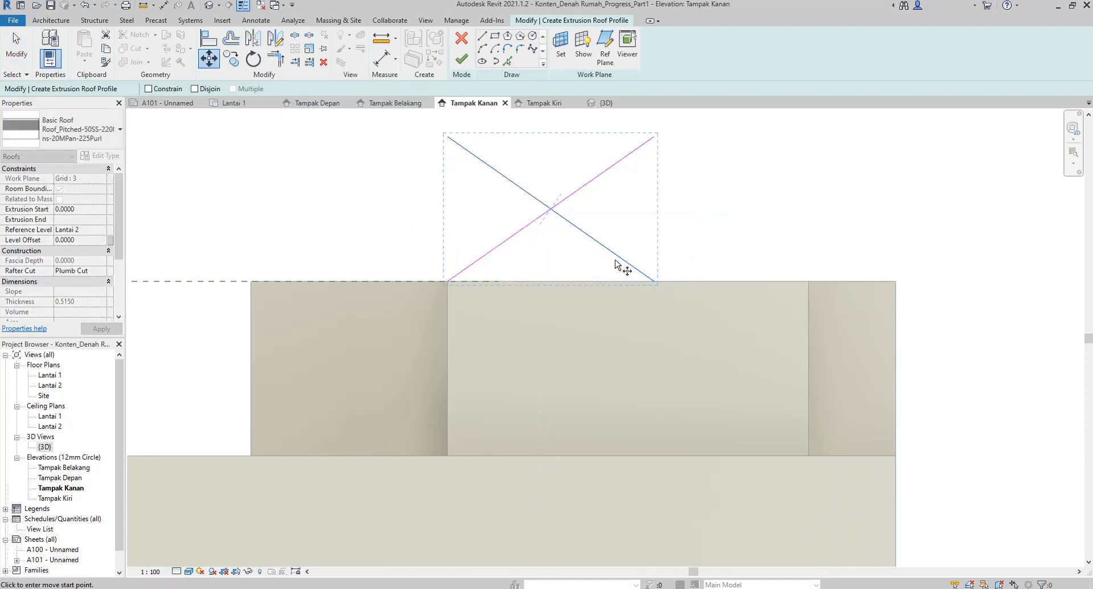
left_click(655, 281)
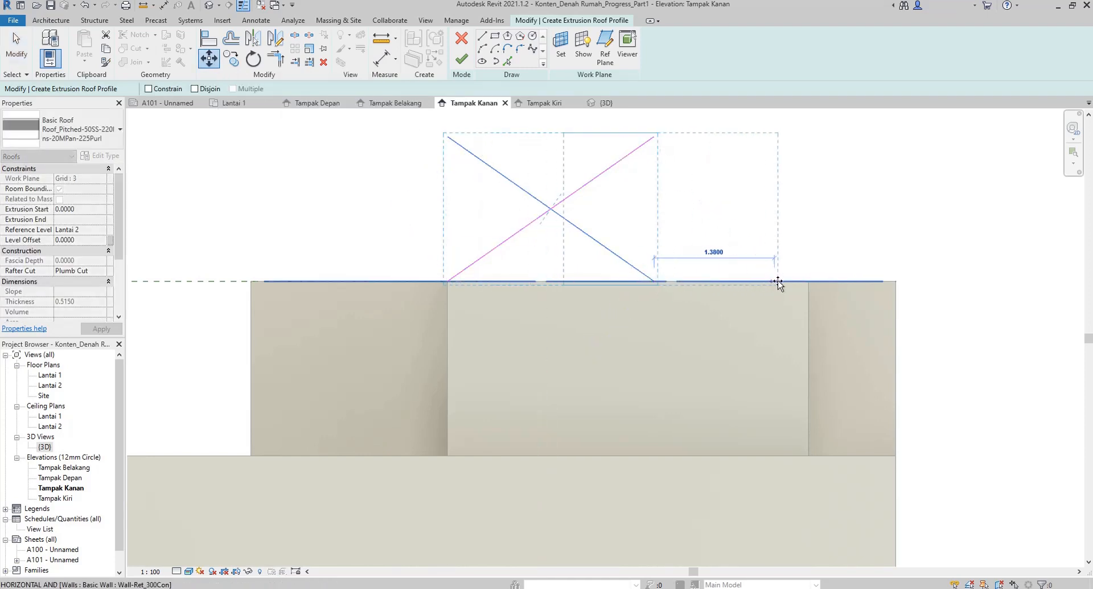
left_click(809, 280)
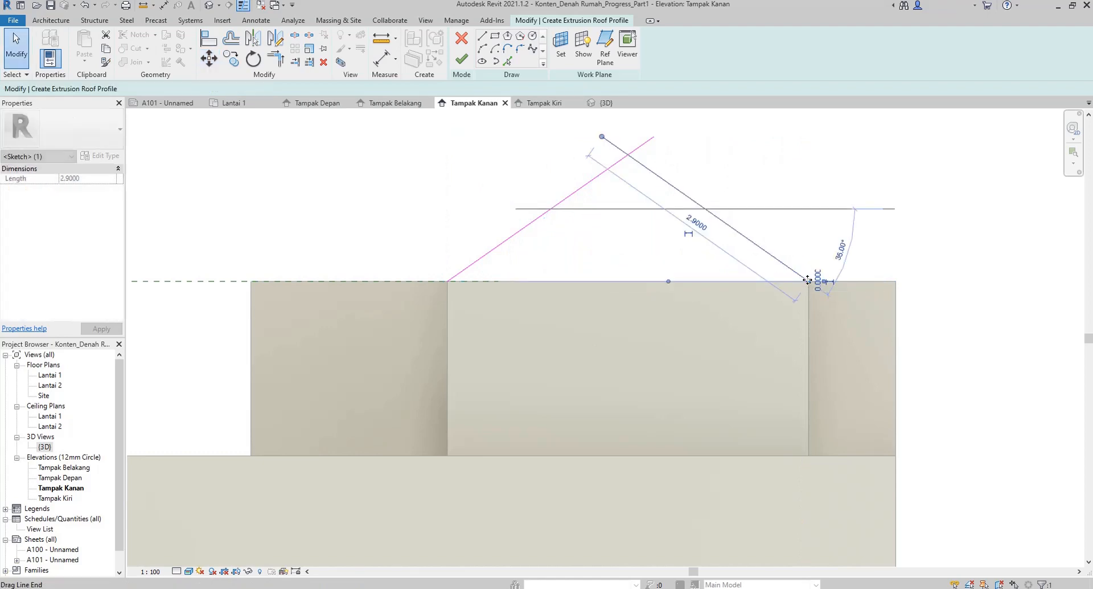
key("Escape")
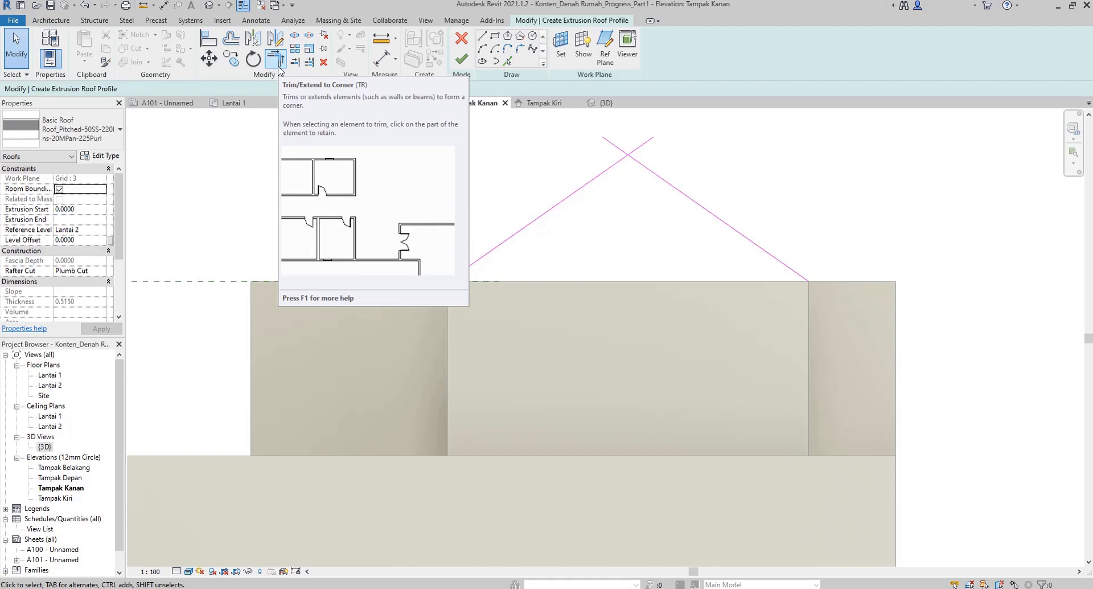
Trim the two sloped lines to a corner at the ridge and finish the extruded roof profile.
left_click(279, 64)
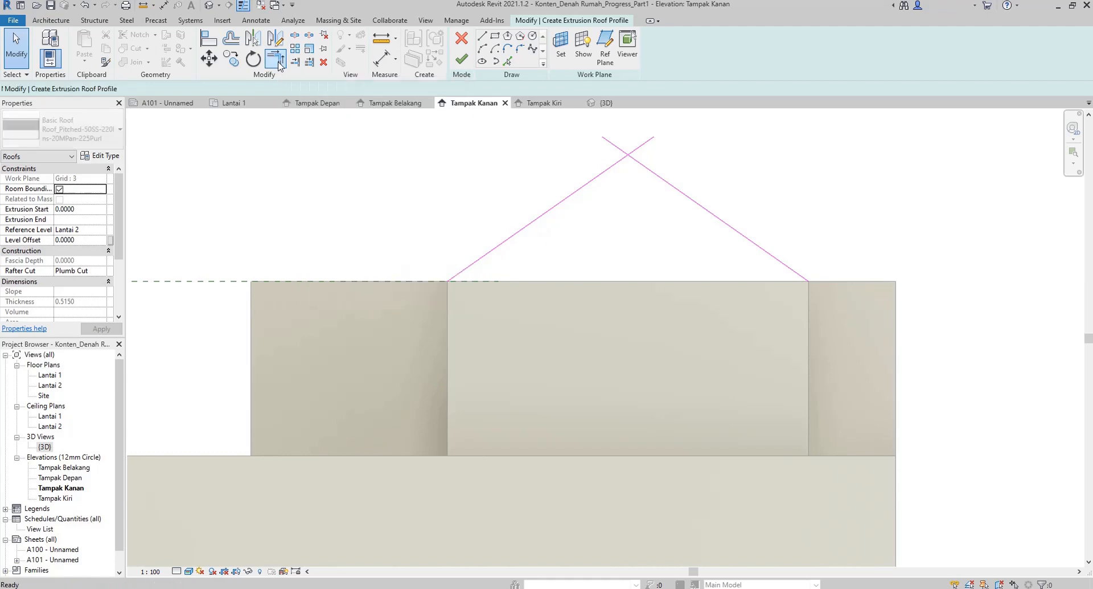
left_click(612, 168)
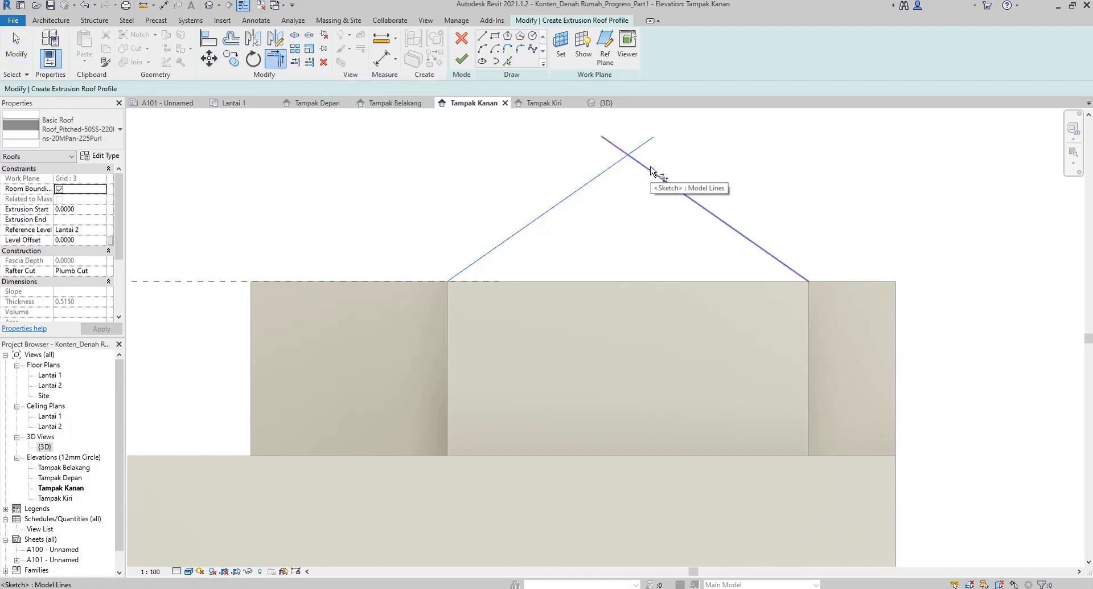
left_click(652, 172)
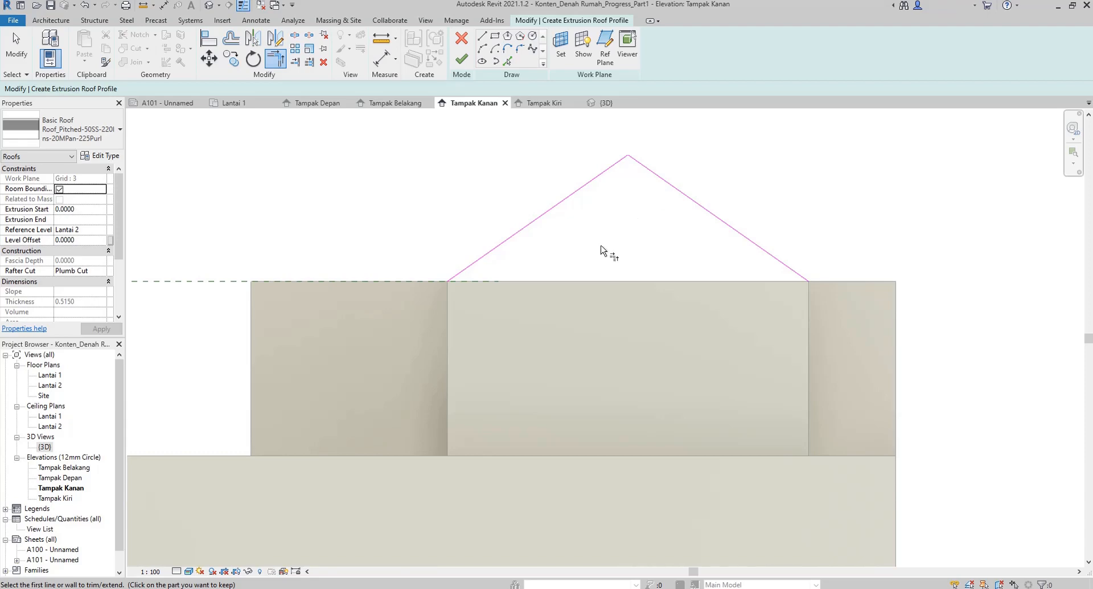
key("Escape")
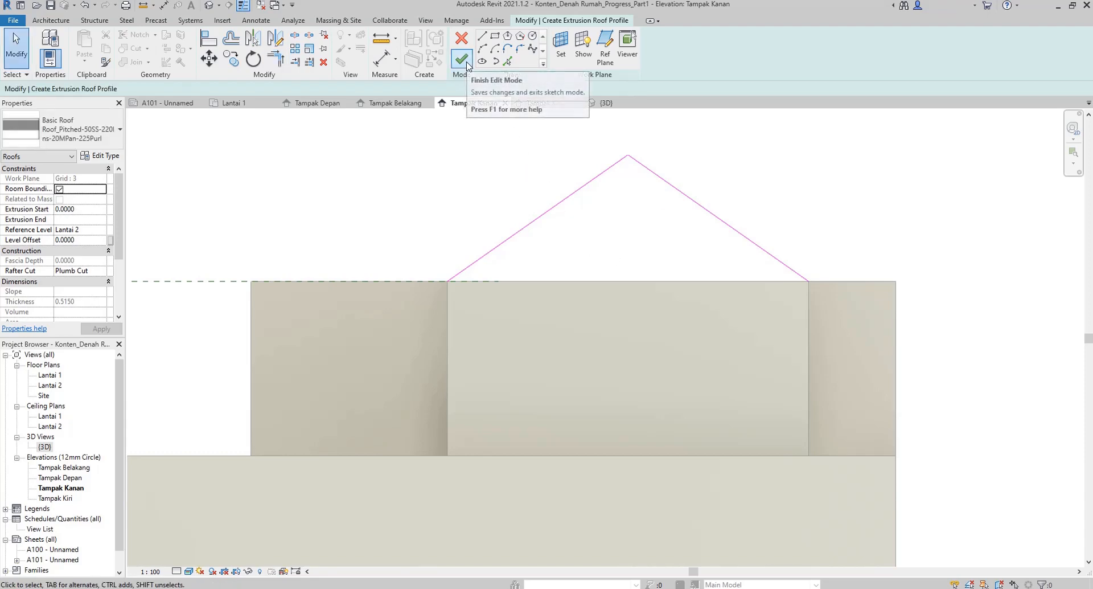
left_click(466, 63)
left_click(592, 256)
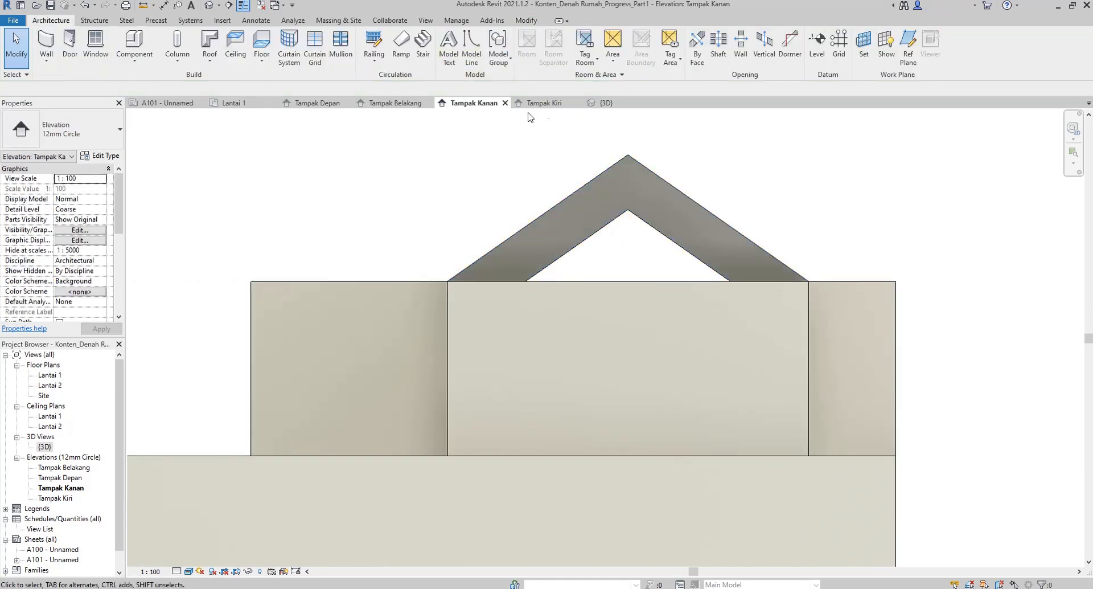
Change the new gable roof's type to Roof_Generic-125mm in the {3D} view.
left_click(604, 103)
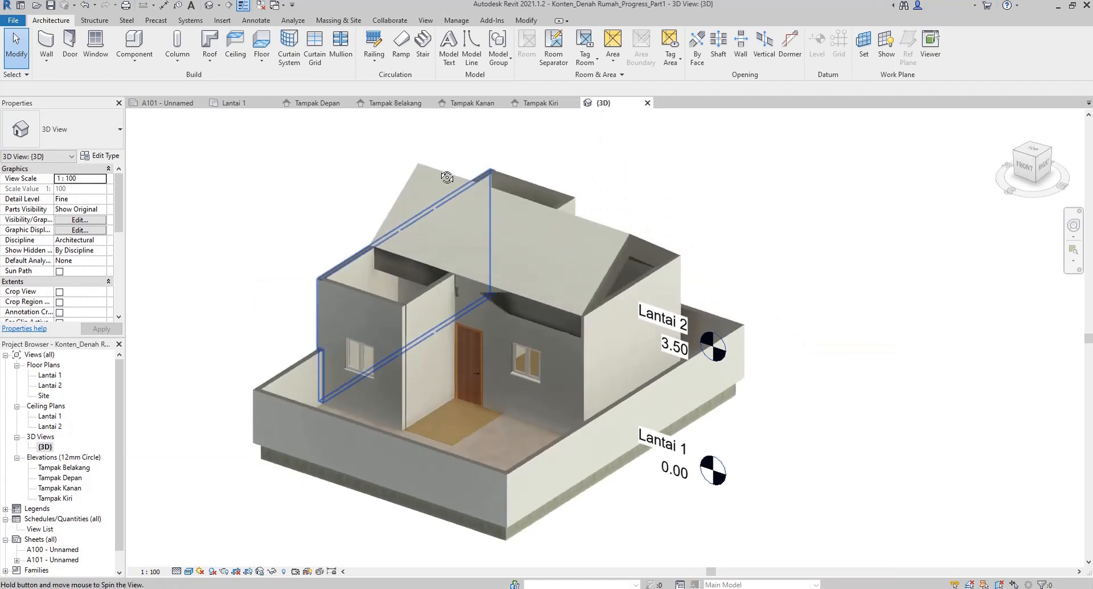
middle_click_drag(447, 177, 398, 152, "shift")
scroll(421, 155, "up", 2)
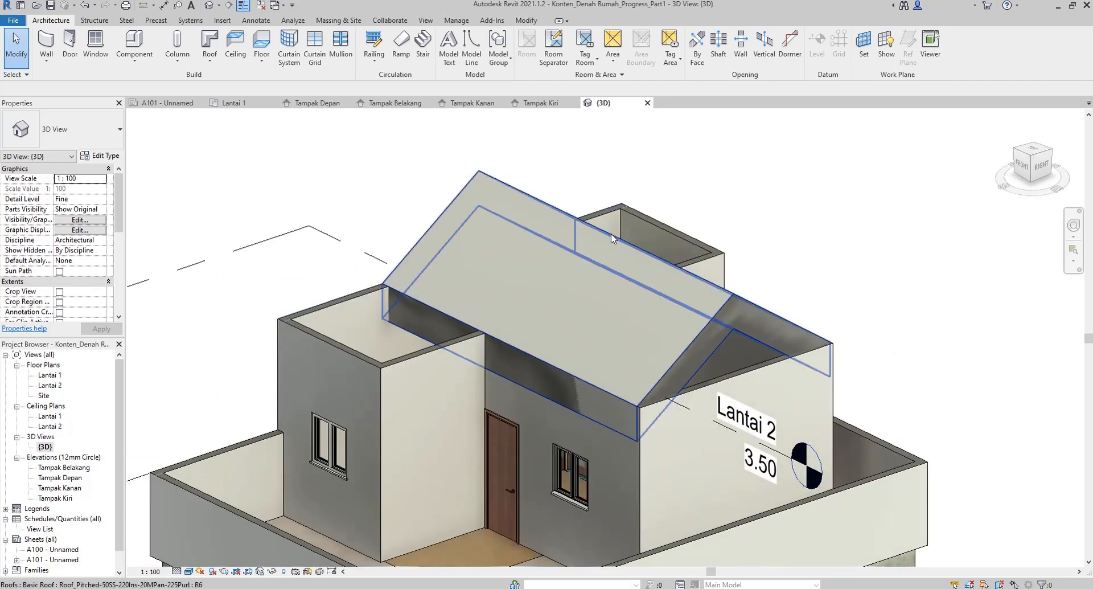
left_click(613, 238)
left_click(65, 127)
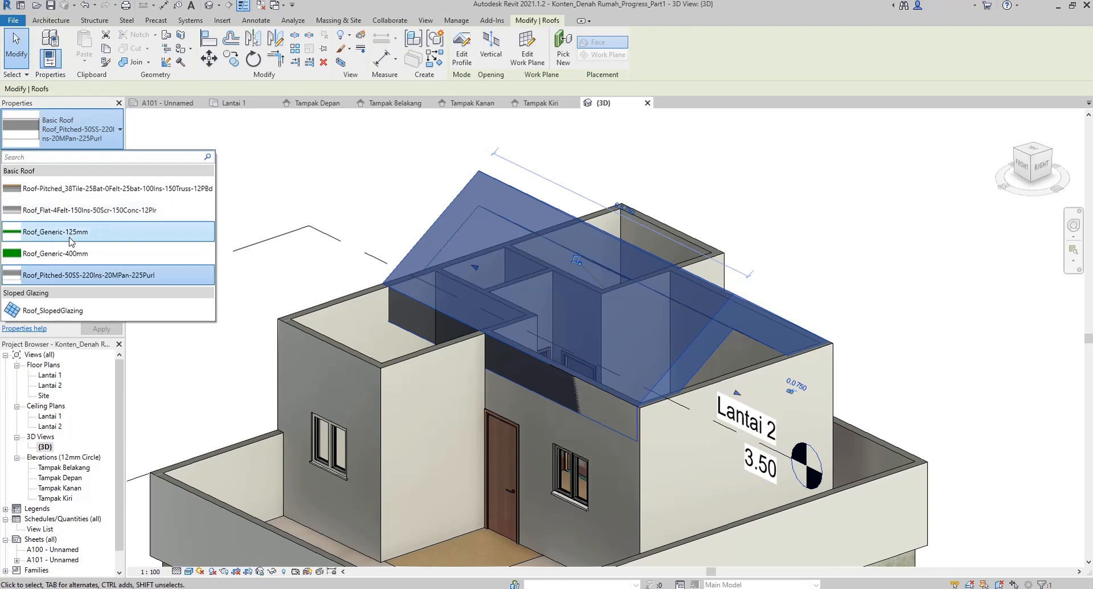
left_click(144, 241)
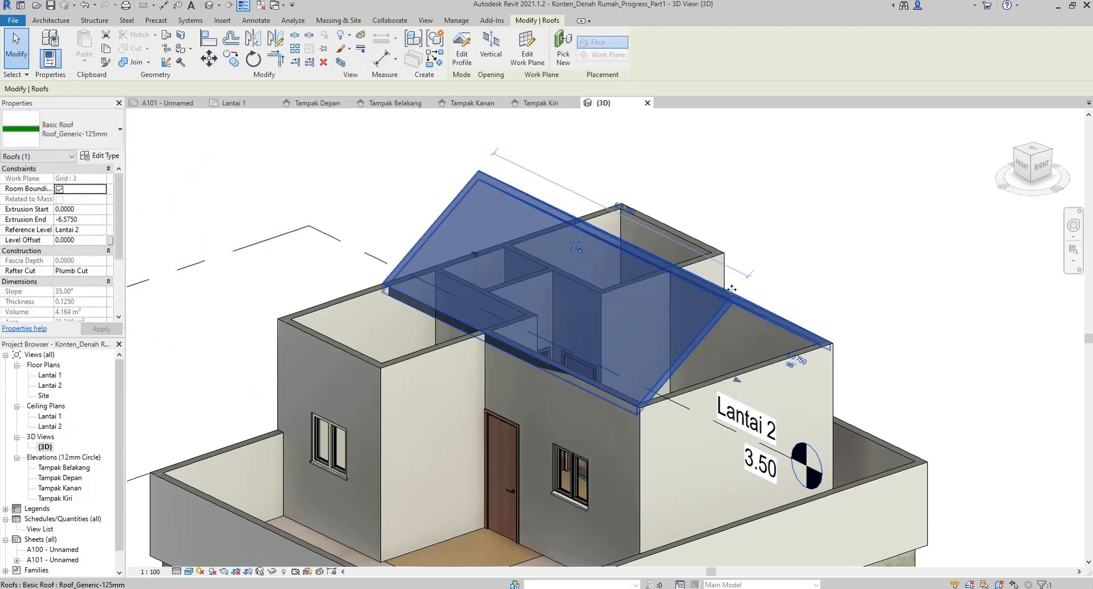
left_click(785, 288)
Examine the roof's thickness and fit on the walls in the {3D} view and the Tampak Kanan elevation.
middle_click_drag(799, 315, 479, 222, "shift")
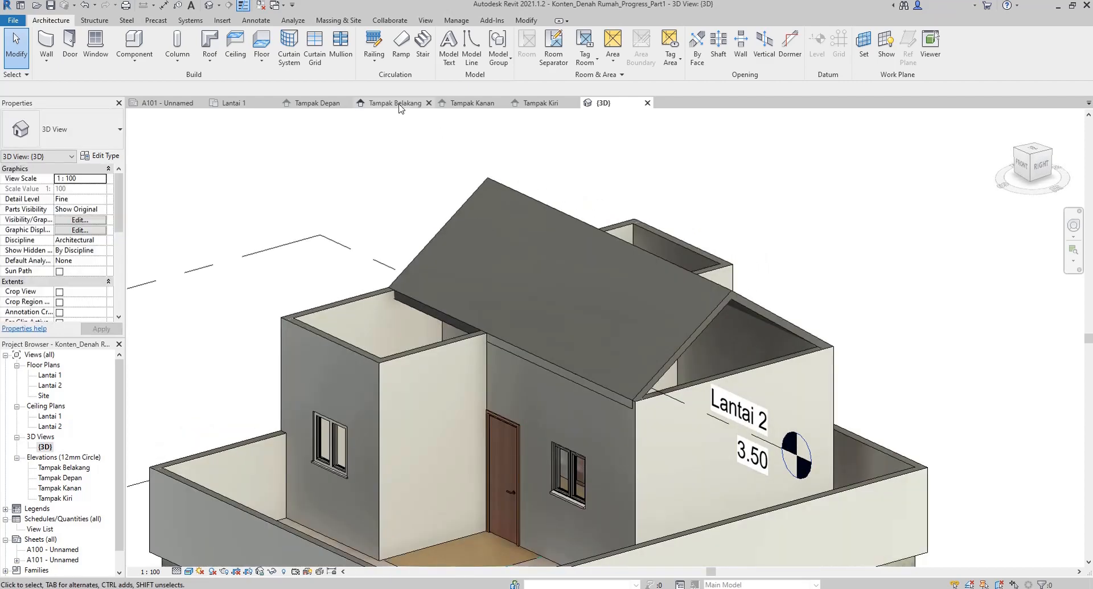
left_click(473, 103)
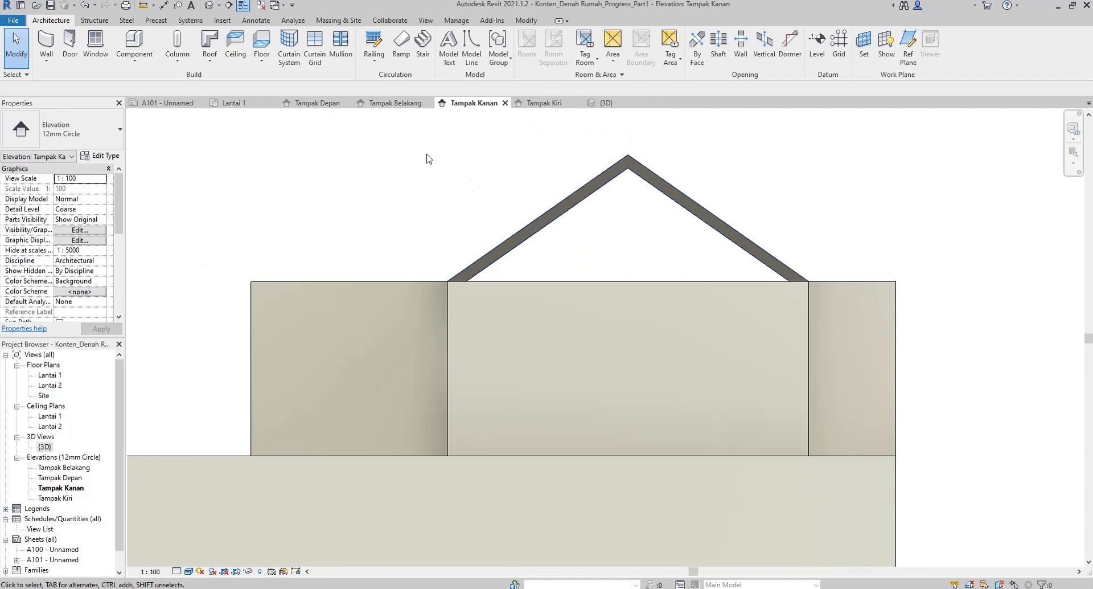
left_click(602, 103)
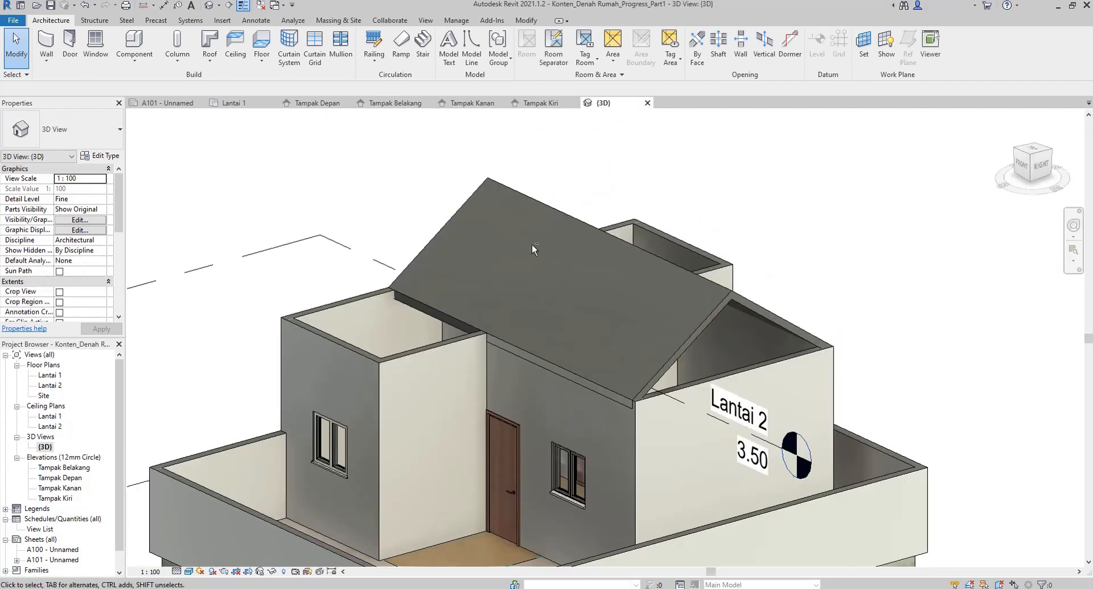
Shorten the gable roof in the Tampak Depan elevation to an extrusion end of -3.9250, aligned with the wall edge beside the front door.
middle_click_drag(532, 244, 570, 231, "shift")
left_click(317, 105)
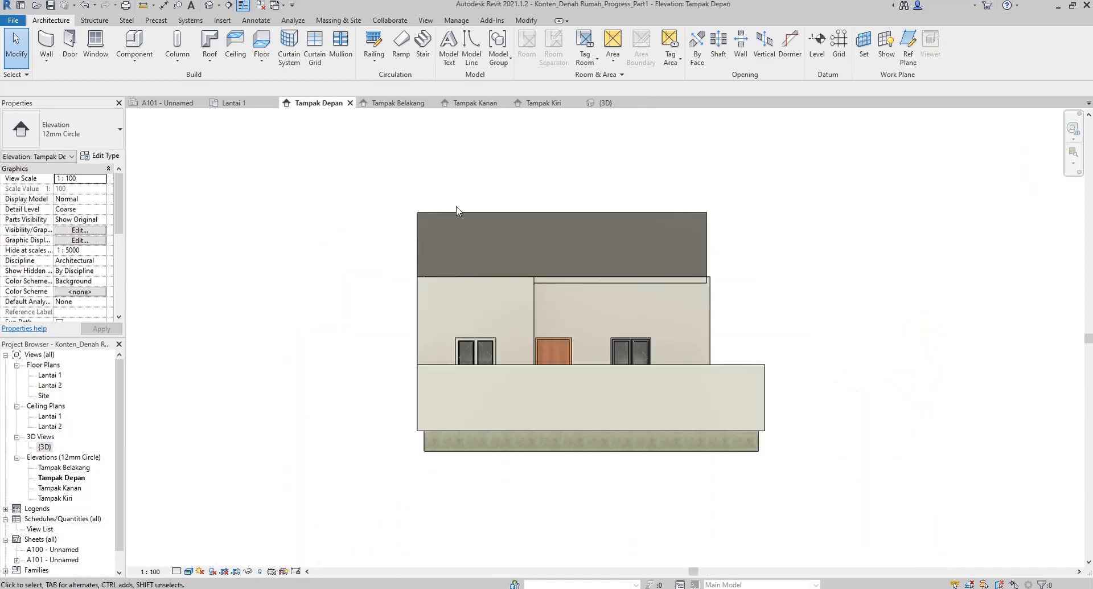
left_click(479, 218)
scroll(458, 236, "up", 2)
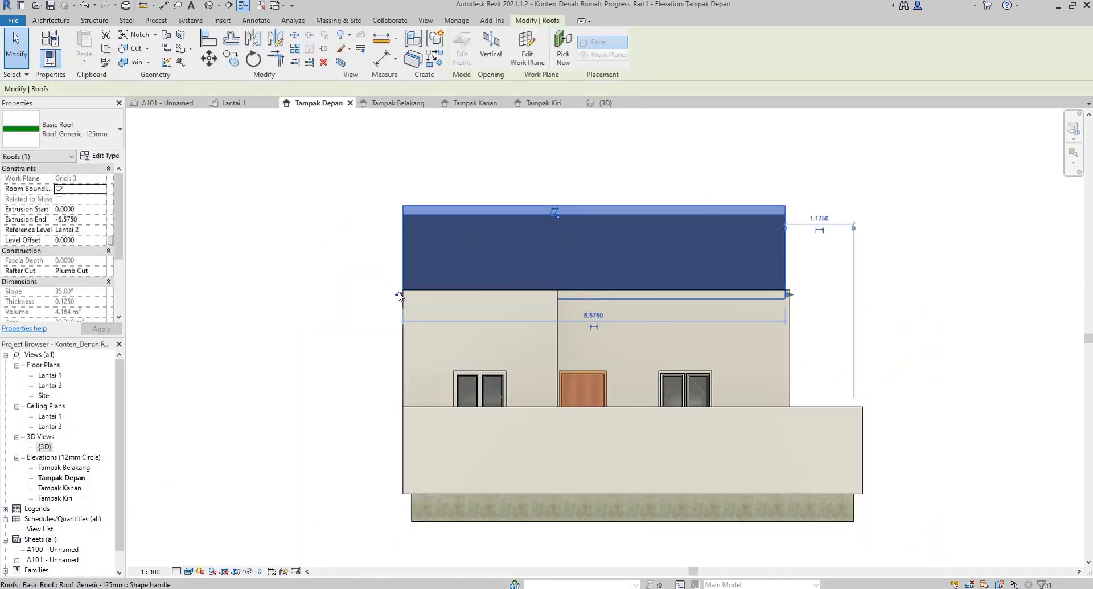
left_click_drag(398, 295, 556, 311)
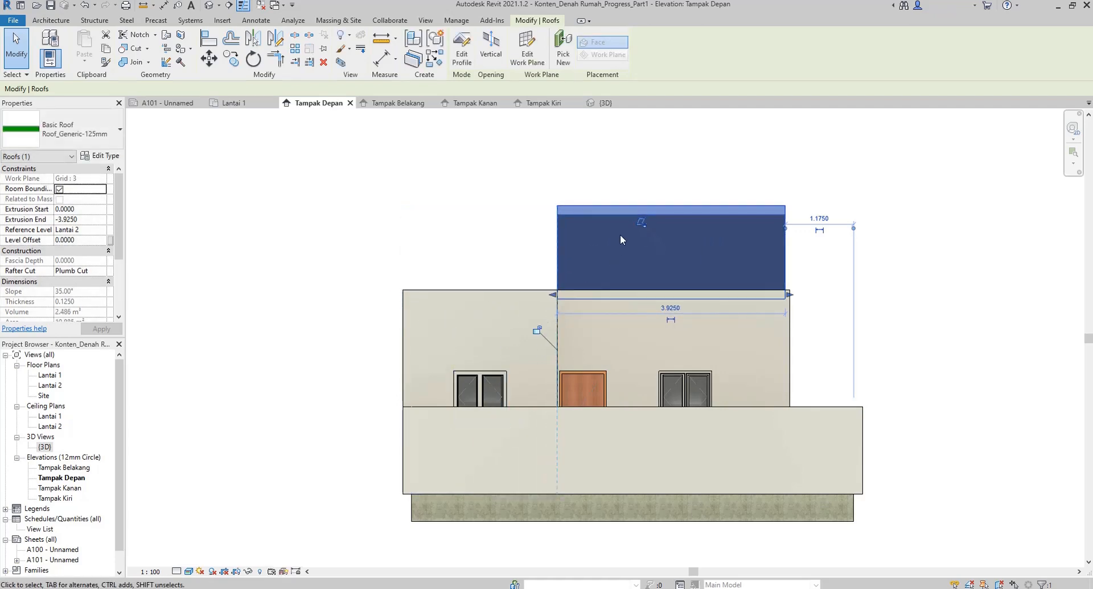
middle_click_drag(643, 165, 675, 191, "shift")
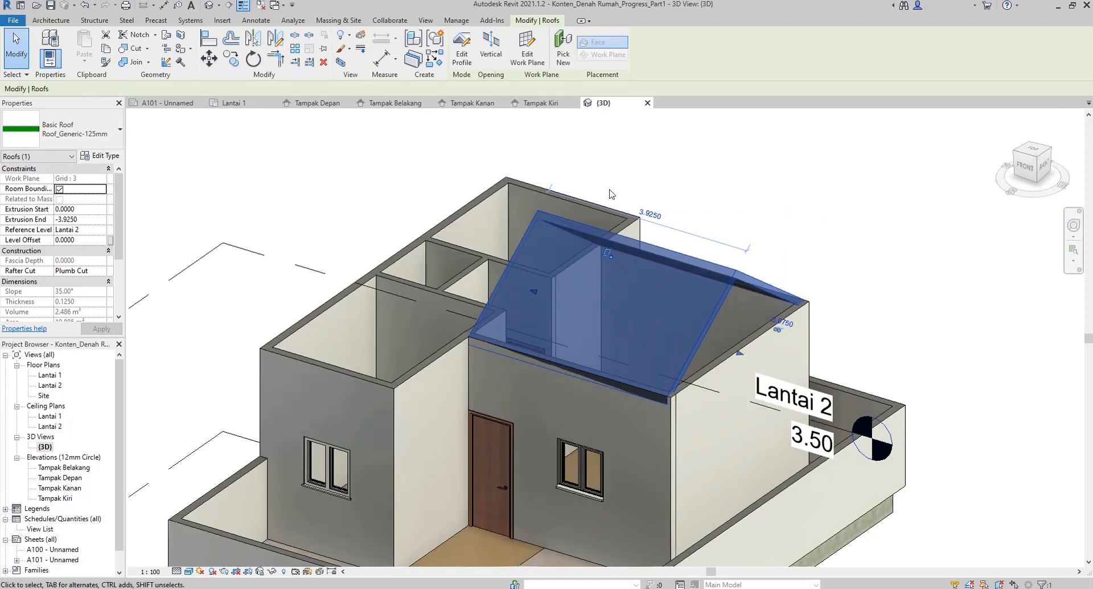
mouse_move(611, 194)
middle_mouse_down("shift")
mouse_move(570, 254)
mouse_move(655, 223)
mouse_move(603, 244)
mouse_move(727, 261)
mouse_move(673, 209)
mouse_move(576, 178)
middle_mouse_up("shift")
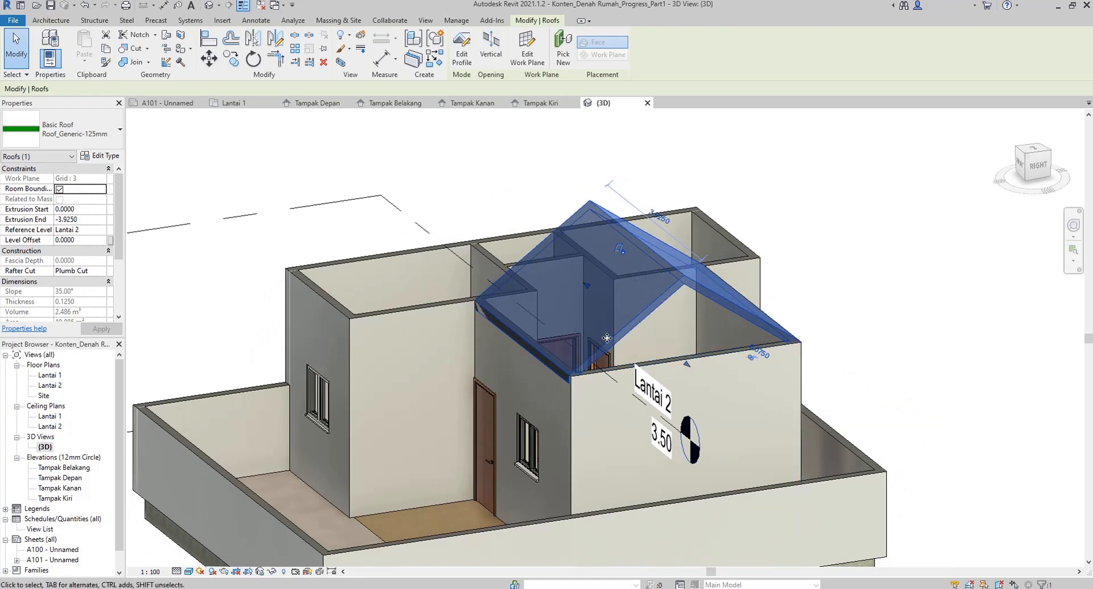
key("Escape")
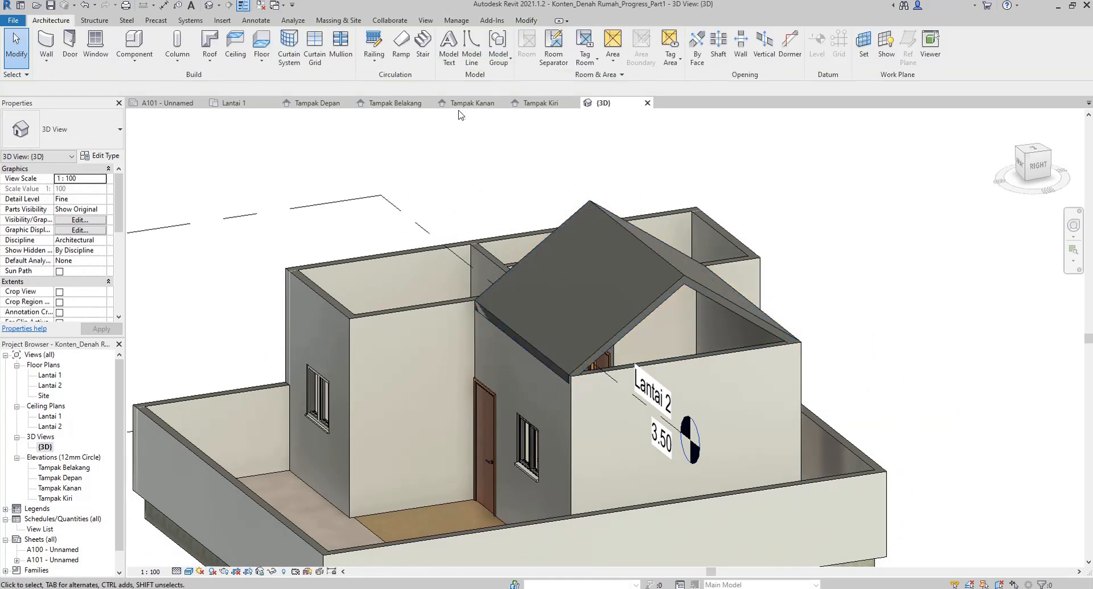
Edit the roof's profile in the Tampak Kanan elevation, extending both sloped lines past the walls to 3.0000 m each, and finish the sketch.
left_click(466, 107)
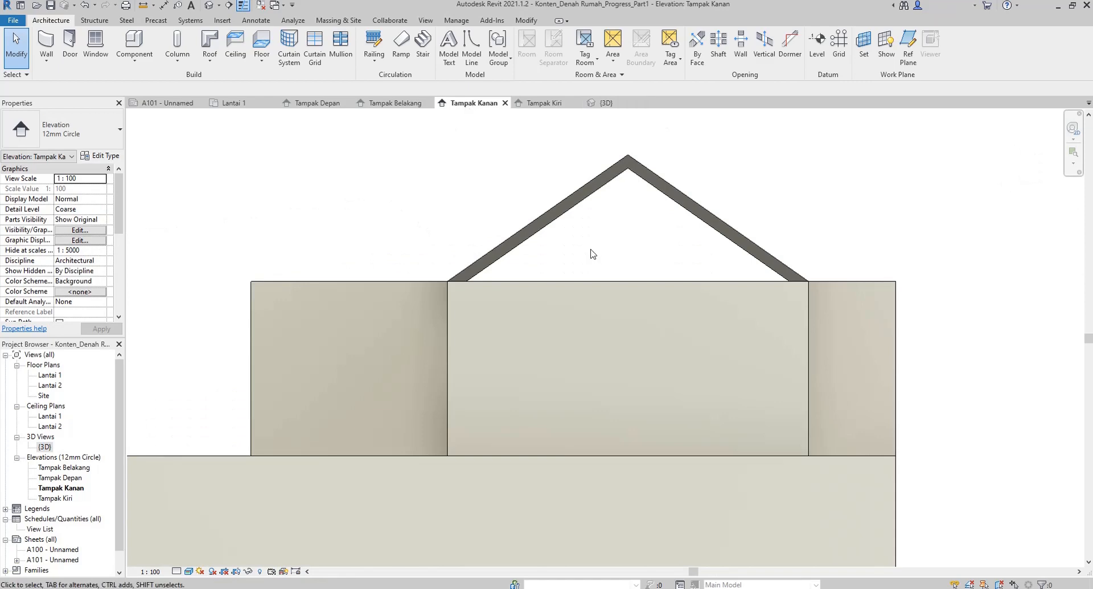
left_click(614, 182)
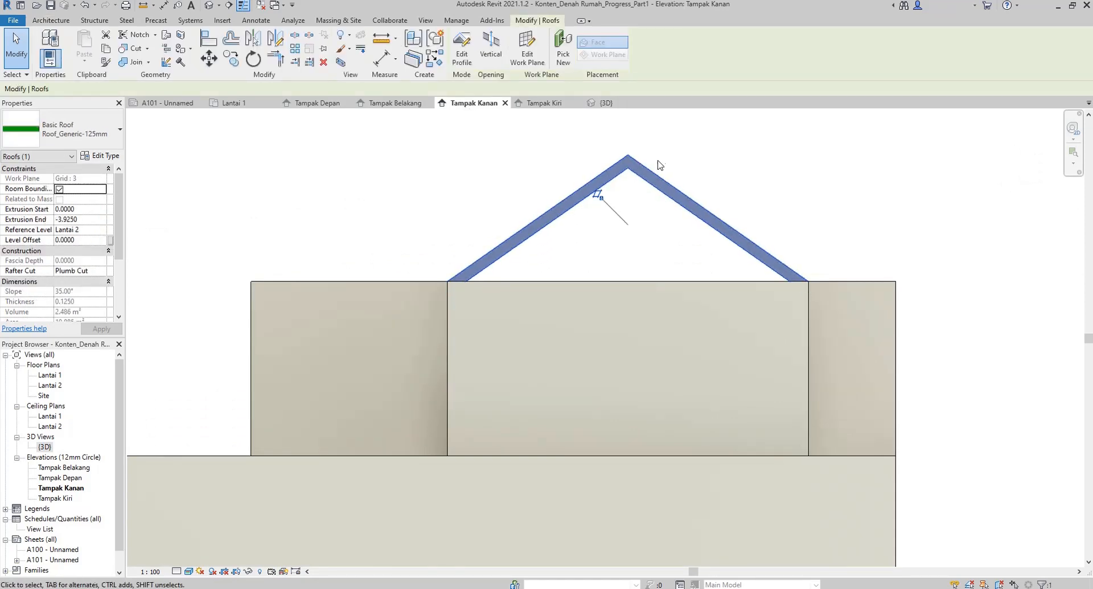
double_click(653, 172)
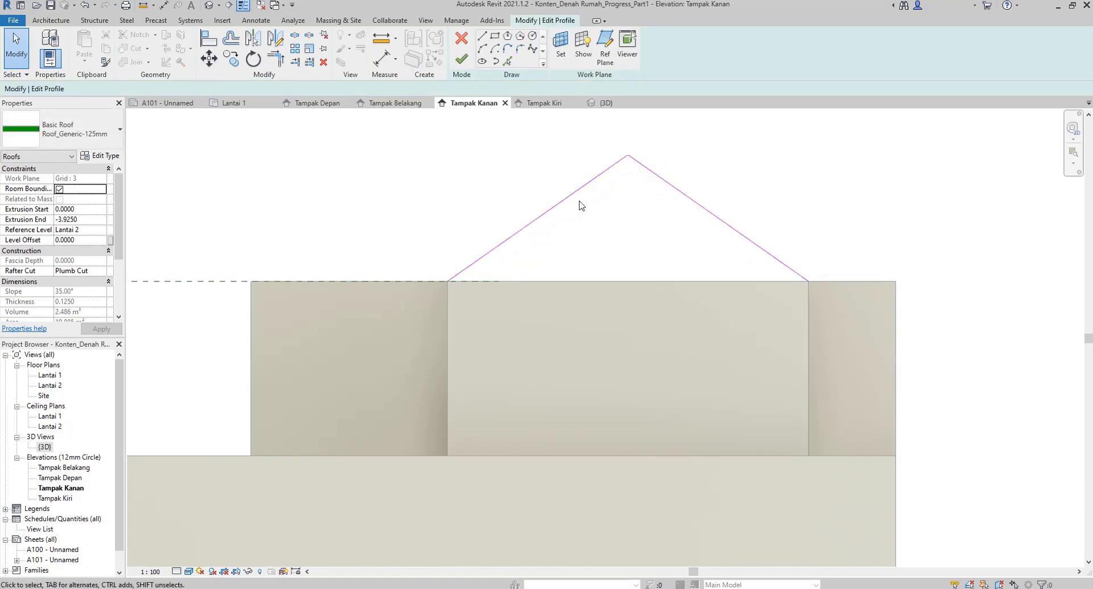
left_click(534, 228)
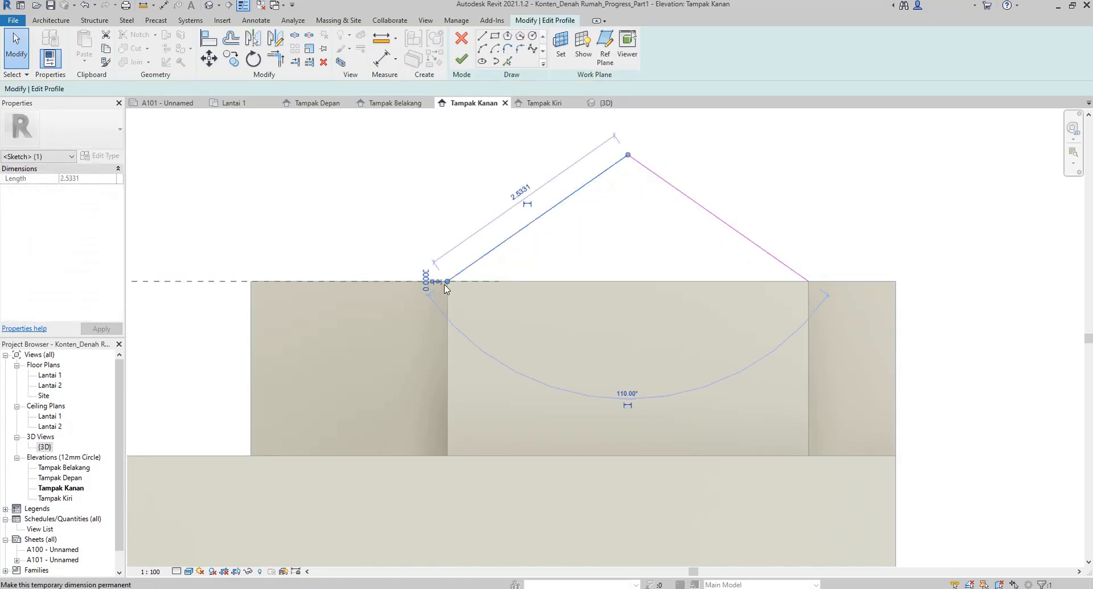
left_click_drag(448, 281, 441, 289)
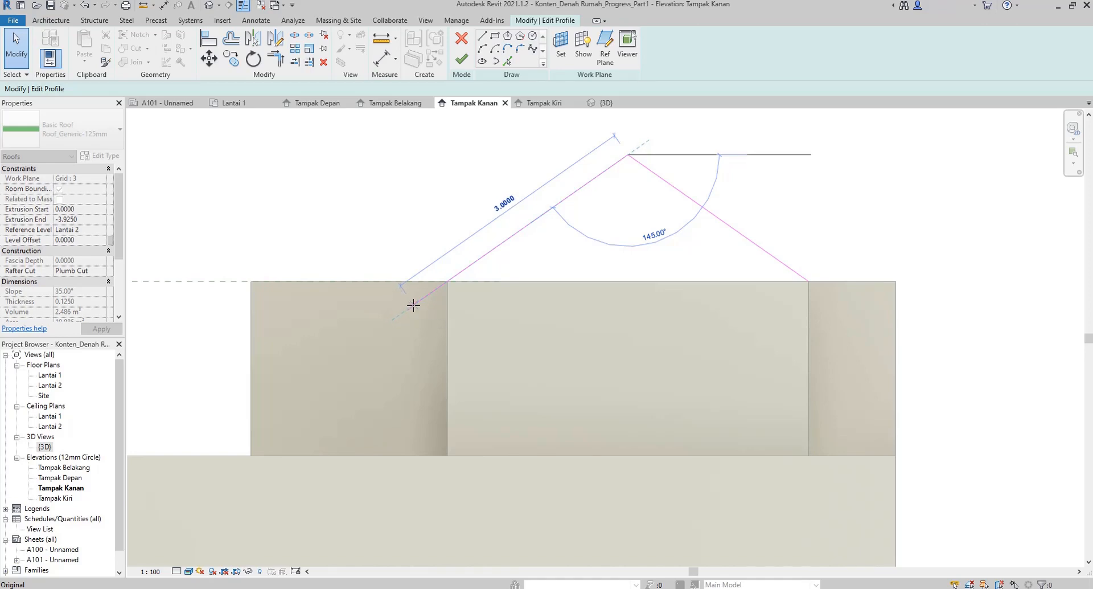
left_click_drag(414, 305, 412, 305)
left_click(757, 247)
left_click_drag(809, 281, 843, 304)
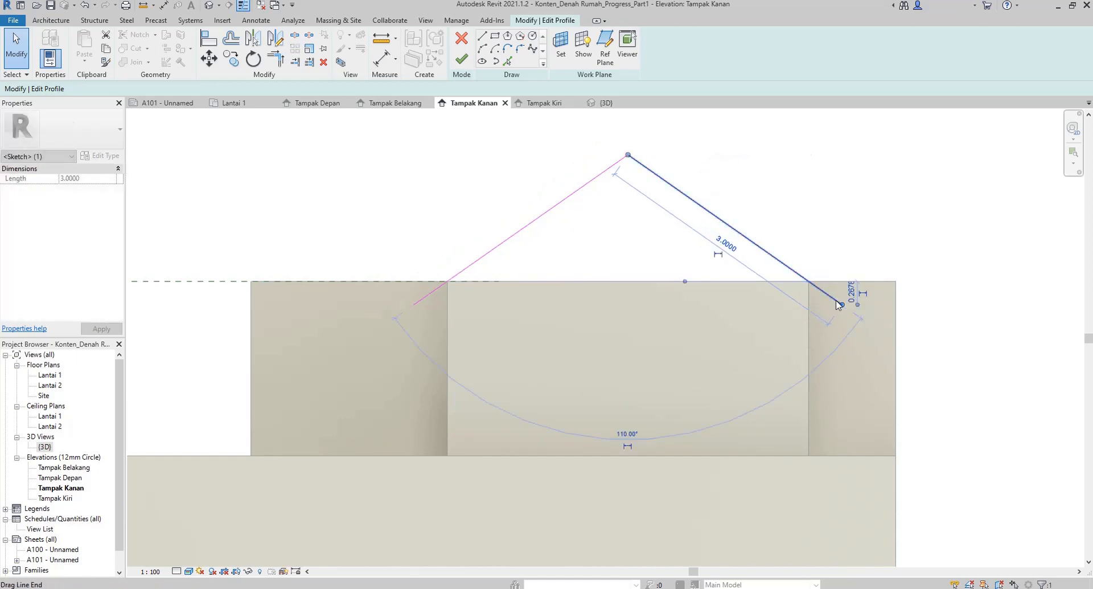
middle_click_drag(508, 134, 513, 155)
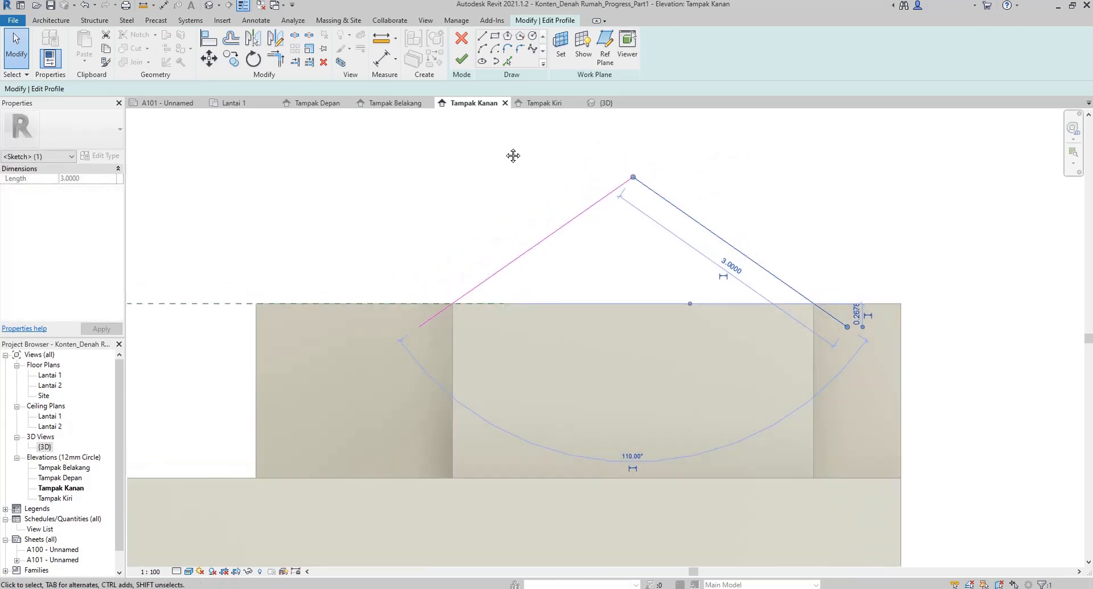
left_click(470, 66)
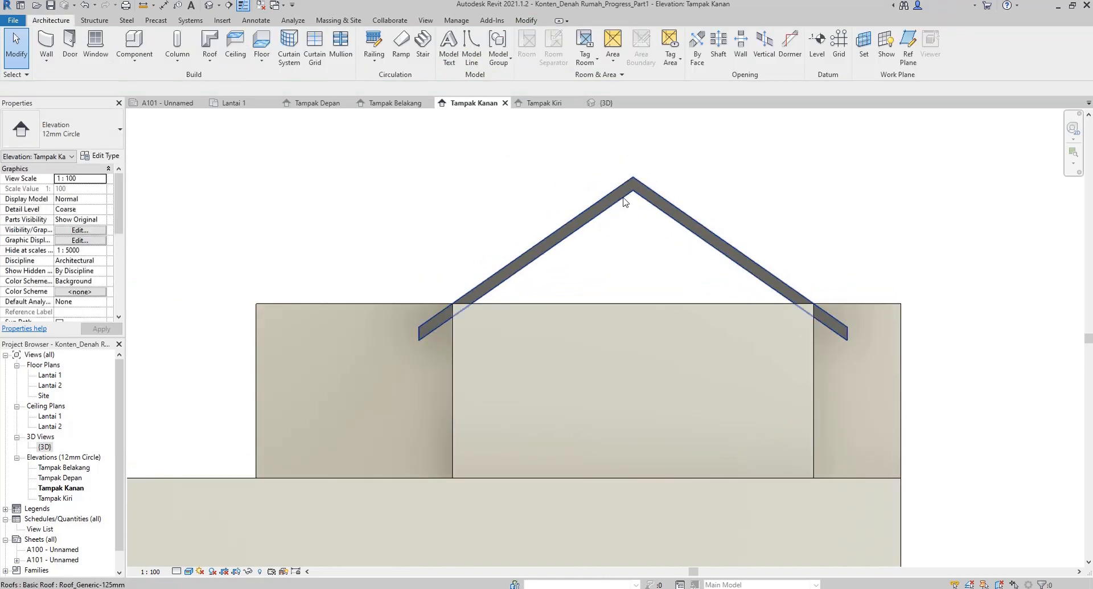
Nudge the gable roof upward in the Tampak Kanan elevation until its underside meets the middle wall's upper corners.
left_click(610, 220)
scroll(458, 313, "up", 3)
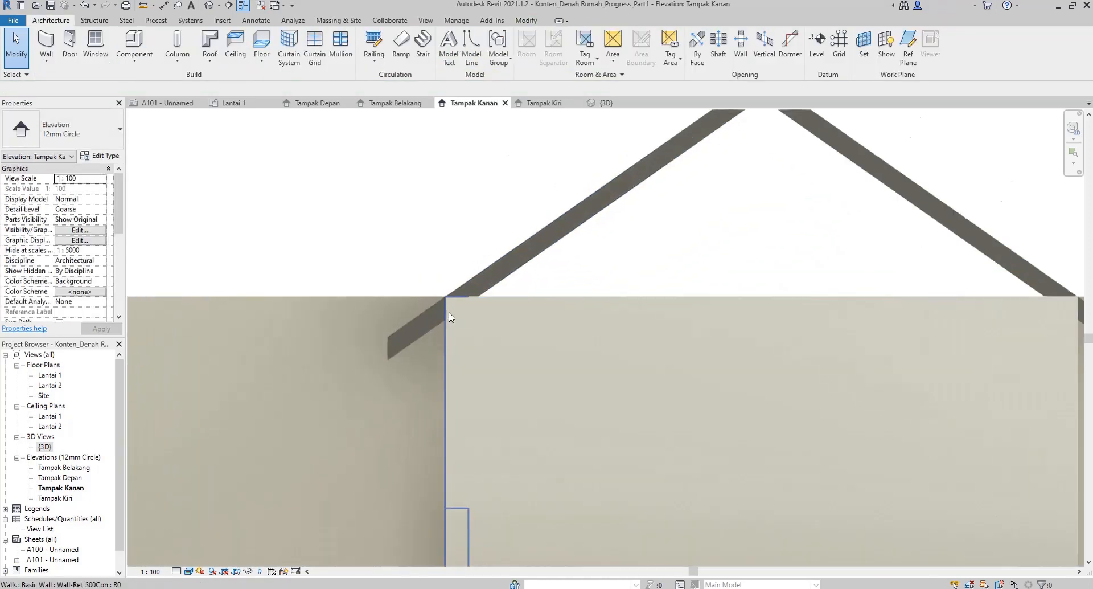
scroll(450, 315, "up", 2)
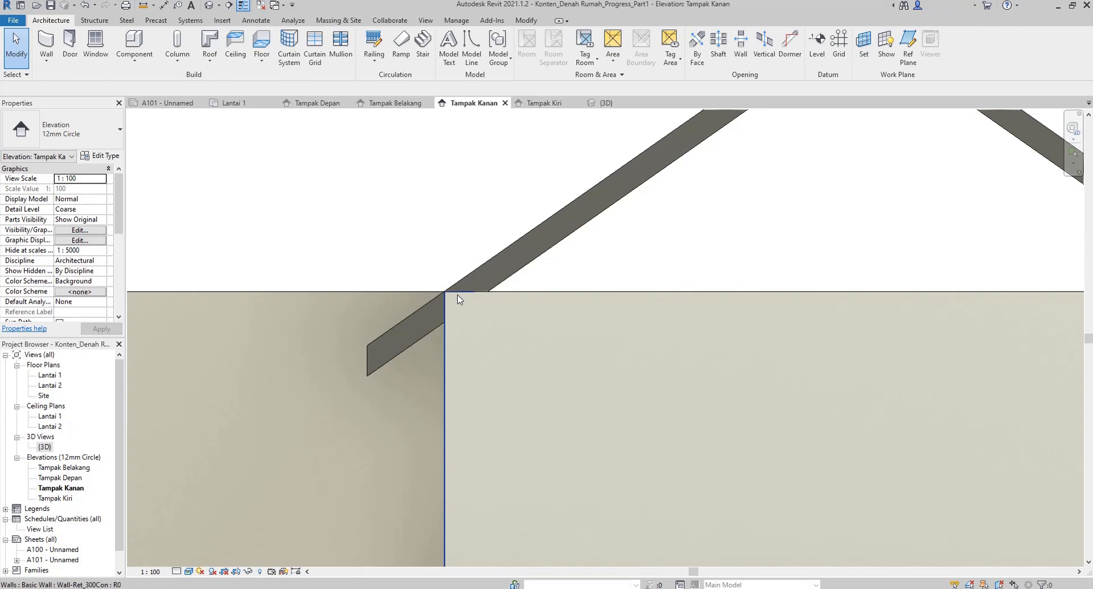
scroll(439, 319, "down", 5)
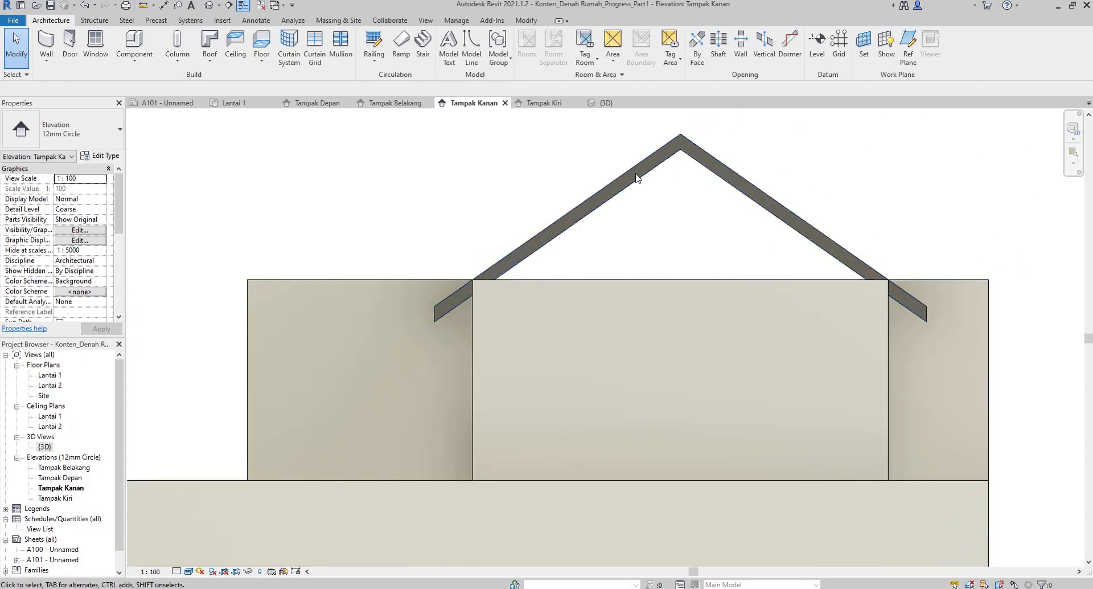
left_click(637, 178)
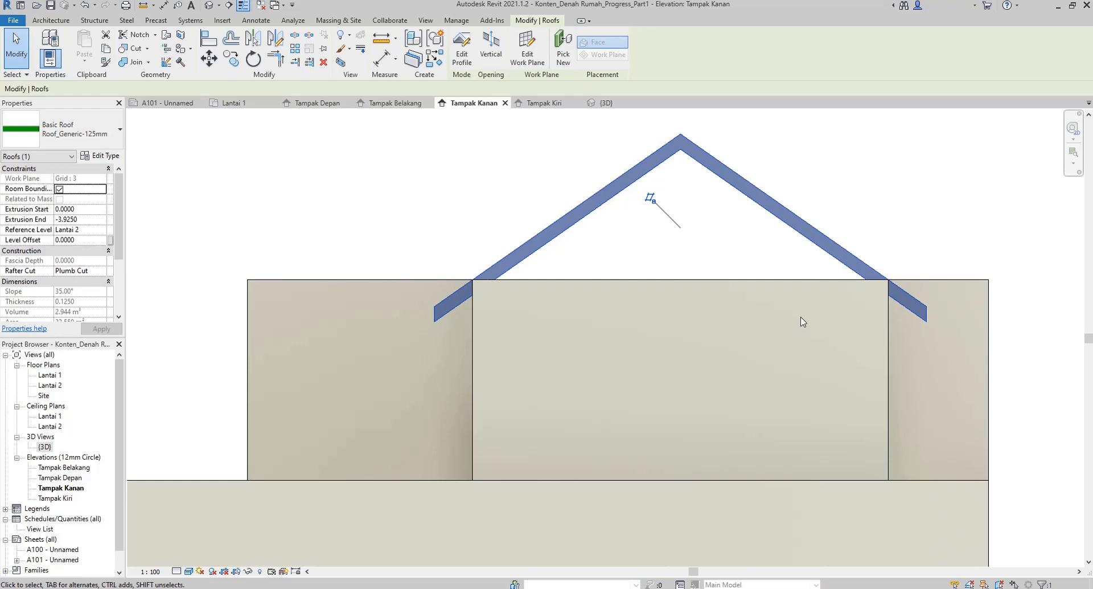
key("Up")
key("Up")
key("Up")
key("Up")
key("Up")
key("Up")
key("Up")
key("Up")
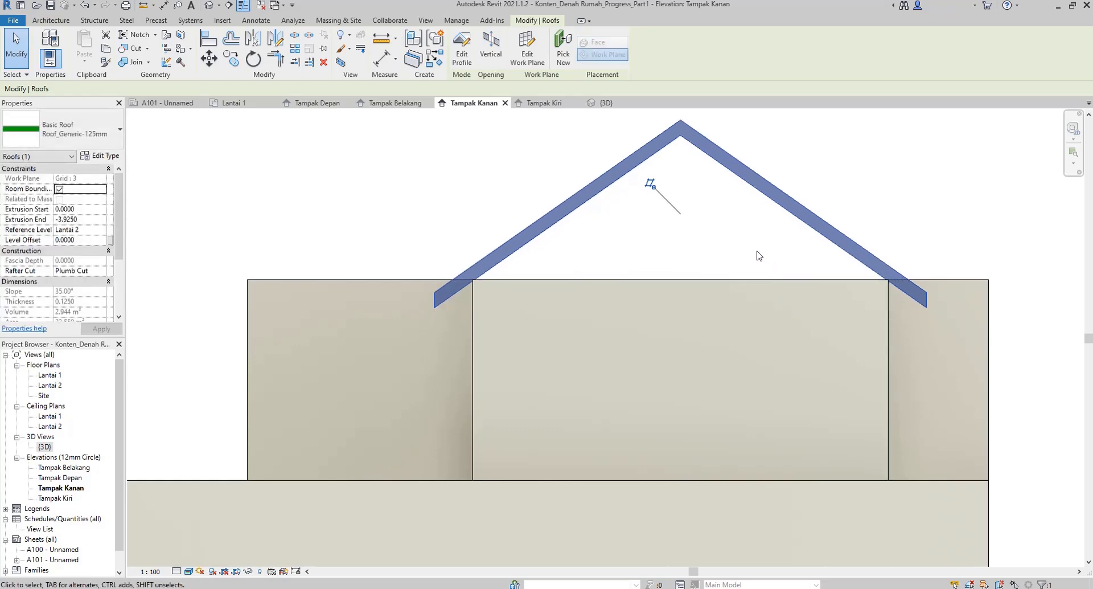
scroll(843, 279, "up", 3)
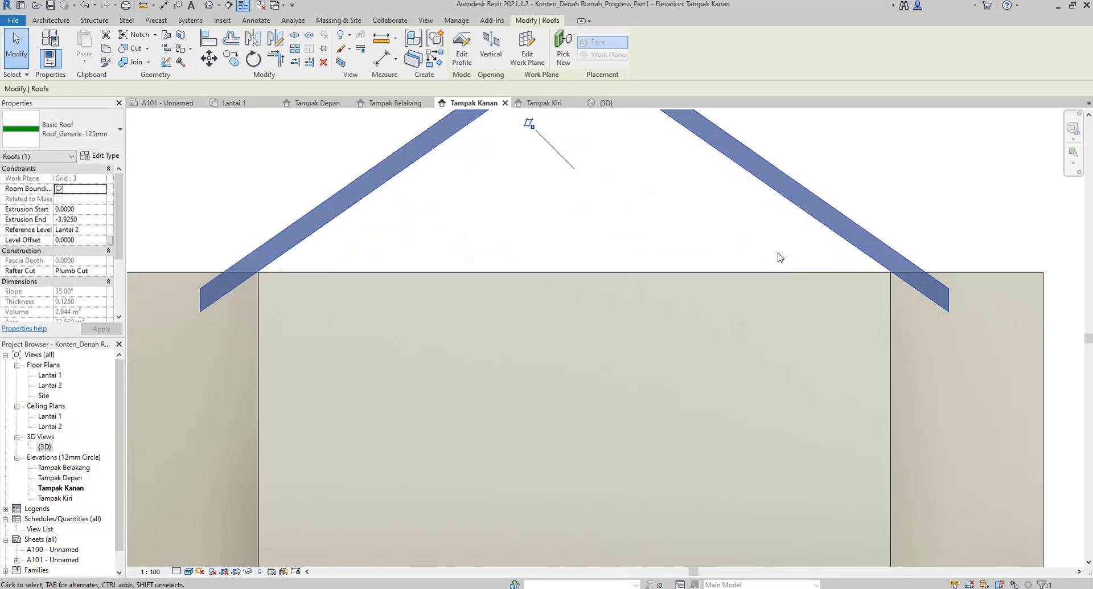
scroll(753, 233, "down", 2)
left_click(863, 130)
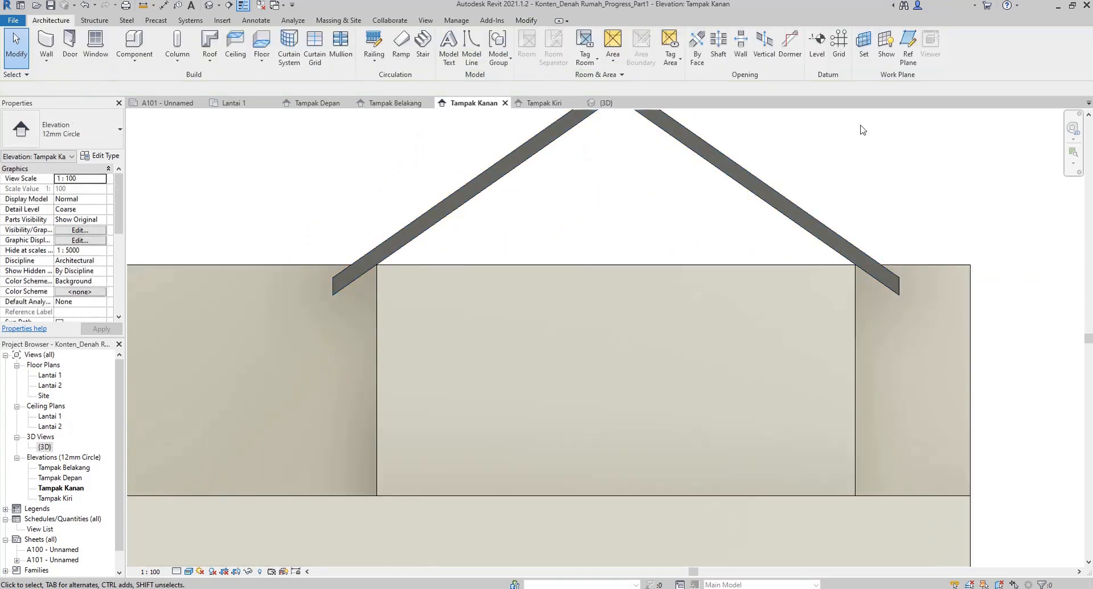
left_click(605, 105)
scroll(620, 357, "up", 3)
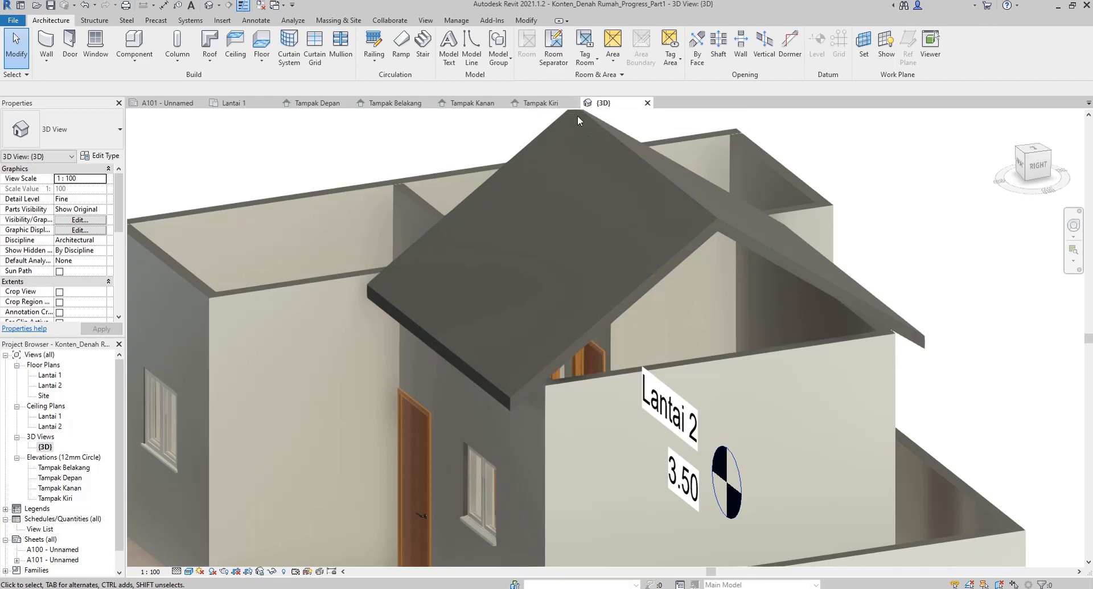
Attach the top of the right-side Wall-Ret_300Con wall to the gable roof in the Tampak Kanan elevation.
left_click(485, 103)
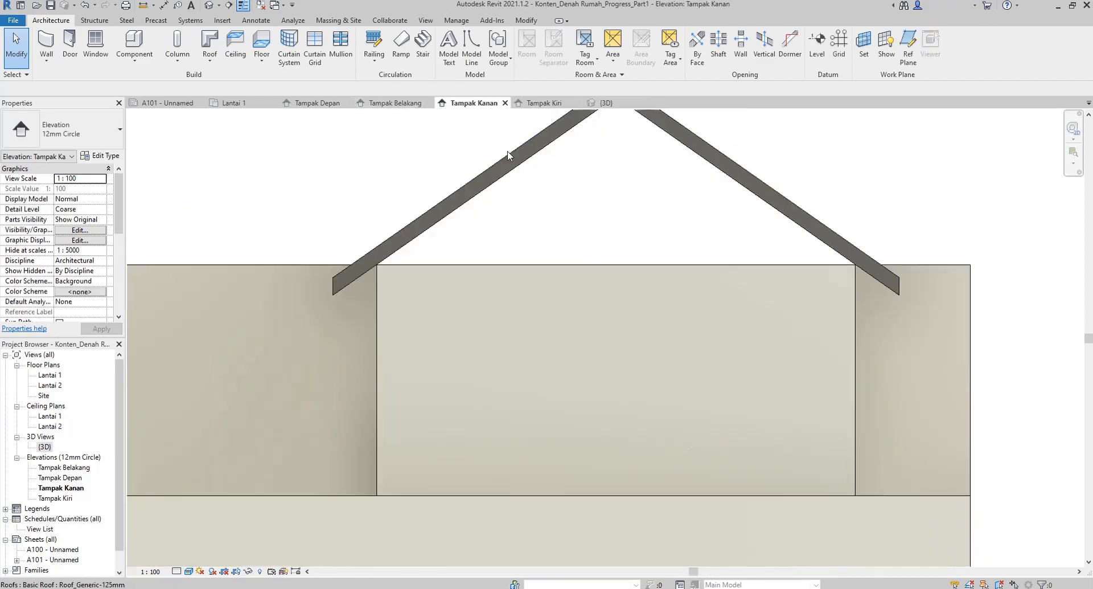
left_click(627, 268)
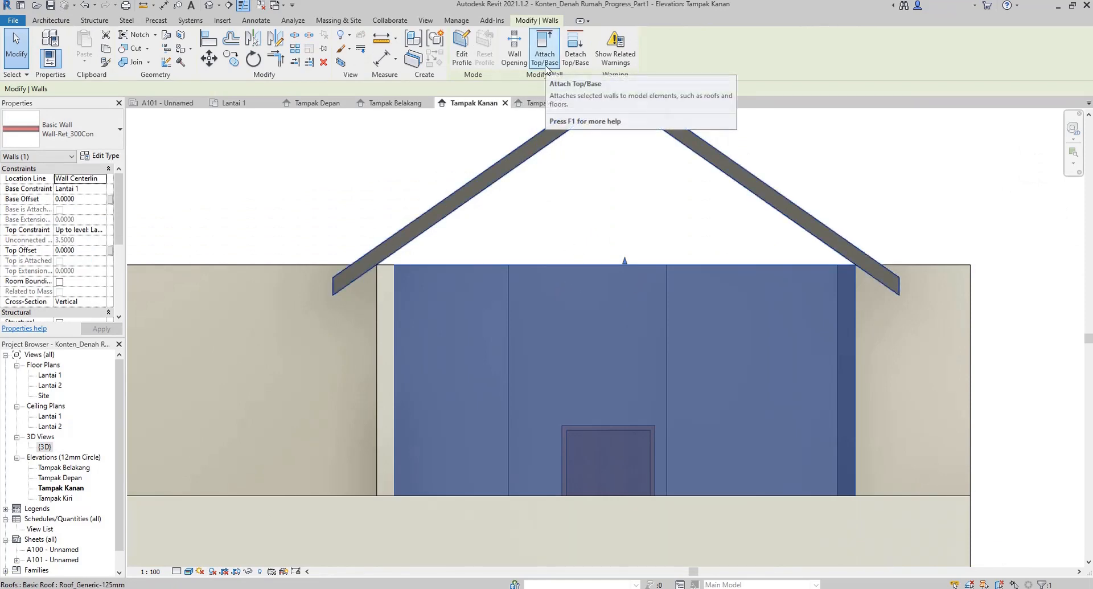
left_click(603, 173)
left_click(617, 267)
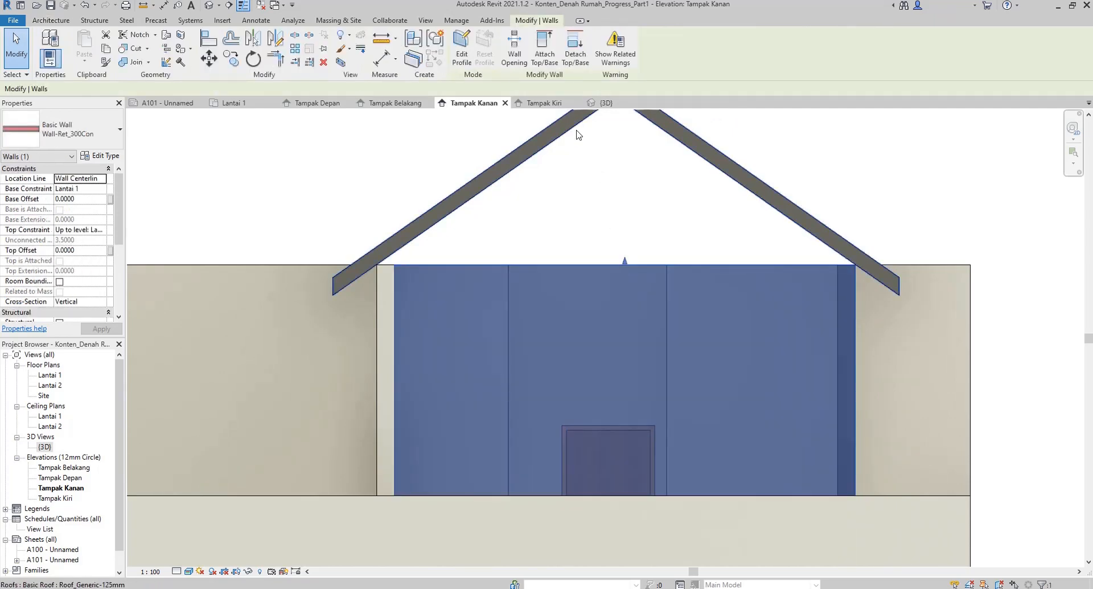
left_click(543, 52)
scroll(599, 261, "down", 2)
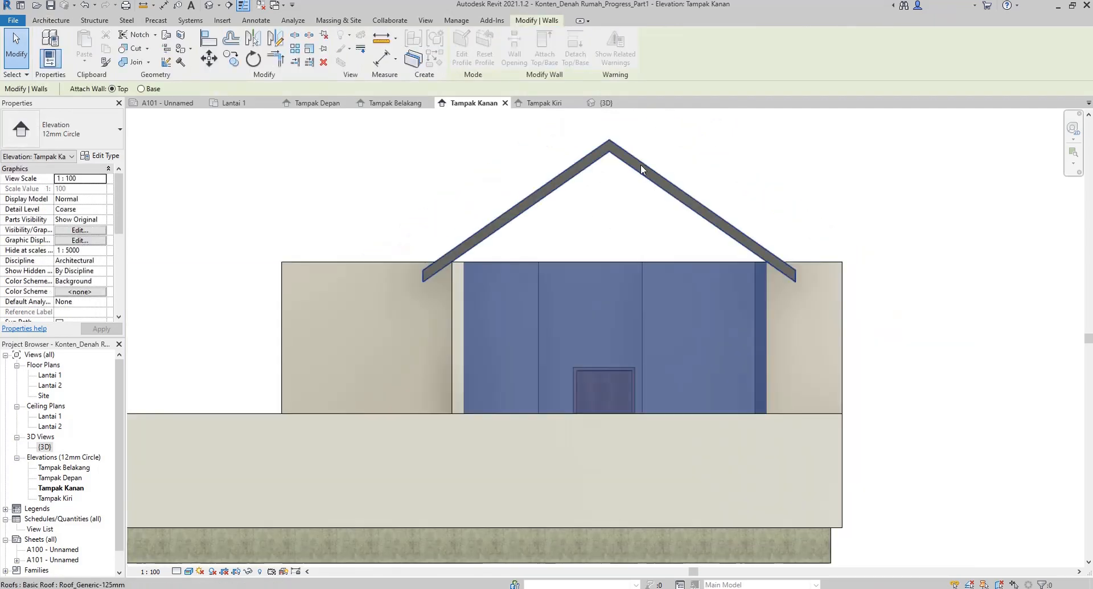
left_click(597, 152)
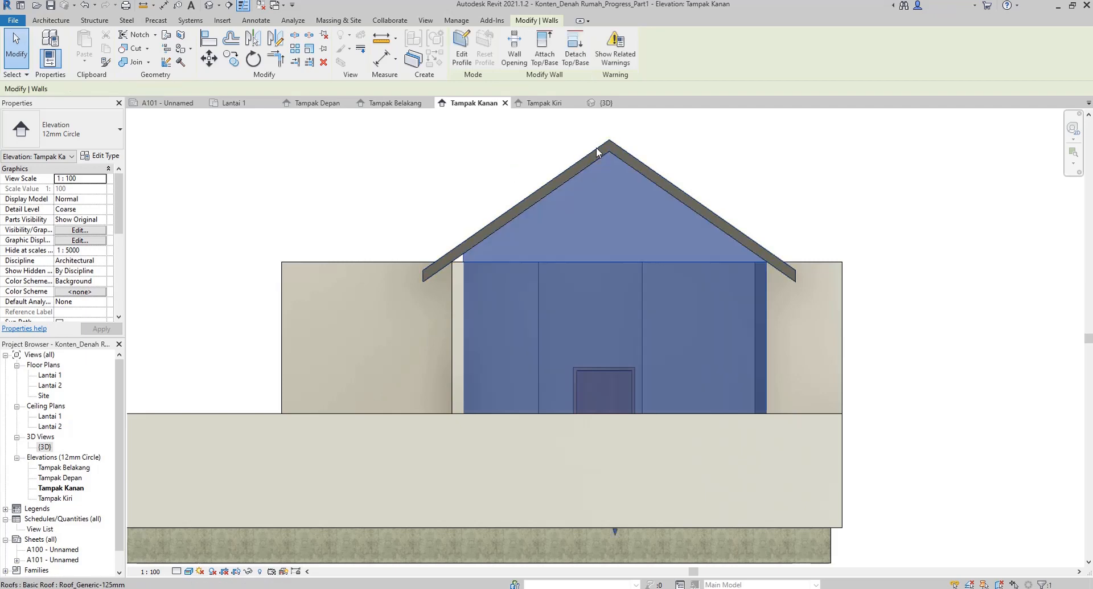
key("Escape")
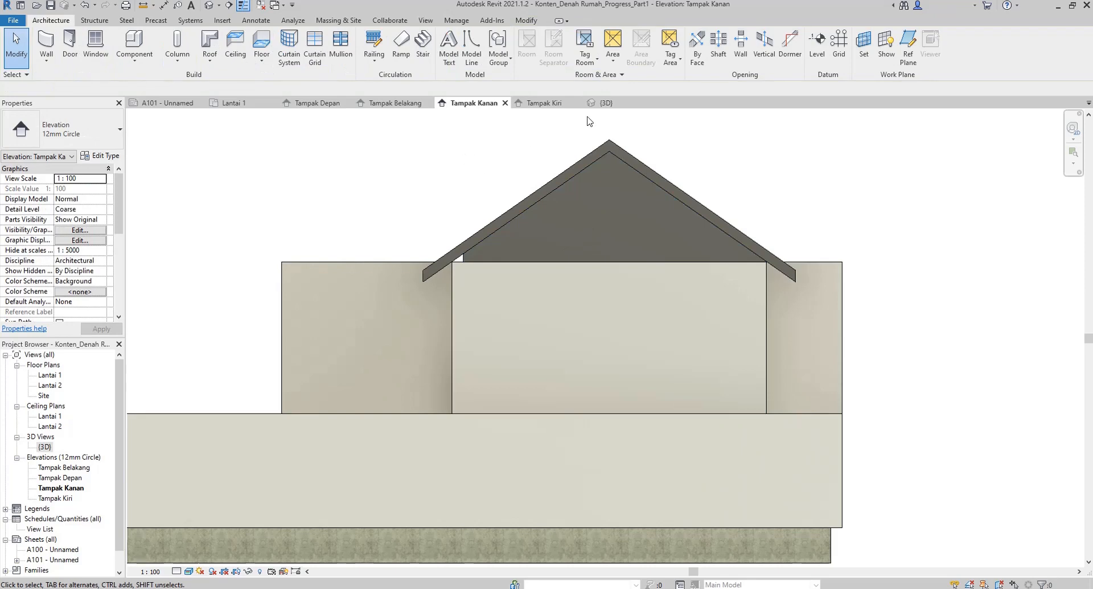
Extend the roof's right end beyond the outer wall face in the Tampak Depan elevation to form an overhang.
left_click(604, 103)
scroll(623, 353, "up", 2)
middle_click_drag(623, 346, 796, 285, "shift")
left_click(803, 325)
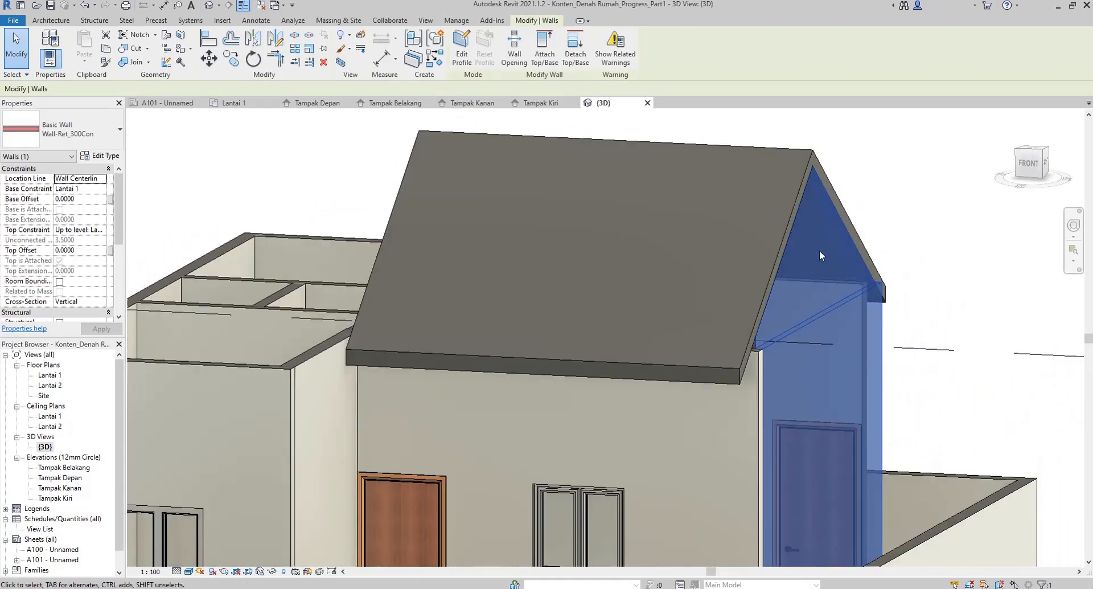
key("Escape")
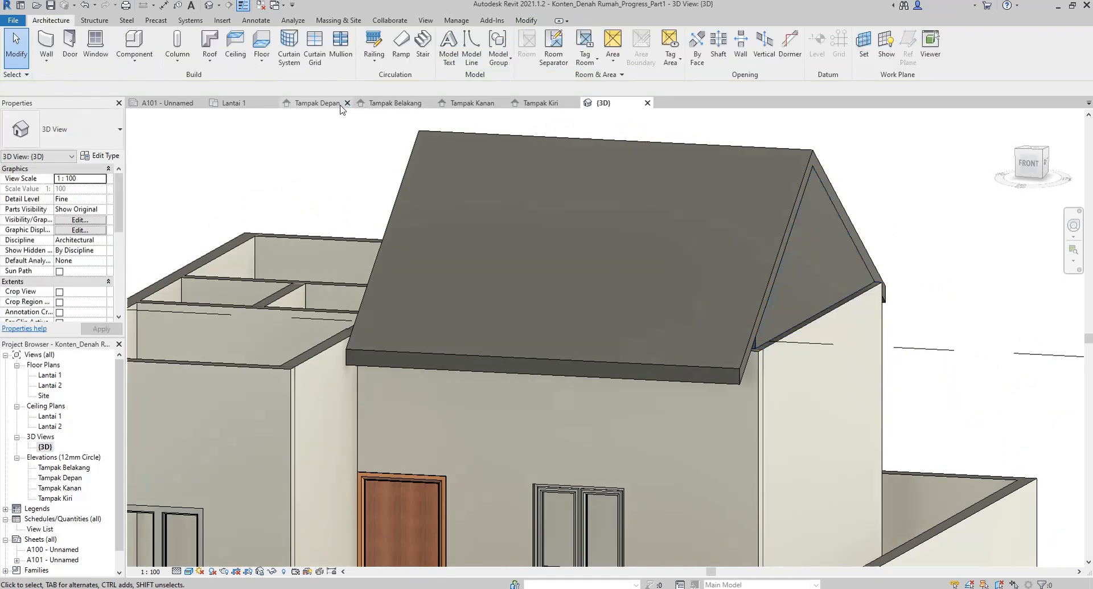
left_click(341, 107)
left_click(785, 247)
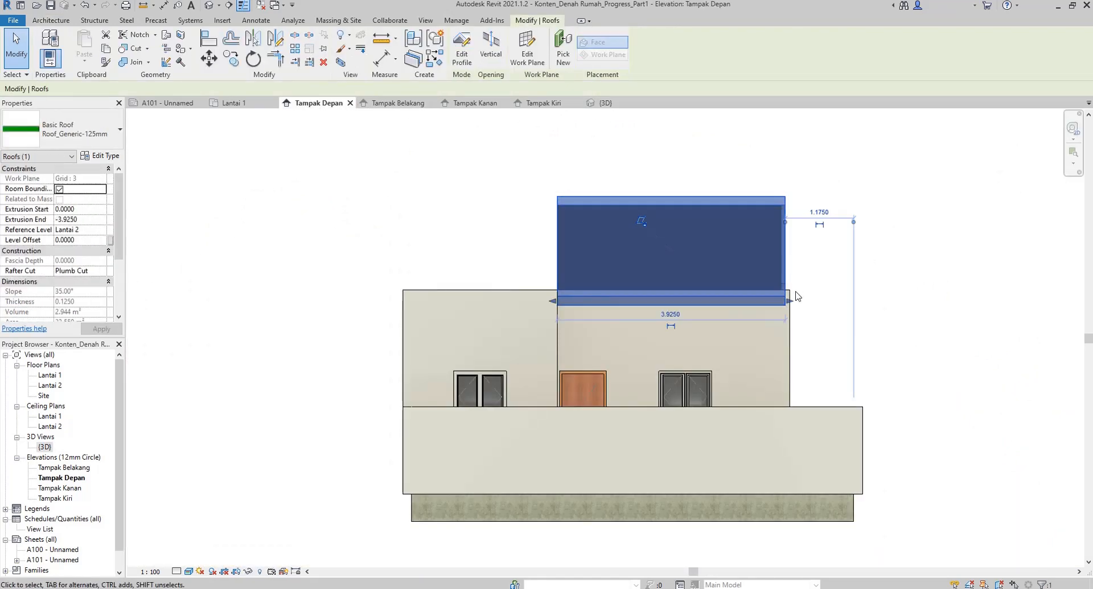
left_click_drag(791, 303, 808, 303)
left_click(562, 124)
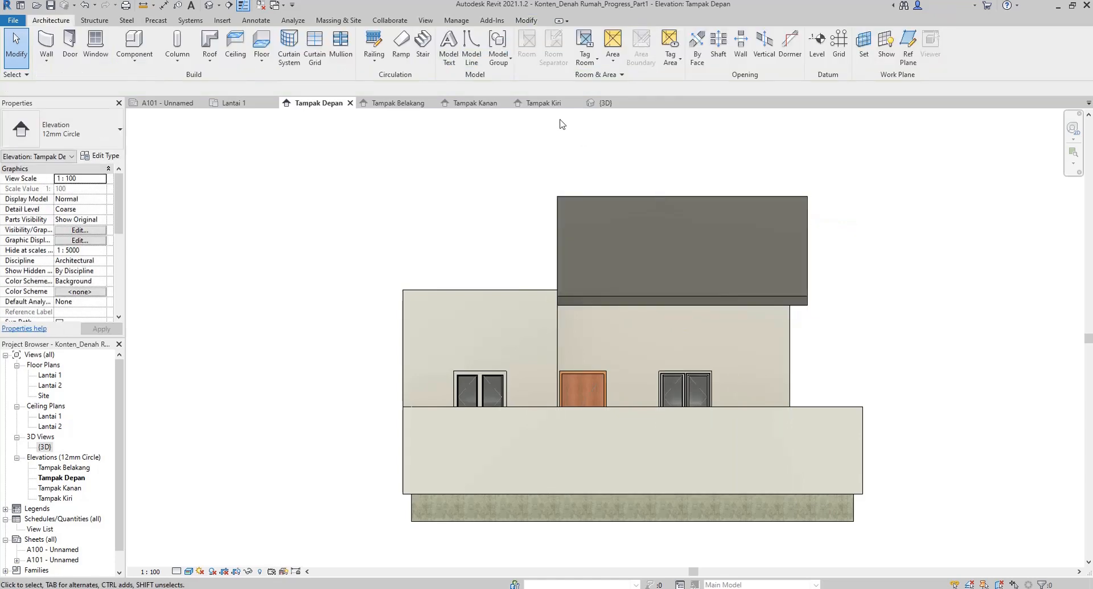
Attach the top of the middle block's front wall to the gable roof in the 3D view.
left_click(605, 103)
middle_click_drag(793, 227, 809, 251, "shift")
scroll(617, 322, "up", 2)
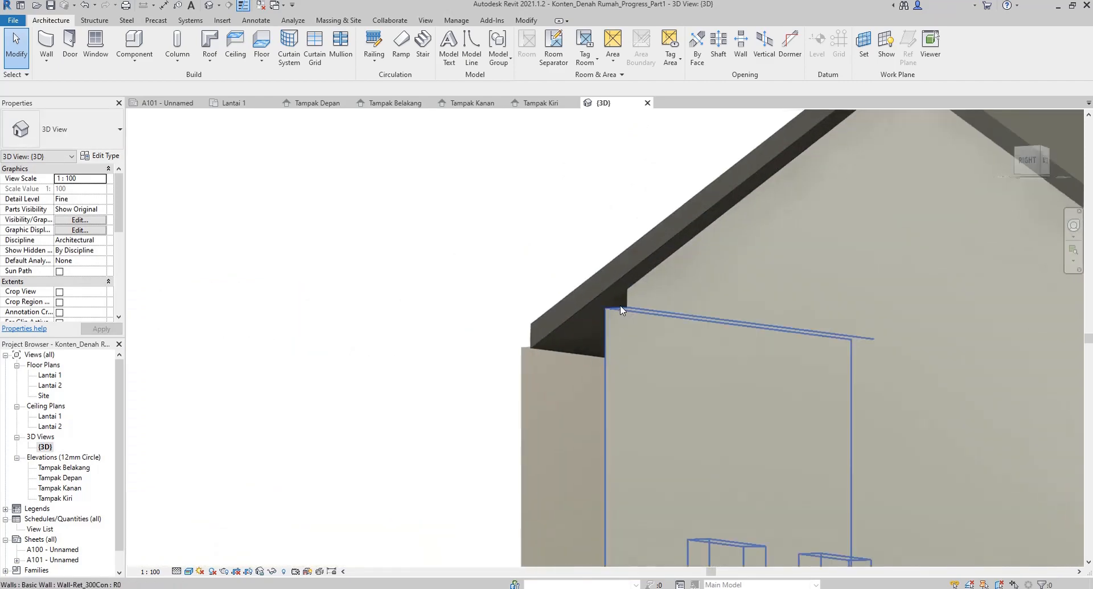
mouse_move(607, 314)
middle_mouse_down("shift")
mouse_move(652, 305)
mouse_move(688, 317)
mouse_move(598, 311)
middle_mouse_up("shift")
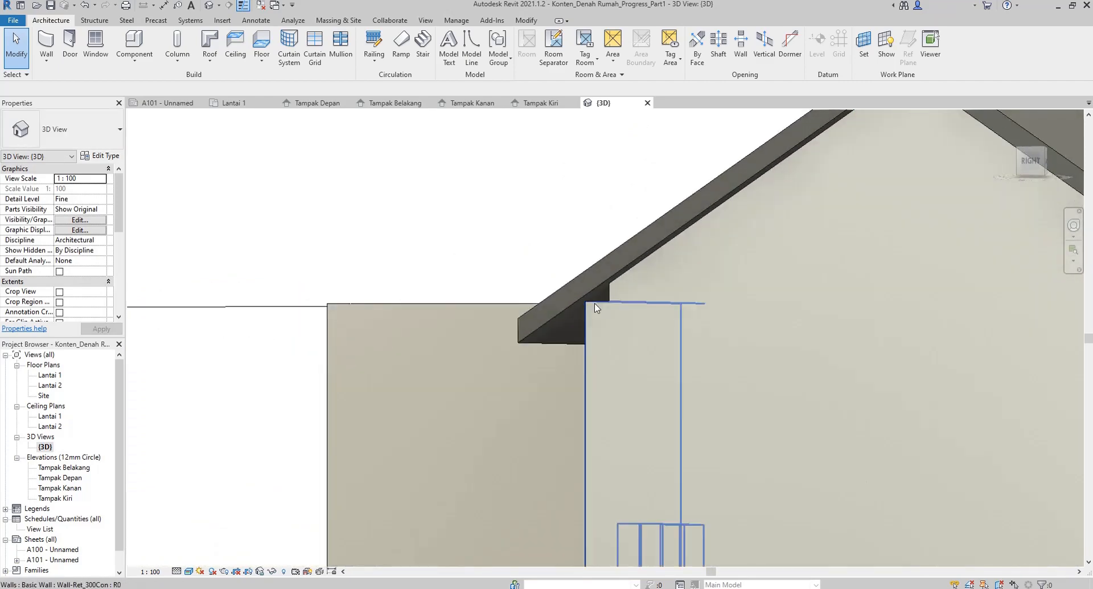
left_click(592, 310)
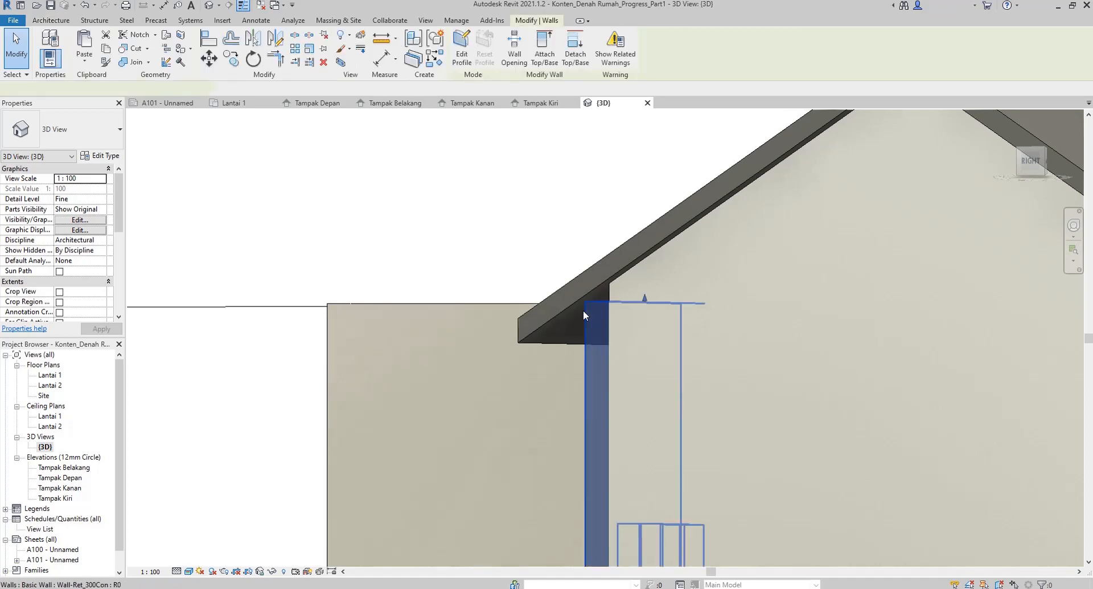
left_click(547, 47)
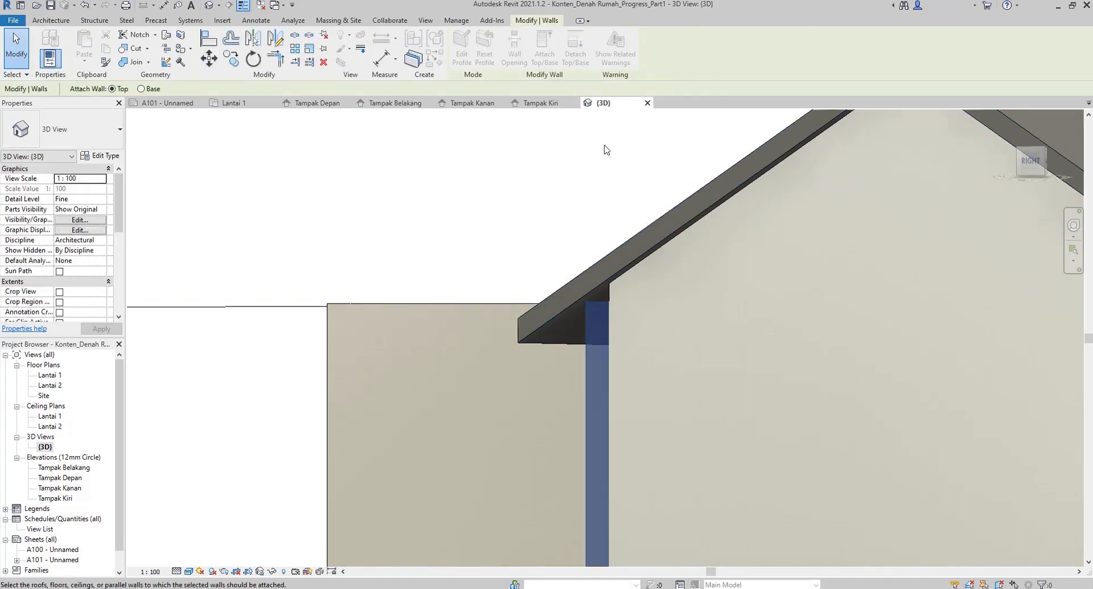
left_click(676, 207)
key("Escape")
Attach the top of the middle block's back wall, which contains the door, to the gable roof in the 3D view.
middle_click_drag(748, 250, 587, 349, "shift")
left_click(806, 308)
scroll(581, 315, "down", 3)
scroll(626, 319, "up", 3)
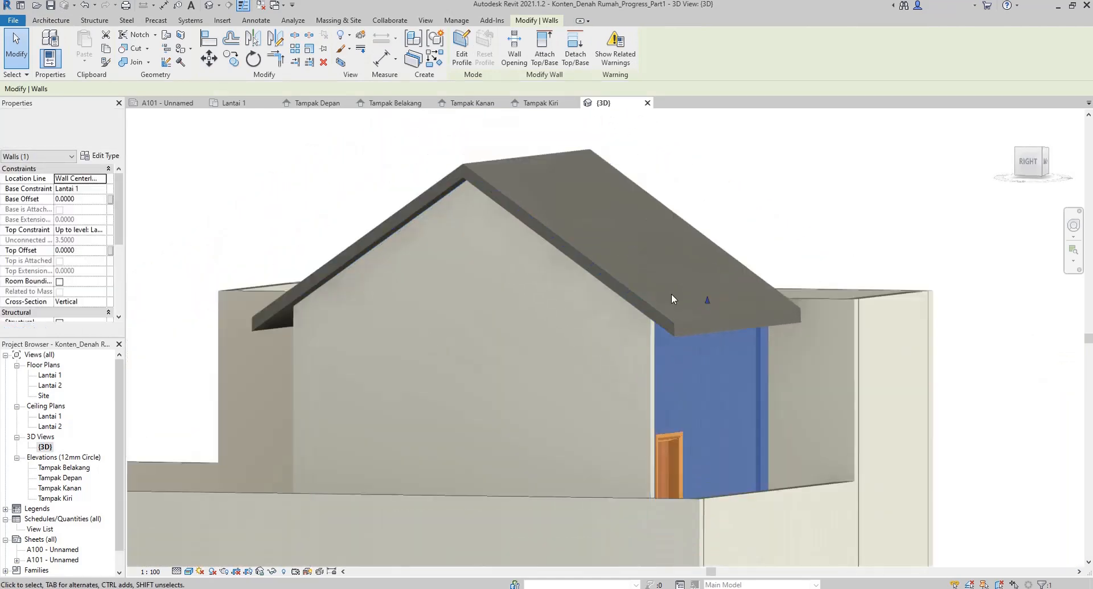
left_click(545, 55)
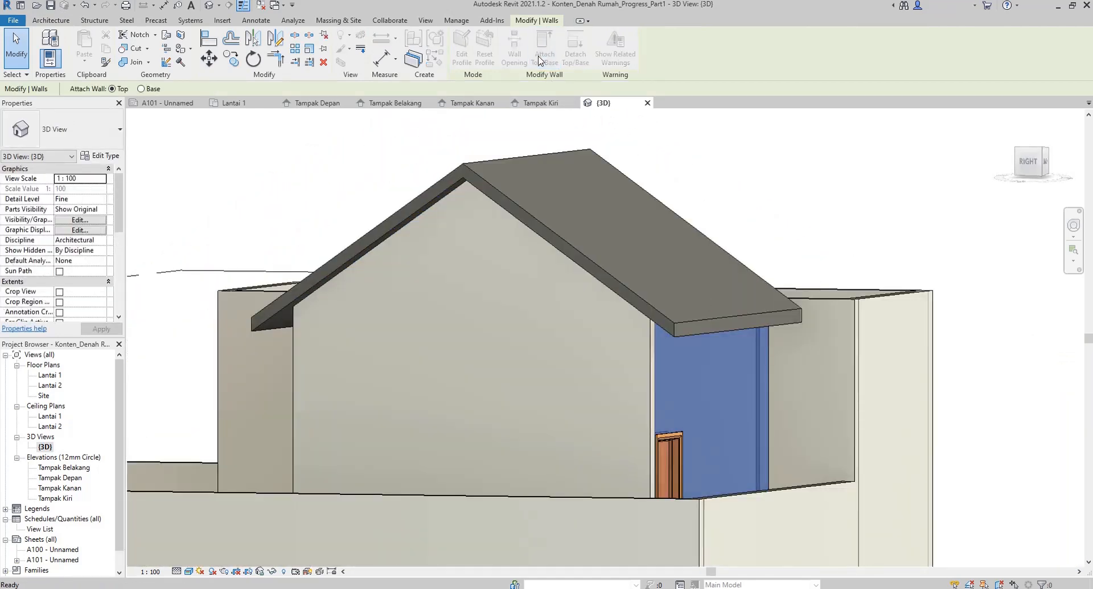
left_click(524, 210)
key("Escape")
mouse_move(548, 214)
middle_mouse_down("shift")
mouse_move(660, 252)
mouse_move(727, 249)
mouse_move(766, 237)
mouse_move(774, 222)
mouse_move(800, 250)
mouse_move(615, 274)
middle_mouse_up("shift")
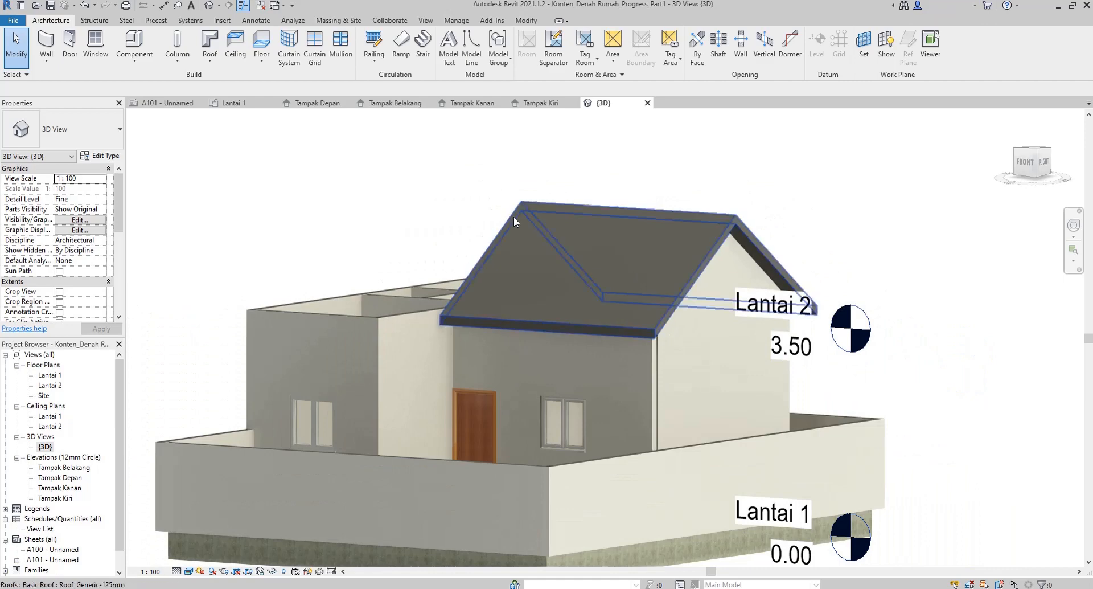
Start a roof by extrusion in the Tampak Kiri elevation on work plane Grid : 1 with reference level Lantai 2 and offset 0.0000.
middle_click_drag(514, 216, 492, 319, "shift")
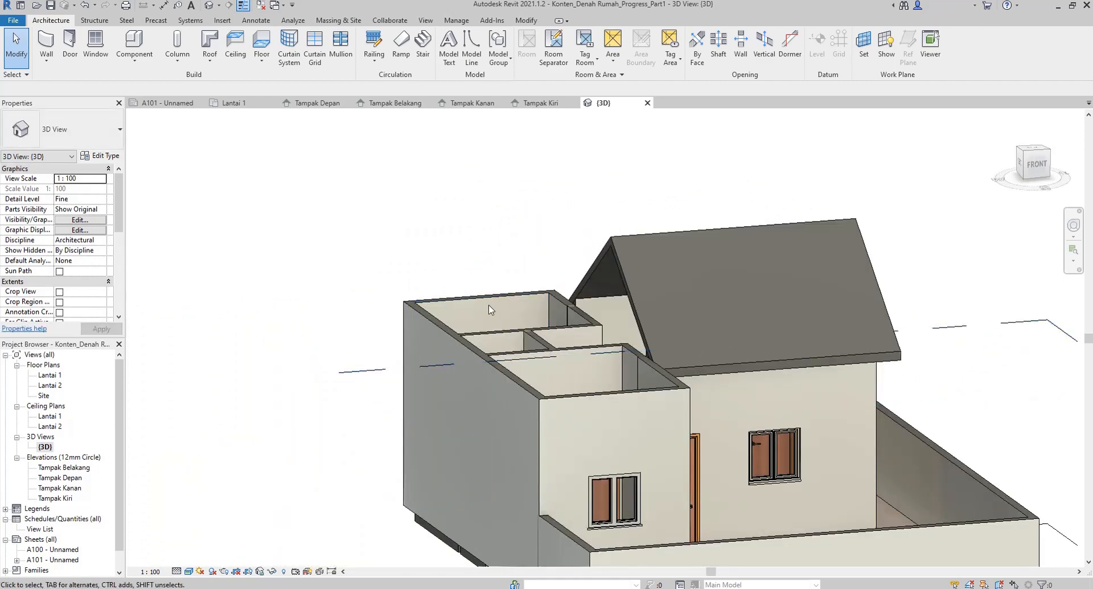
scroll(431, 272, "down", 2)
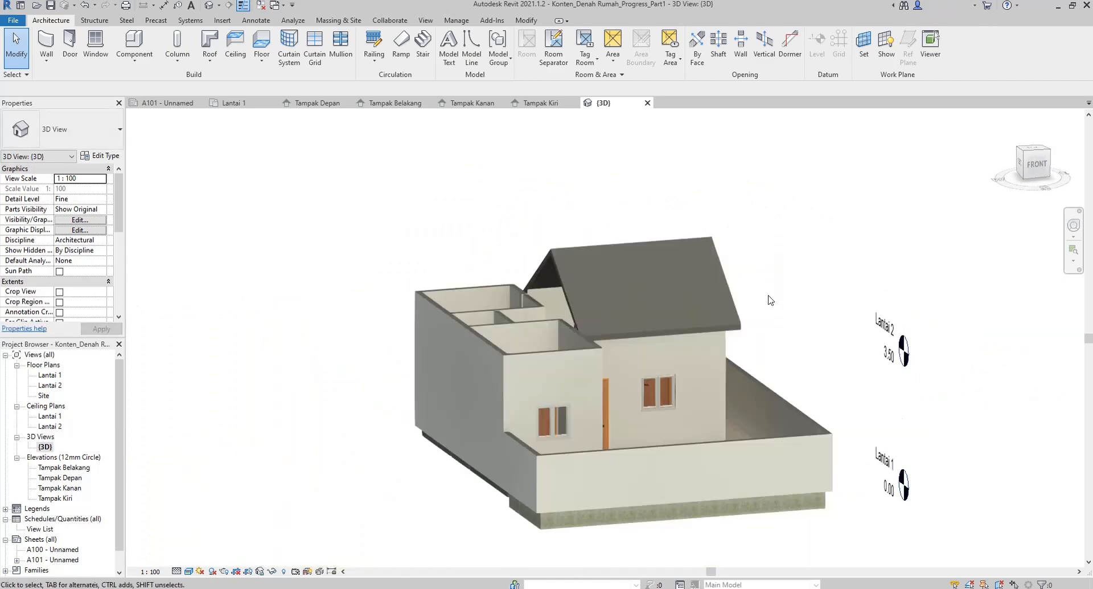
middle_click_drag(769, 298, 625, 328, "shift")
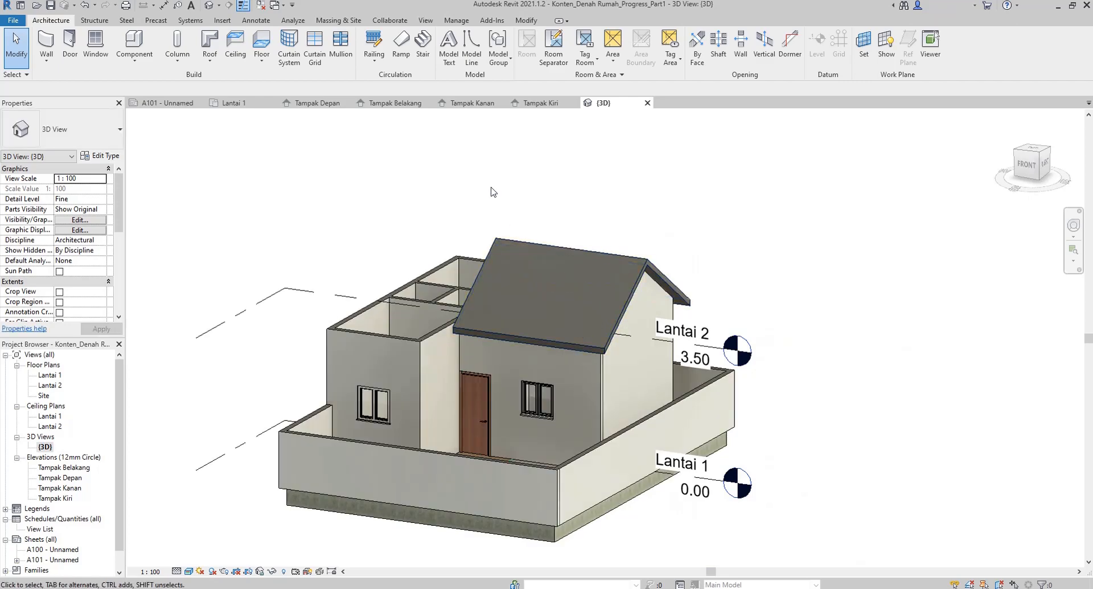
left_click(473, 102)
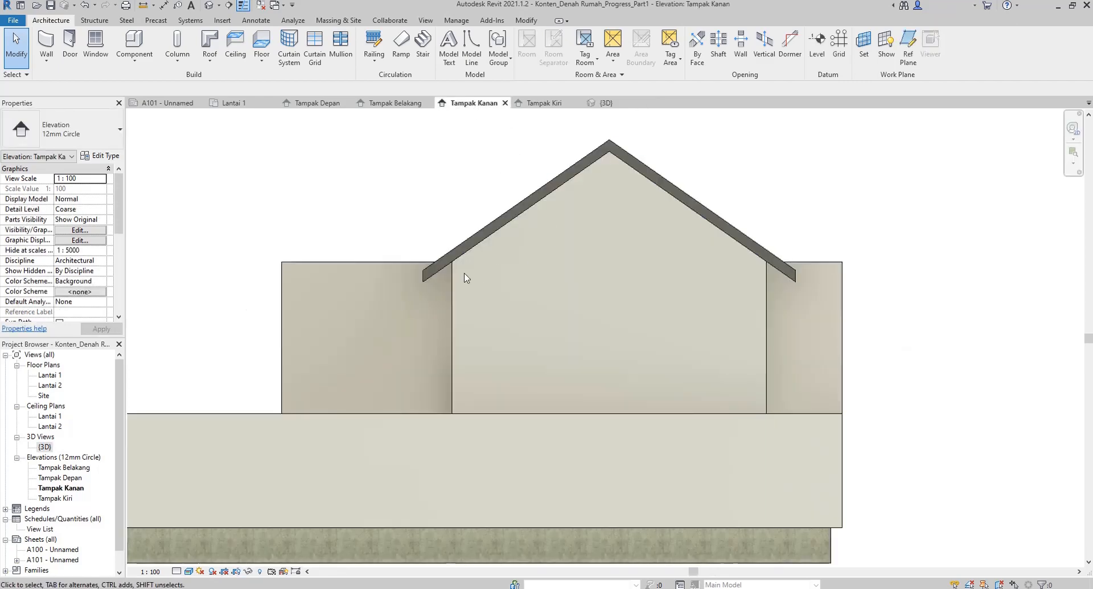
left_click(544, 103)
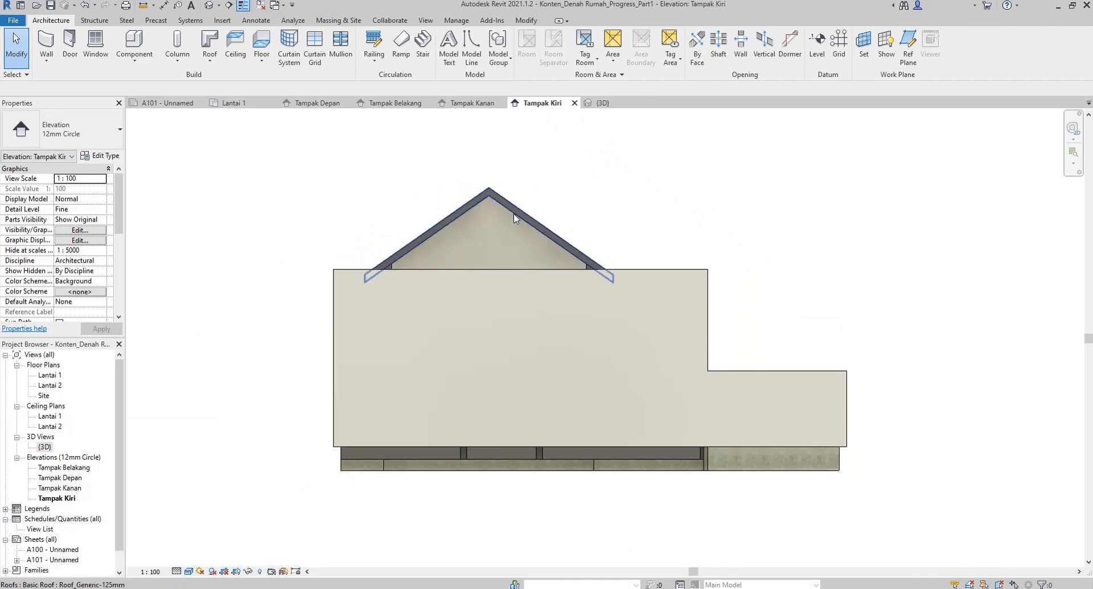
left_click(211, 60)
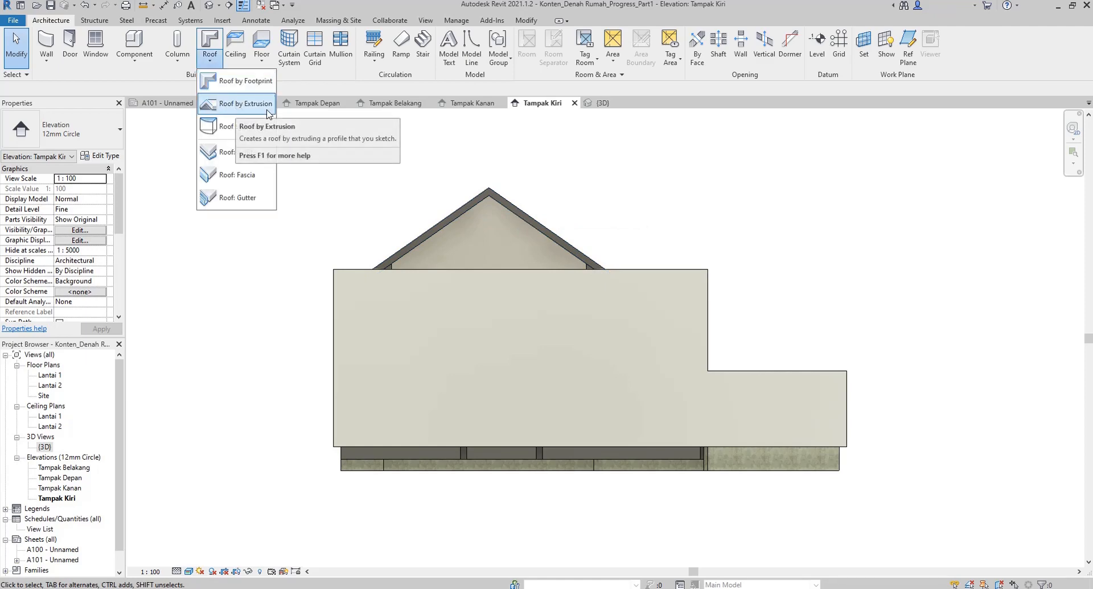
left_click(242, 104)
left_click(547, 301)
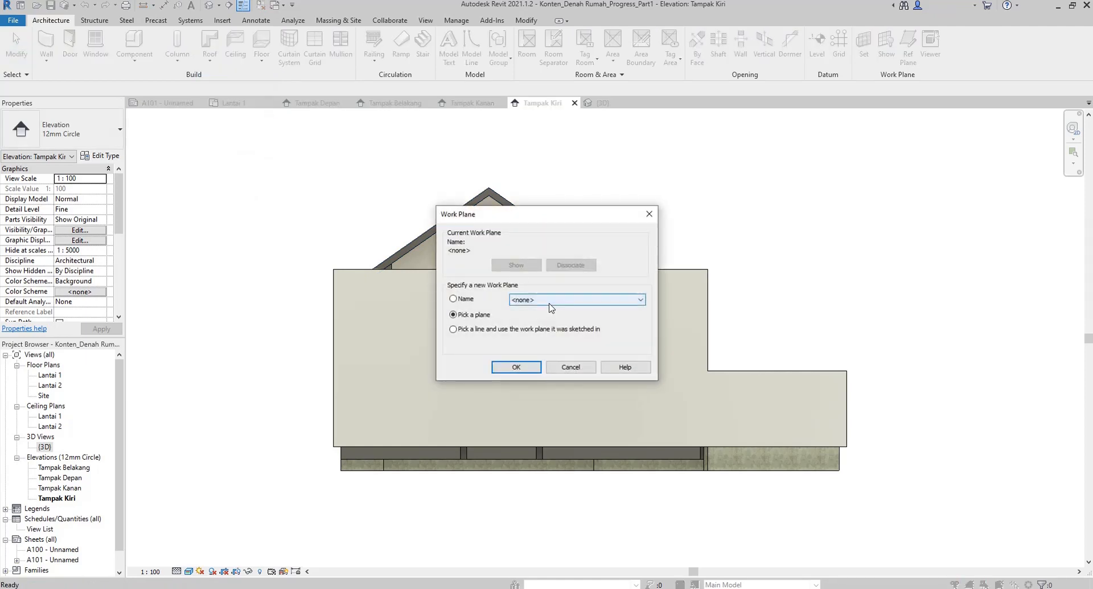
left_click(535, 317)
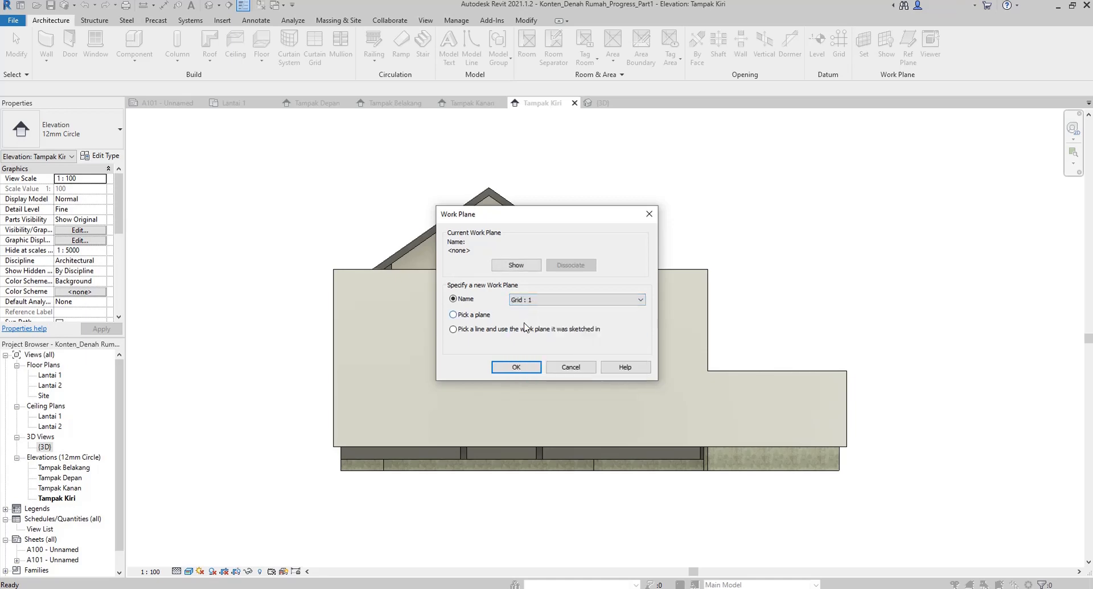
left_click(516, 368)
left_click(552, 319)
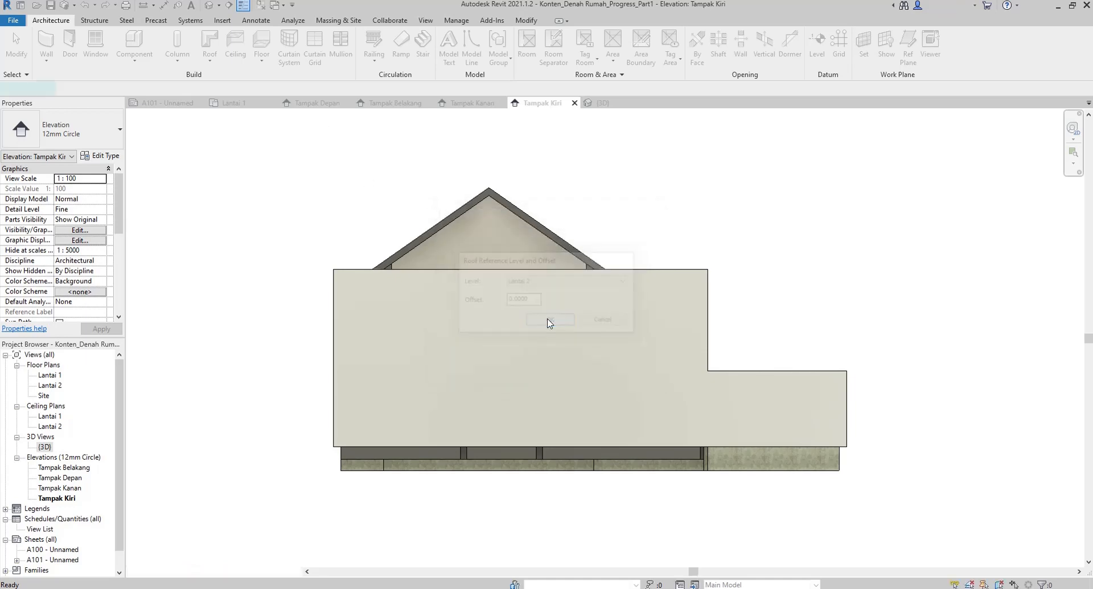
Sketch the left slope line in Tampak Kiri from the long wall's upper left corner, rising about 35° above the existing gable.
left_click(233, 104)
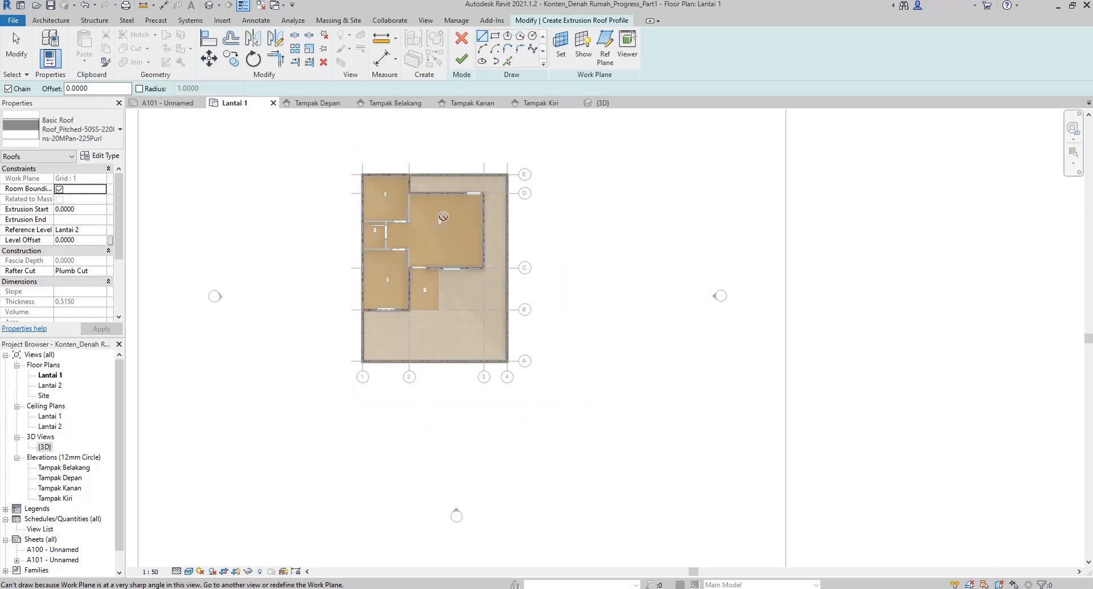
left_click(537, 105)
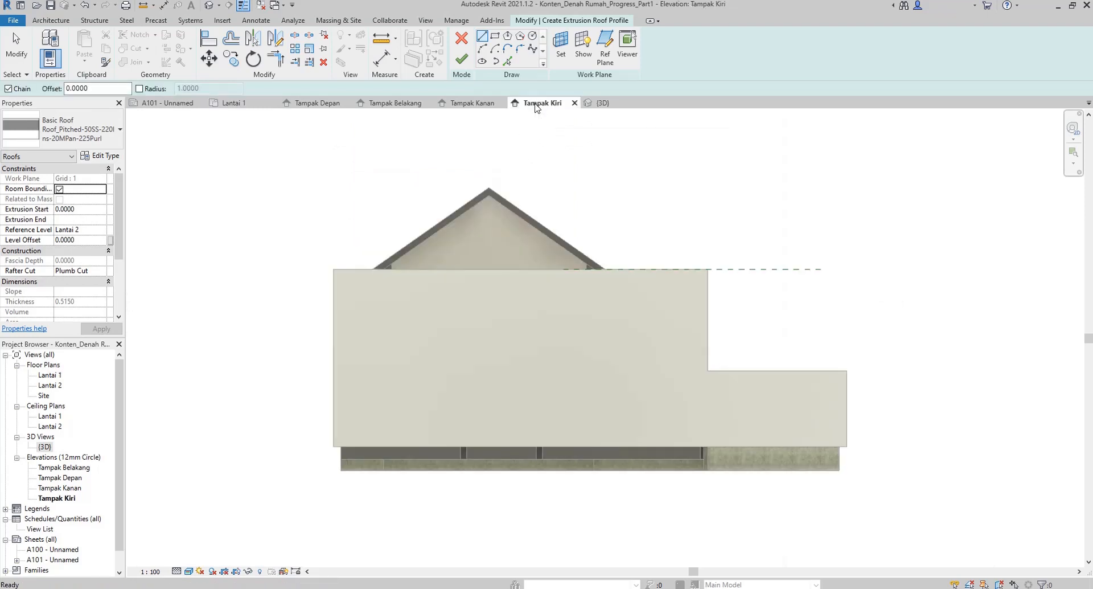
scroll(333, 267, "up", 3)
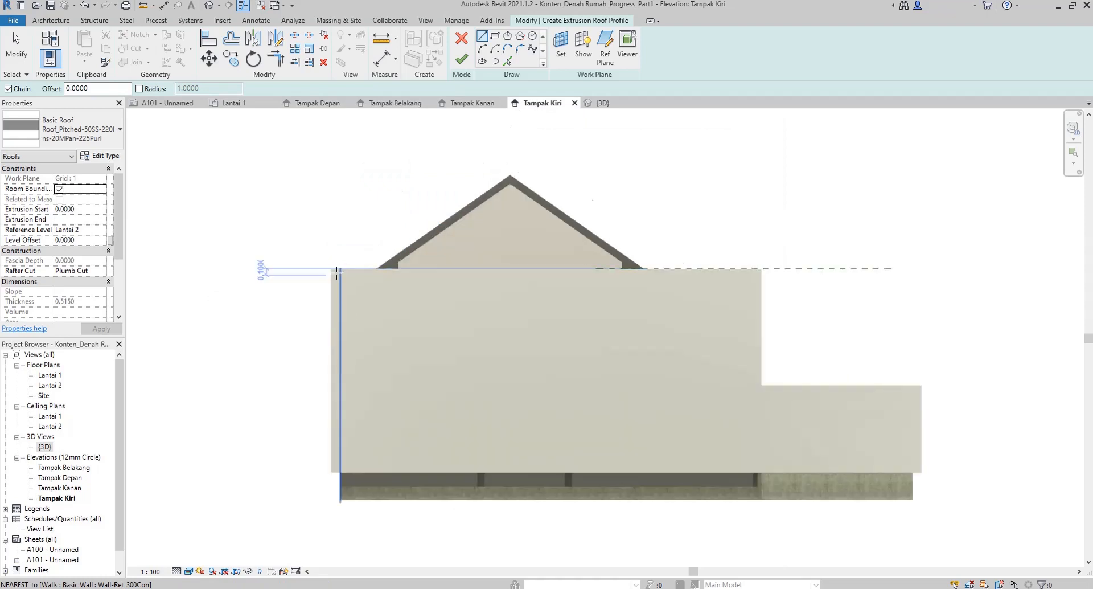
left_click(334, 268)
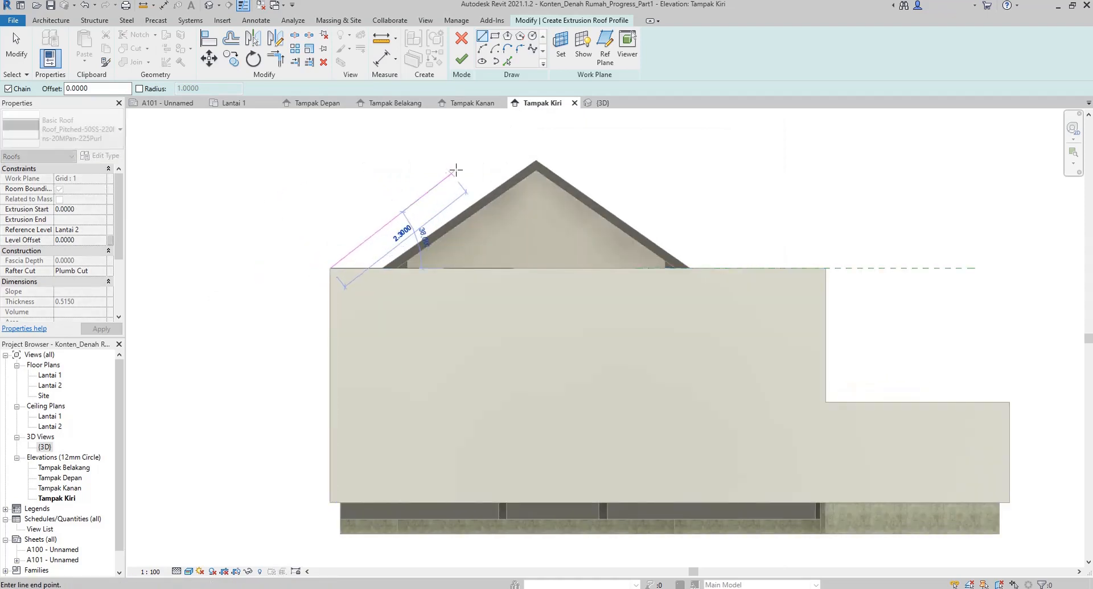
left_click(532, 126)
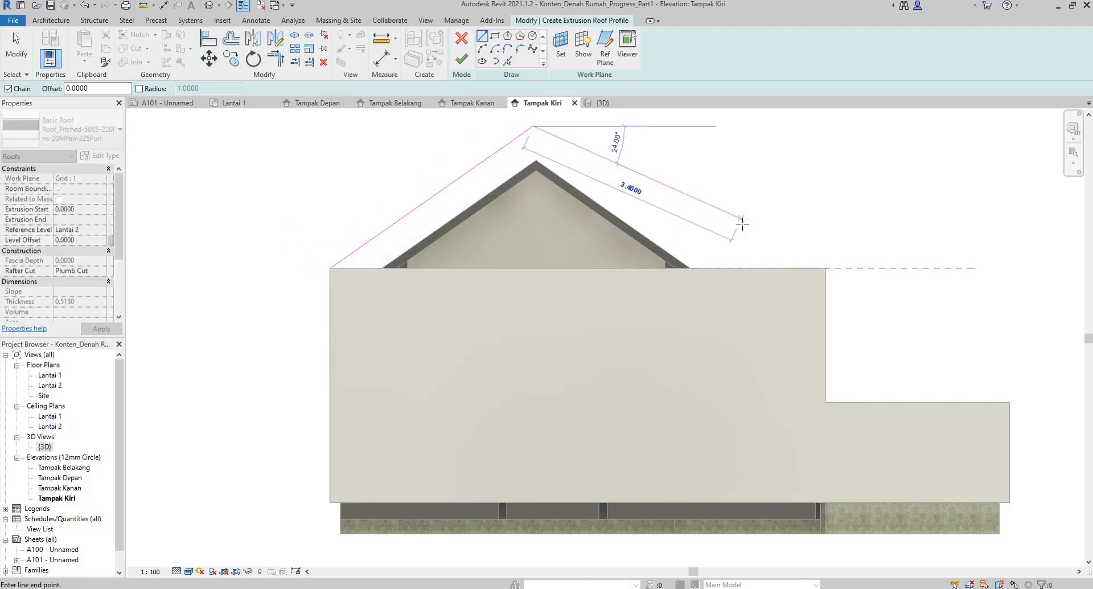
key("Escape")
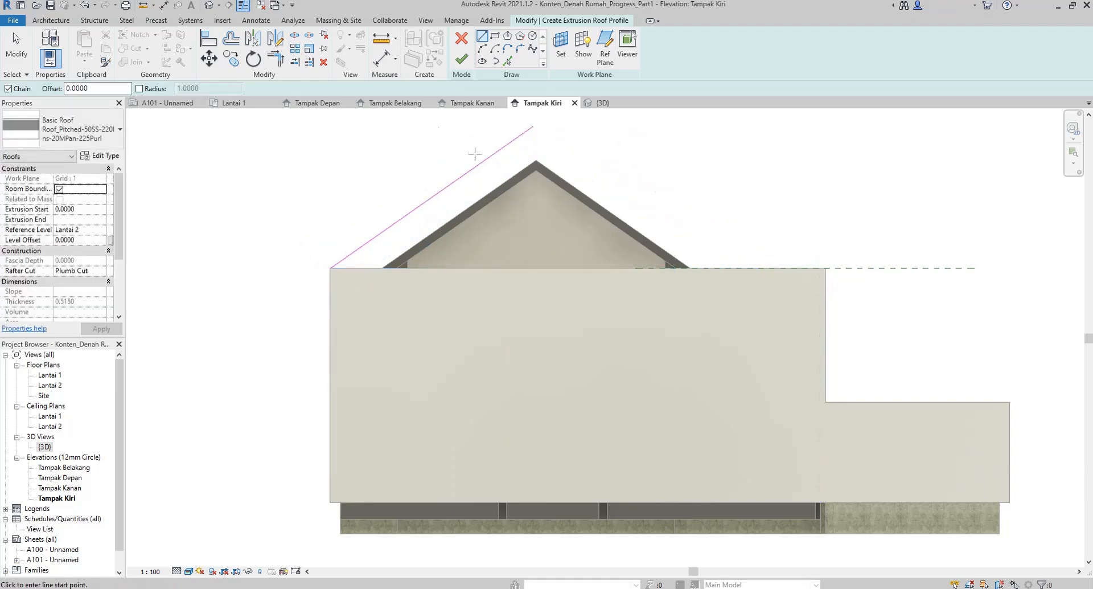
Sketch the right slope line from the long wall's upper right corner, rising about 35° back toward the ridge.
left_click(826, 268)
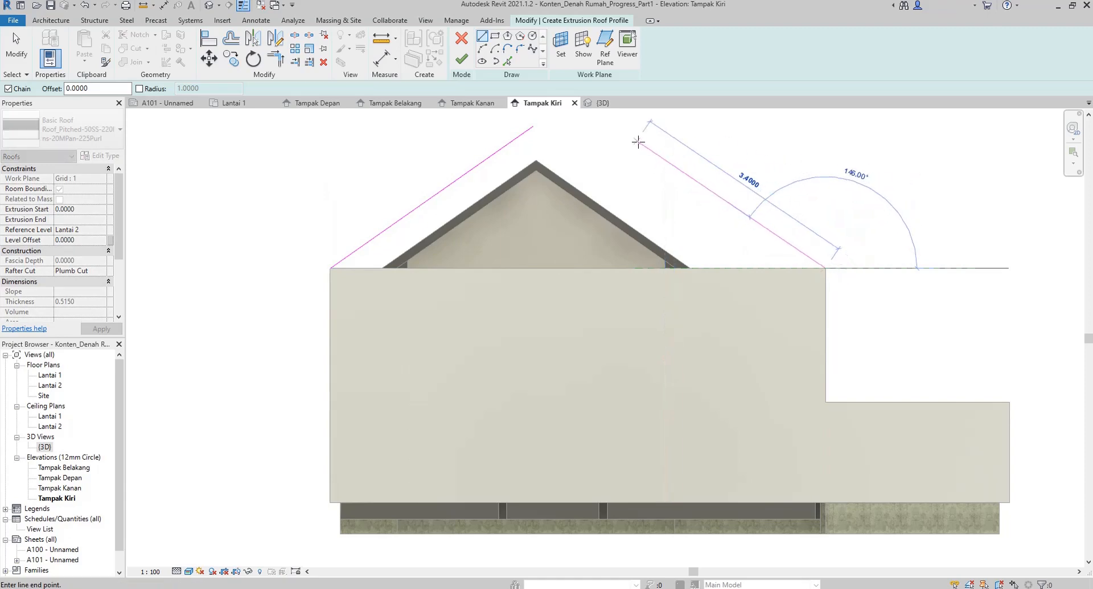
key("Escape")
middle_click_drag(826, 267, 736, 322)
left_click(736, 322)
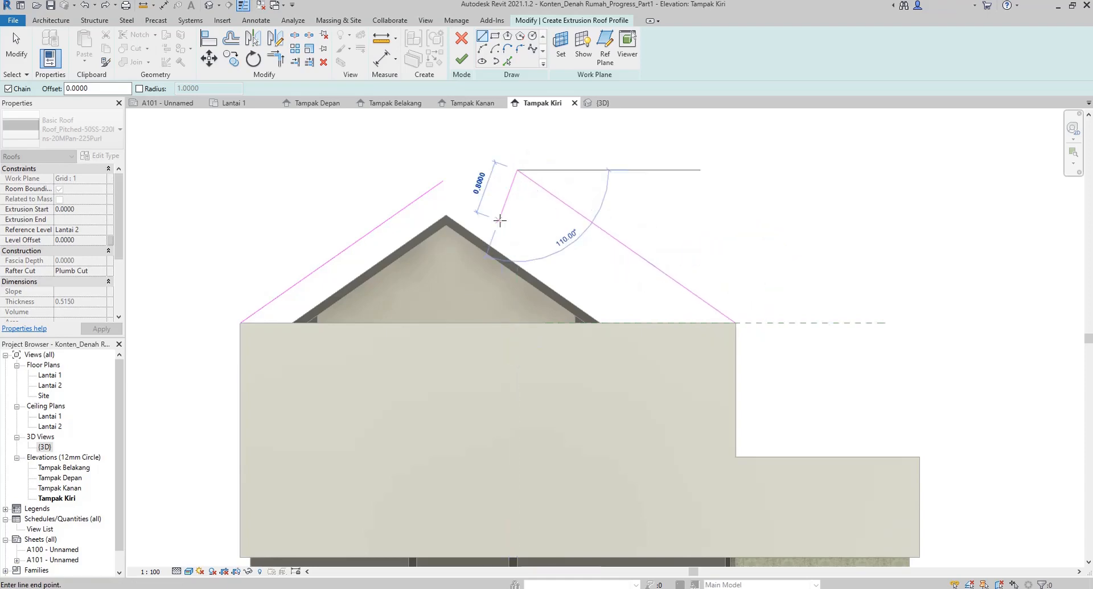
key("Escape")
key("Escape")
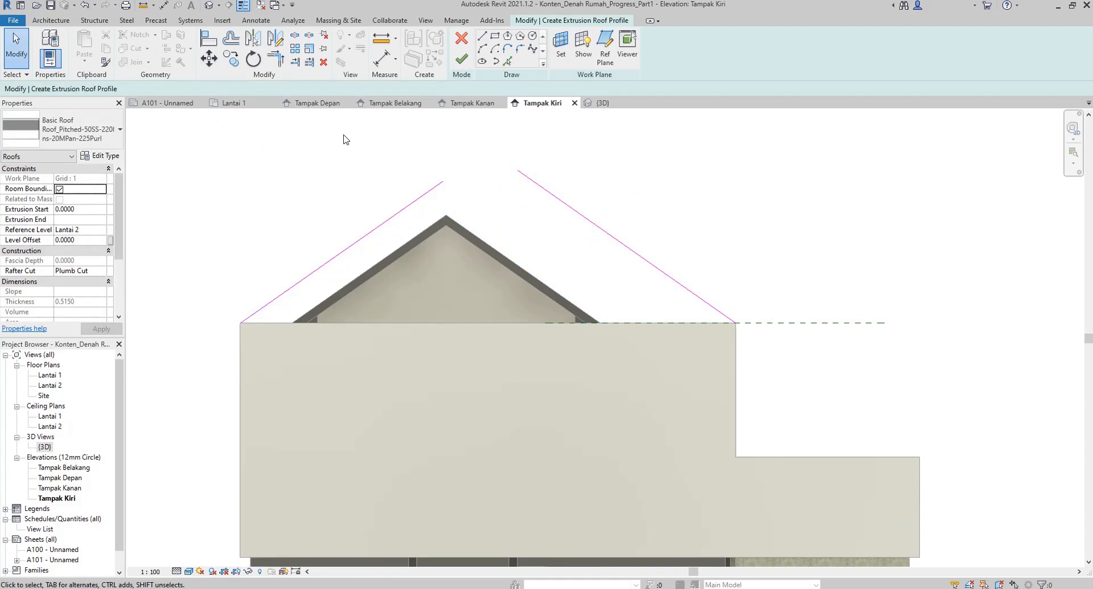
Join the two slope lines at a ridge corner with Trim/Extend to Corner.
left_click(275, 64)
left_click(442, 184)
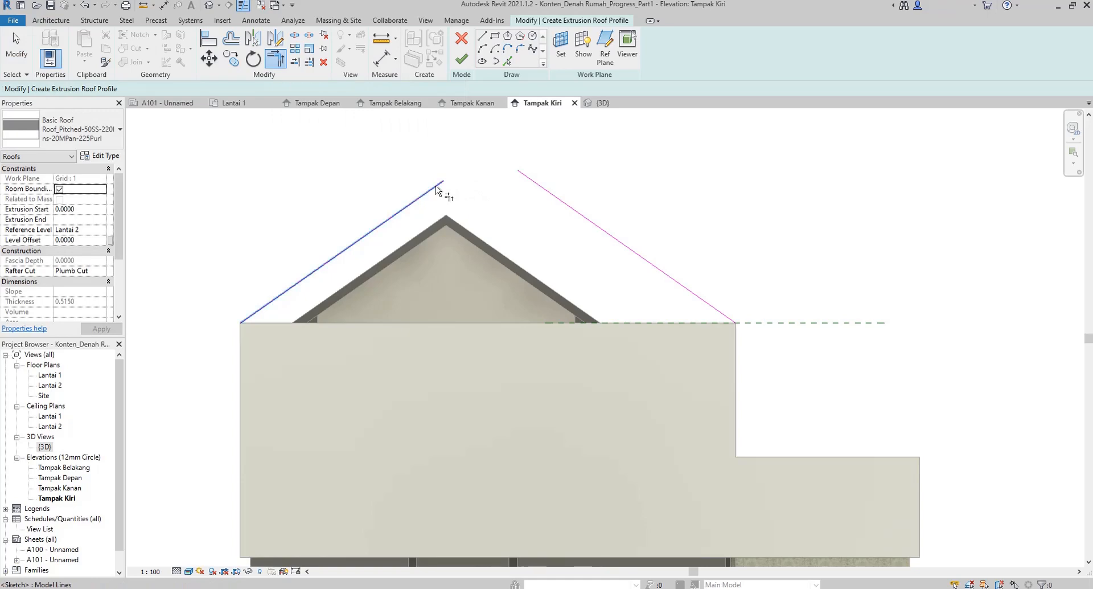
left_click(543, 193)
key("Escape")
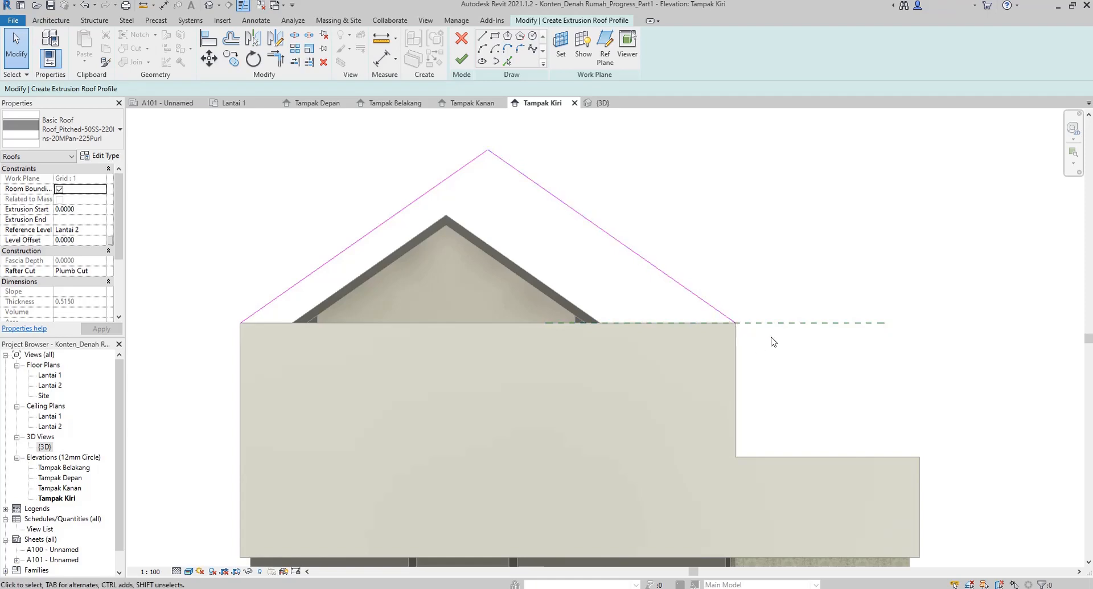
Lengthen the right slope line past the long wall's edge to 5.2000 m and finish the roof sketch.
left_click(716, 310)
left_click_drag(737, 323, 768, 344)
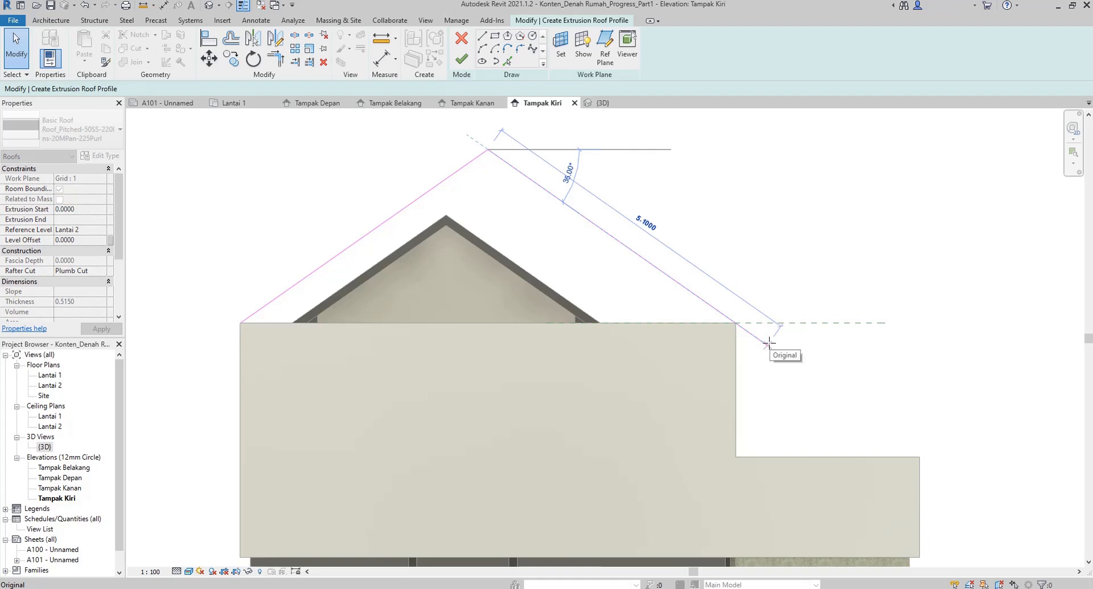
left_click_drag(773, 346, 773, 348)
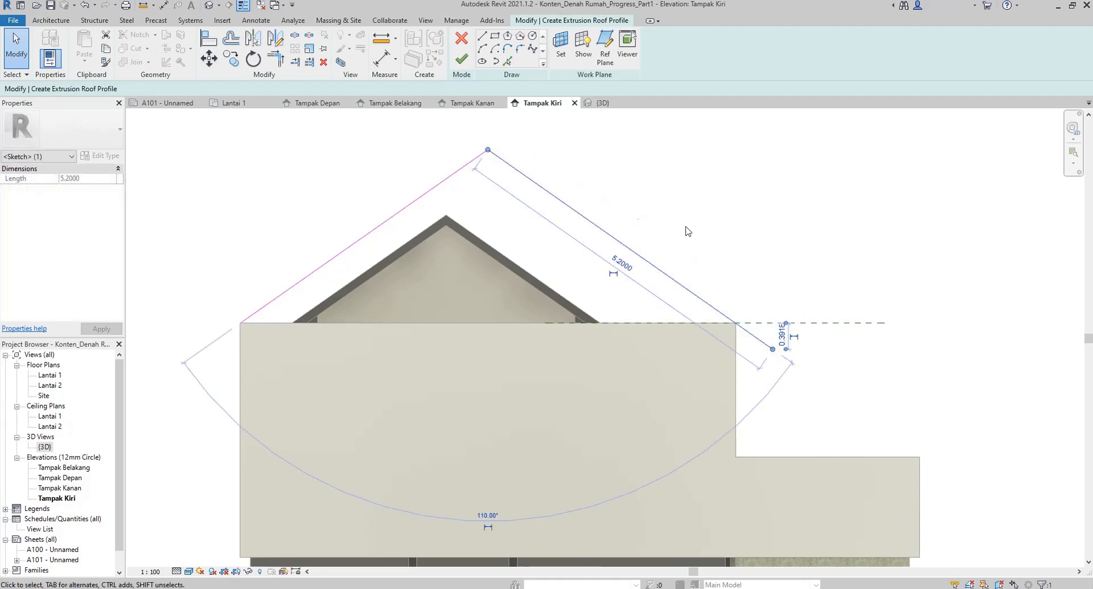
left_click(462, 59)
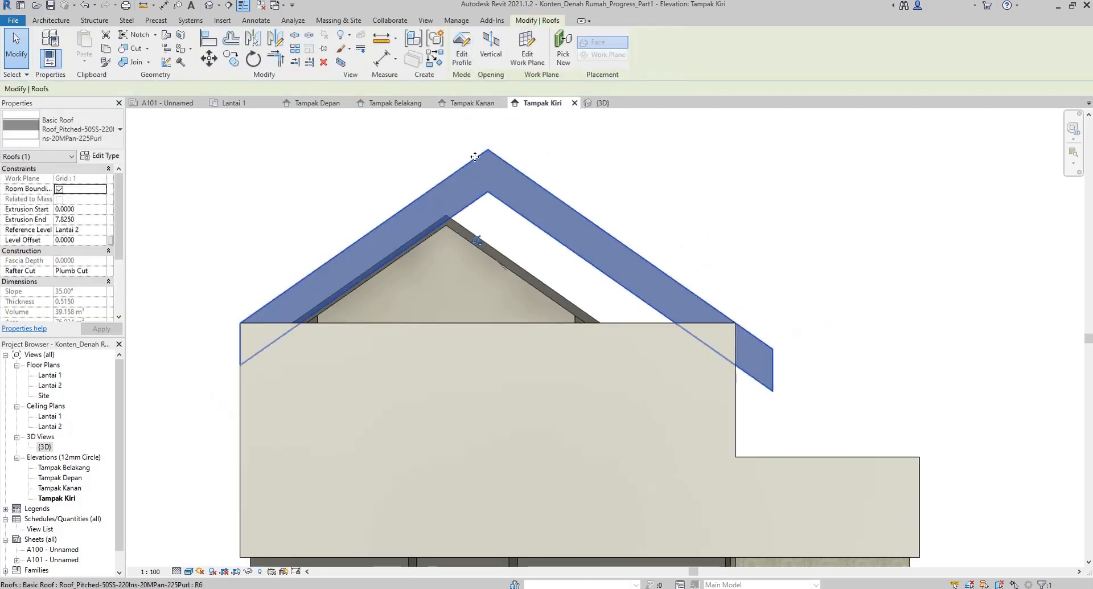
Change the new large roof's type to Roof_Generic-125mm while viewing it in the 3D view.
left_click(601, 103)
middle_click_drag(604, 194, 377, 250, "shift")
scroll(281, 237, "up", 3)
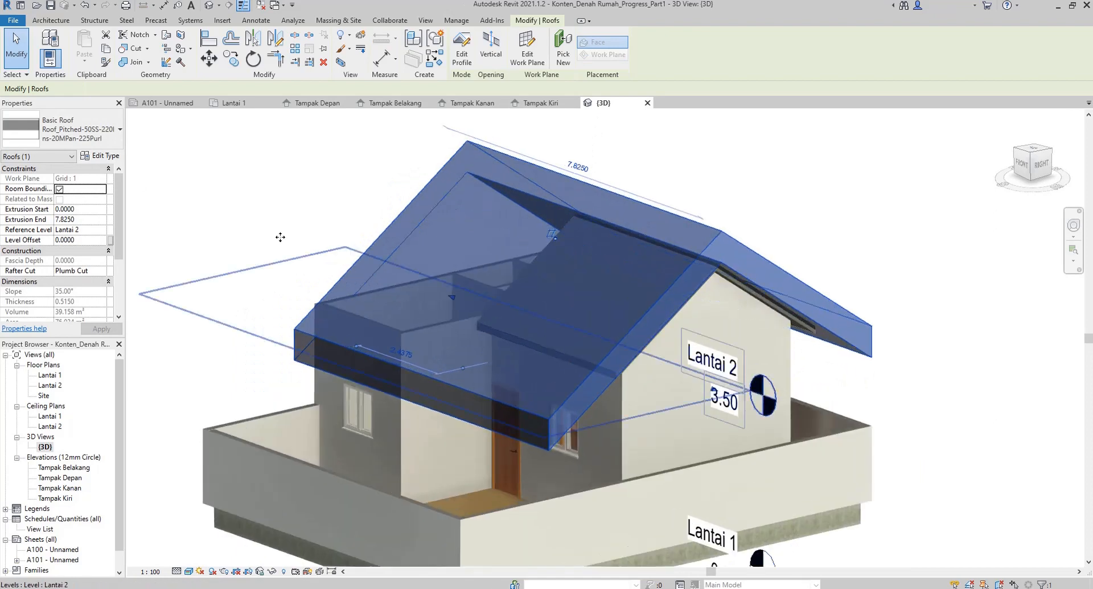
left_click(79, 130)
left_click(110, 232)
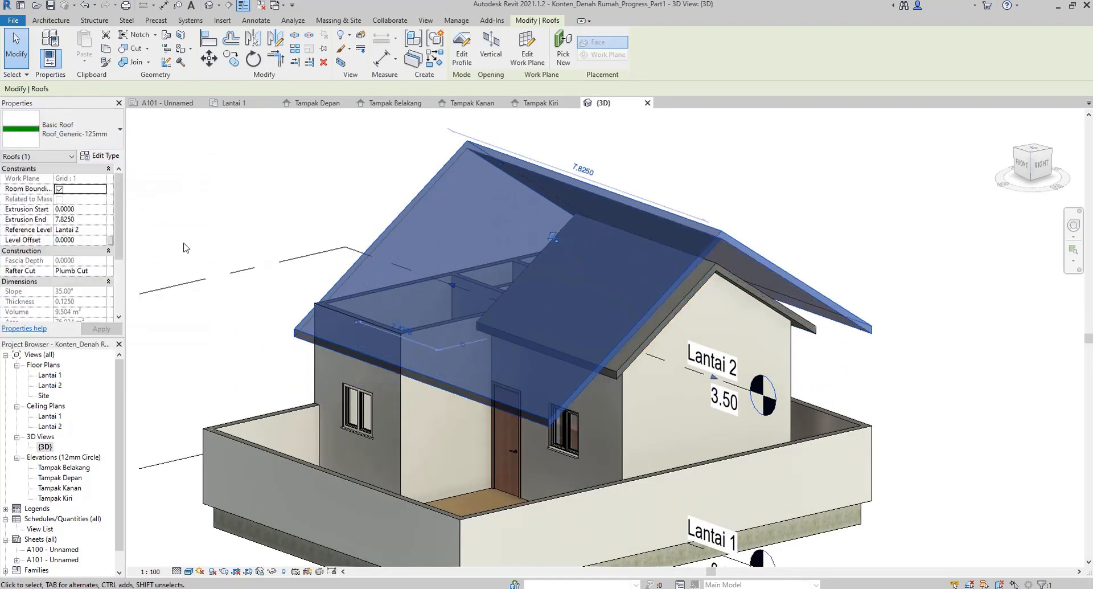
left_click(303, 203)
middle_click_drag(572, 230, 701, 222, "shift")
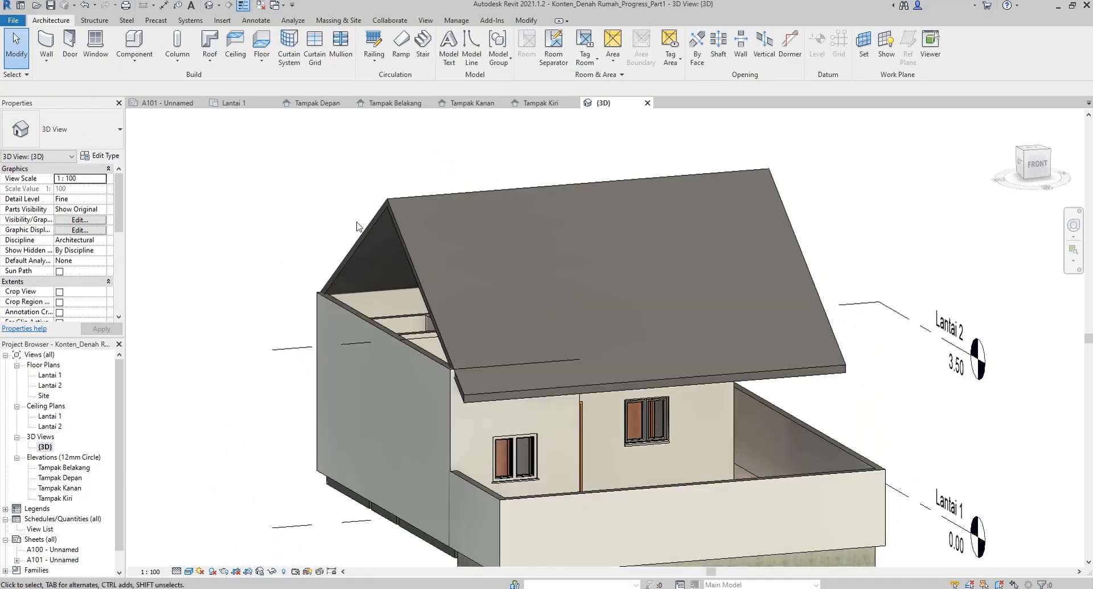
Extend the large roof's left end to the outer wall face in the Tampak Depan elevation, giving an extrusion start of -0.0750.
left_click(317, 102)
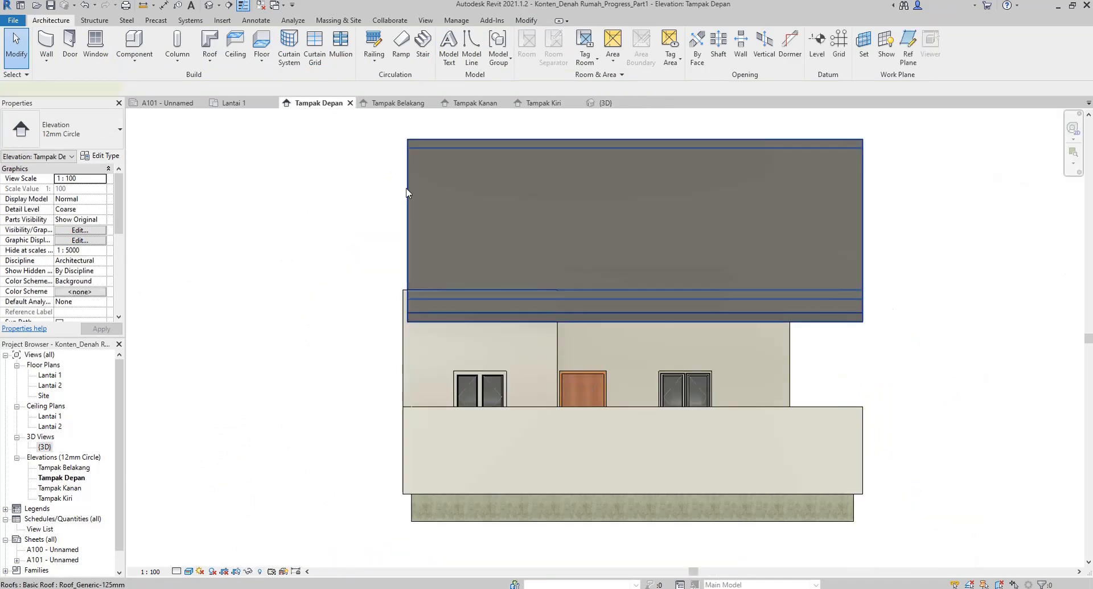
left_click(415, 238)
mouse_move(404, 306)
left_mouse_down()
mouse_move(415, 310)
mouse_move(401, 308)
left_mouse_up()
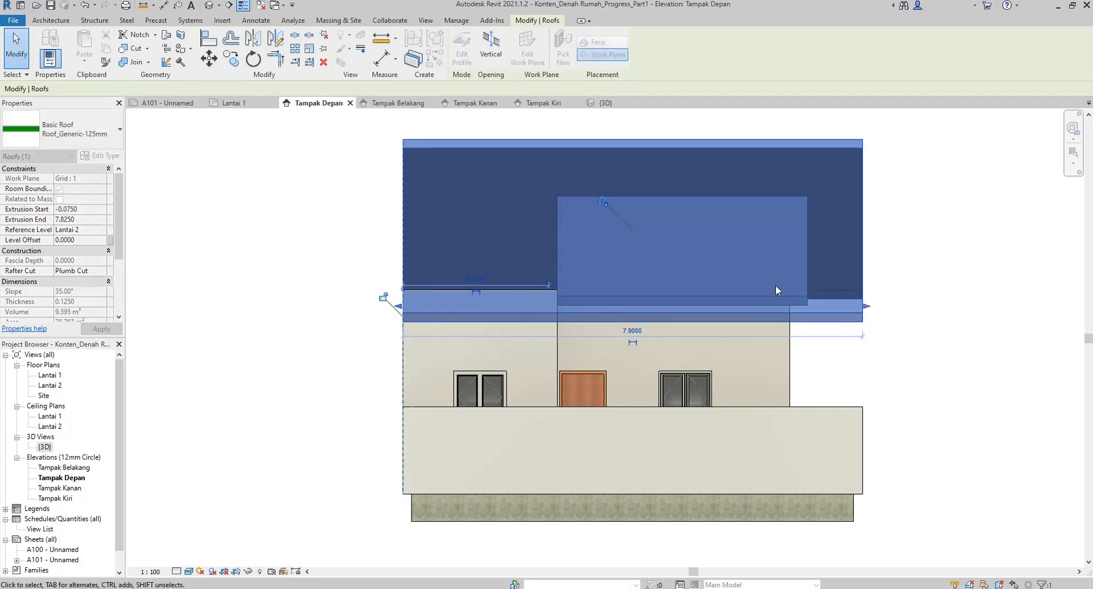
Shorten the large roof's right end in the Tampak Depan elevation to an extrusion end of 3.2250.
left_click_drag(870, 311, 589, 309)
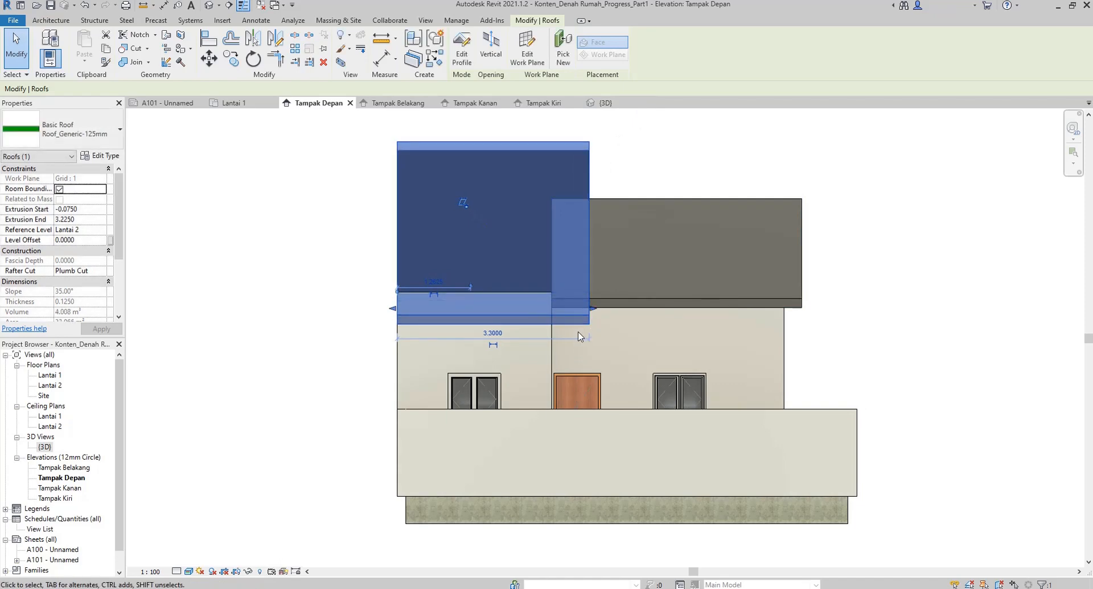
left_click(670, 149)
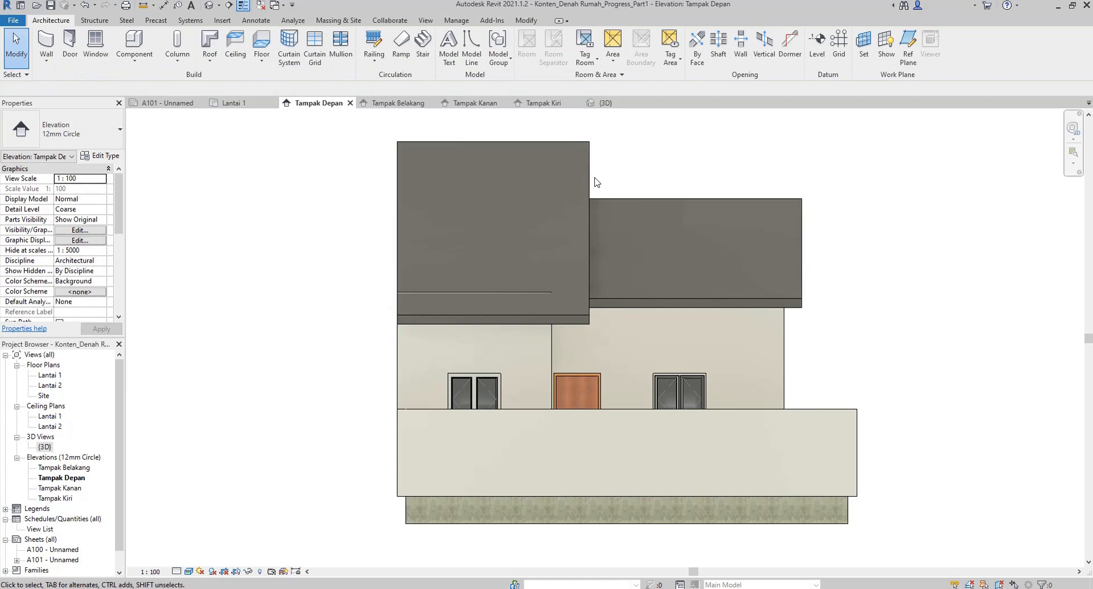
middle_click_drag(528, 232, 533, 234)
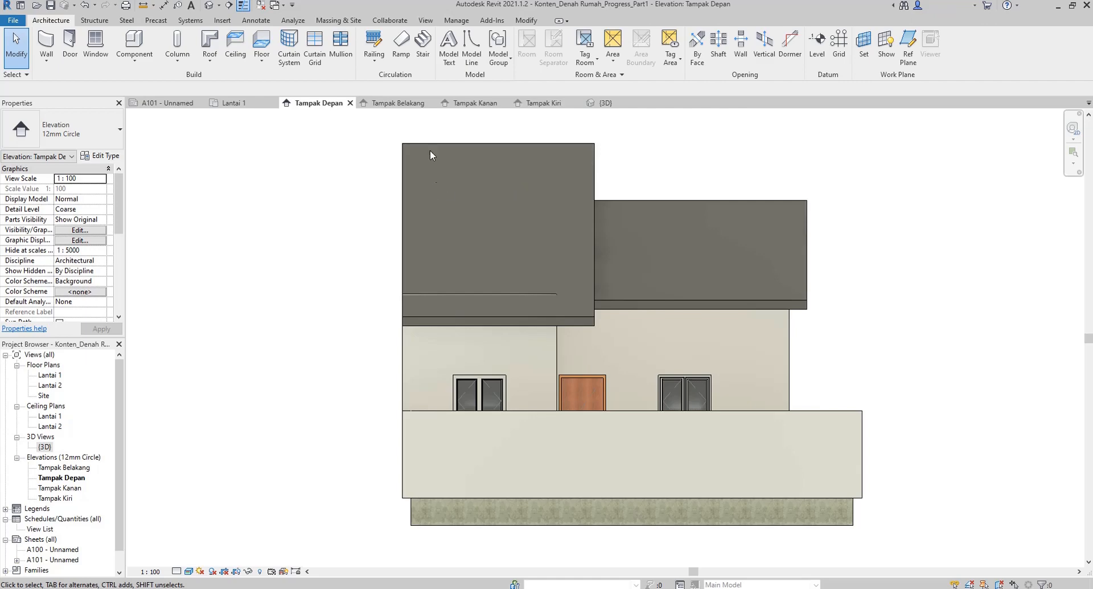
Nudge the large roof upward in the Tampak Kiri elevation until its underside rests on the long wall's top corners.
left_click(543, 103)
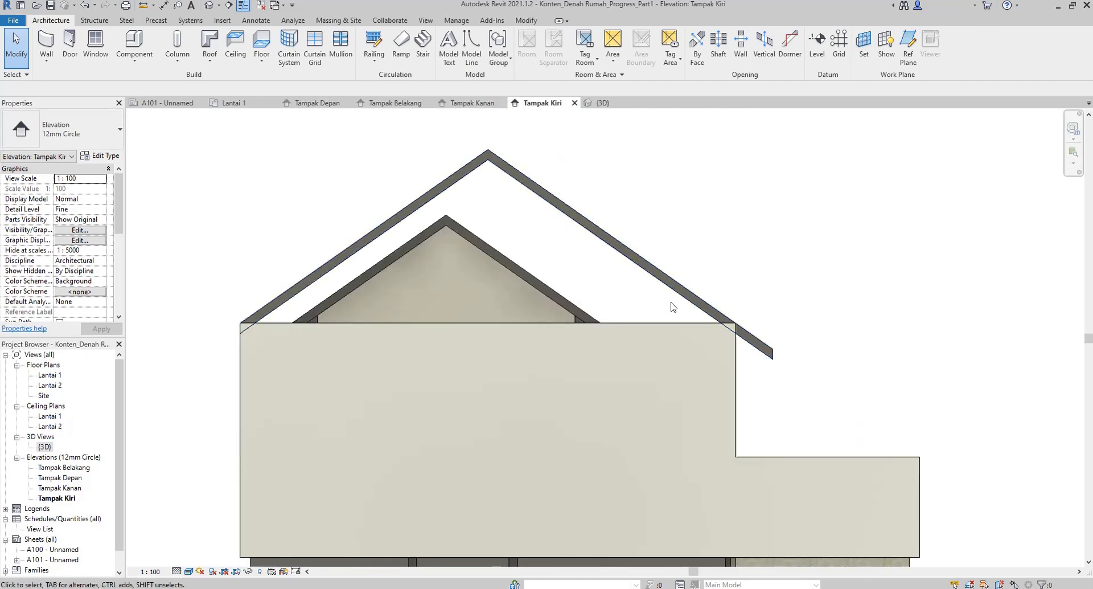
left_click(688, 296)
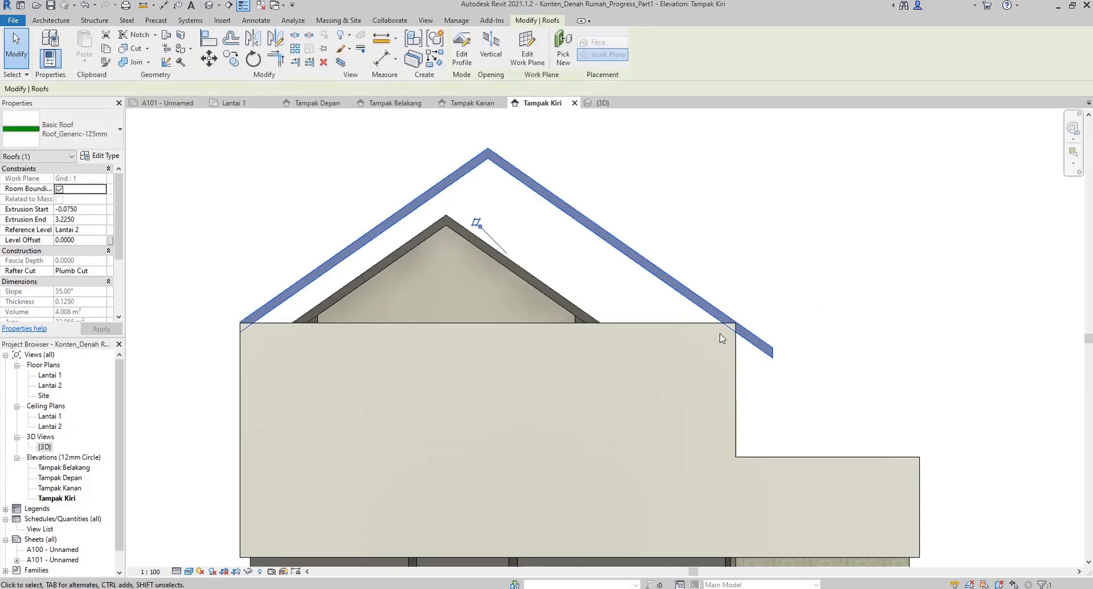
key("Up")
key("Up")
key("Up")
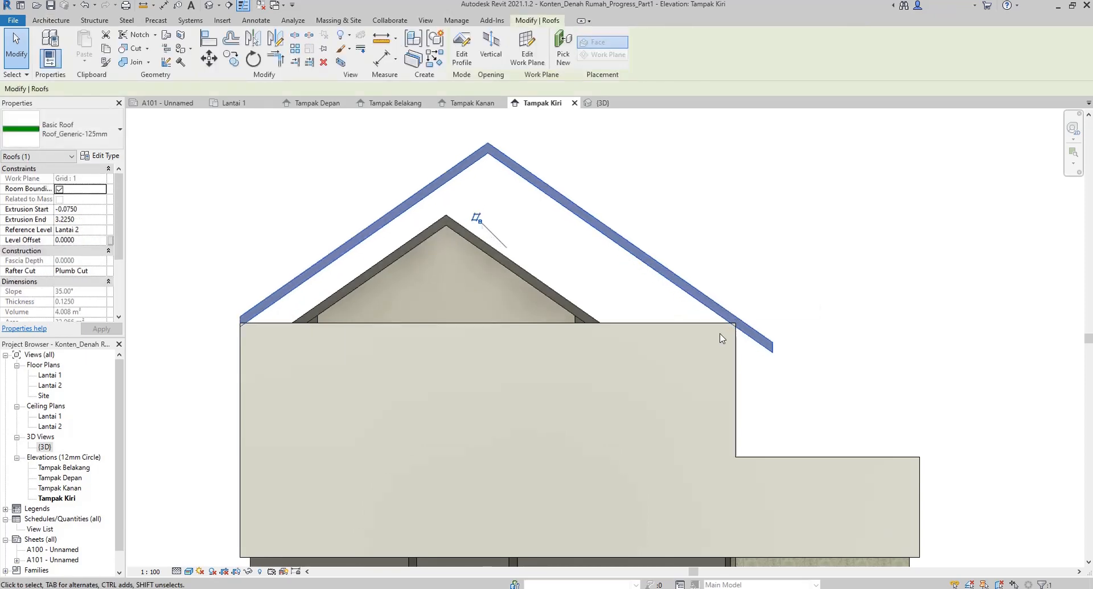
key("Up")
key("Up")
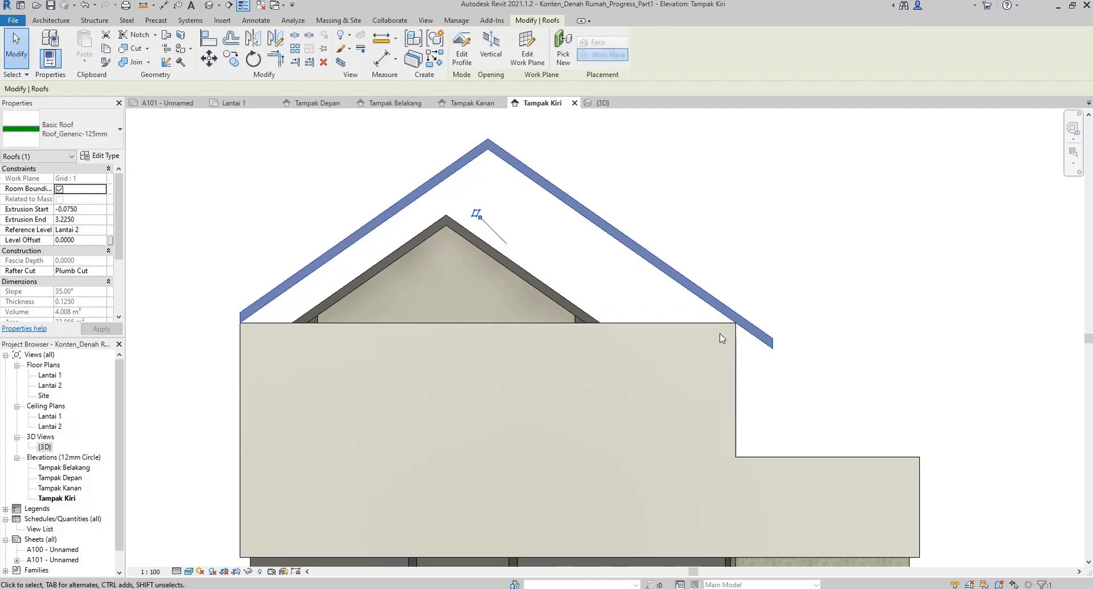
key("Escape")
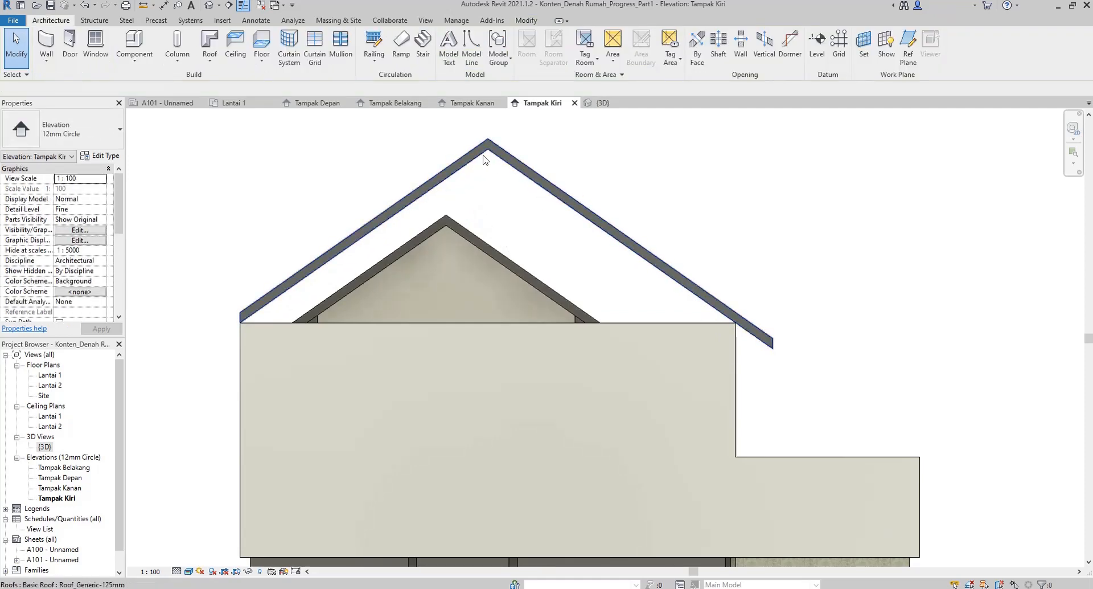
Attach the top of the short rear wall under the large roof to that roof in the 3D view.
left_click(603, 103)
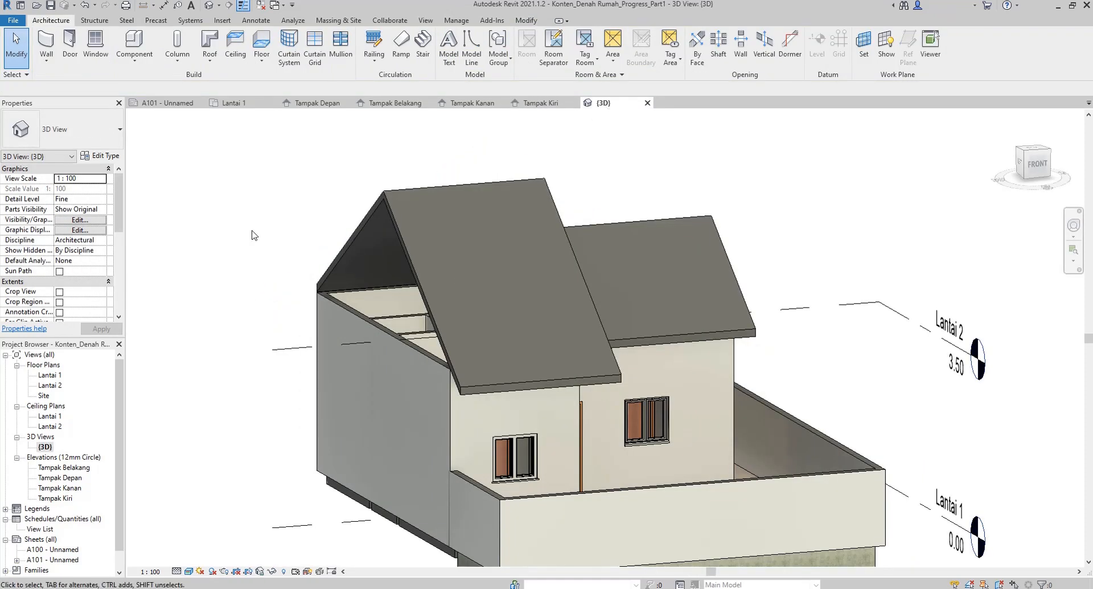
left_click(346, 309)
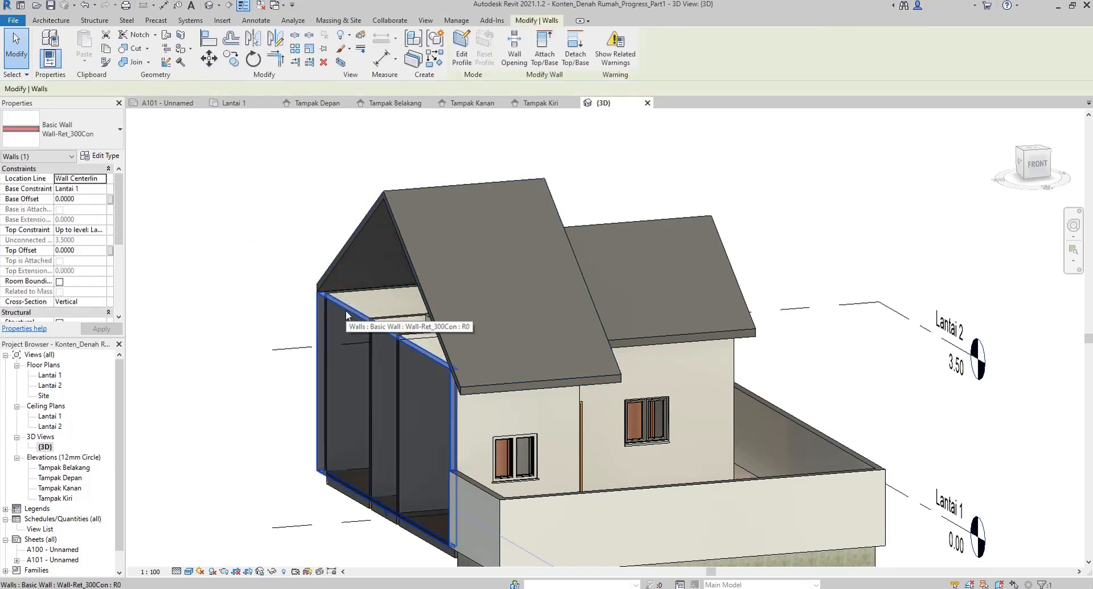
key("Escape")
left_click(357, 294)
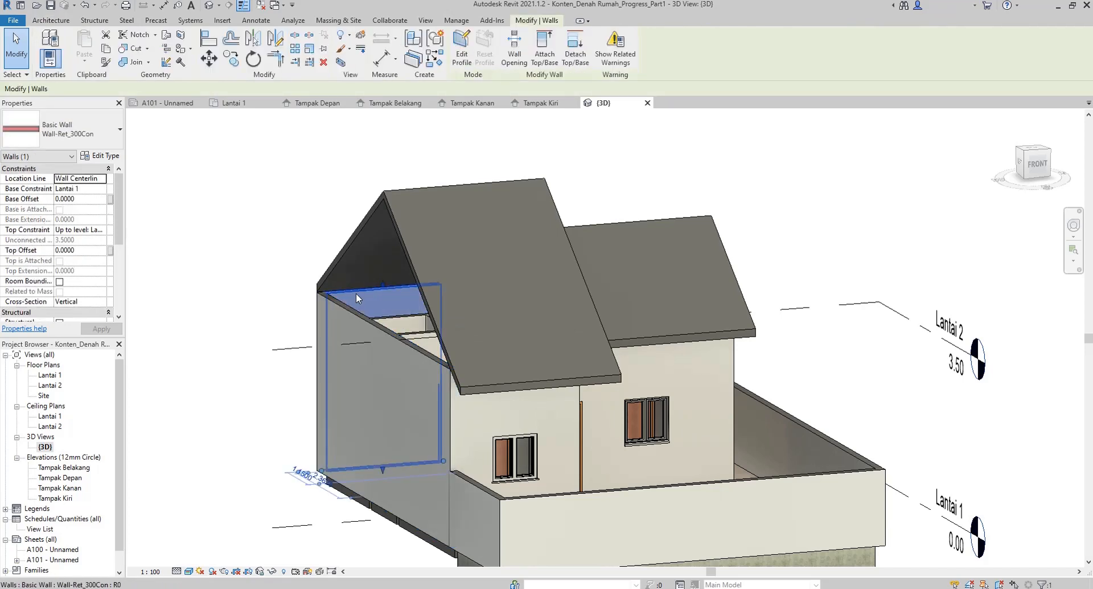
left_click(544, 47)
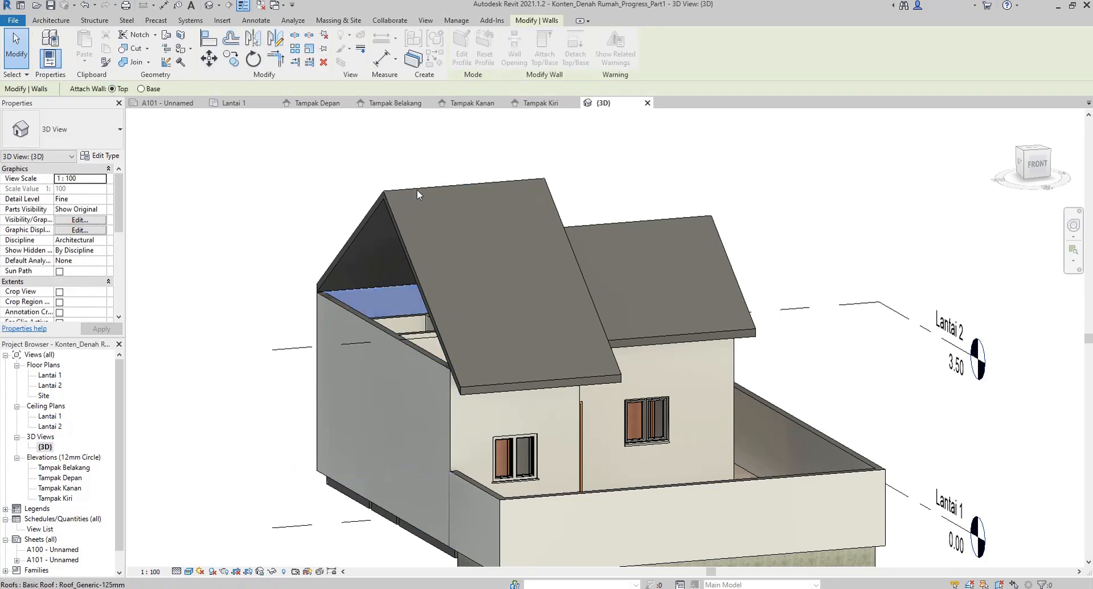
left_click(378, 199)
key("Escape")
Attach the top of the long outer side wall to the large roof to close the open gable.
scroll(325, 295, "up", 5)
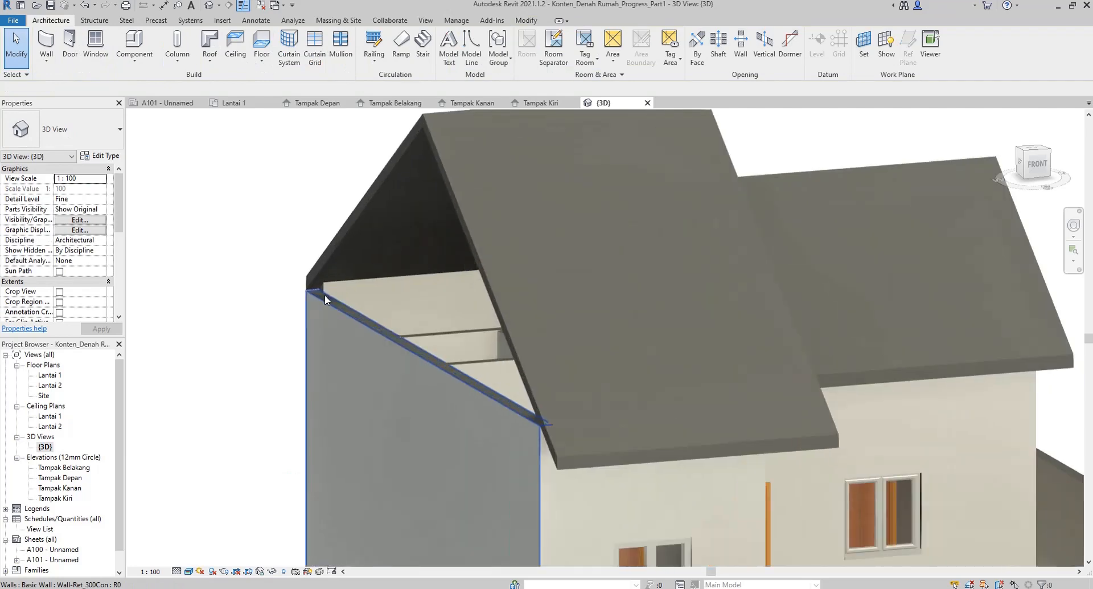
scroll(308, 306, "down", 3)
left_click(323, 306)
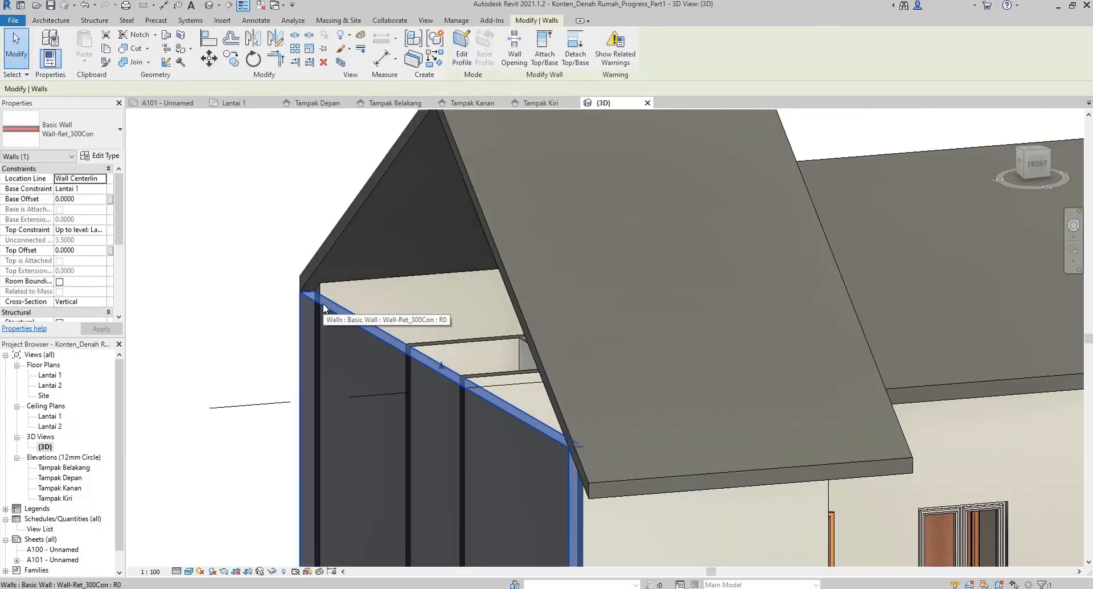
left_click(550, 55)
left_click(511, 125)
scroll(481, 142, "down", 3)
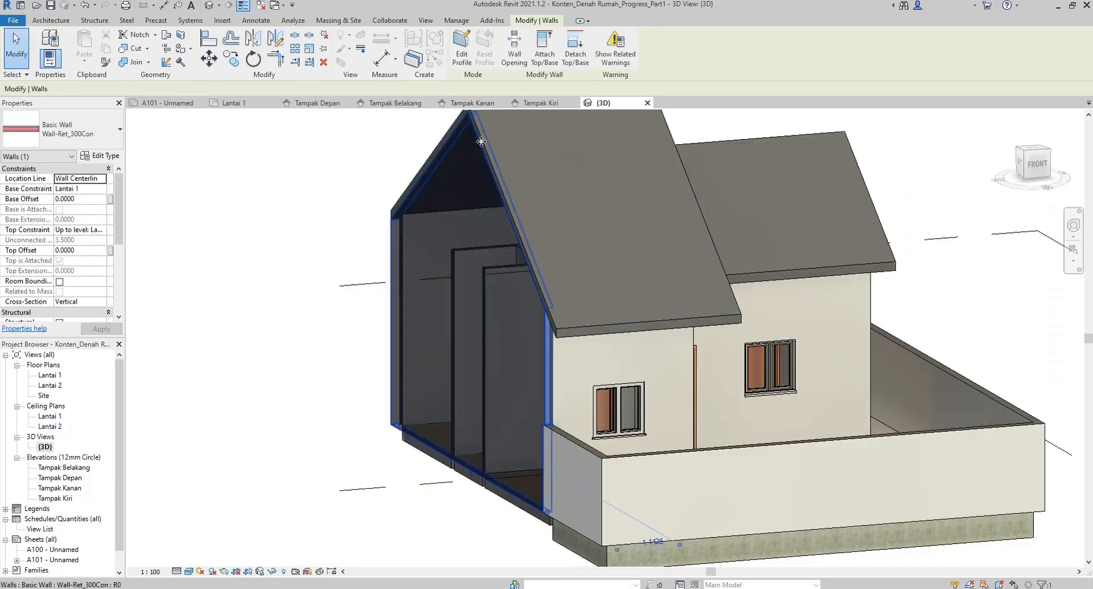
key("Escape")
key("Escape")
Attach the top of the front bedroom wall with the window to the large roof.
middle_click_drag(604, 270, 420, 292, "shift")
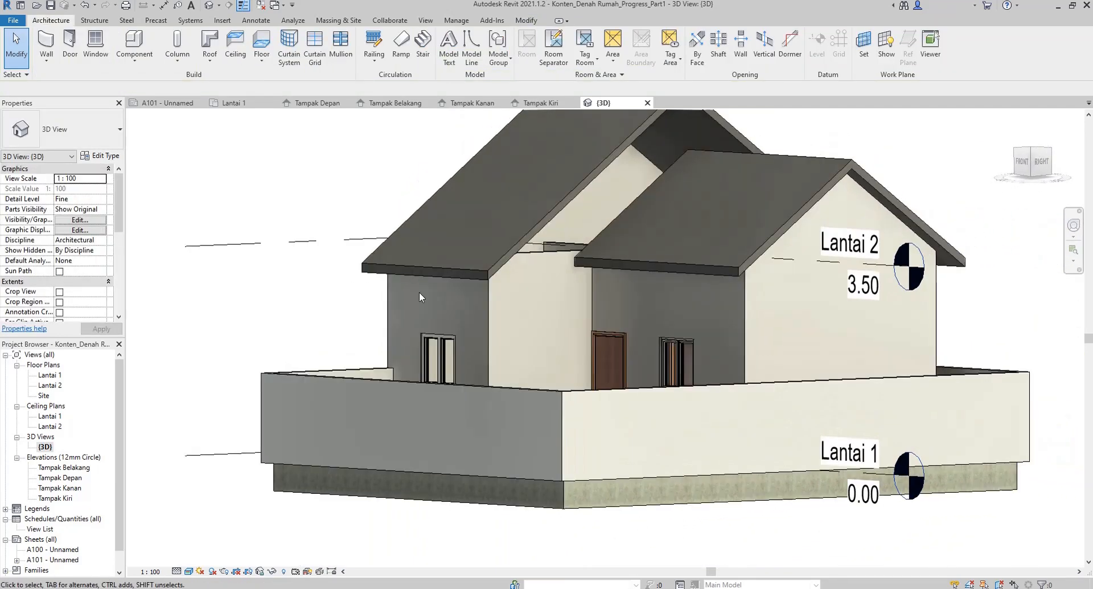
left_click(478, 316)
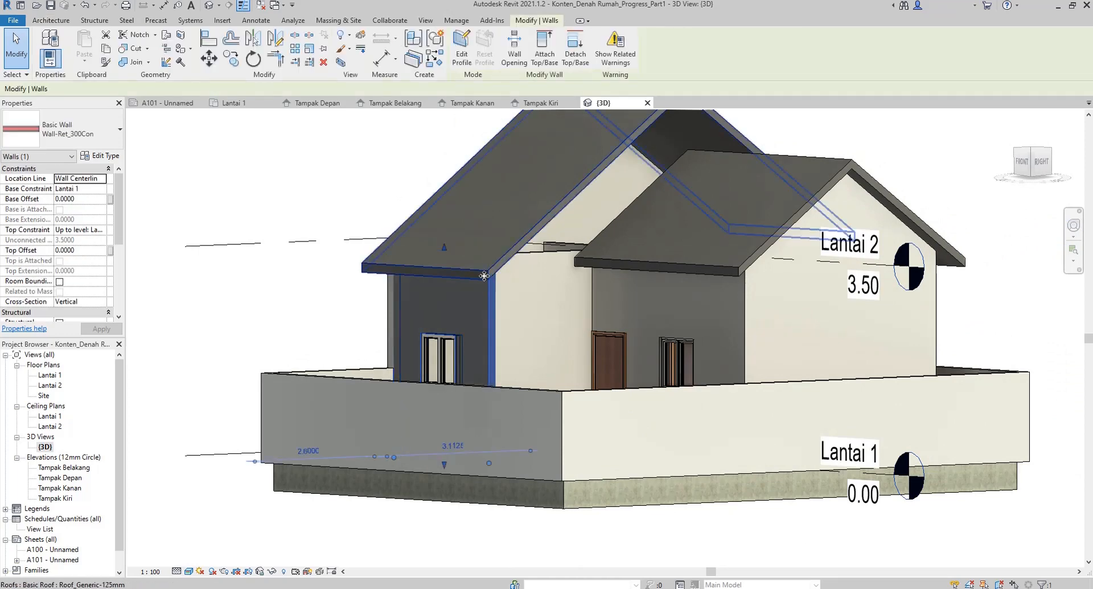
left_click(544, 55)
left_click(604, 180)
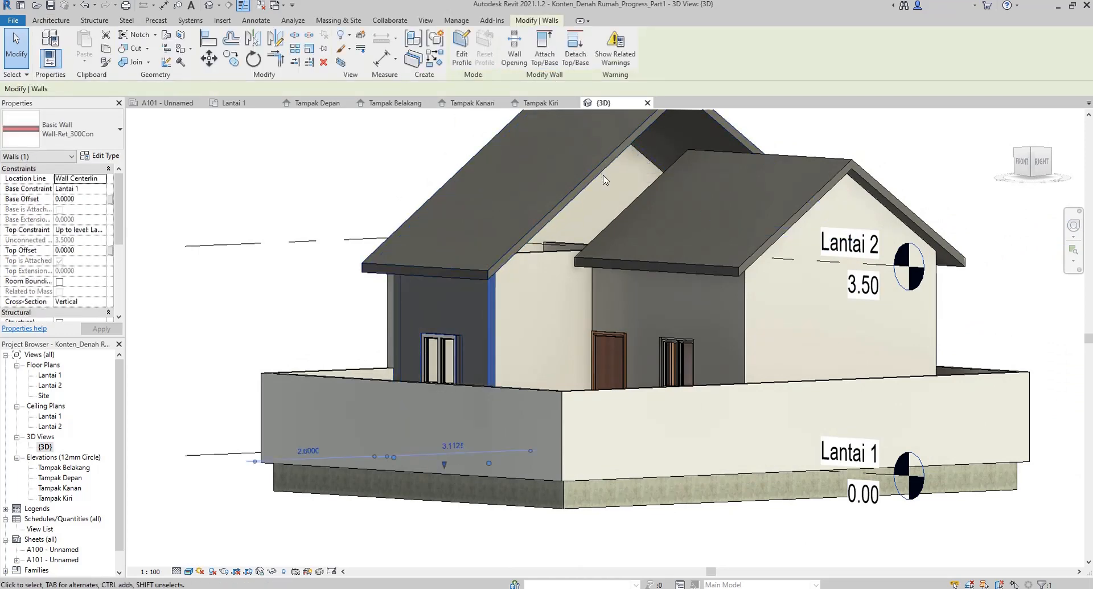
key("Escape")
Attach the tops of the two side walls flanking the small gable to the large roof in the Tampak Kanan elevation.
middle_click_drag(605, 180, 605, 251, "shift")
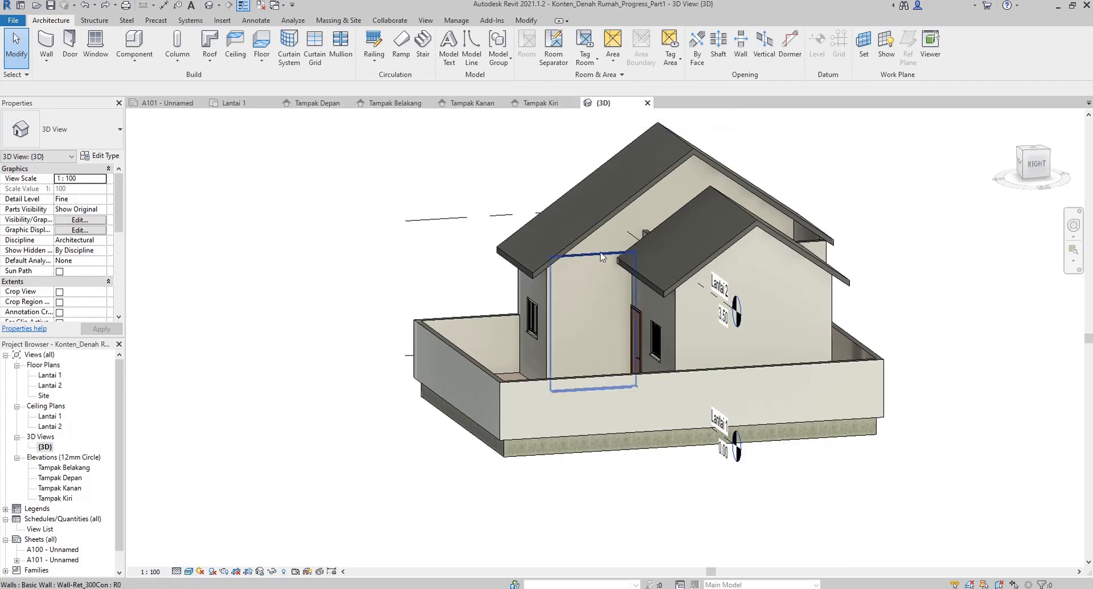
left_click(472, 103)
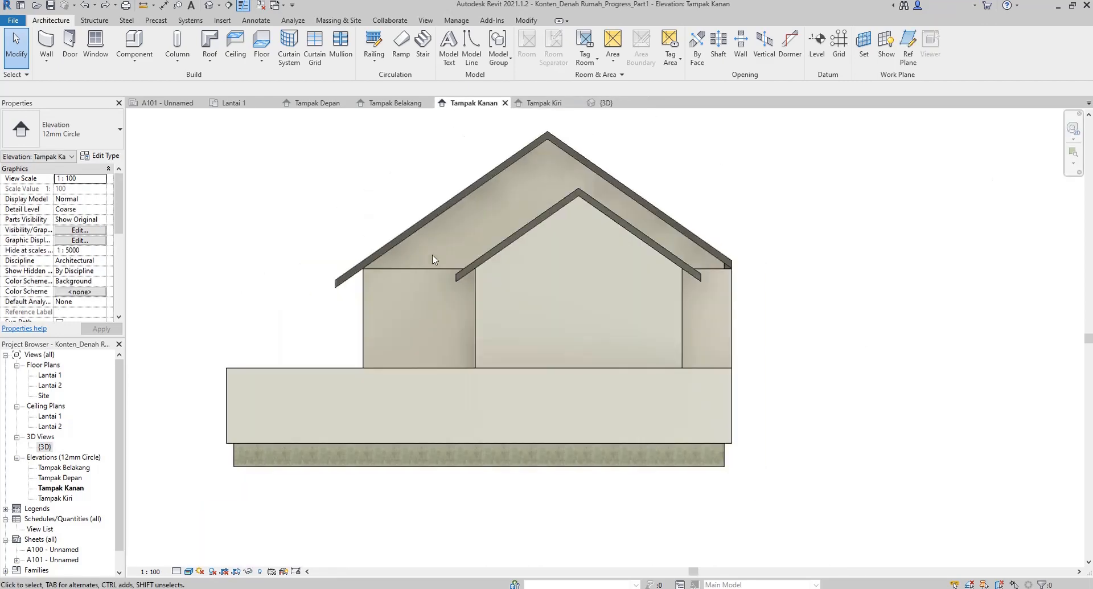
left_click(422, 273)
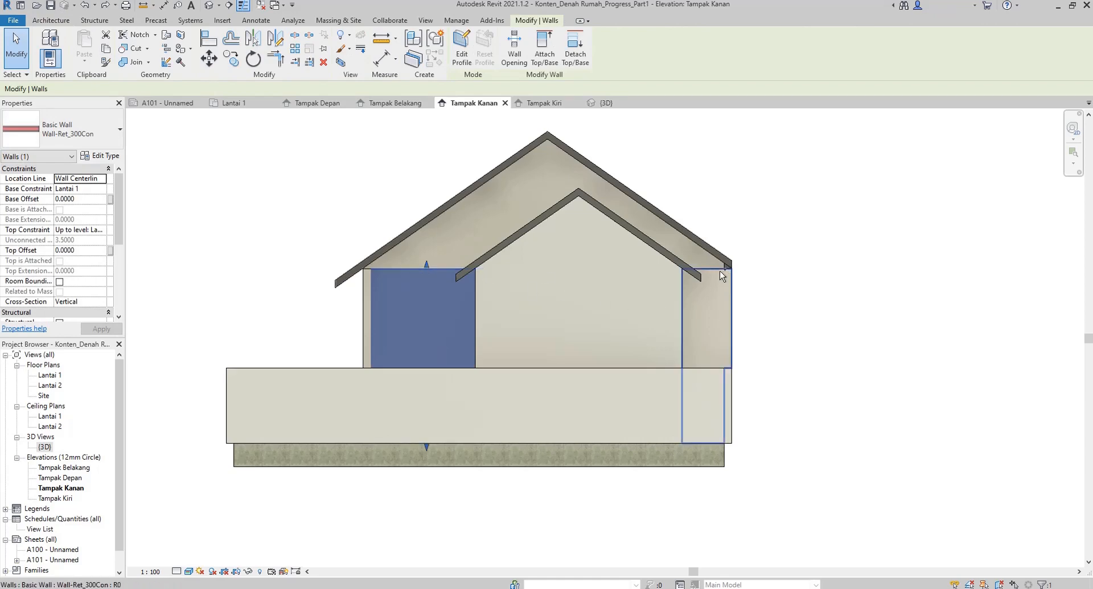
left_click(705, 268, "ctrl")
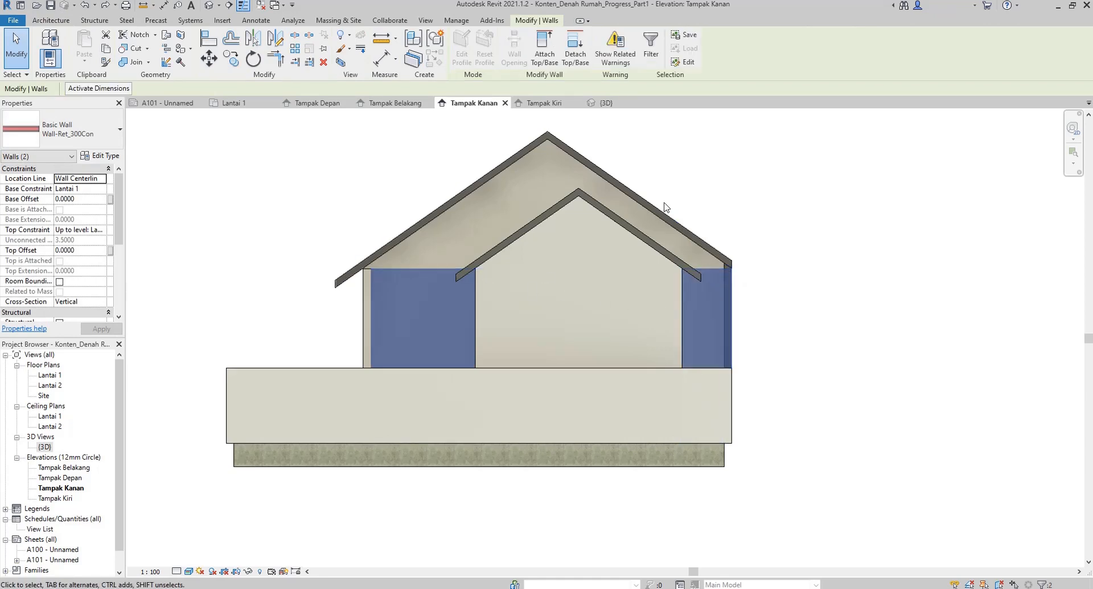
left_click(544, 45)
left_click(554, 137)
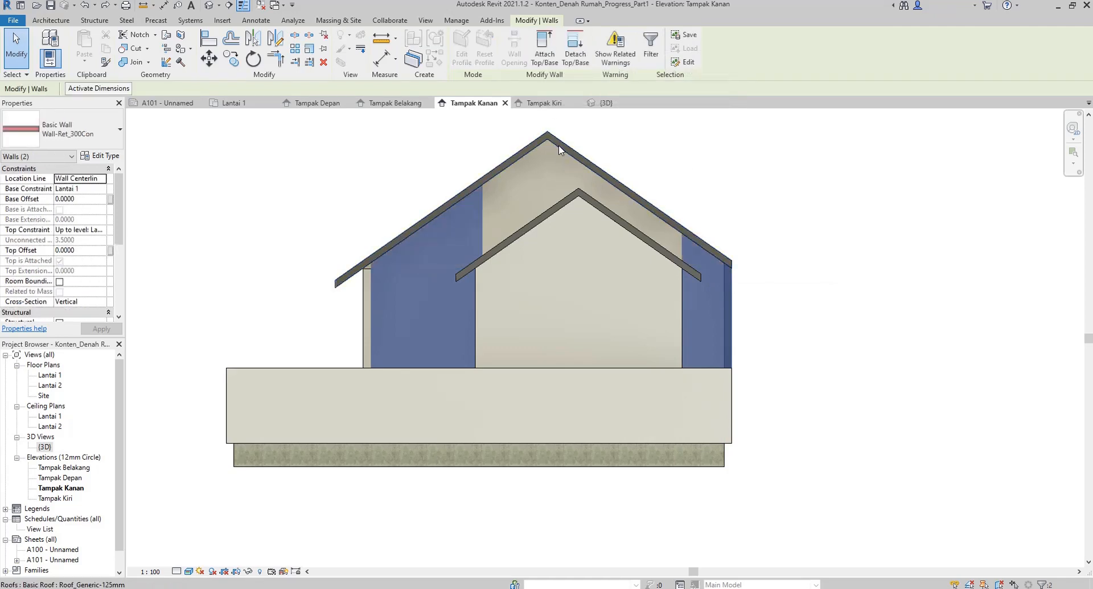
key("Escape")
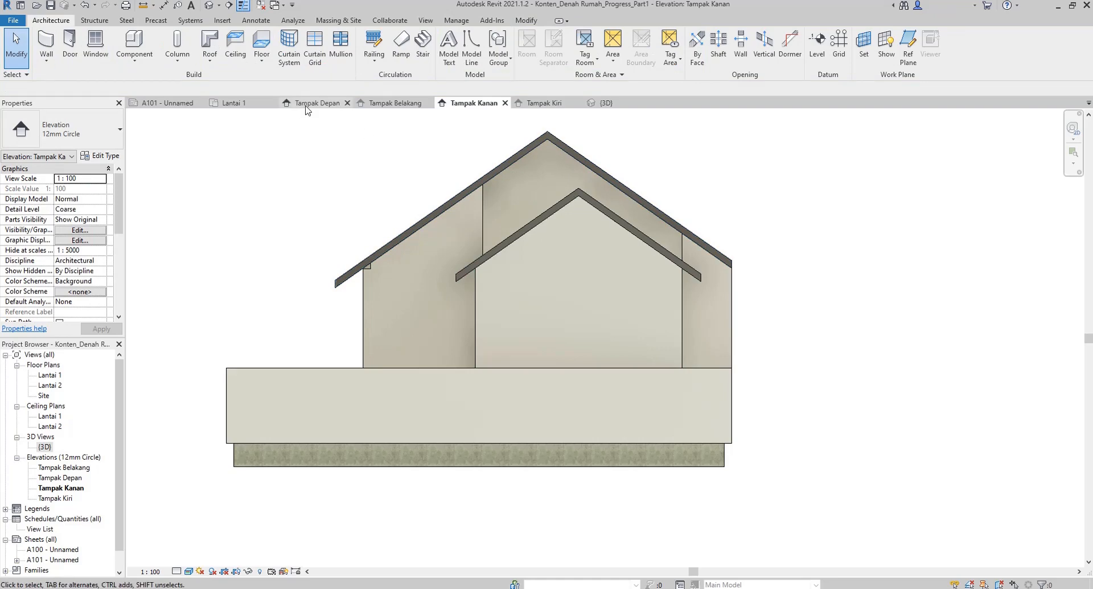
Open the Lantai 1 floor plan and try selecting the interior walls along grid 2 and beside the WC.
left_click(244, 106)
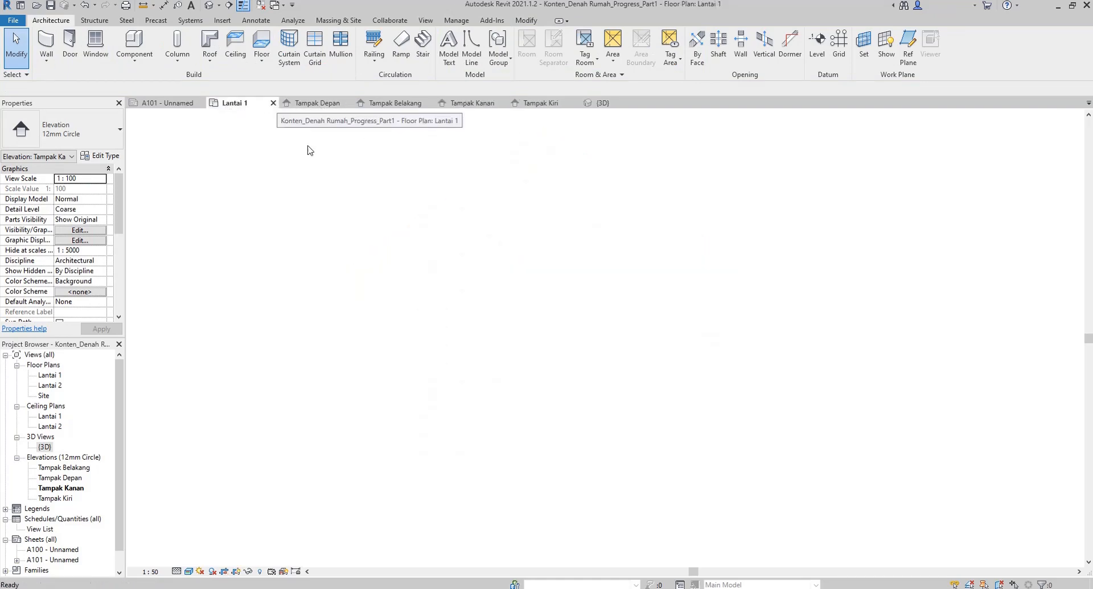
left_click(413, 177)
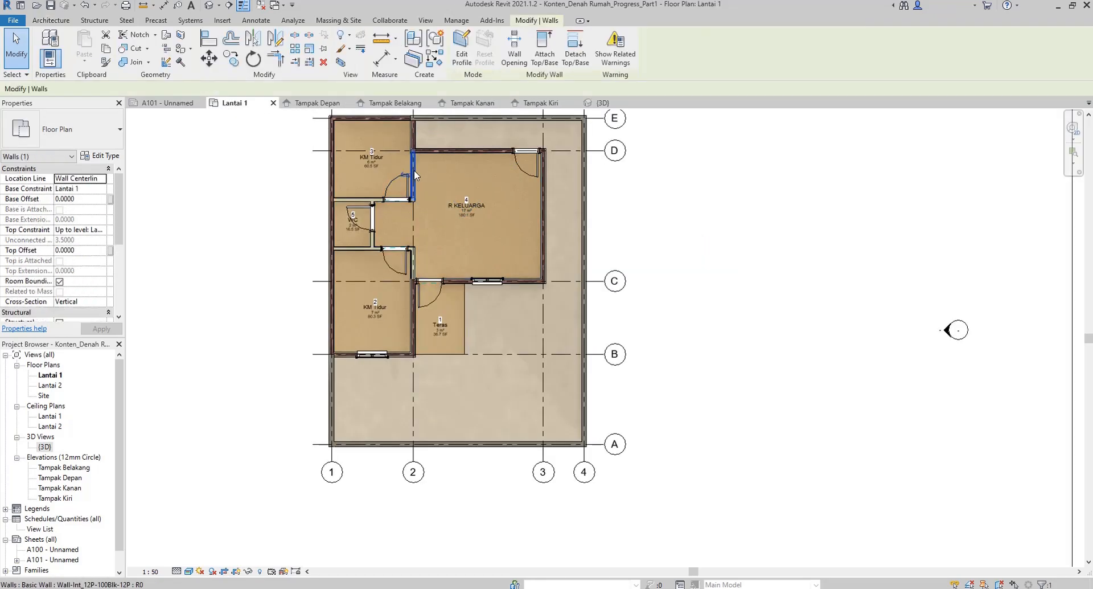
left_click(414, 261, "ctrl")
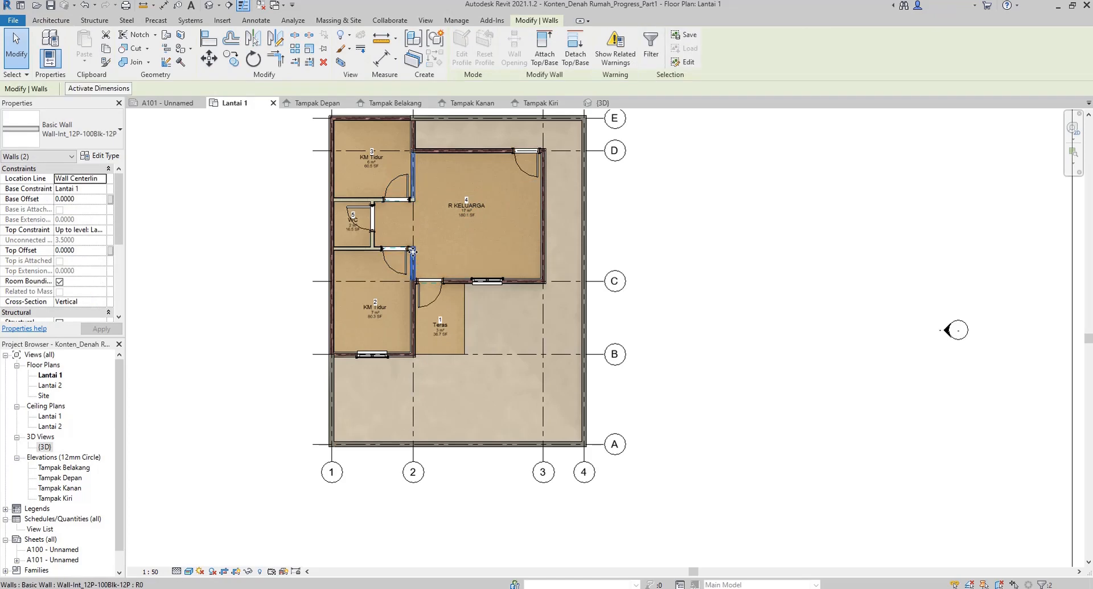
scroll(396, 246, "up", 5)
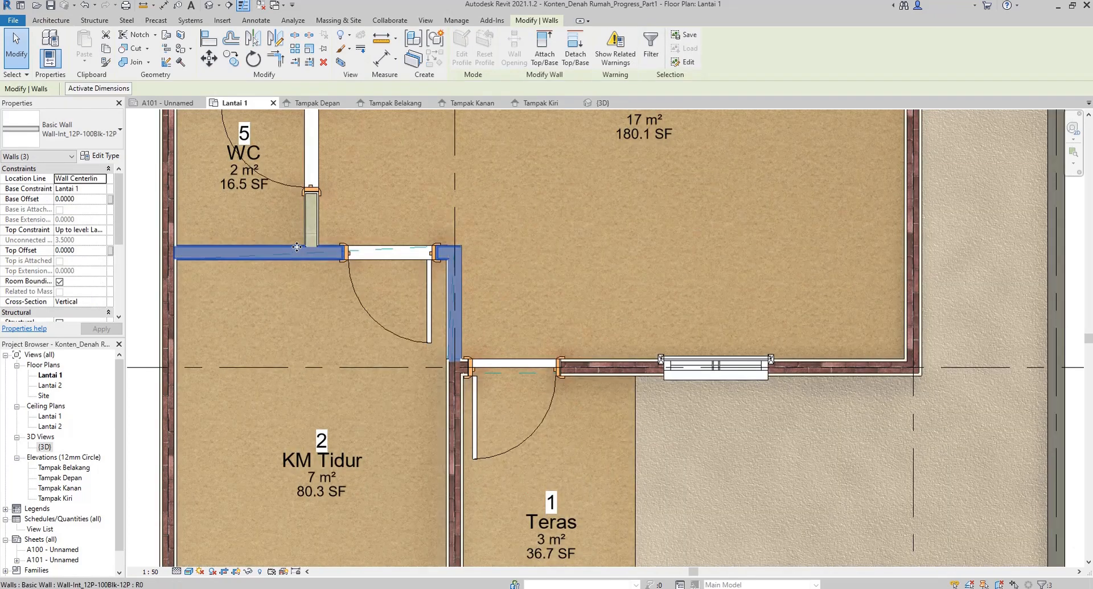
scroll(373, 273, "down", 4)
key("Escape")
middle_click_drag(427, 163, 433, 238)
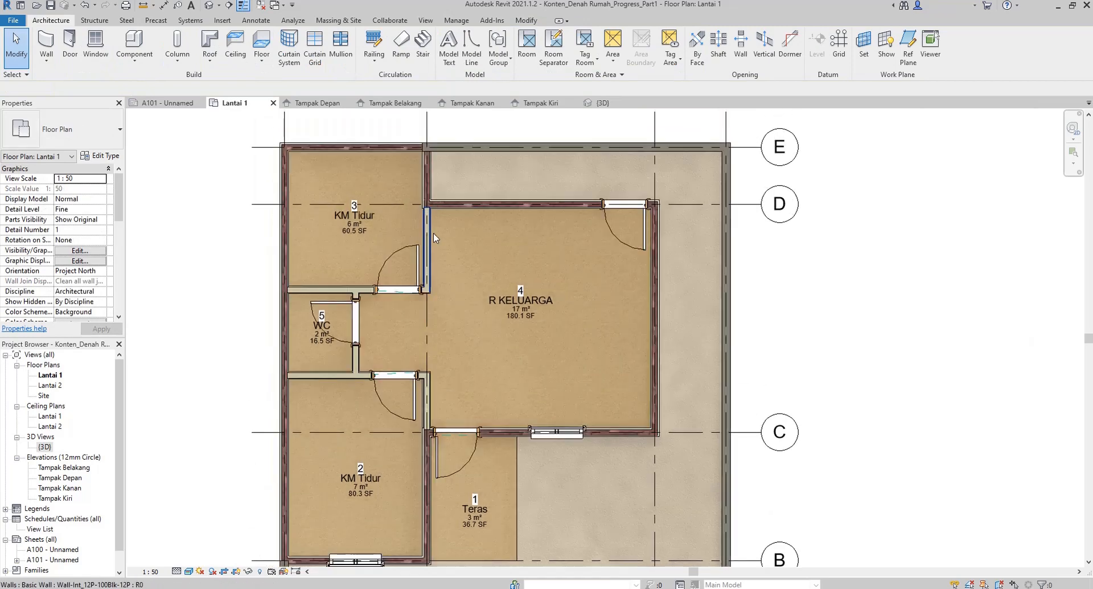
Attach the tops of the five interior walls around the WC and along grid 2 to the large roof in the Tampak Kanan elevation.
left_click(428, 229)
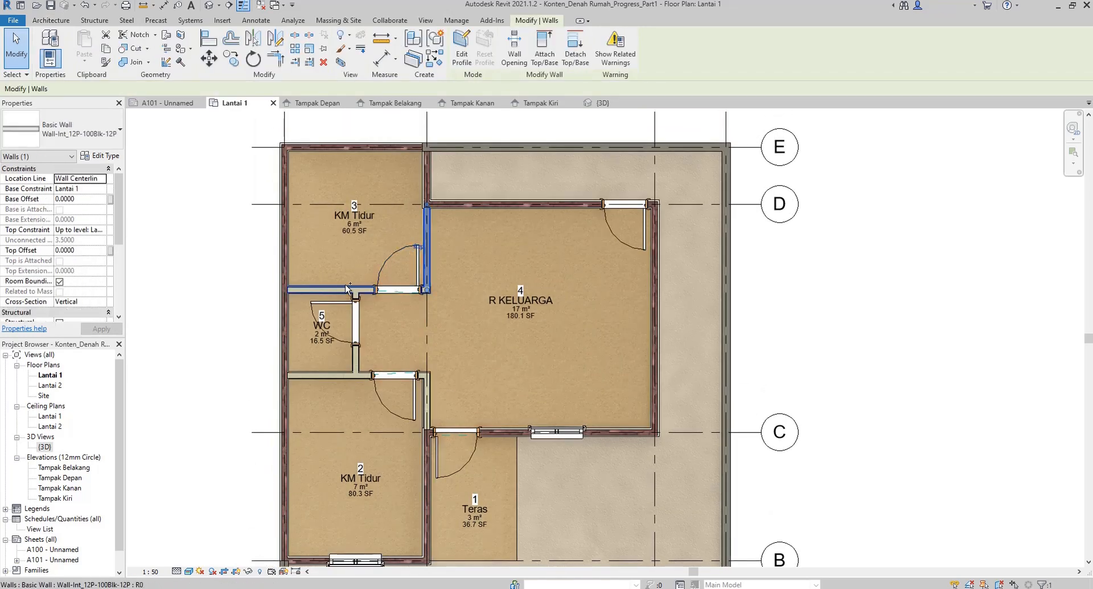
left_click(348, 290, "ctrl")
left_click(356, 345, "ctrl")
left_click(340, 375, "ctrl")
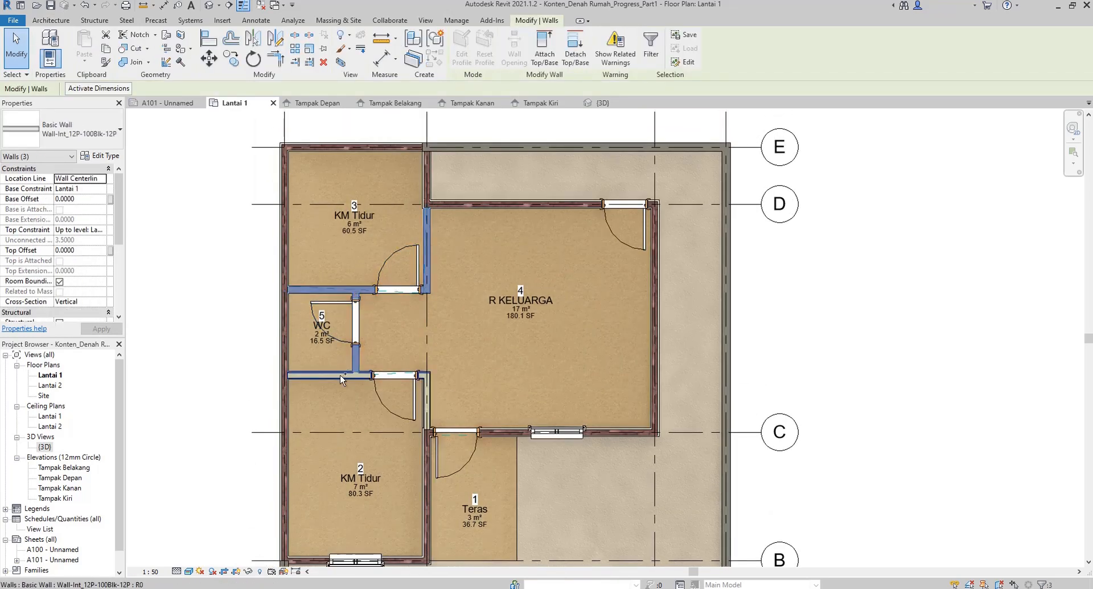
left_click(427, 399, "ctrl")
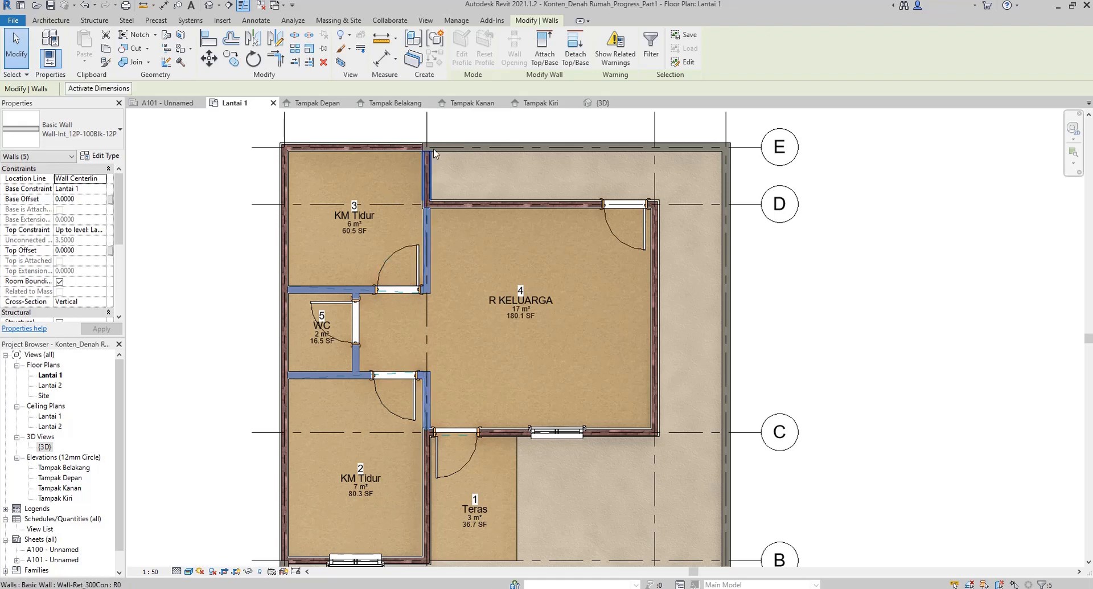
left_click(603, 103)
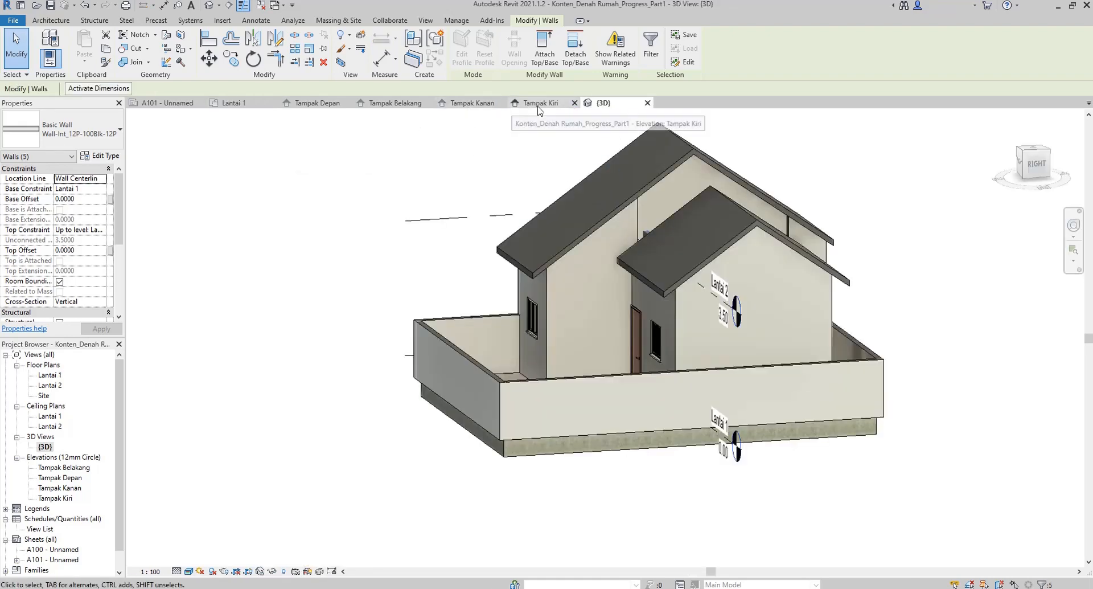
left_click(476, 108)
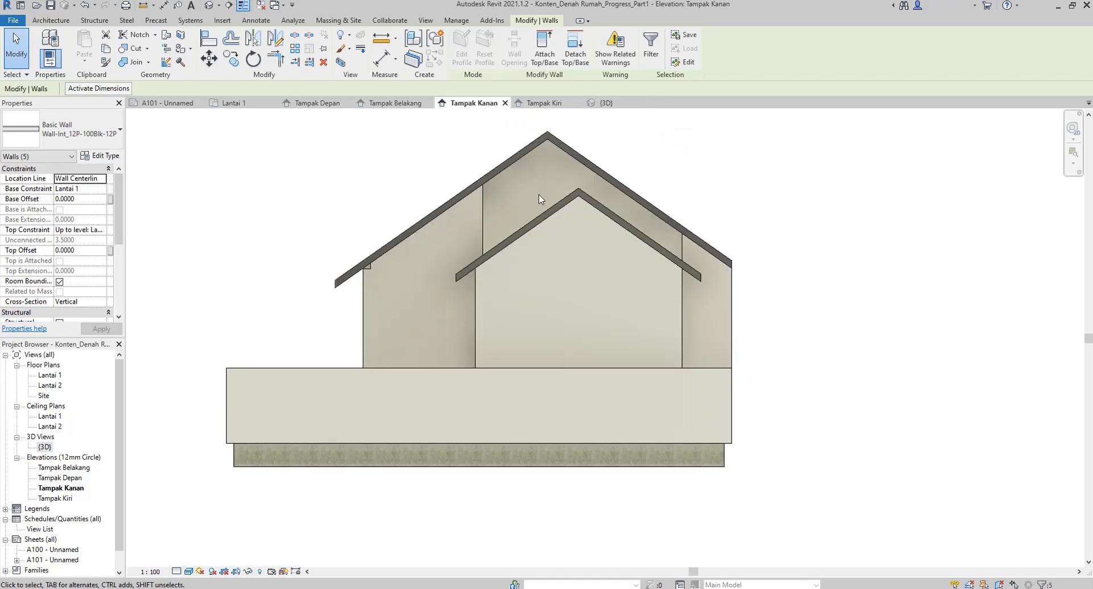
left_click(544, 50)
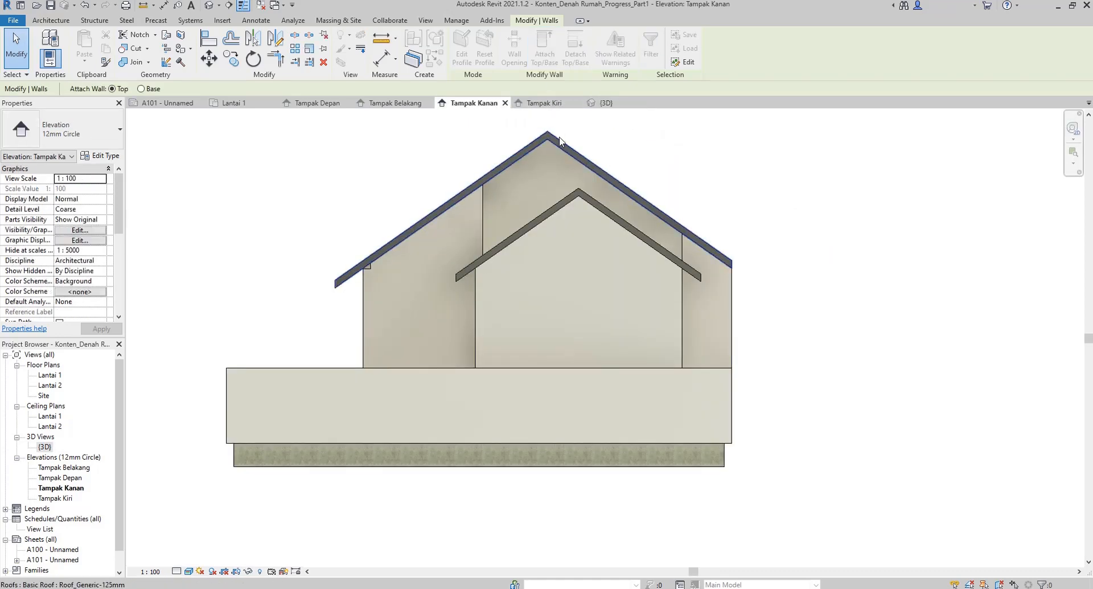
left_click(560, 139)
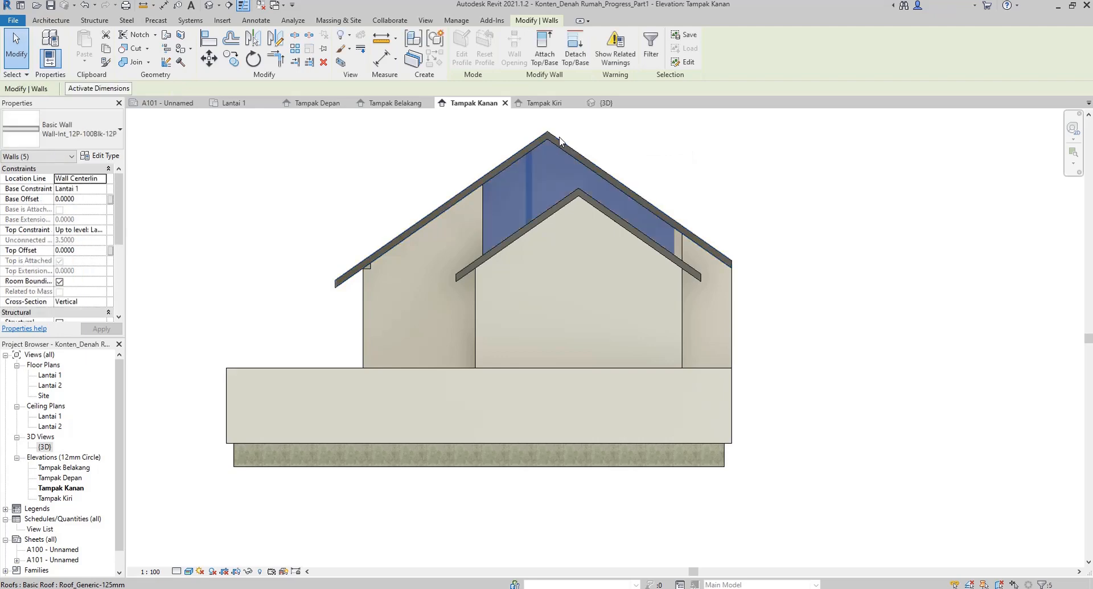
key("Escape")
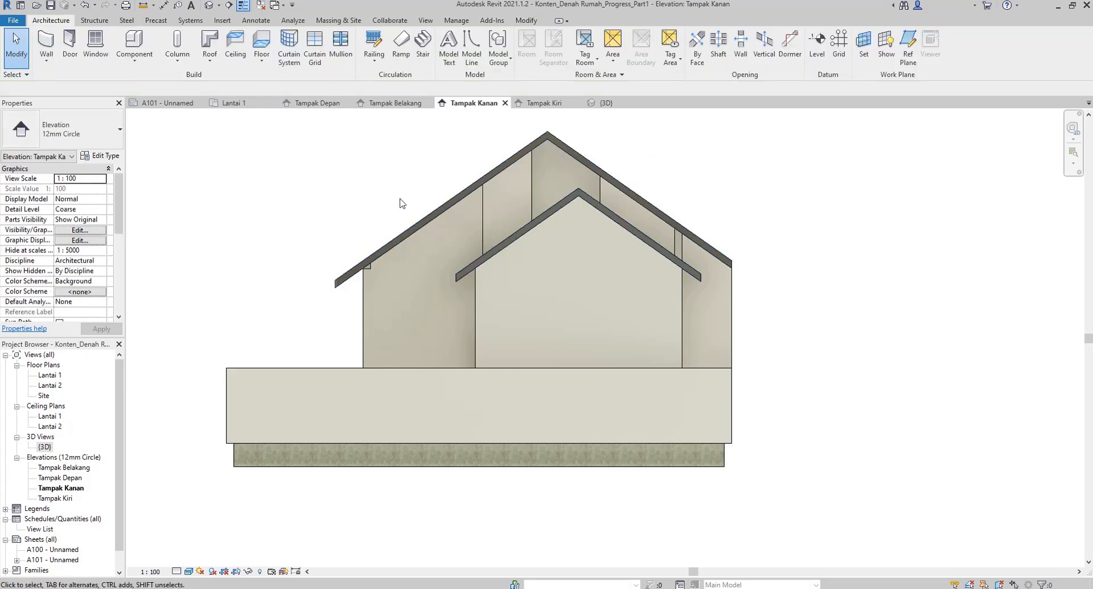
Open the Tampak Depan elevation and create a new sheet with the Title_Blocks_A3_Metric : Standard title block, without saving the project.
left_click(317, 102)
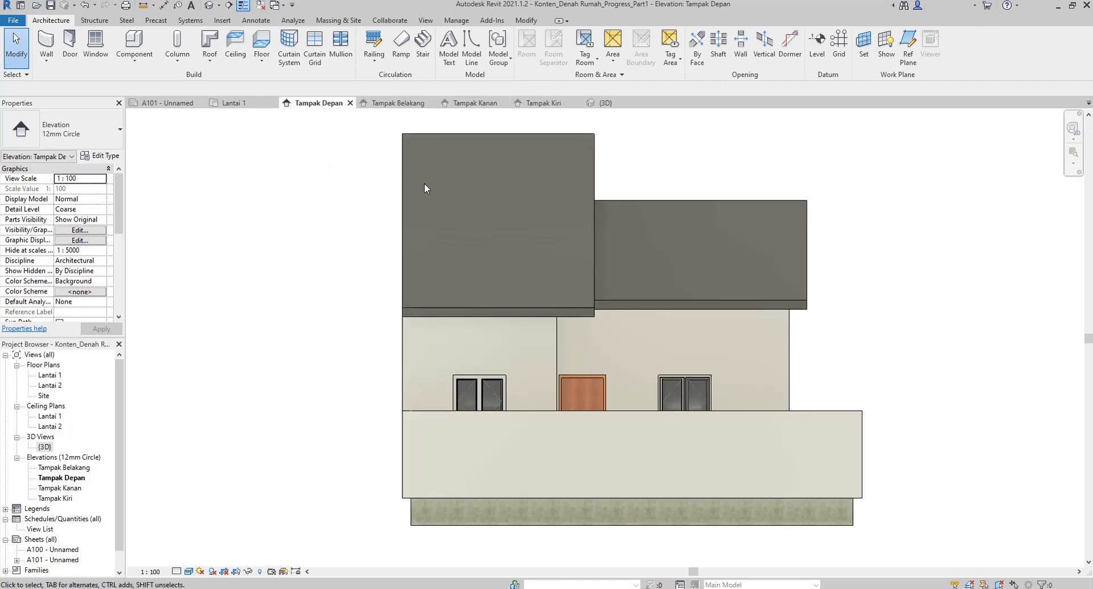
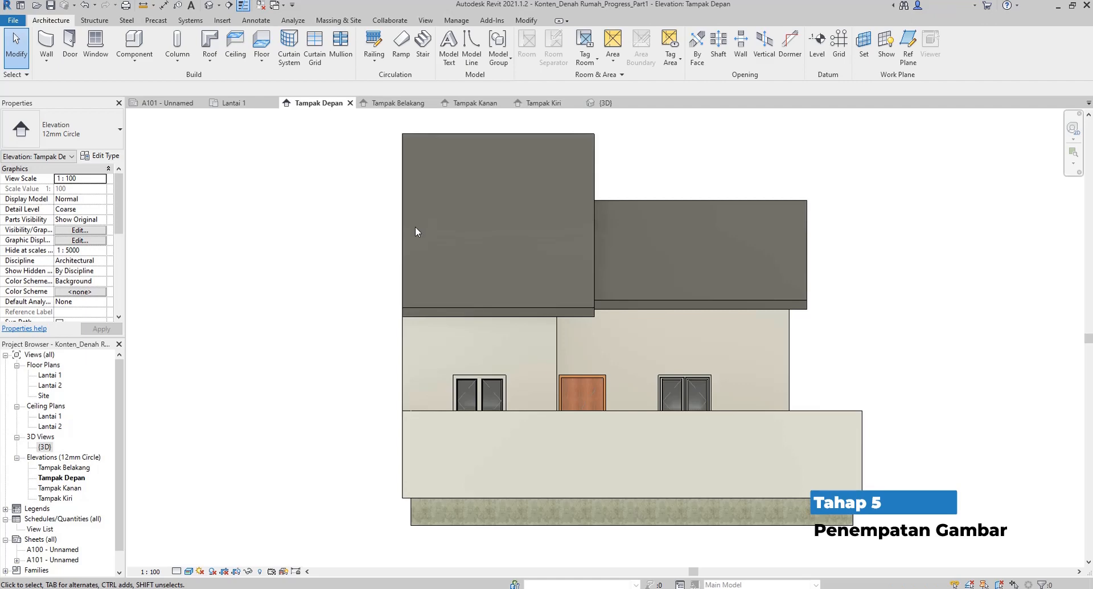
left_click(426, 20)
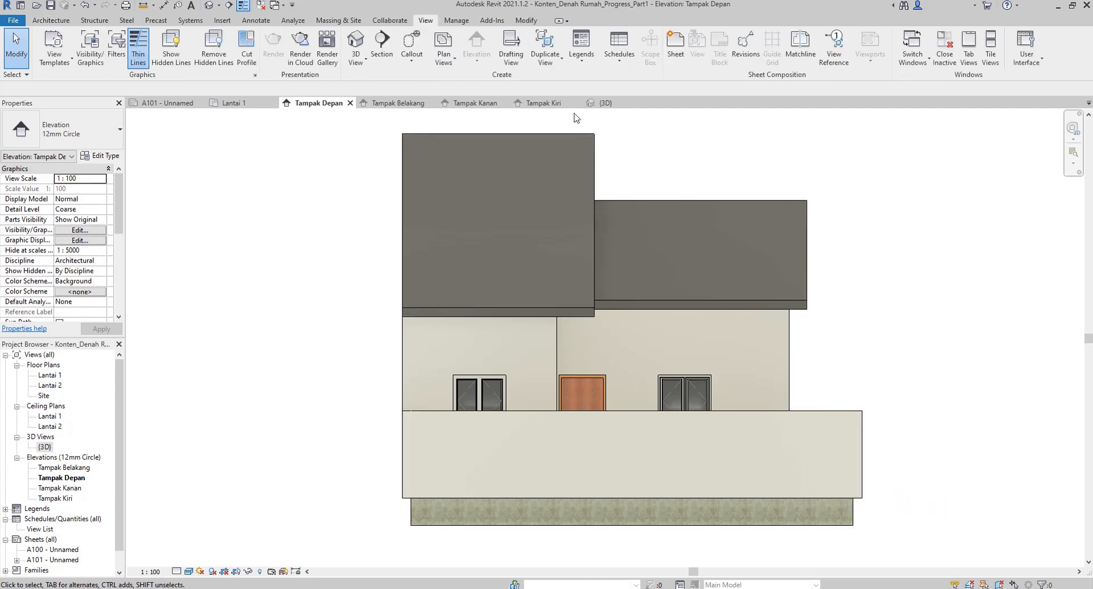
left_click(676, 64)
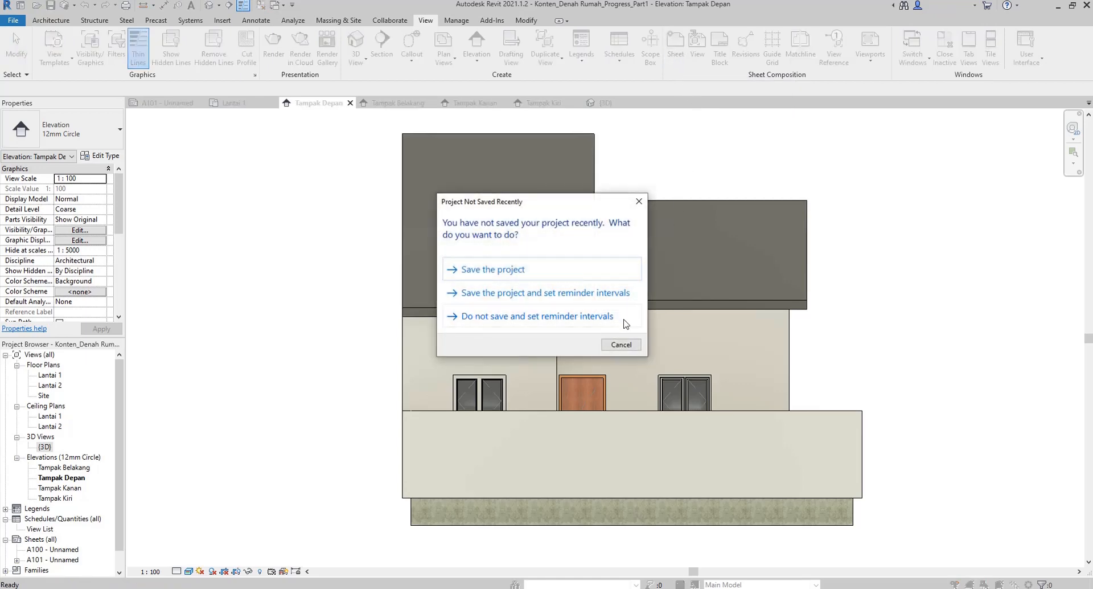
left_click(621, 344)
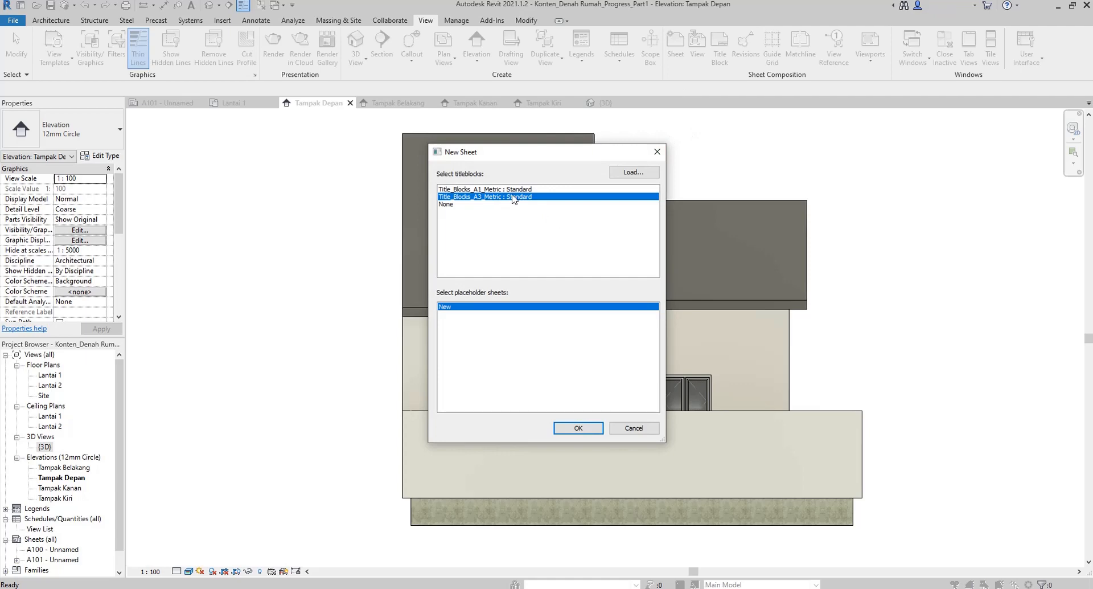
left_click(577, 429)
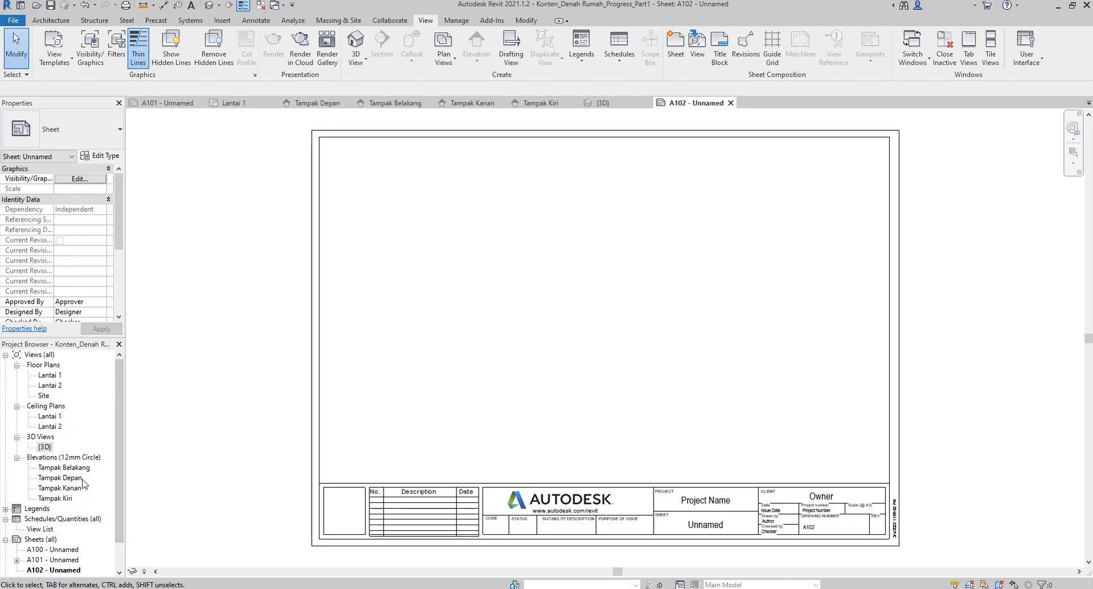
Try placing the Tampak Depan elevation on sheet A102, check its size, and delete the viewport.
left_click_drag(60, 477, 540, 339)
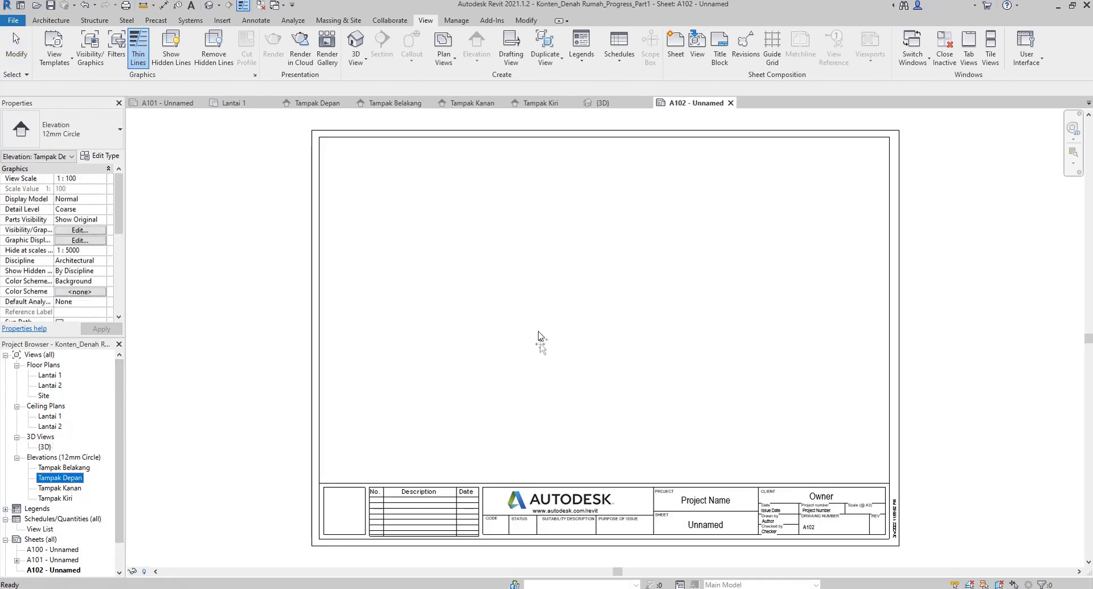
left_click(461, 310)
left_click(566, 319)
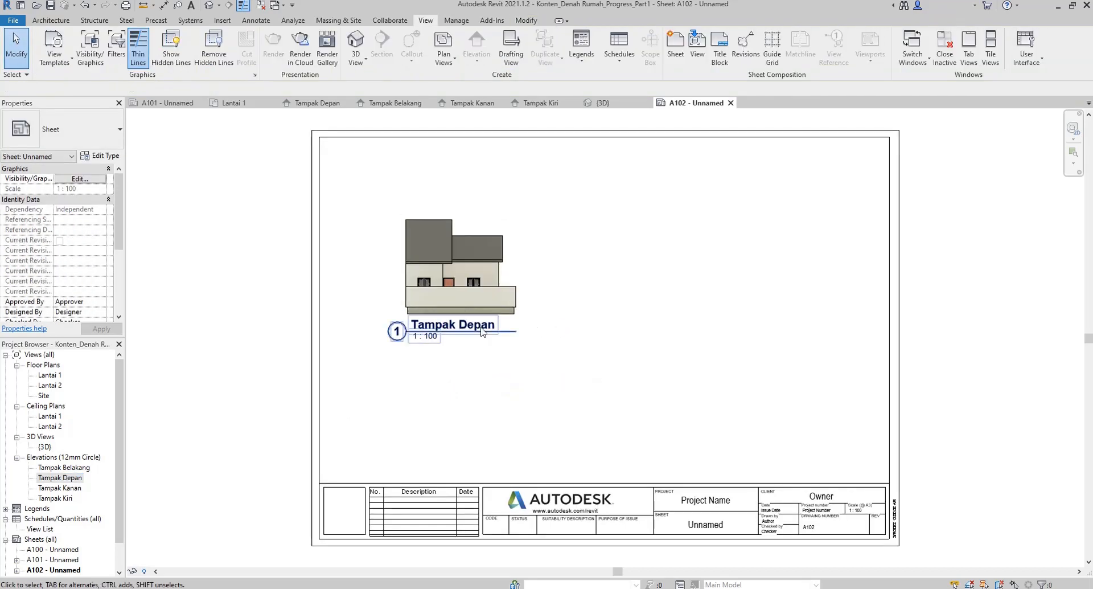
scroll(418, 326, "up", 6)
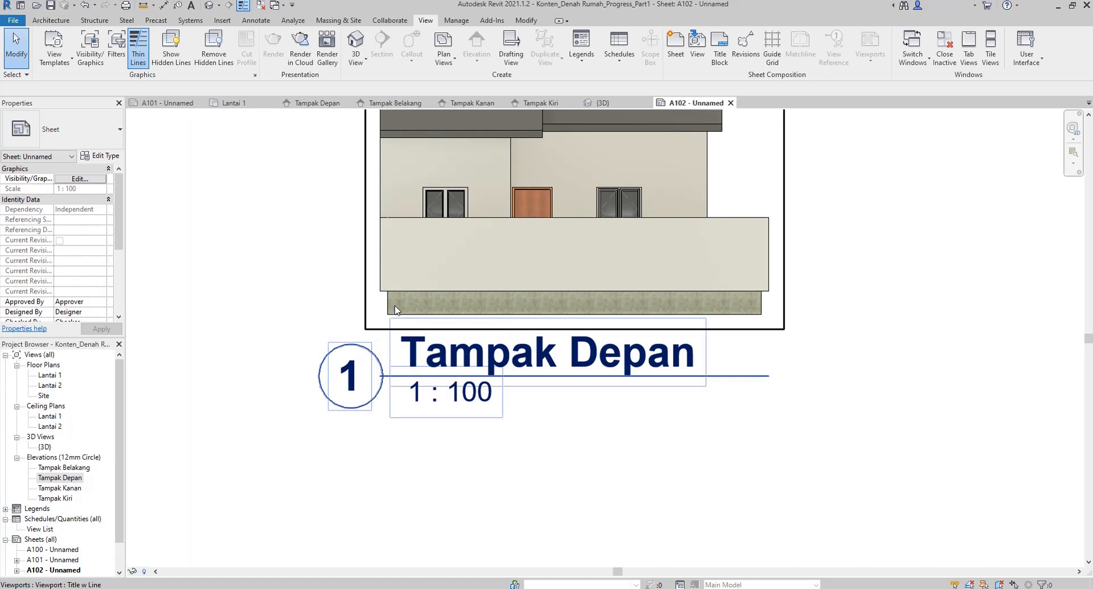
scroll(607, 293, "down", 2)
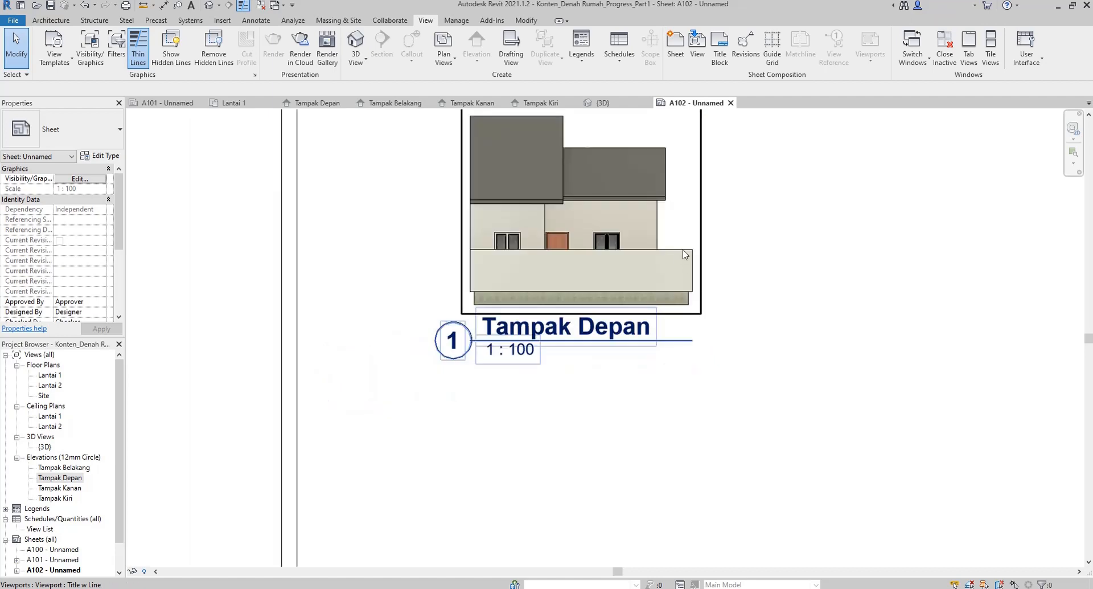
scroll(504, 337, "down", 2)
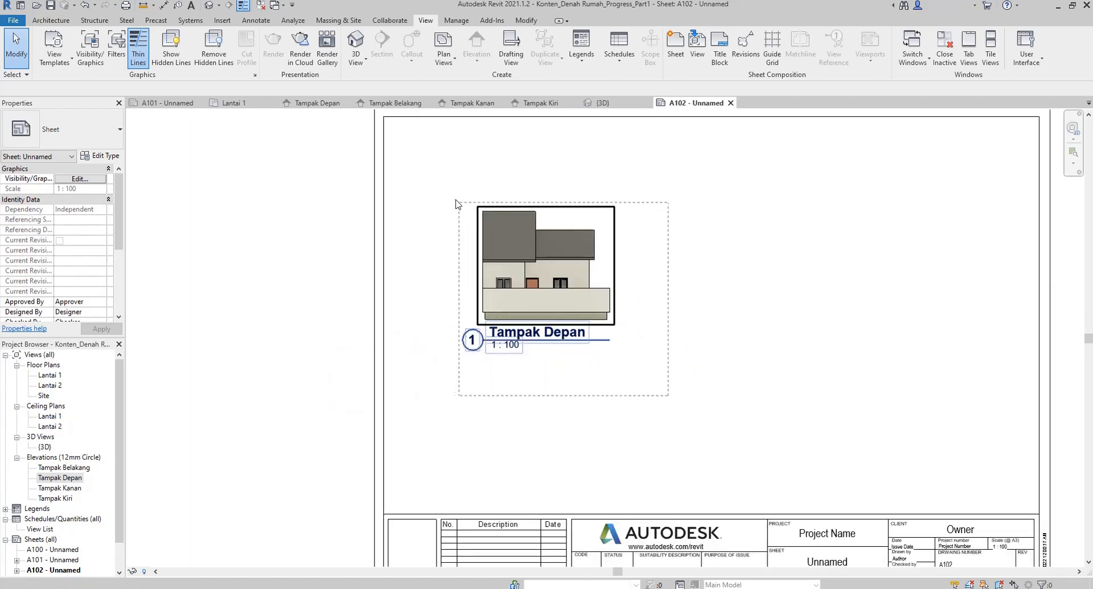
left_click(439, 183)
key("Delete")
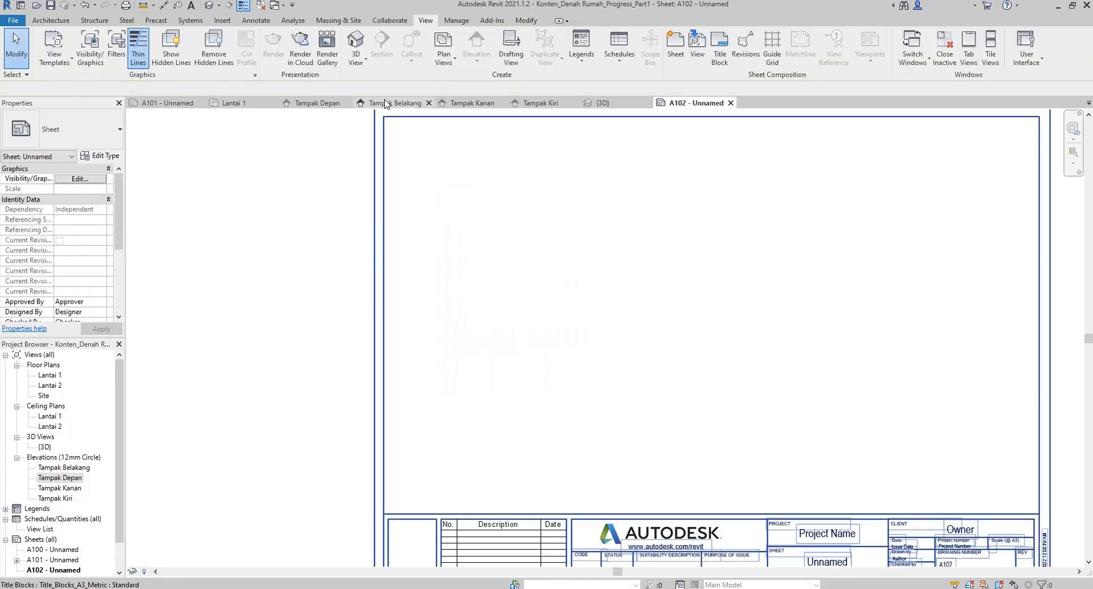
Set the view scale of the Tampak Depan and Tampak Belakang elevations to 1 : 50.
left_click(302, 103)
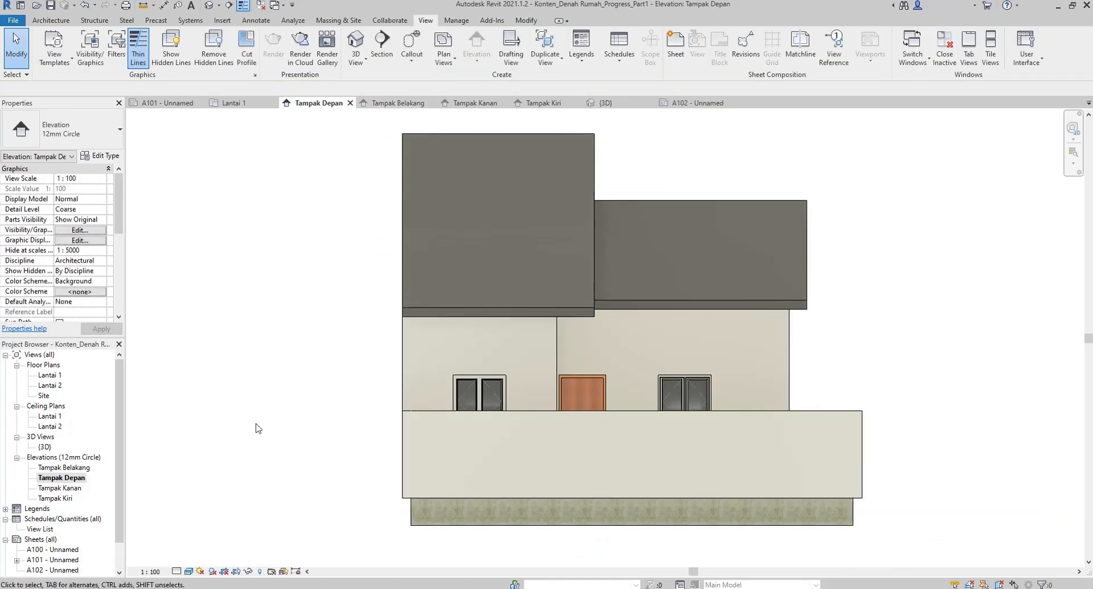
left_click(158, 565)
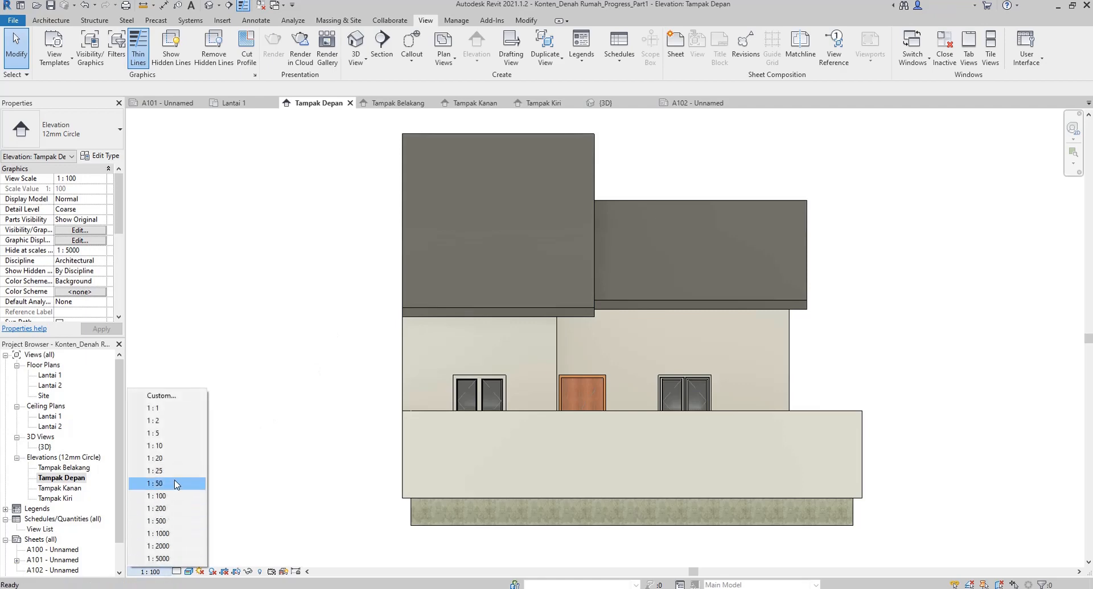
left_click(195, 481)
left_click(397, 103)
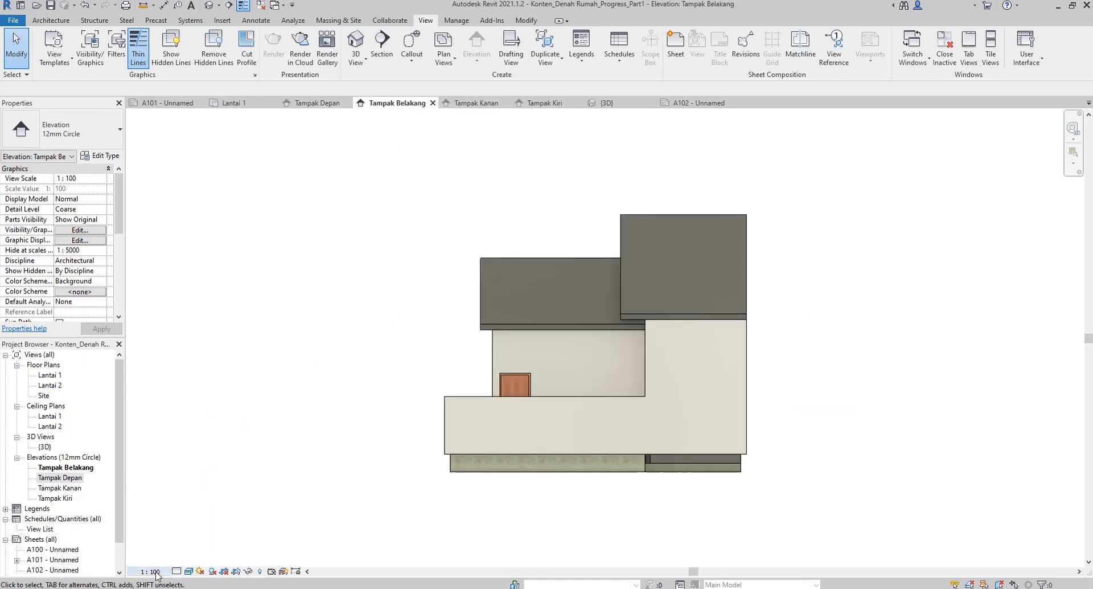
left_click(152, 571)
left_click(153, 483)
Set the view scale of the Tampak Kanan and Tampak Kiri elevations to 1 : 50.
left_click(472, 103)
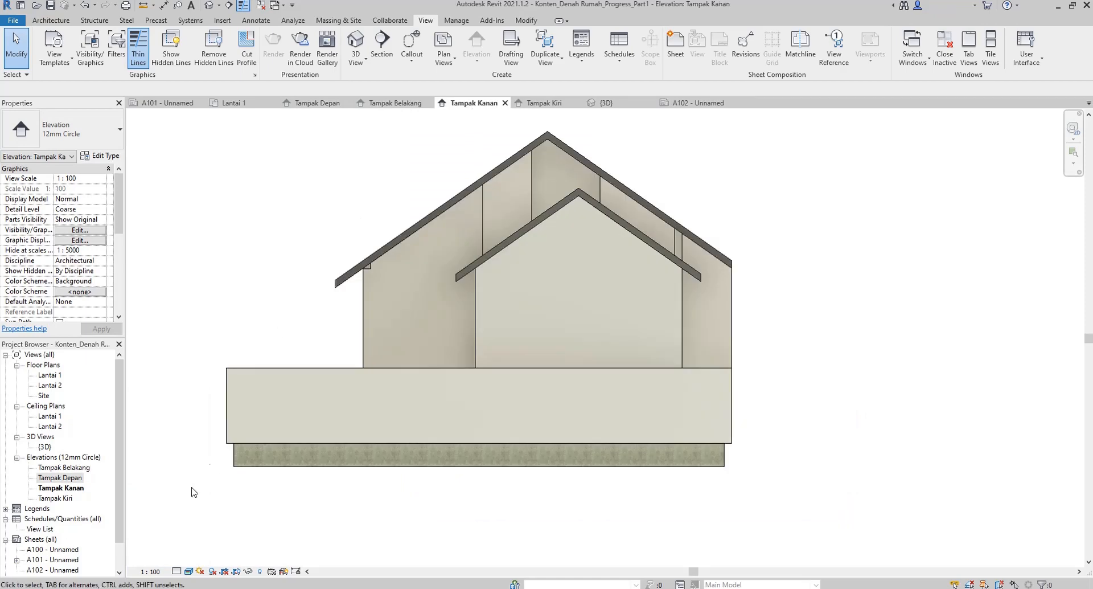
left_click(155, 571)
left_click(153, 483)
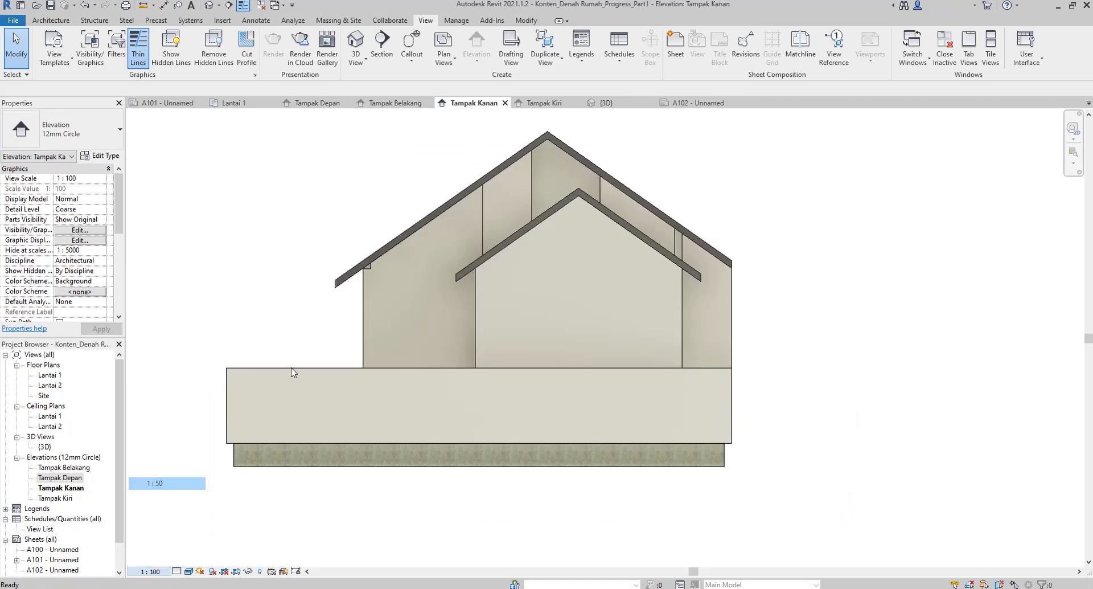
left_click(548, 103)
left_click(150, 571)
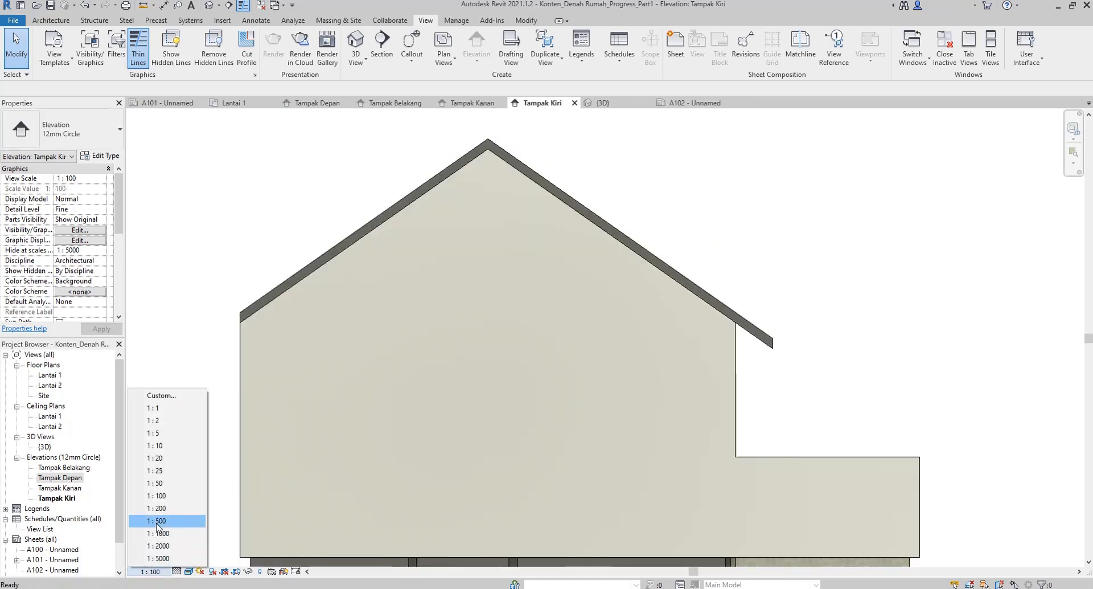
left_click(170, 484)
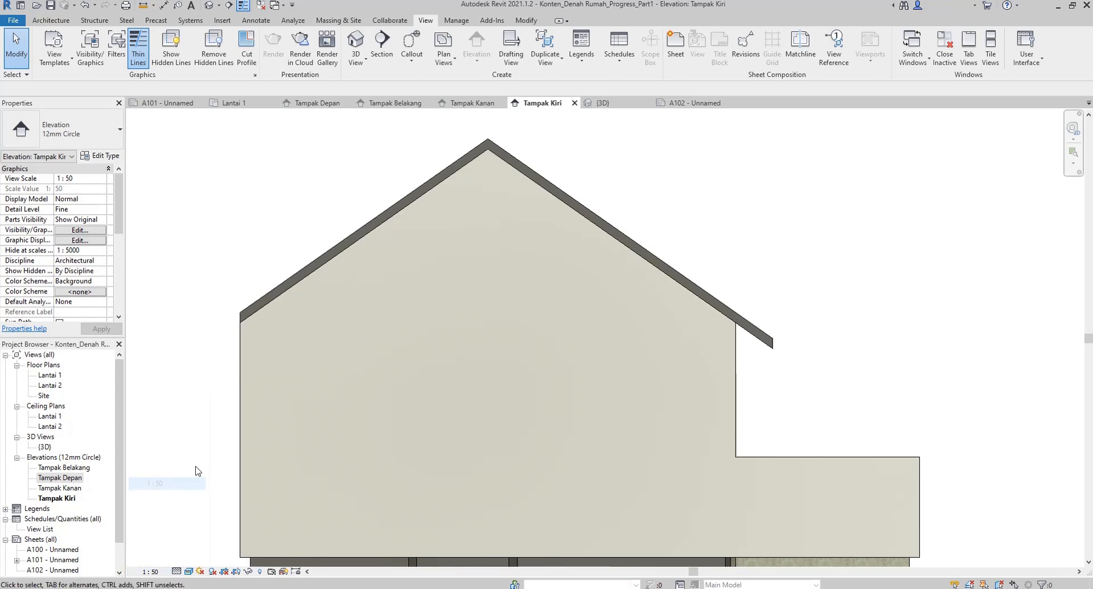
Open the Tampak Depan elevation and try selecting the floor elements below the fence wall.
left_click(318, 102)
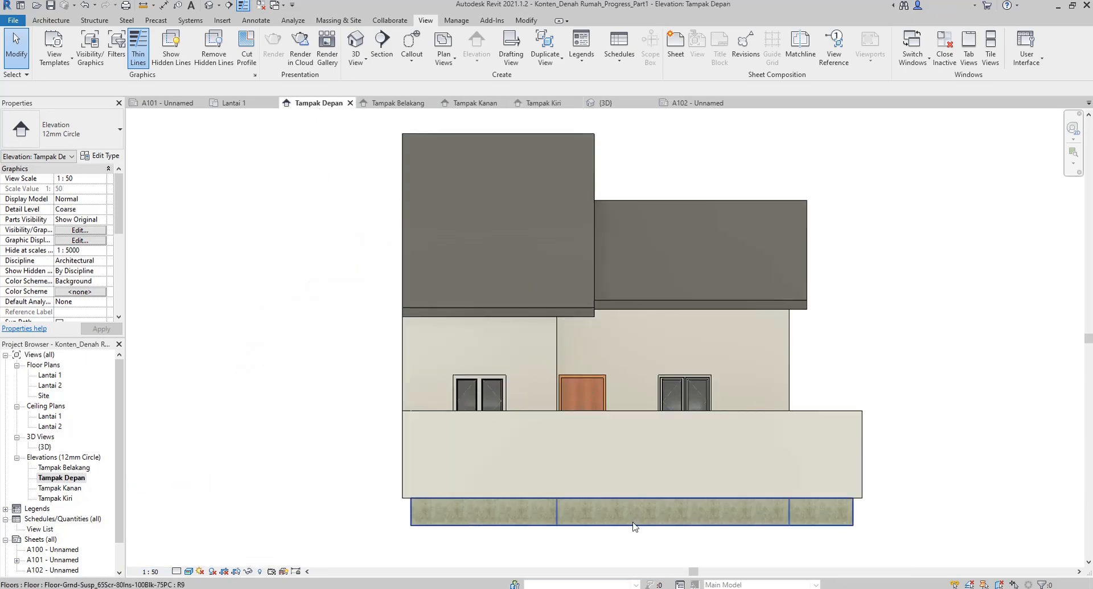
left_click(563, 520)
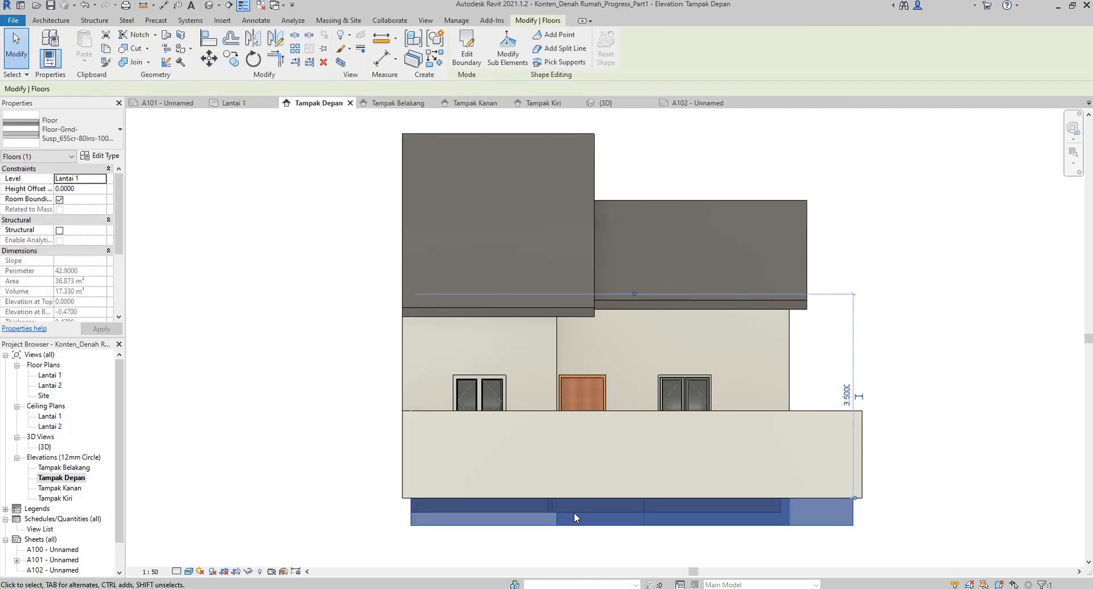
scroll(501, 357, "down", 2)
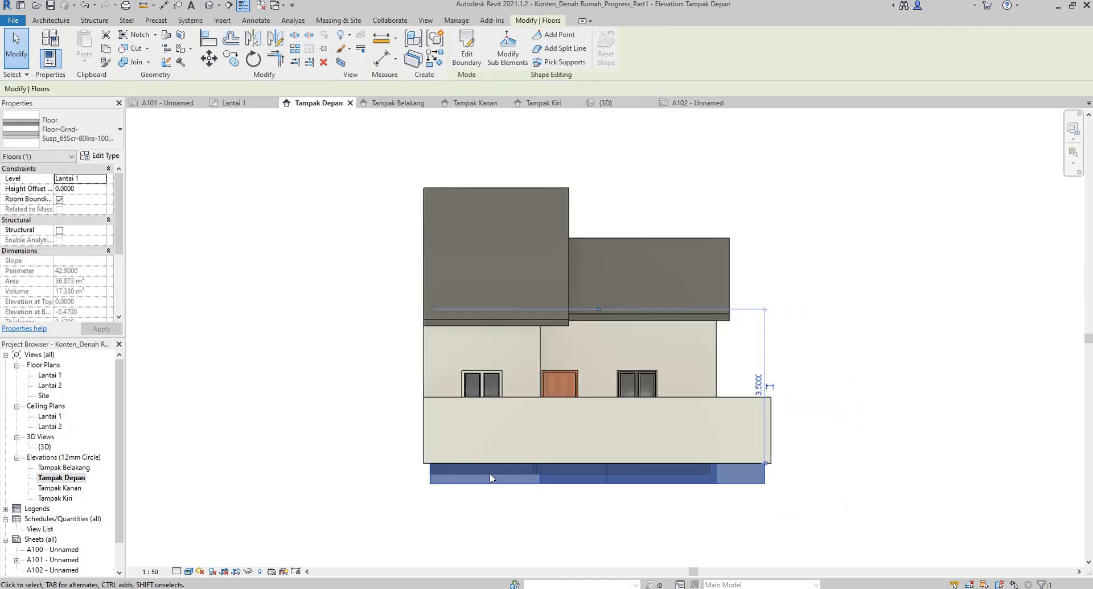
key("Escape")
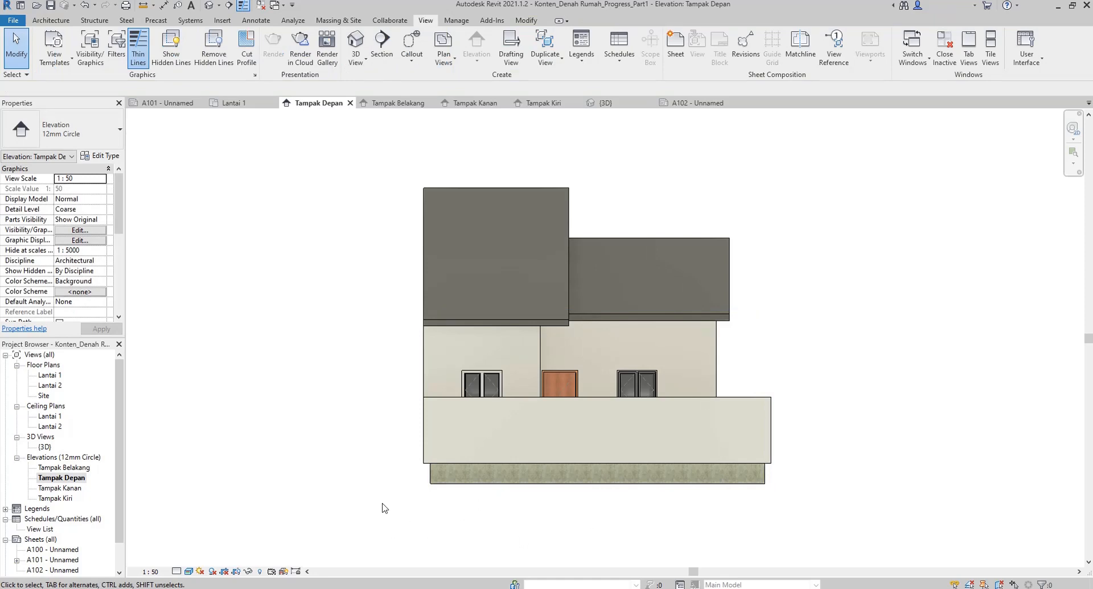
left_click_drag(368, 513, 806, 456)
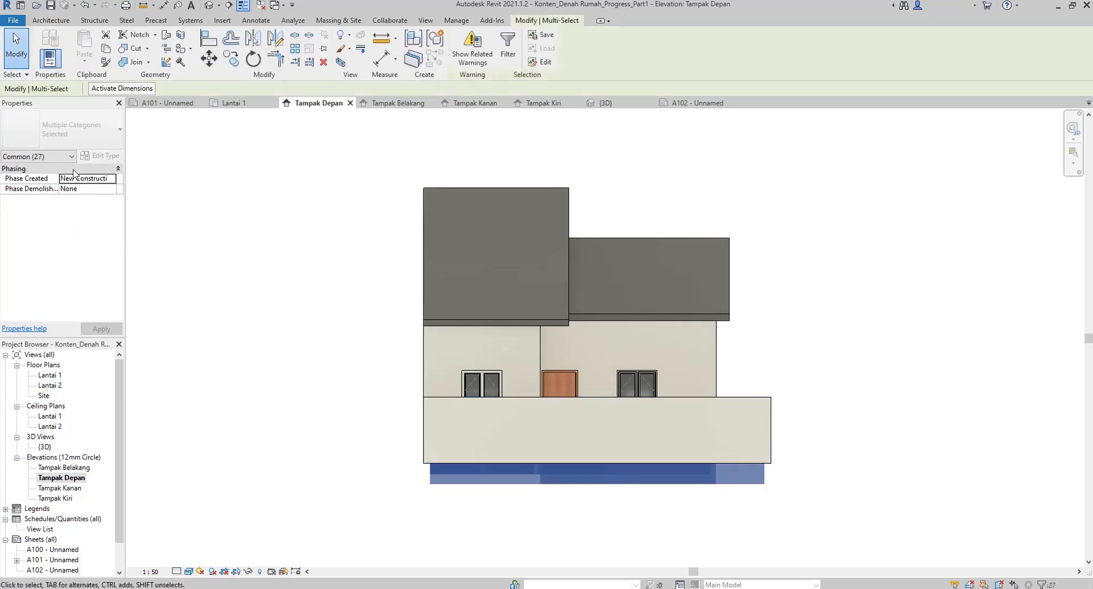
key("Escape")
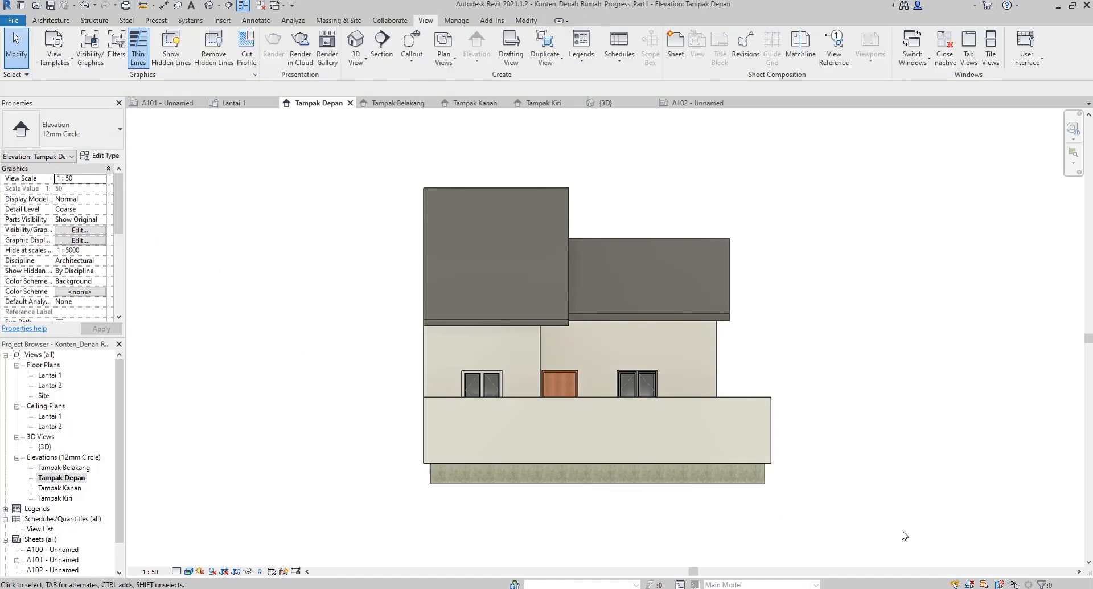
Filter the whole house selection down to floors only in the Tampak Depan elevation and hide those elements in the view.
left_click_drag(904, 535, 368, 168)
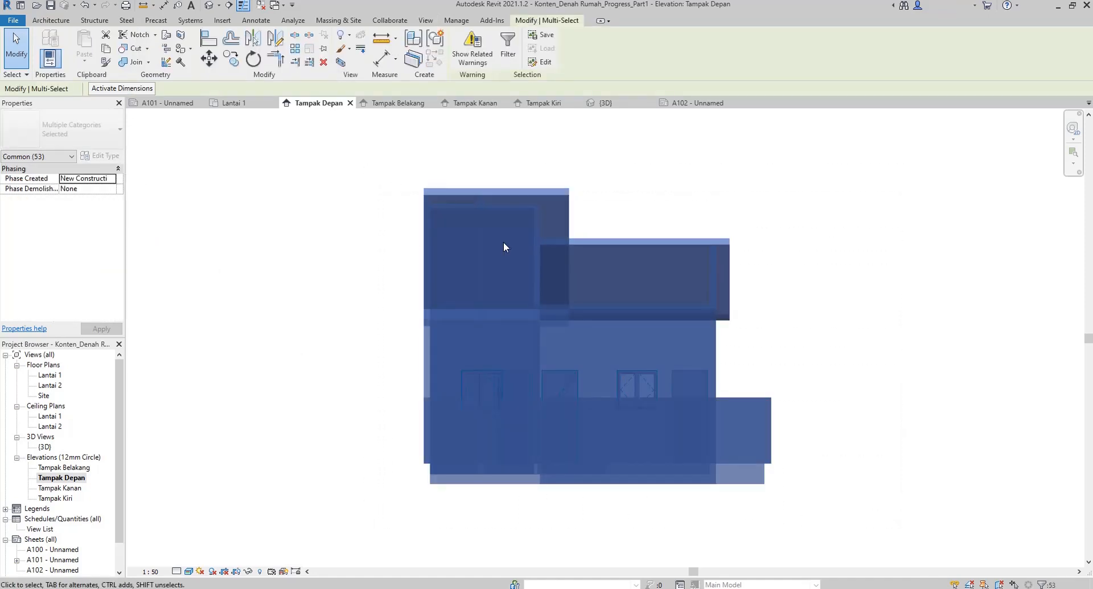
left_click(508, 45)
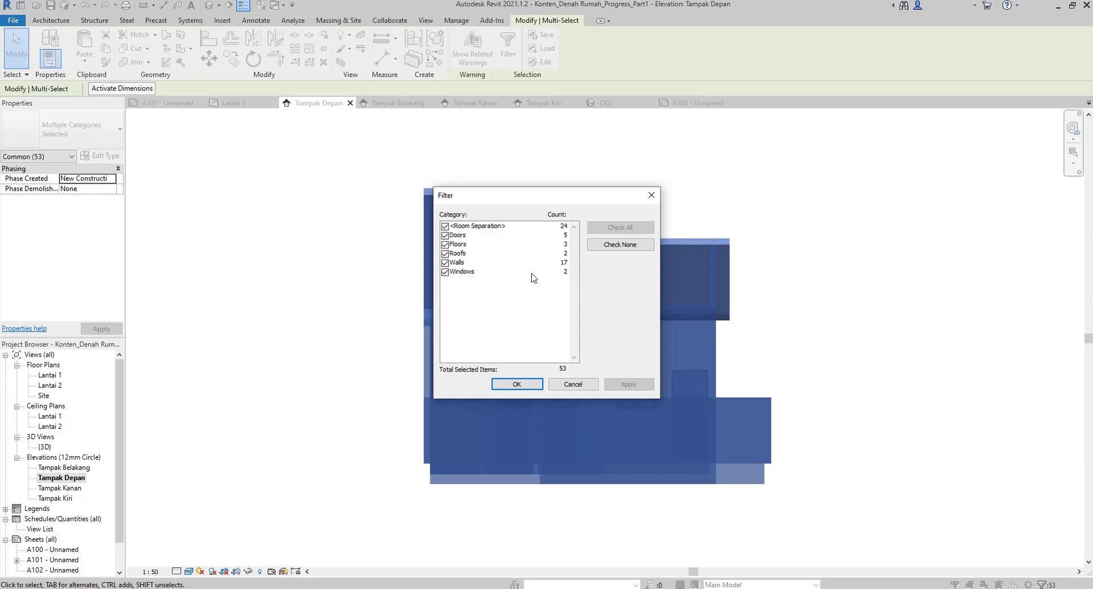
left_click(617, 246)
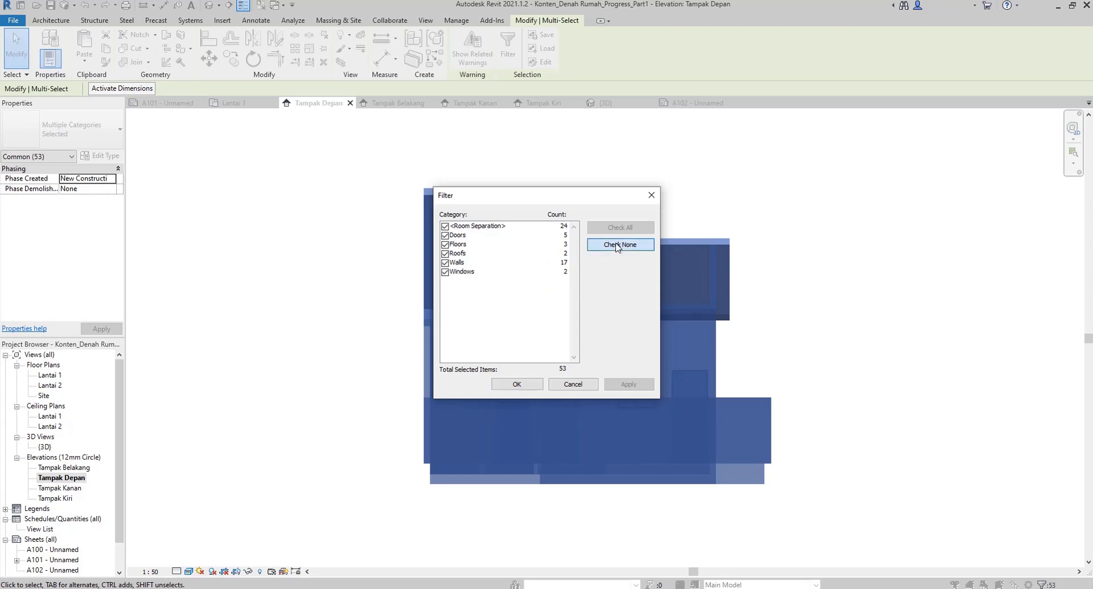
left_click(447, 245)
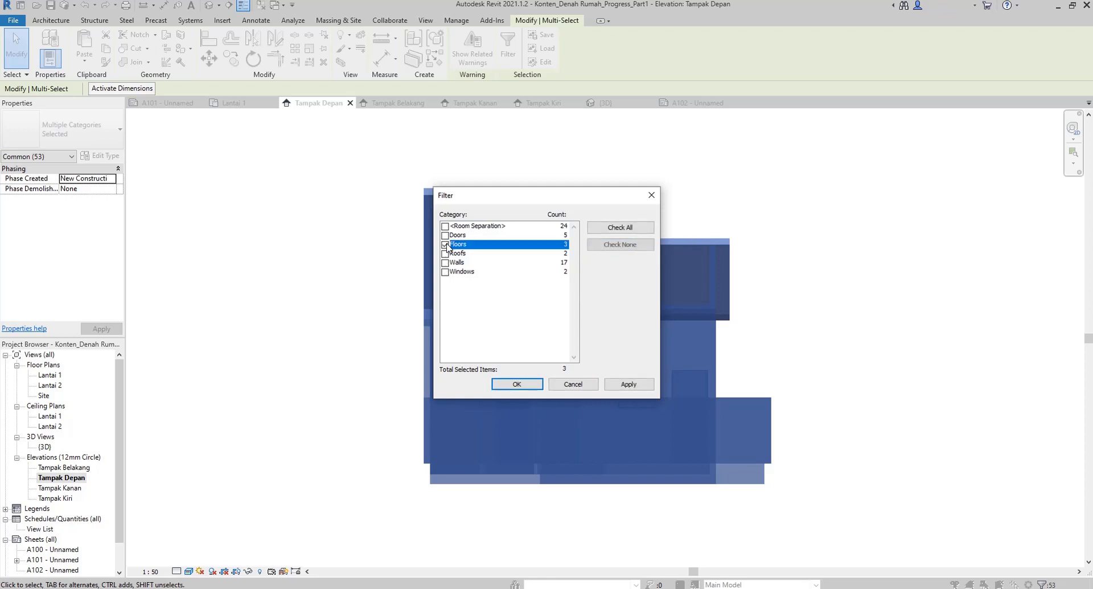
left_click(629, 383)
left_click(523, 384)
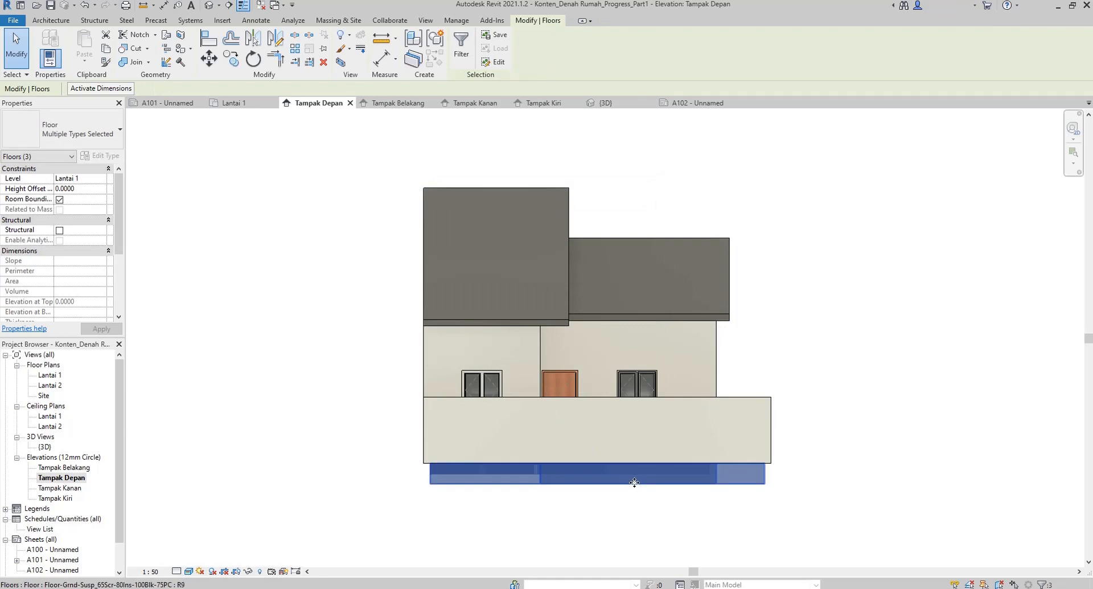
right_click(635, 483)
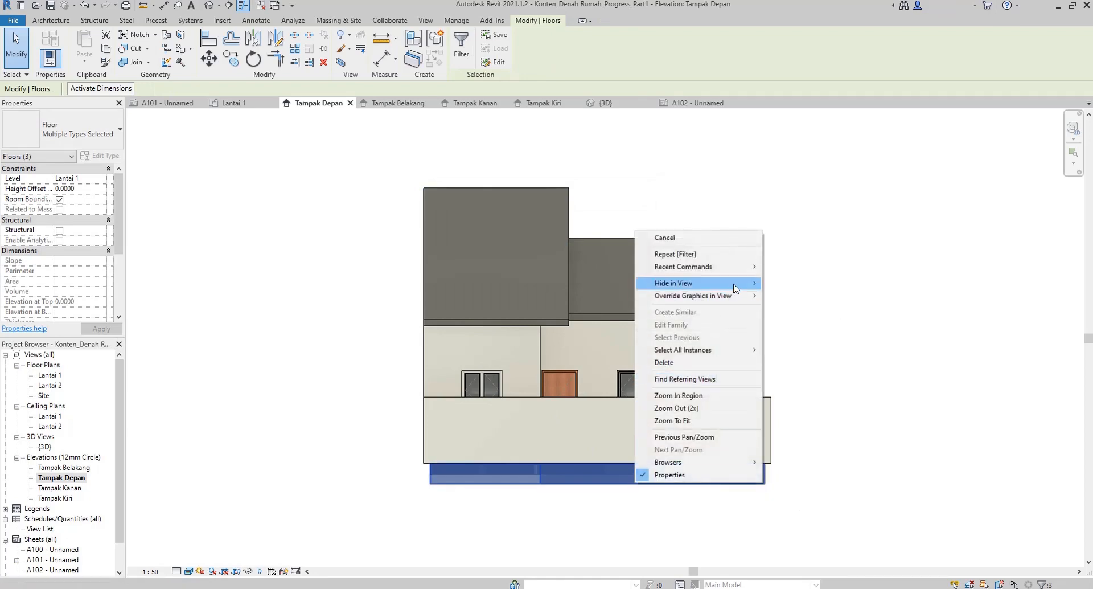
mouse_move(734, 283)
left_click(792, 284)
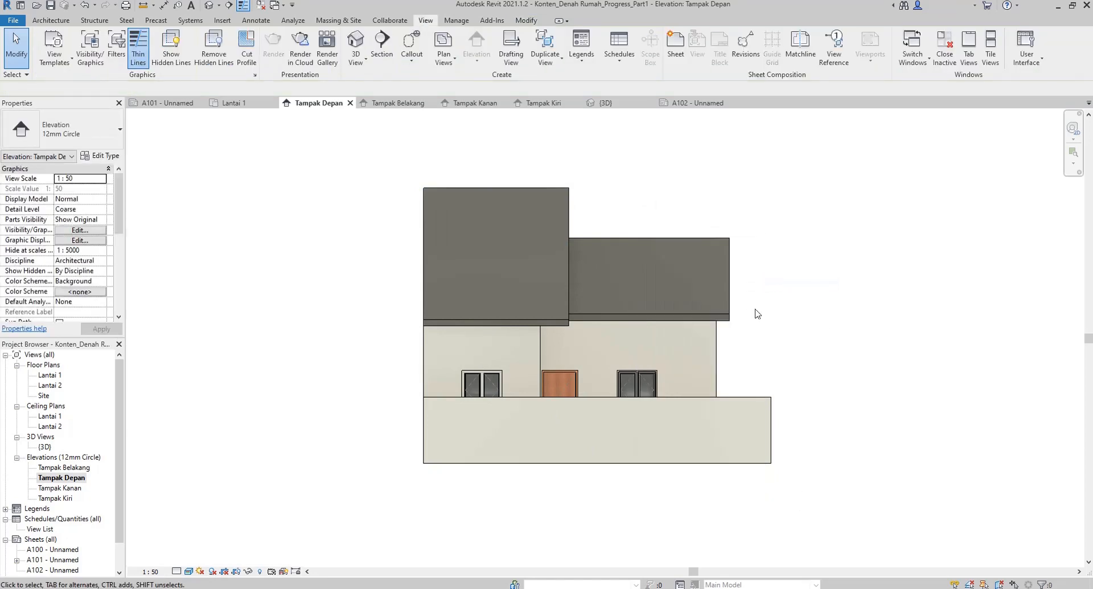
scroll(620, 315, "up", 2)
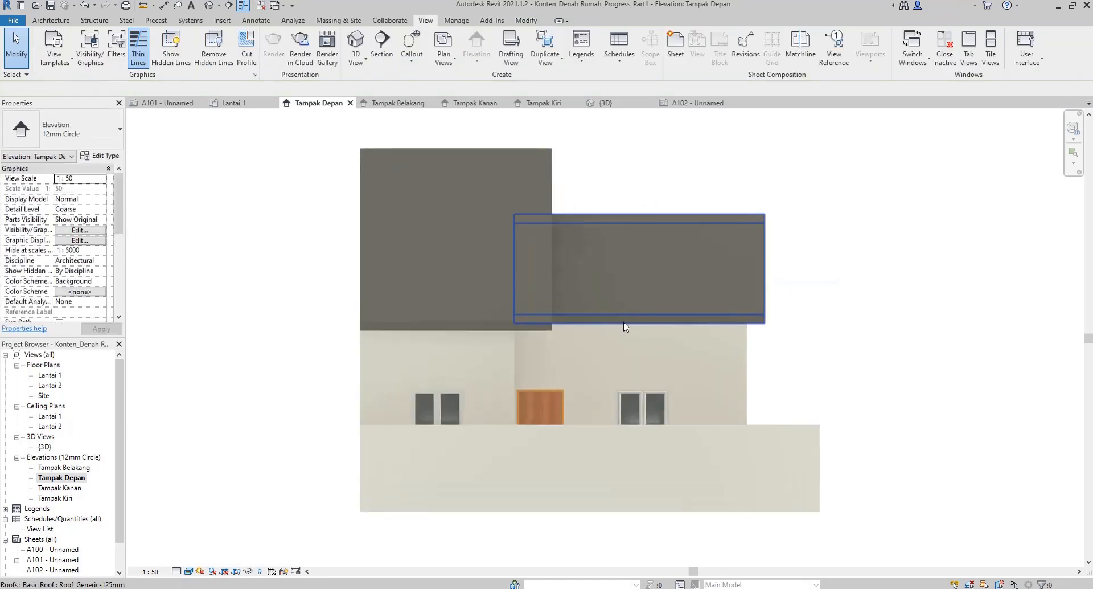
In the Tampak Belakang elevation, filter the whole model selection to floors only and hide those elements in the view.
left_click(402, 106)
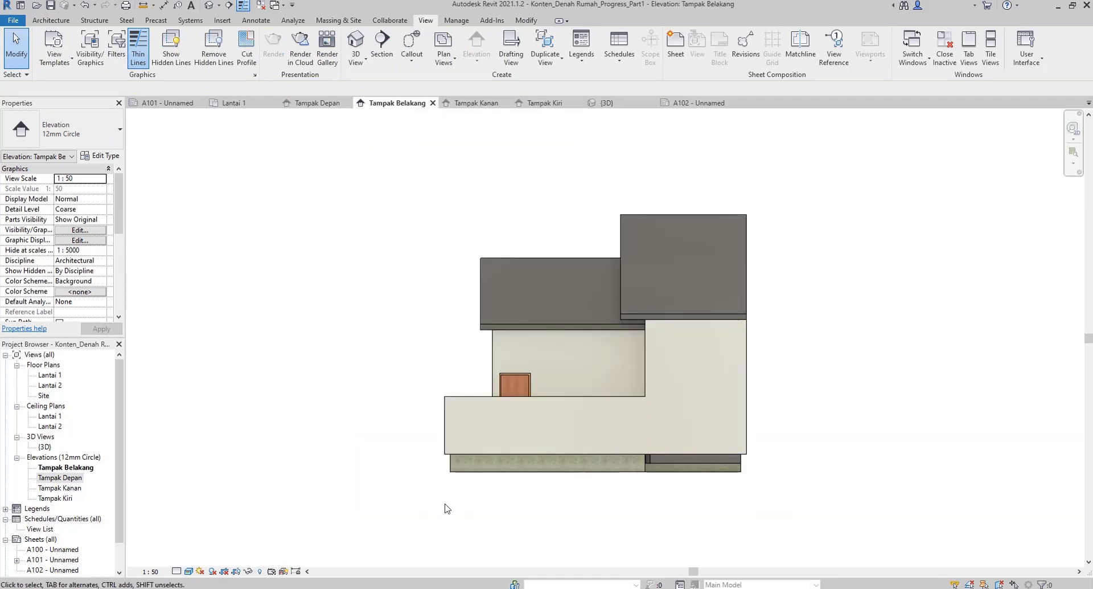
left_click_drag(811, 555, 336, 165)
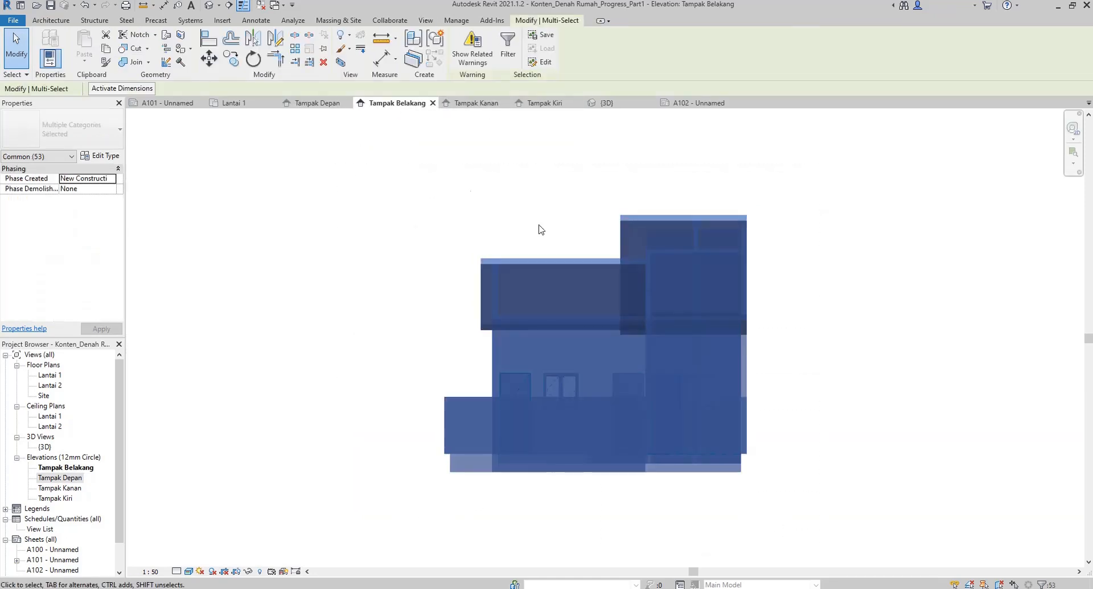
left_click(508, 51)
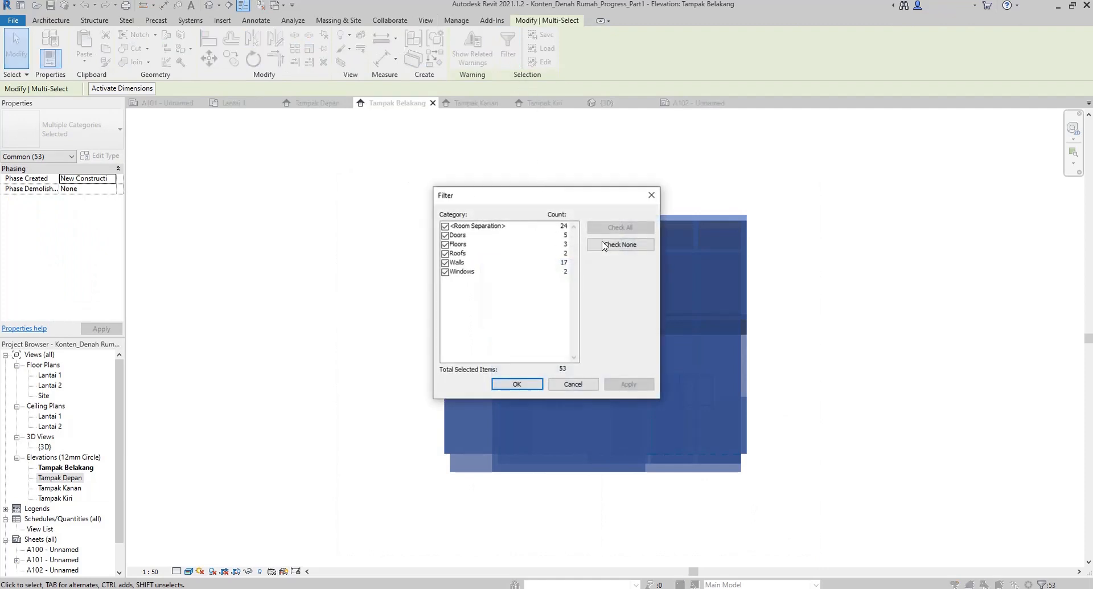
left_click(620, 244)
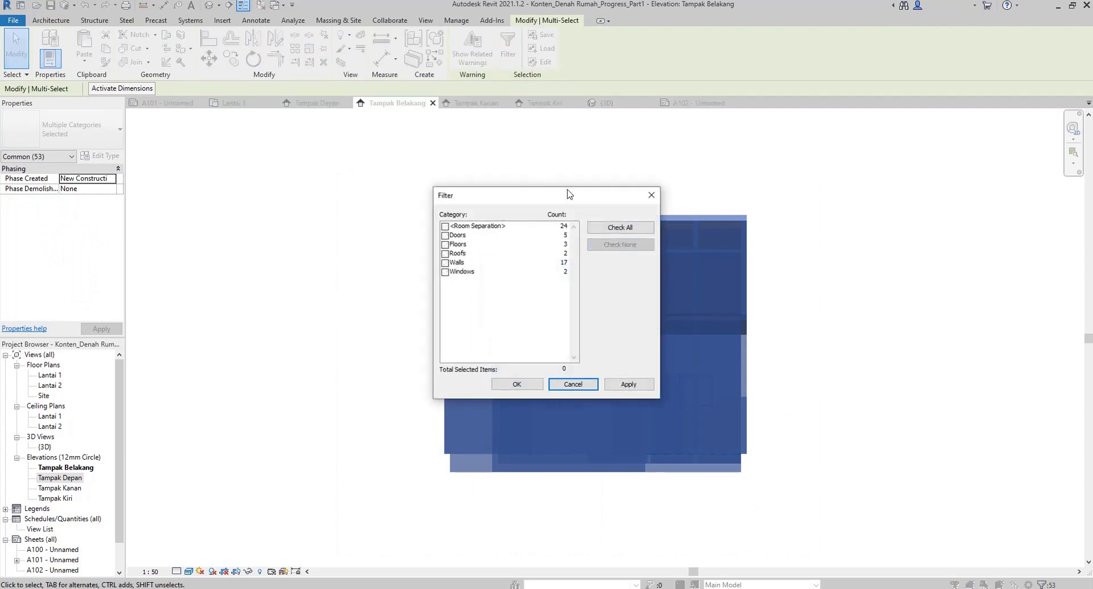
left_click_drag(567, 194, 525, 202)
left_click(402, 252)
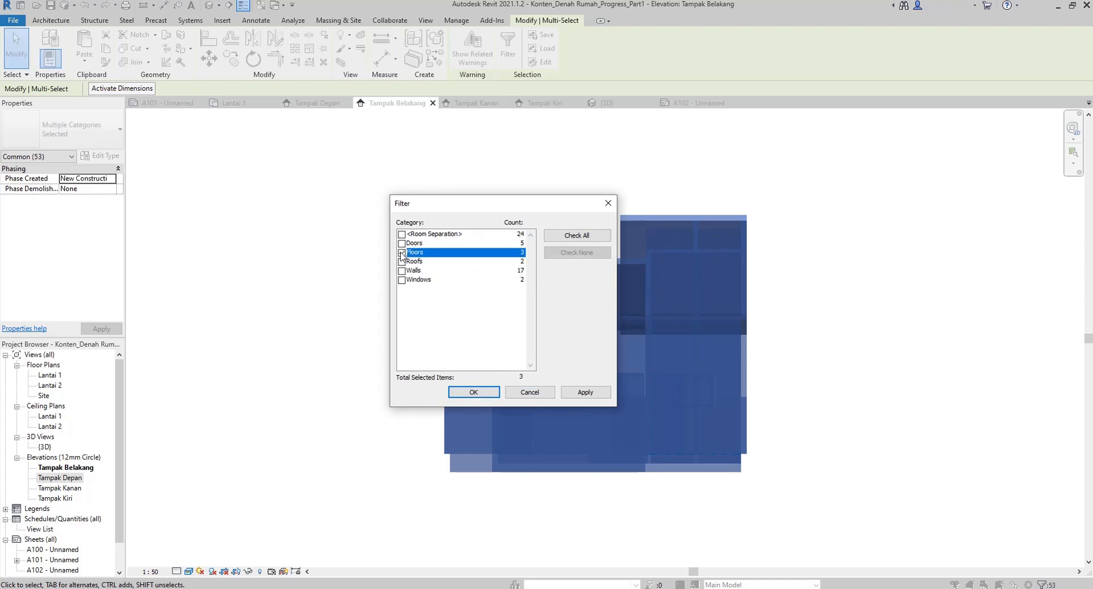
left_click(590, 397)
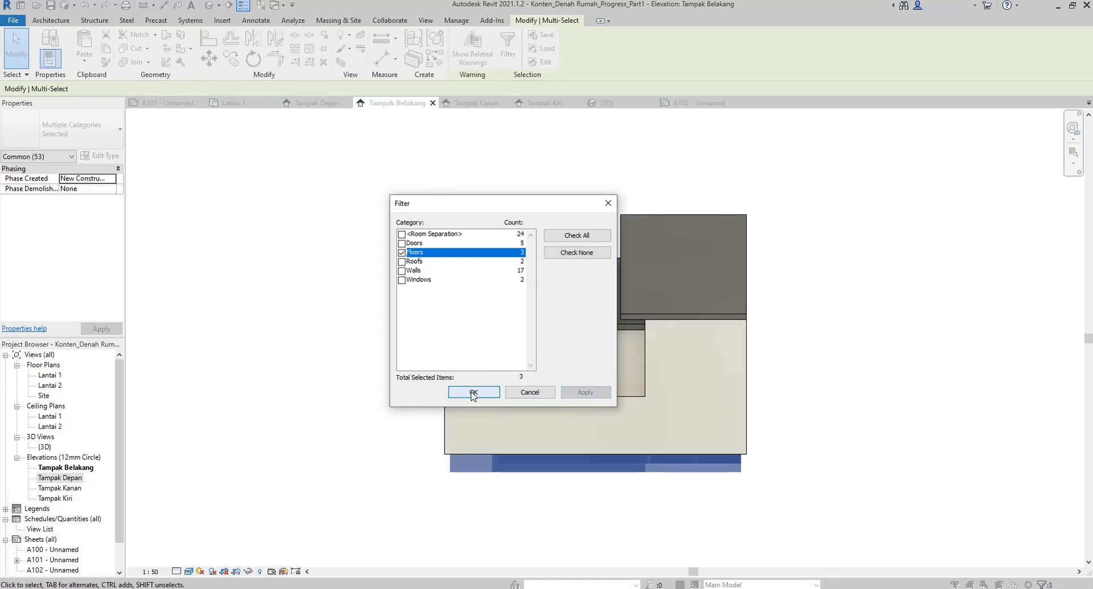
left_click(474, 392)
right_click(580, 216)
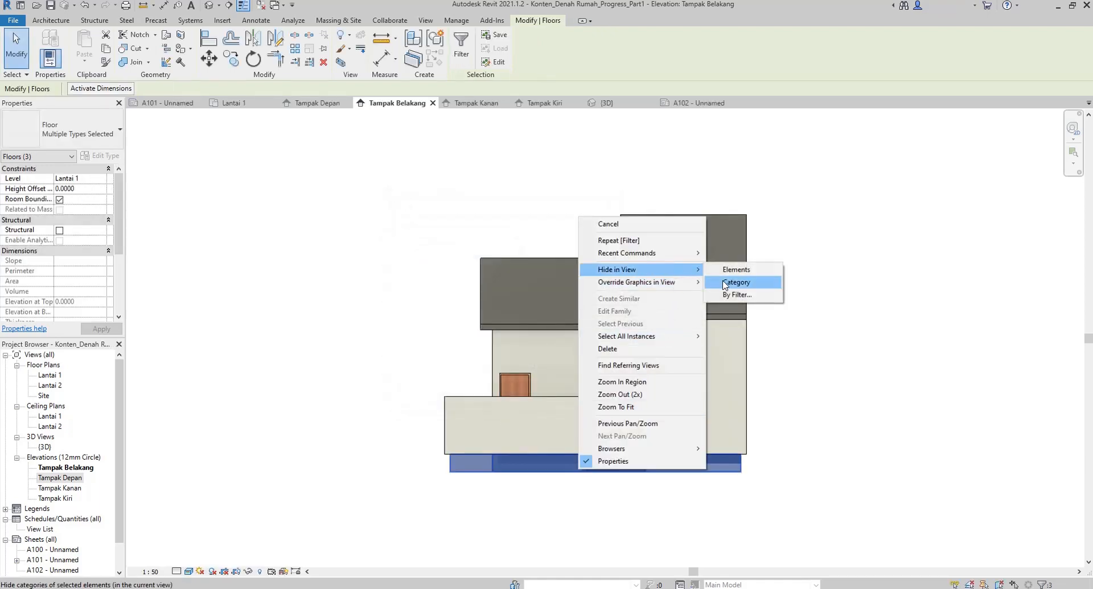
mouse_move(699, 276)
left_click(740, 282)
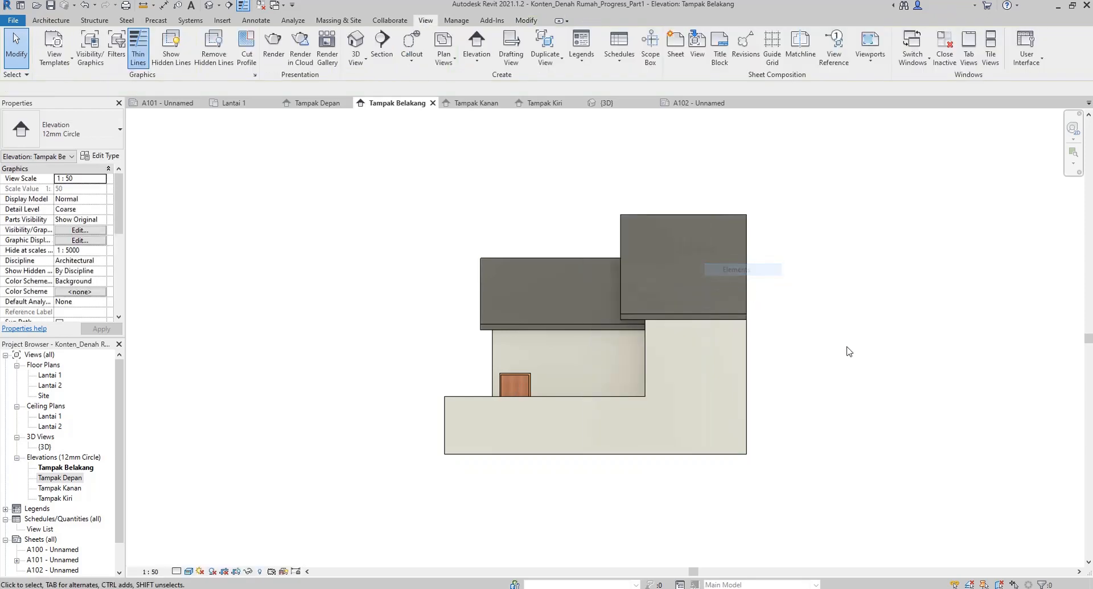
In the Tampak Kanan elevation, filter the whole model selection to floors only and hide those elements in the view.
left_click(488, 105)
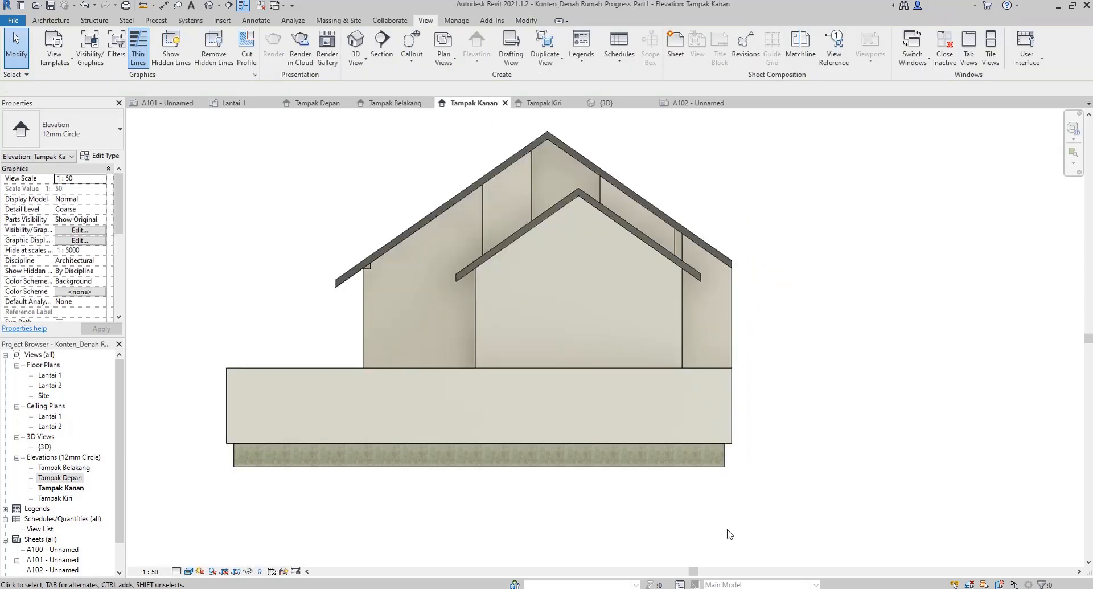
left_click_drag(730, 533, 177, 185)
left_click(508, 45)
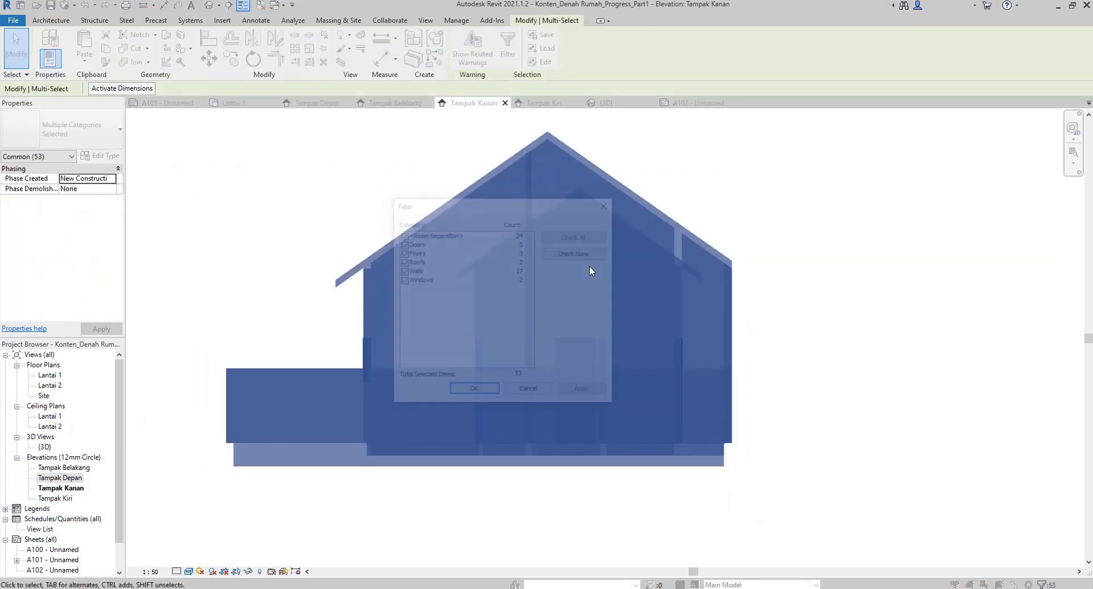
left_click(575, 253)
left_click(403, 253)
left_click(414, 255)
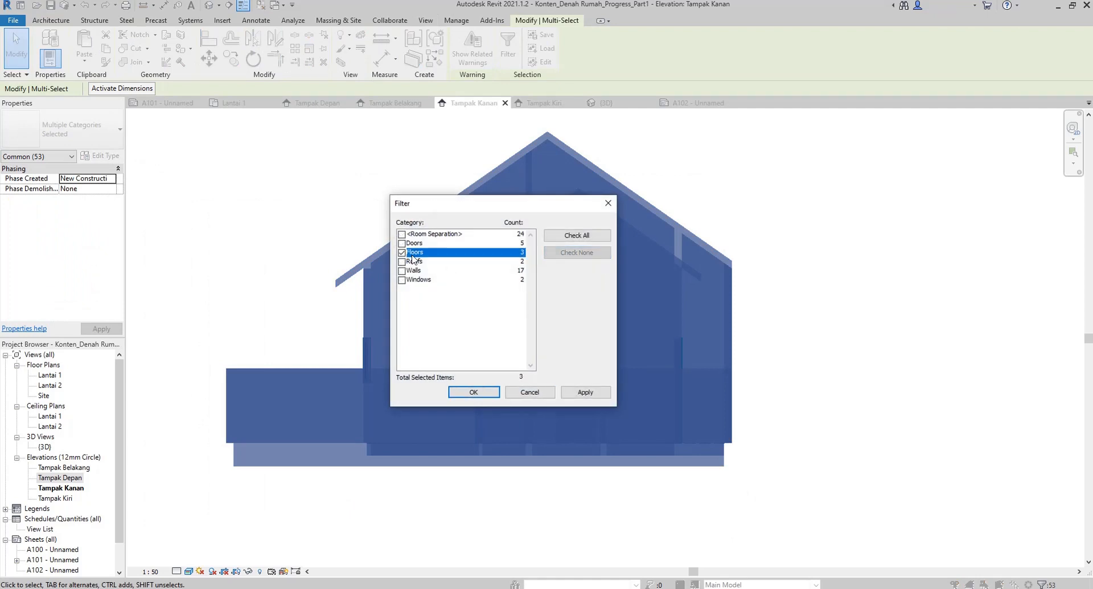
left_click(586, 392)
left_click(482, 392)
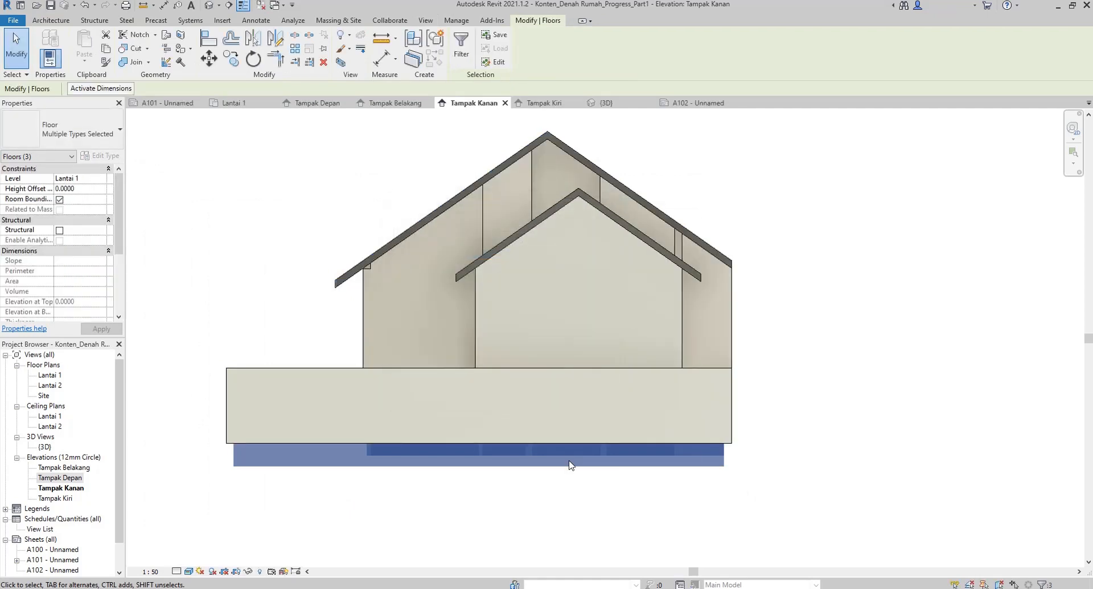
right_click(572, 465)
mouse_move(661, 259)
left_click(726, 261)
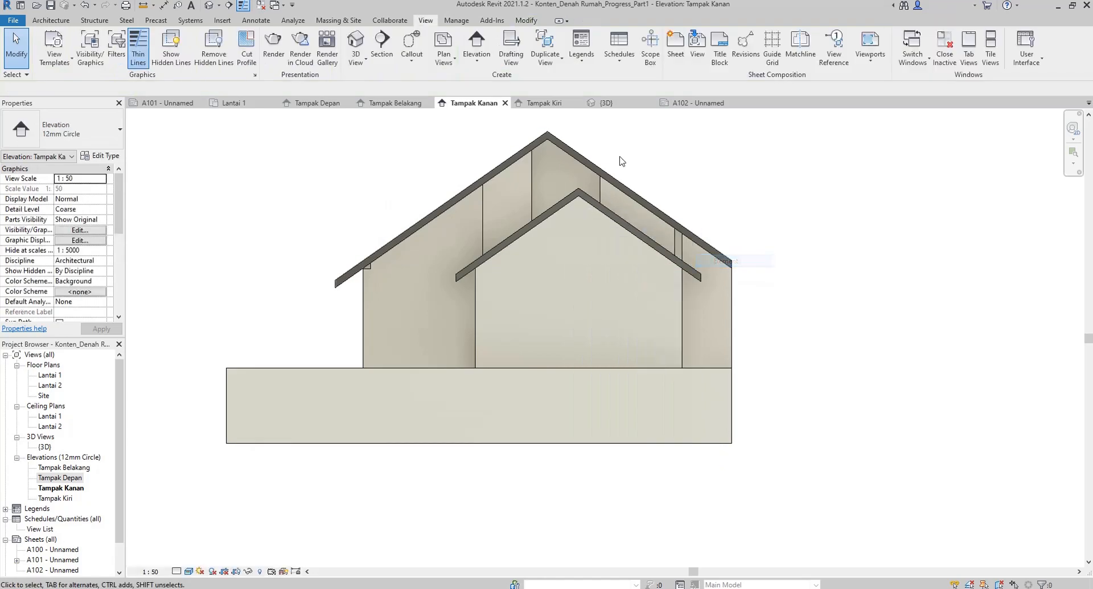
In the Tampak Kiri elevation, filter the whole model selection to floors only and hide those elements in the view.
left_click(541, 102)
scroll(508, 308, "down", 2)
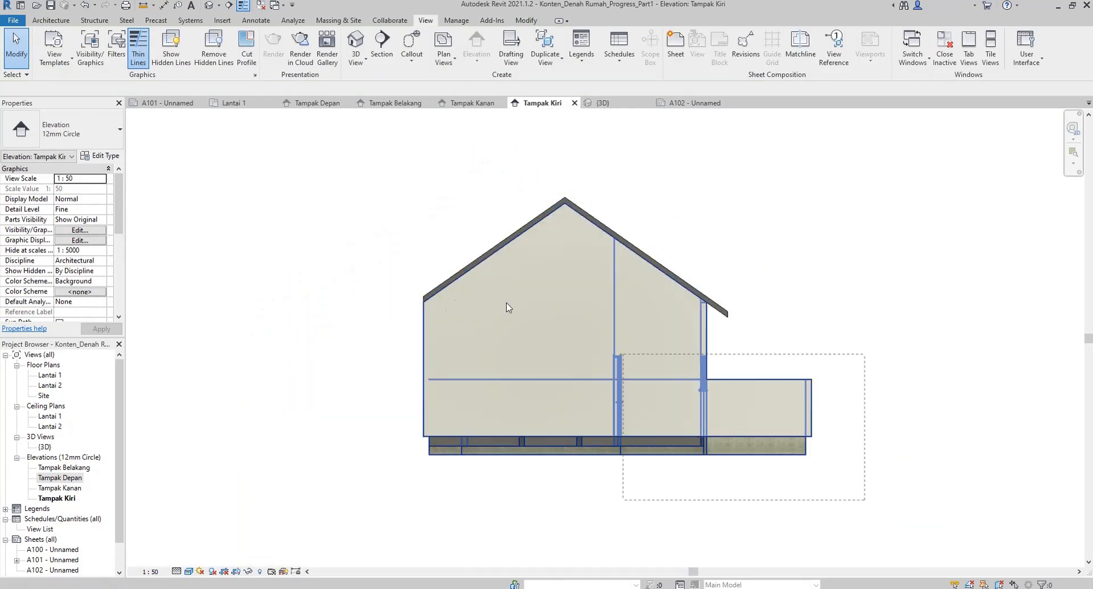
left_click_drag(871, 507, 344, 210)
left_click(508, 48)
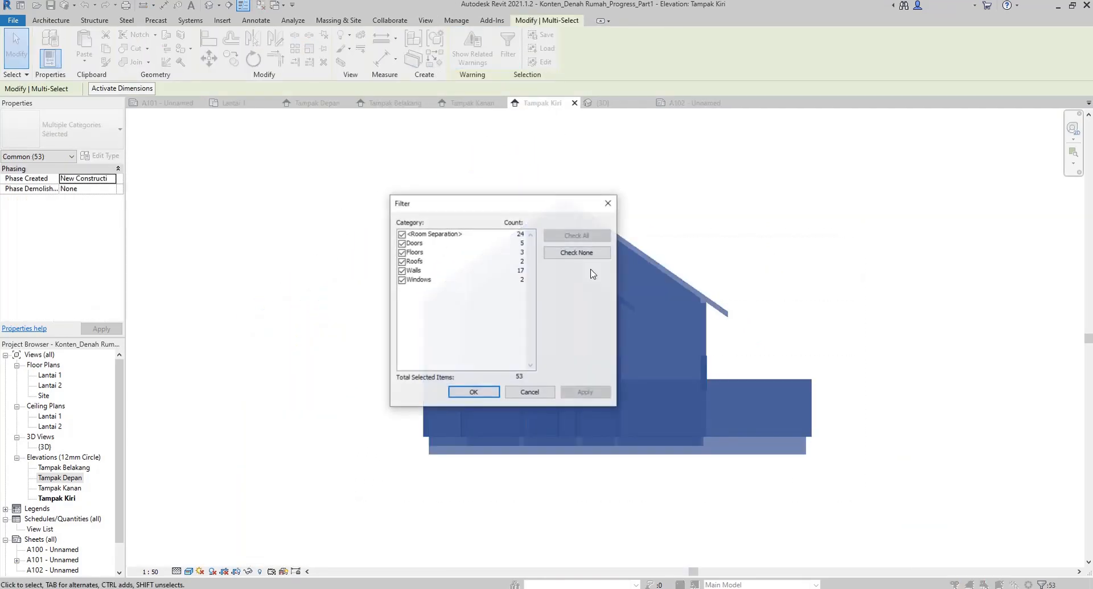
left_click(578, 253)
left_click(402, 252)
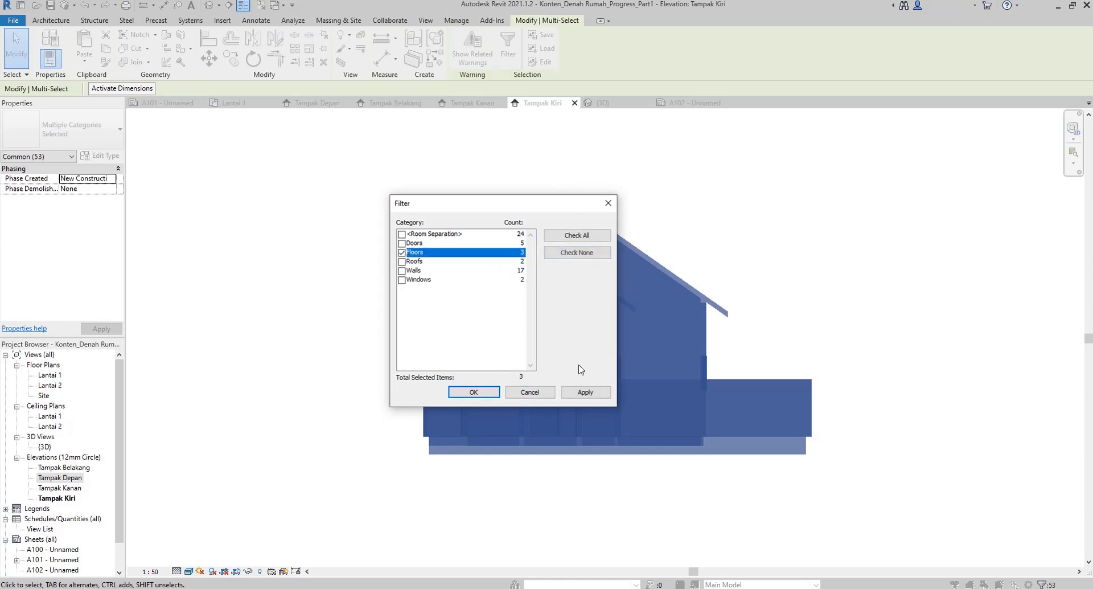
left_click(591, 392)
left_click(489, 392)
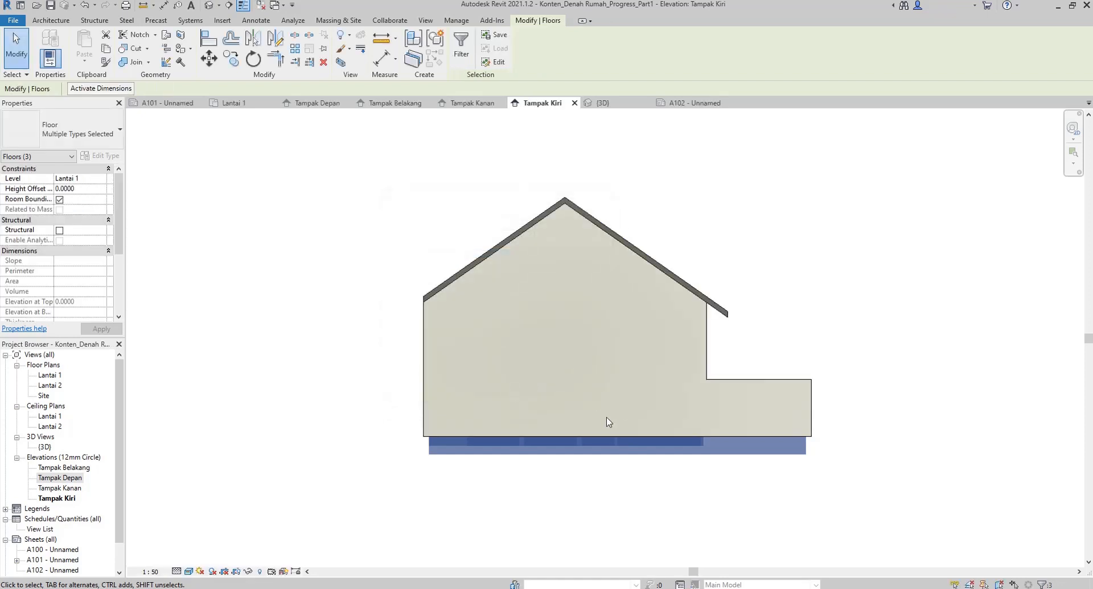
right_click(609, 447)
mouse_move(723, 249)
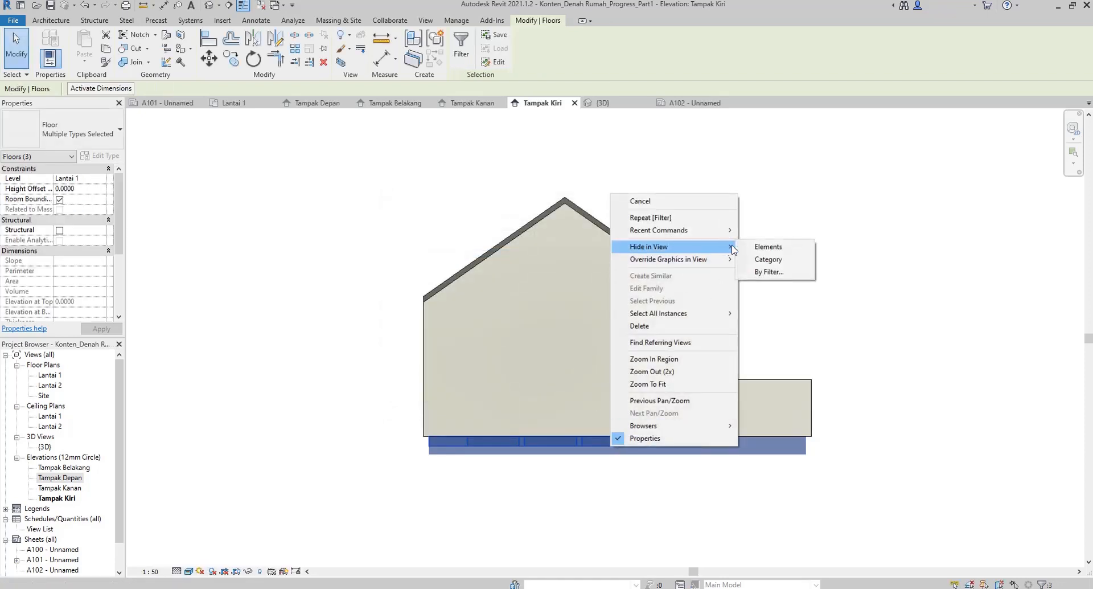
left_click(768, 245)
scroll(753, 268, "up", 1)
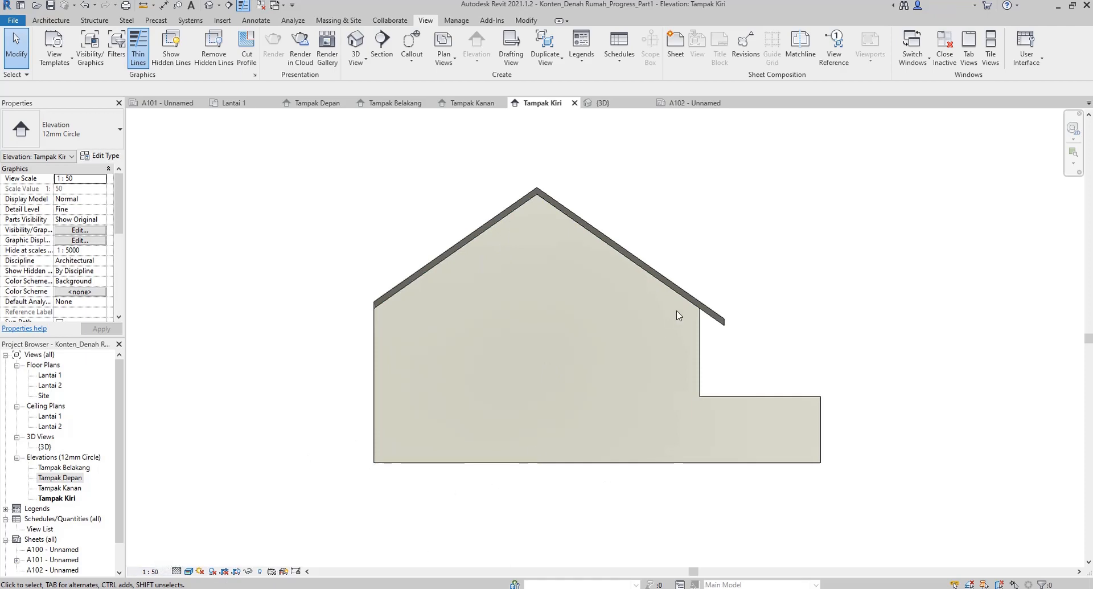
Shorten the front fence wall on grid A to 4.0000 from grid 1 in the Lantai 1 plan, and check it in Tampak Depan.
left_click(683, 103)
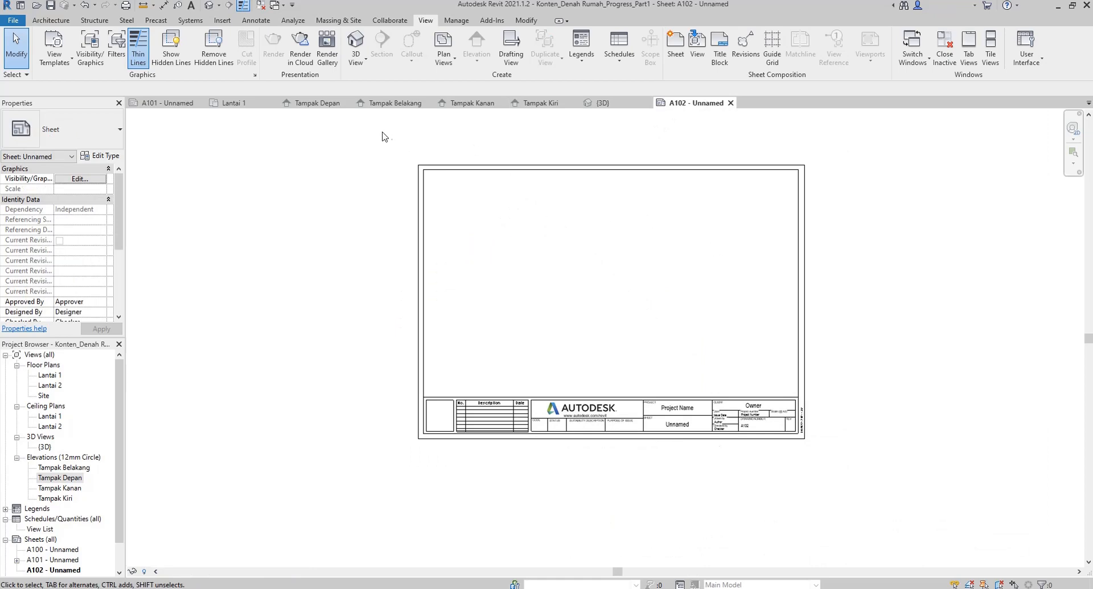
left_click(318, 103)
left_click(790, 430)
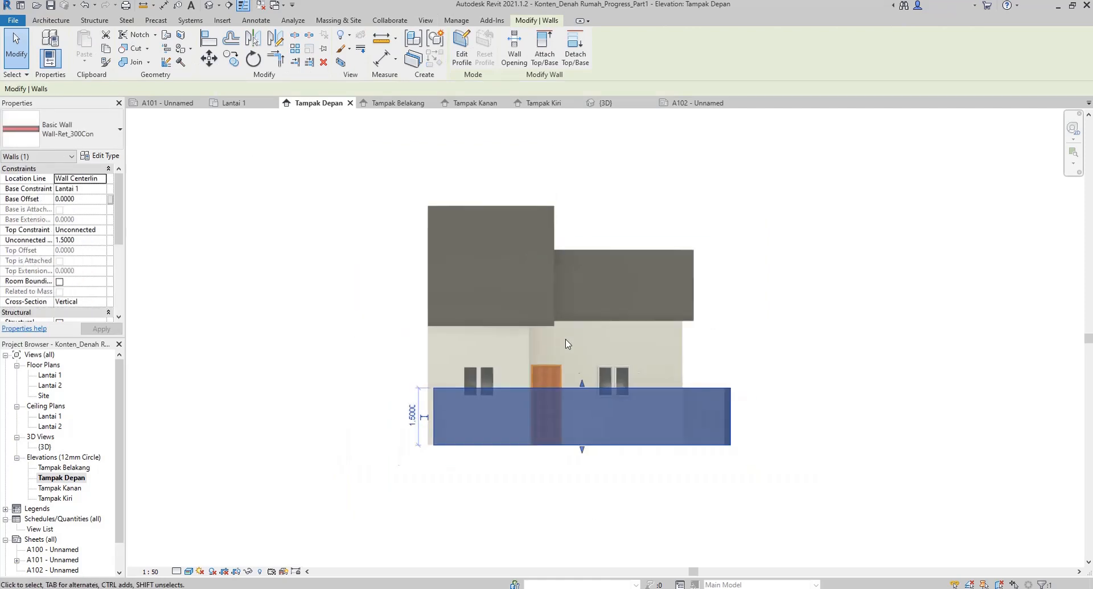
left_click(232, 103)
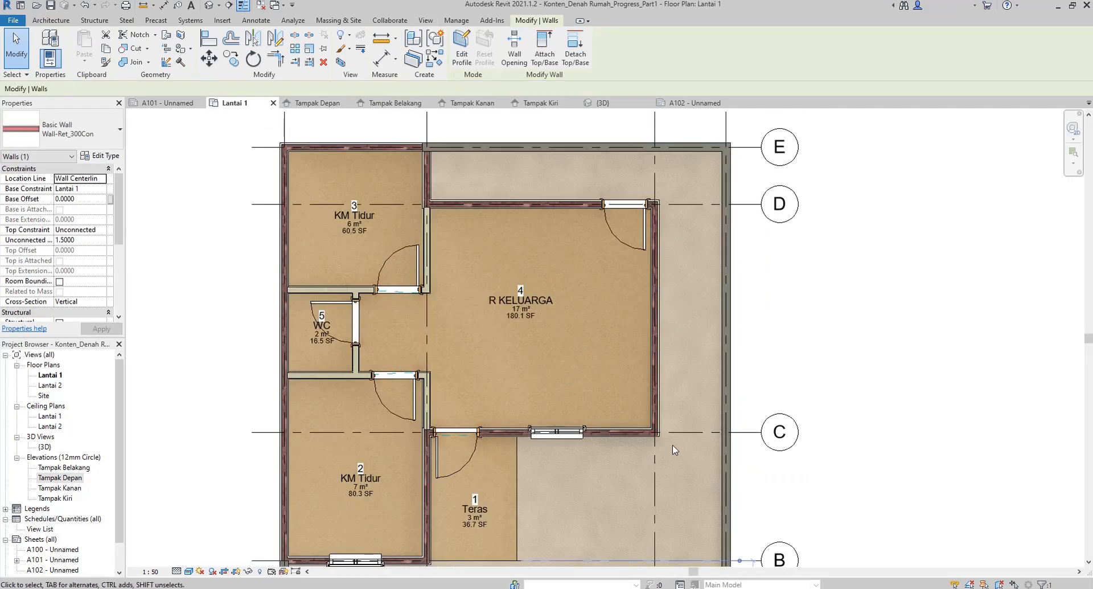
scroll(593, 344, "down", 3)
middle_click_drag(616, 400, 584, 344)
scroll(610, 463, "up", 2)
scroll(609, 468, "up", 1)
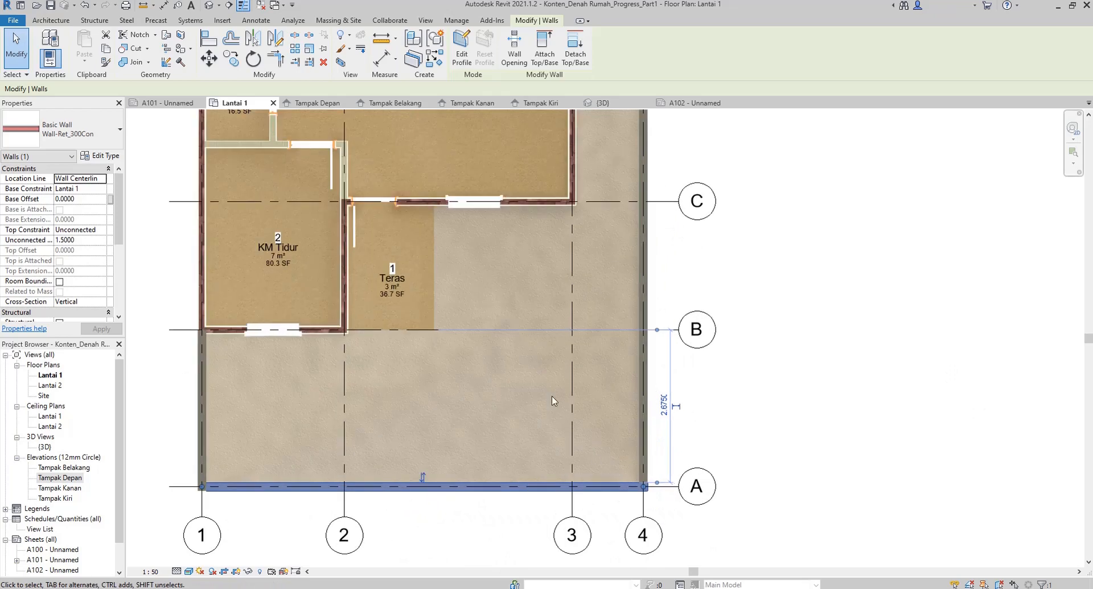
scroll(563, 345, "down", 2)
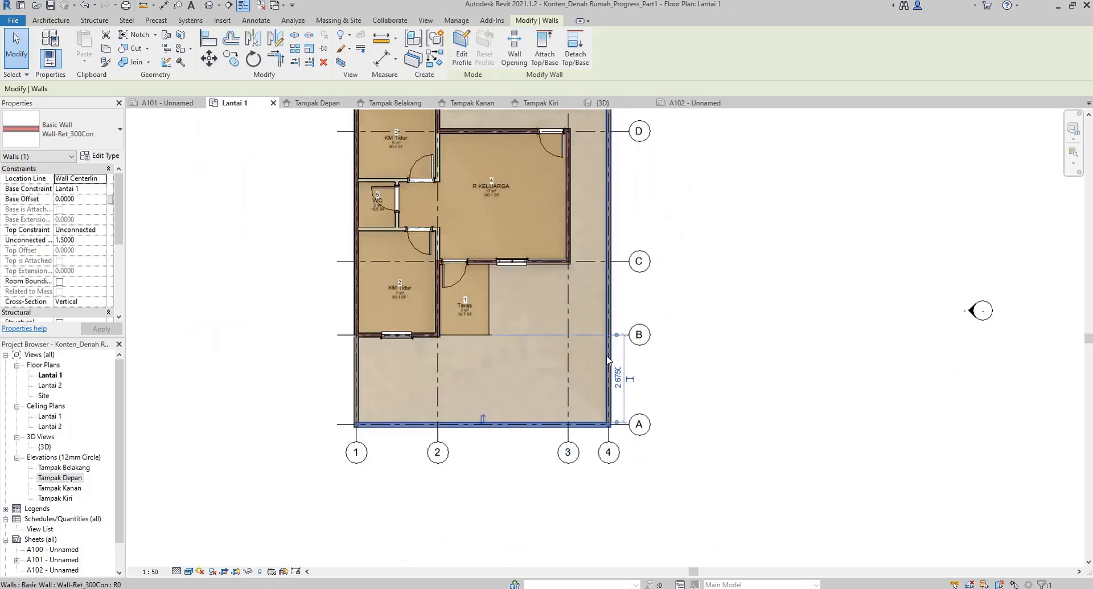
scroll(598, 421, "up", 3)
left_click_drag(635, 432, 421, 430)
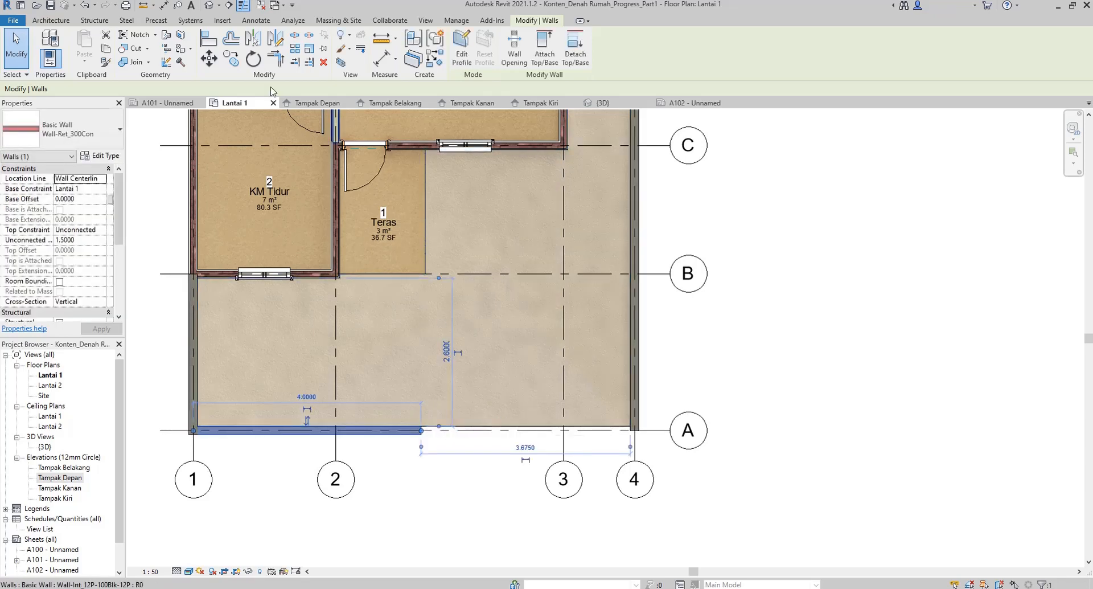
left_click(317, 103)
key("Escape")
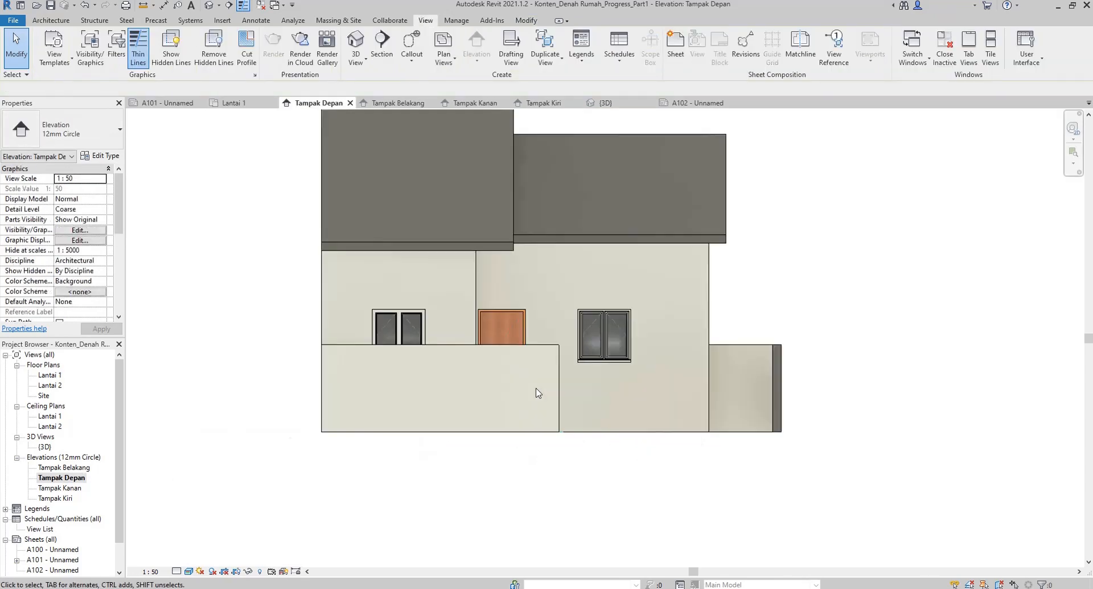
scroll(579, 407, "up", 2)
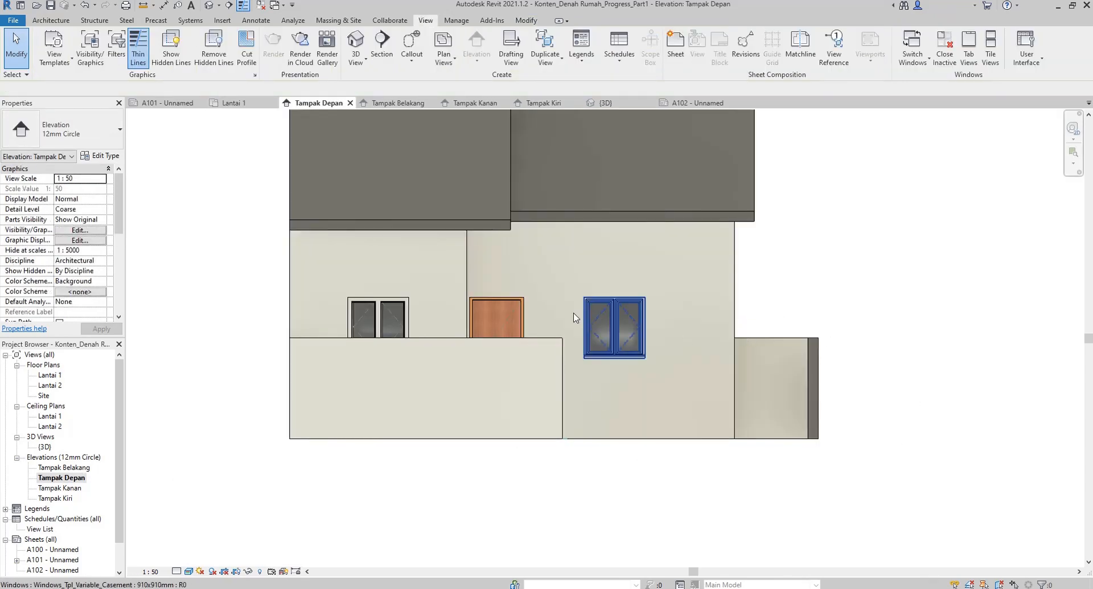
Place the Tampak Depan elevation in the upper-left area of sheet A102.
left_click(695, 103)
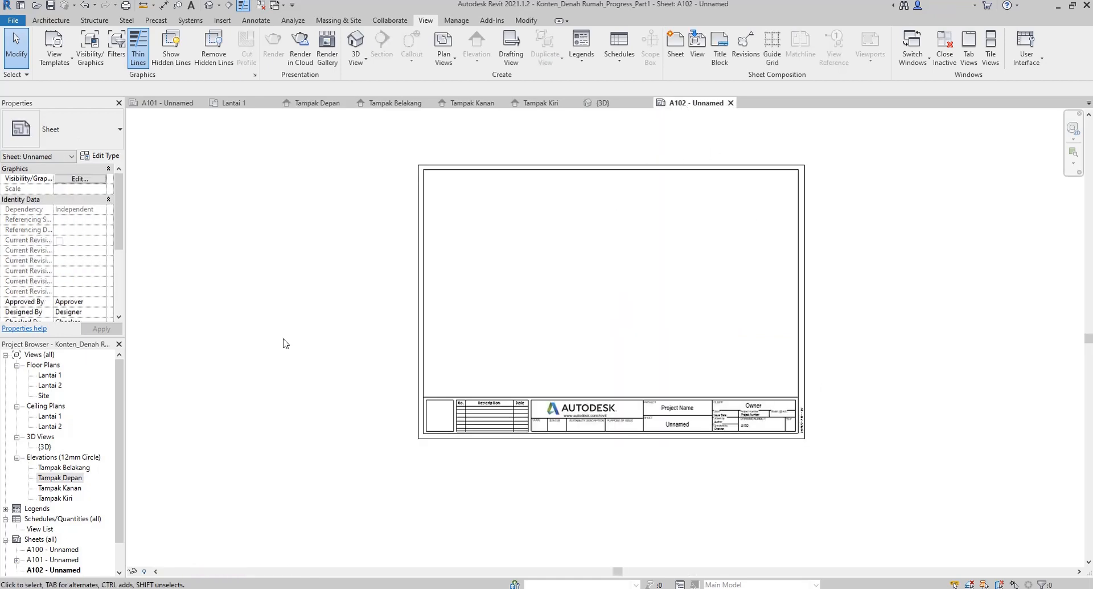
scroll(77, 507, "down", 1)
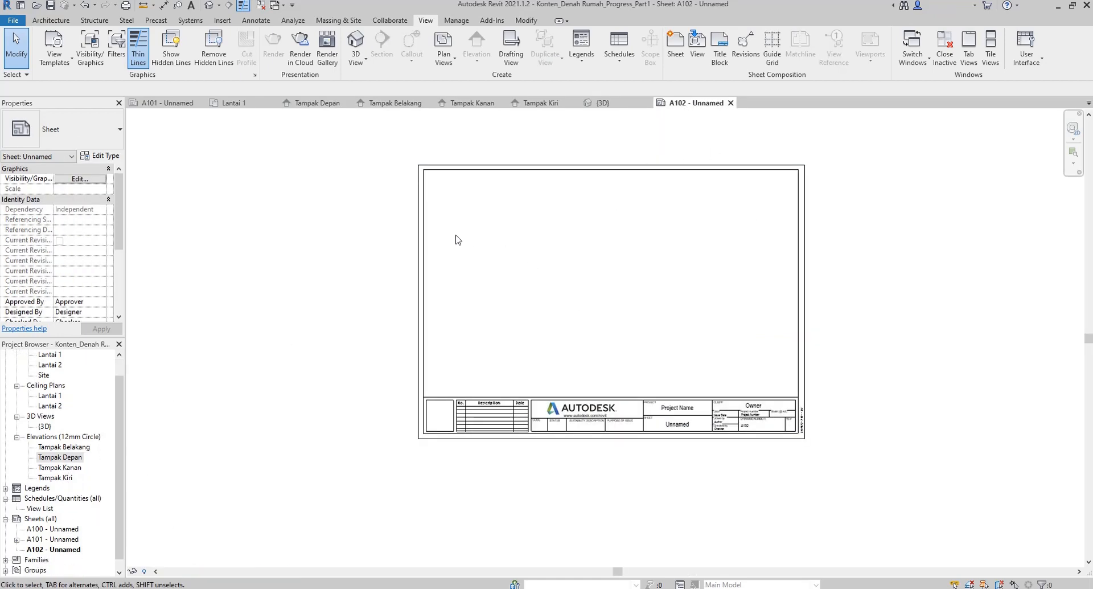
scroll(511, 232, "up", 1)
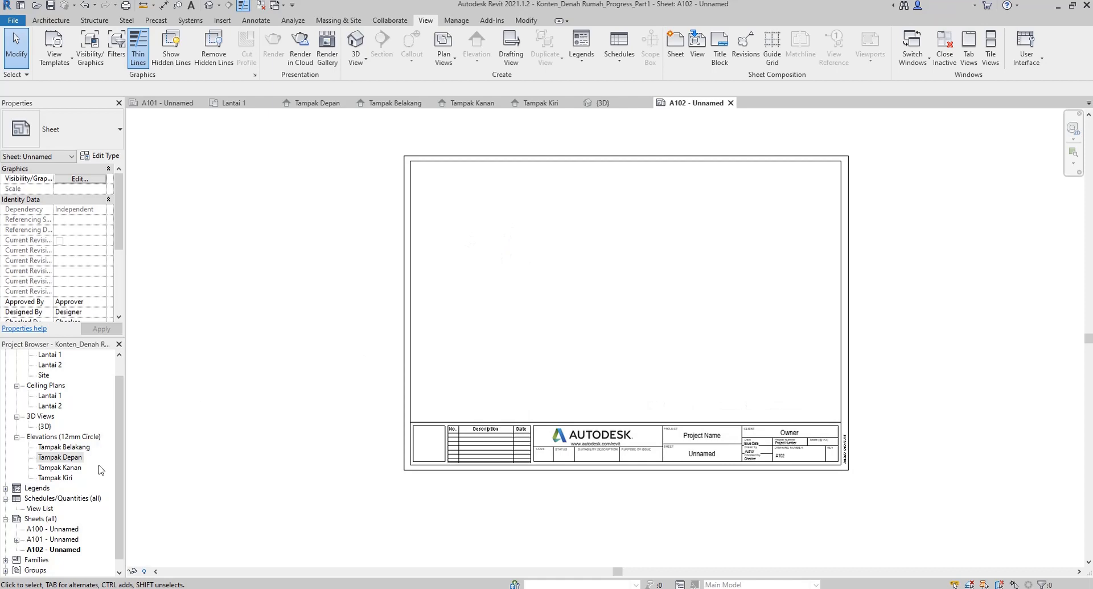
left_click(66, 459)
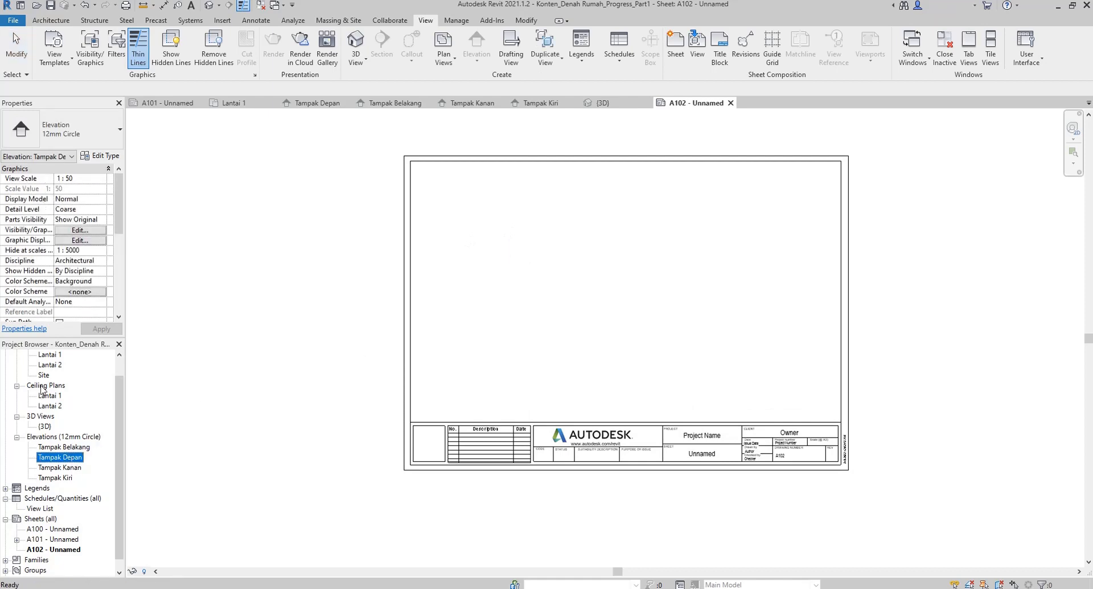
scroll(43, 389, "up", 1)
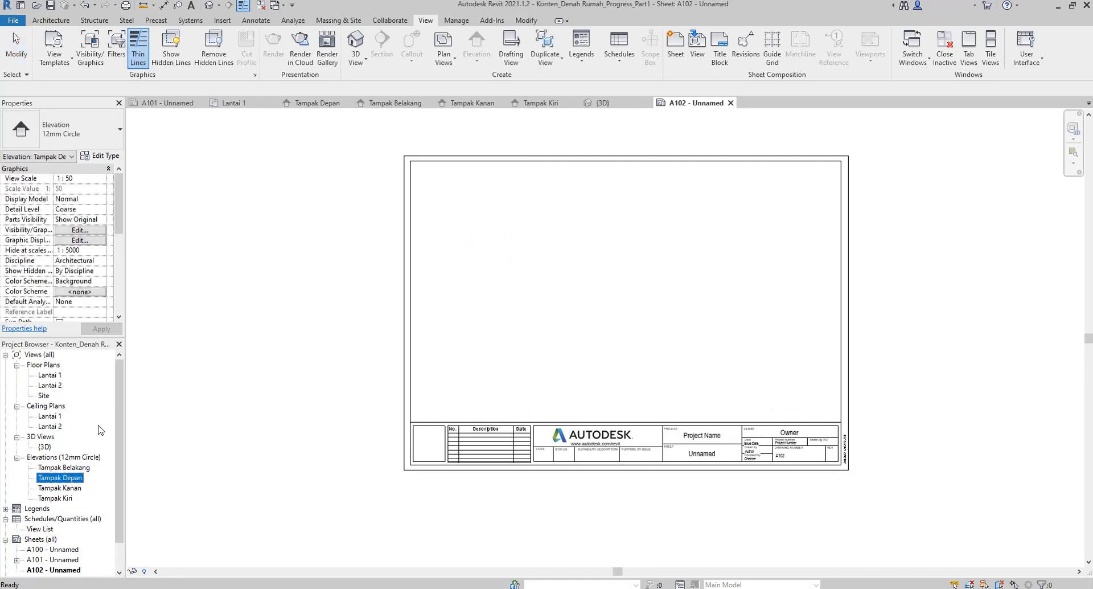
left_click_drag(86, 475, 545, 237)
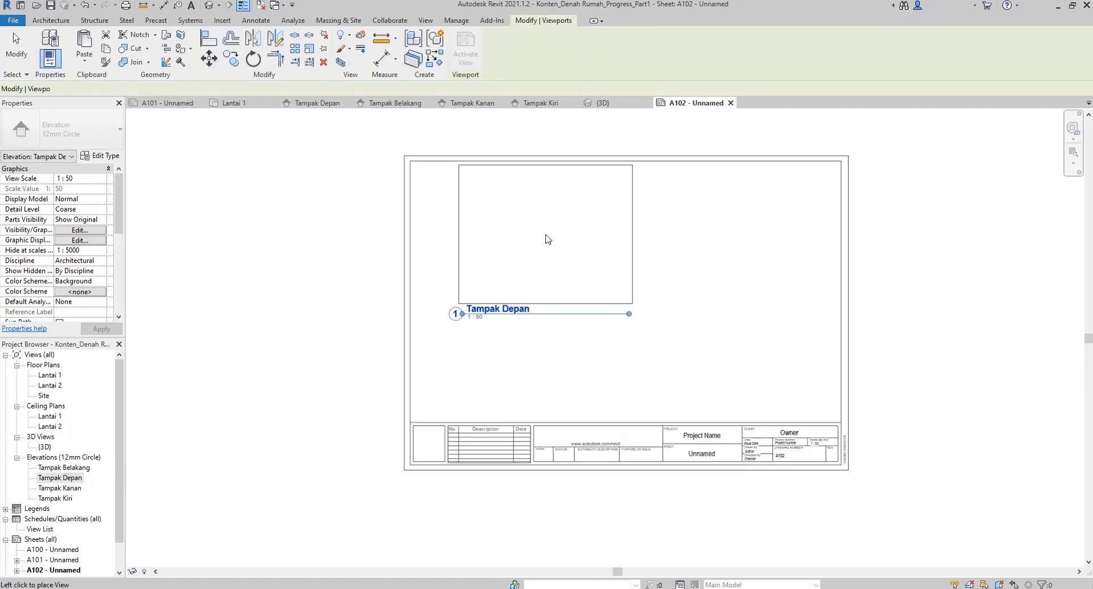
left_click(516, 238)
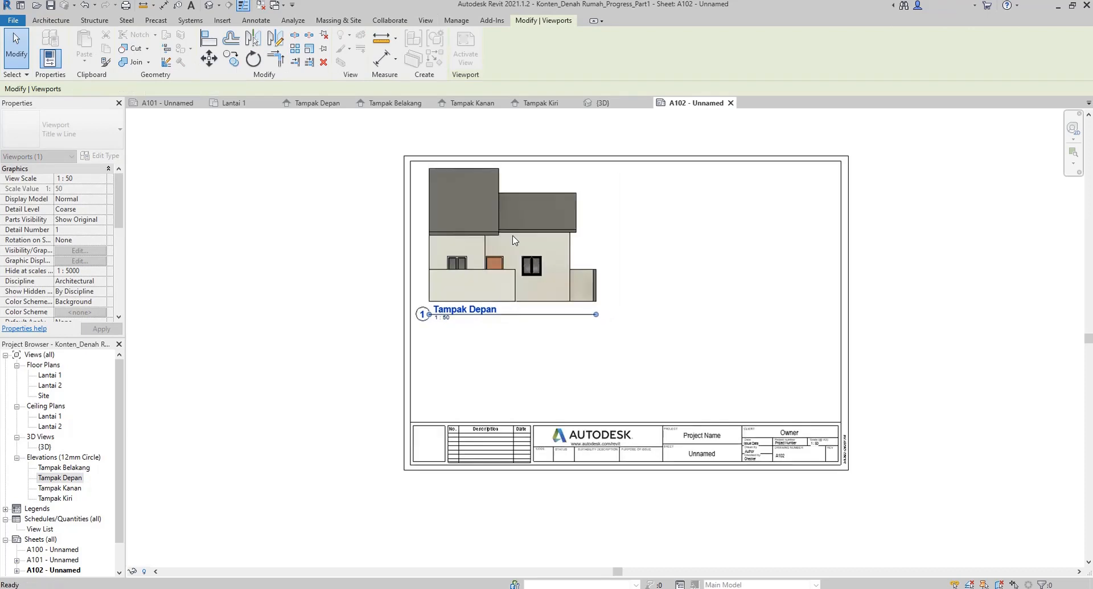
left_click(383, 261)
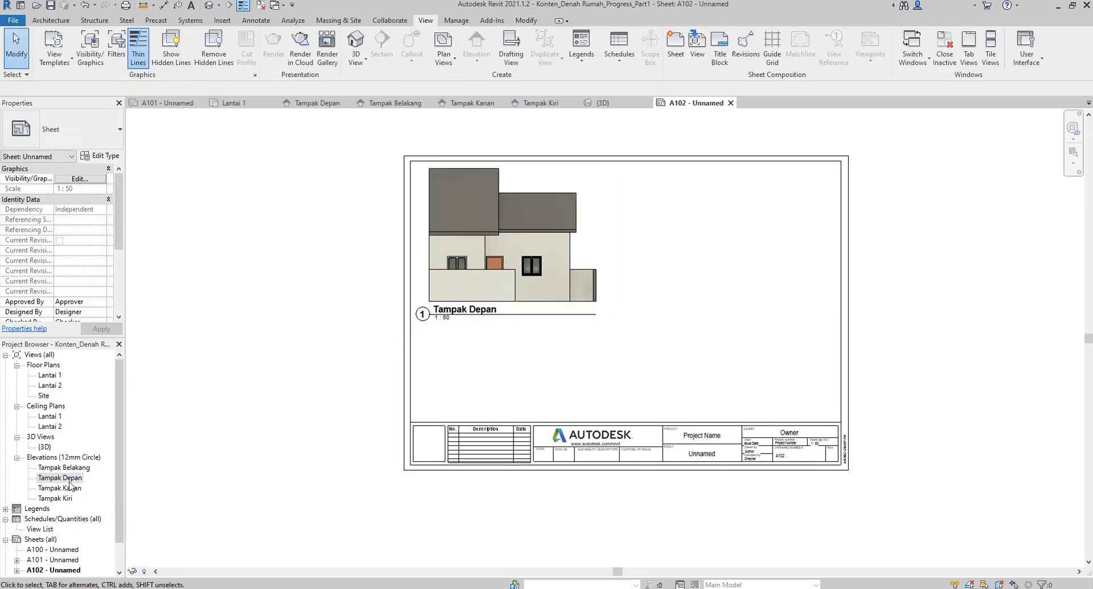
Place the Tampak Belakang elevation in the lower-right area of sheet A102, above the title block.
left_click_drag(75, 469, 705, 323)
left_click(743, 333)
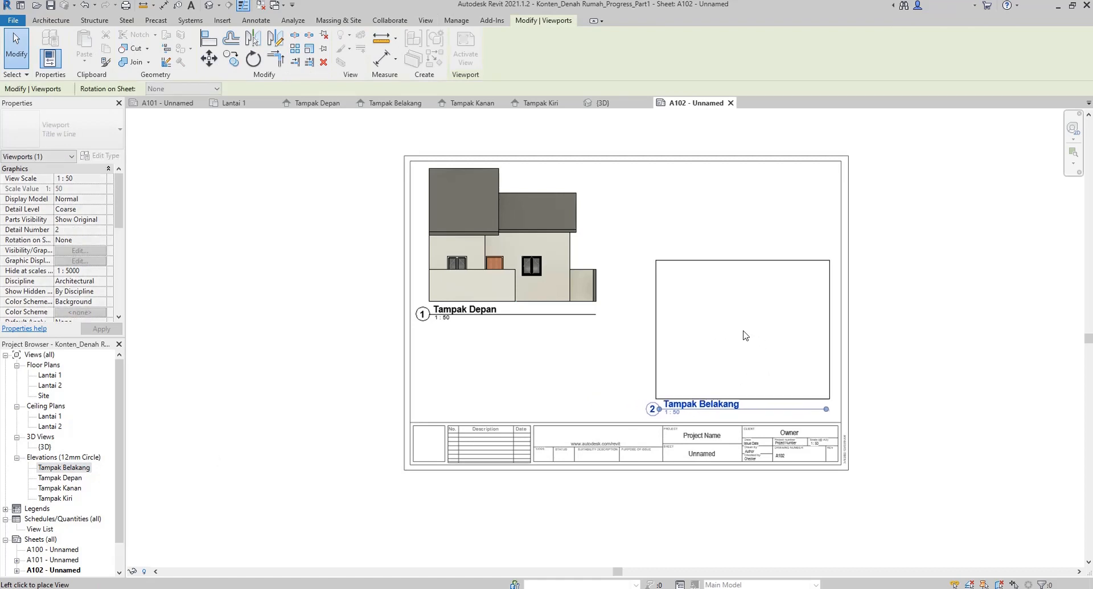
left_click(621, 339)
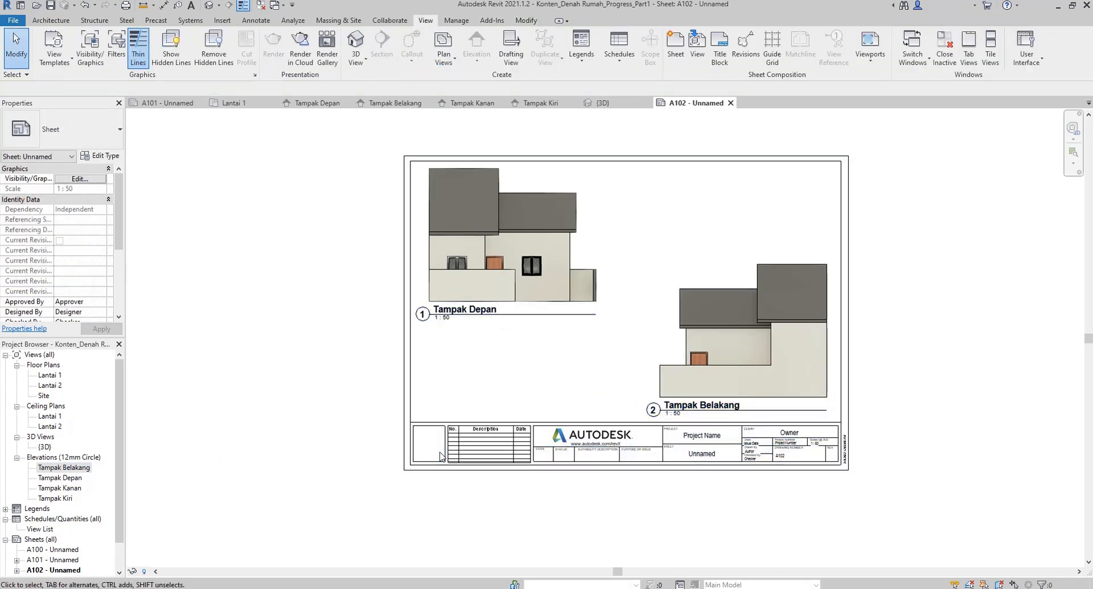
Rename sheet A102 as Tampak Depan-Belakang and check the name in its title block.
scroll(78, 465, "down", 1)
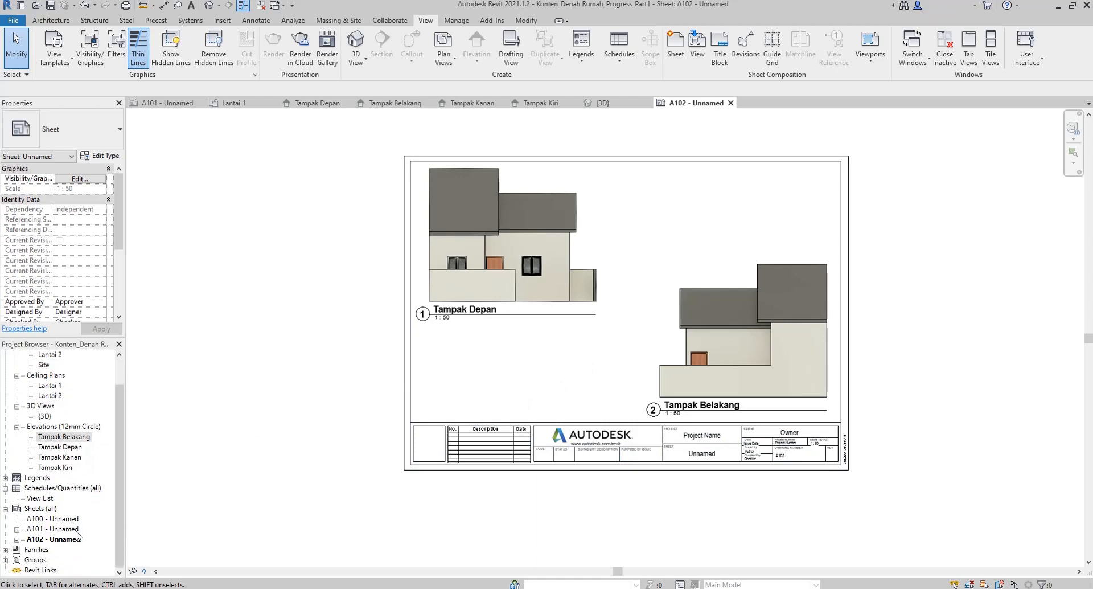
right_click(72, 540)
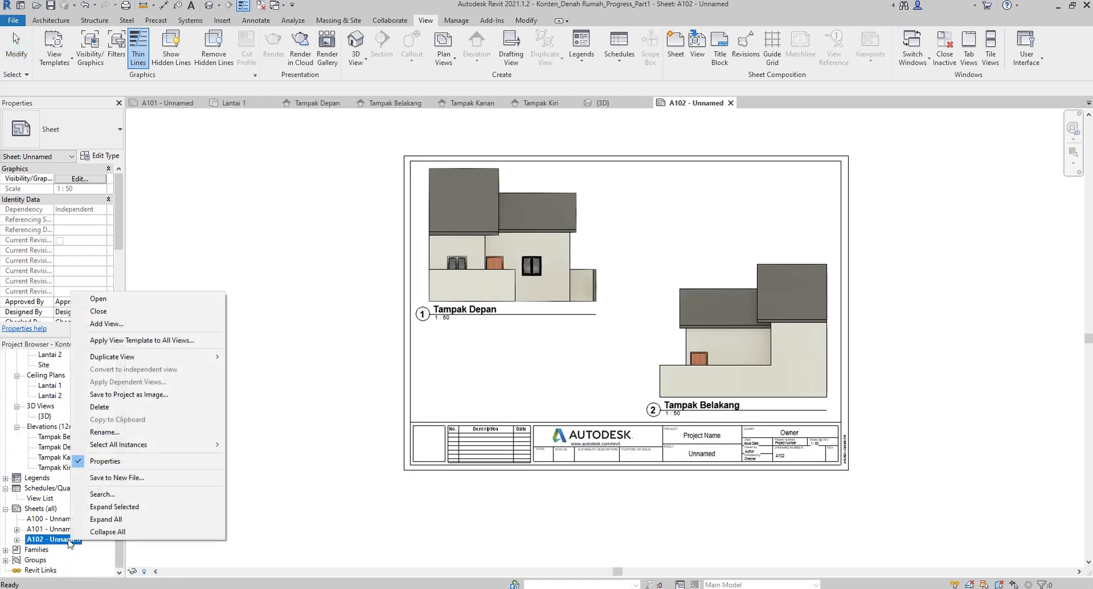
left_click(122, 432)
key("Tab")
type("t")
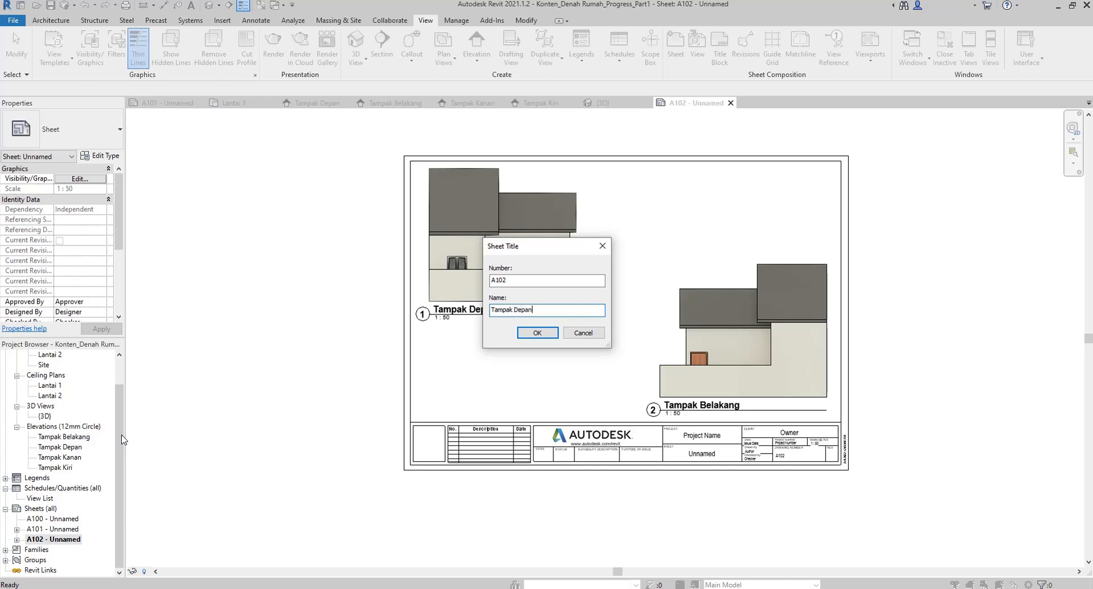
type("ampak Depan-Belakang")
key("Return")
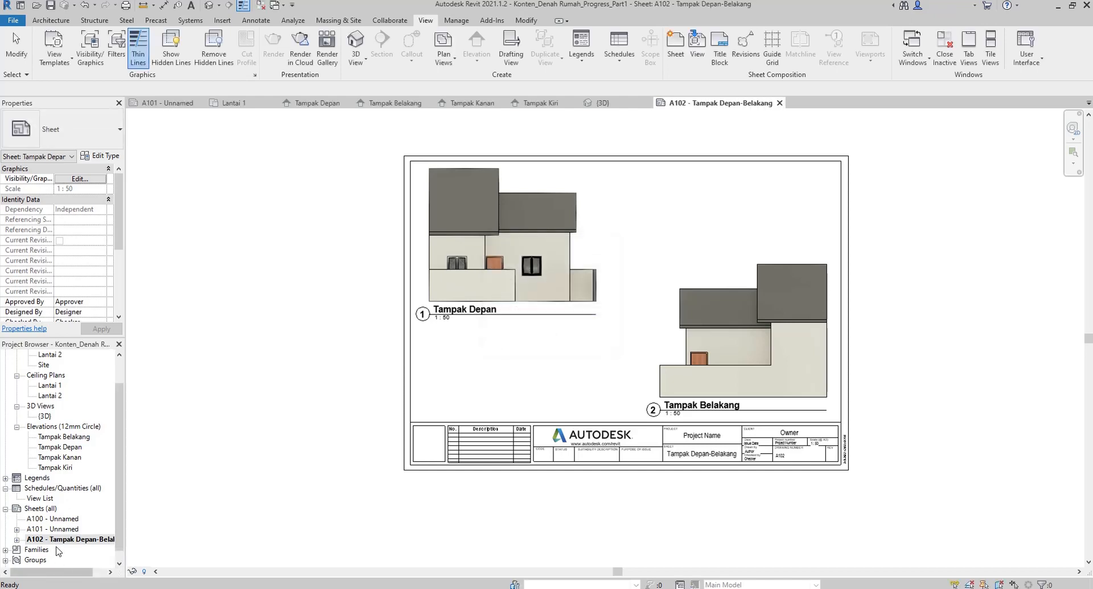
scroll(696, 434, "up", 5)
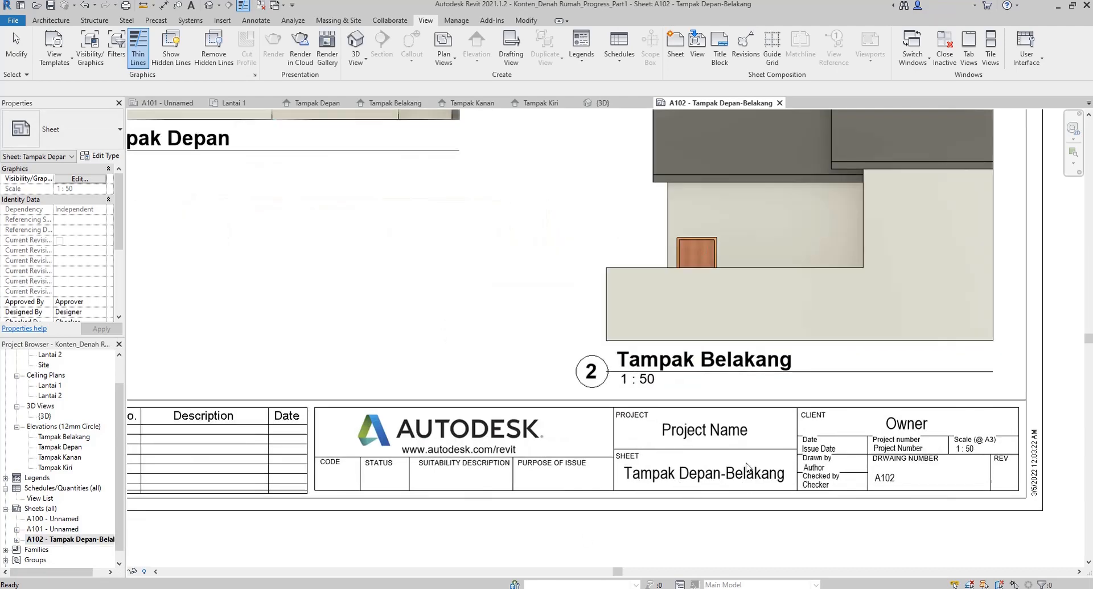
scroll(611, 504, "down", 4)
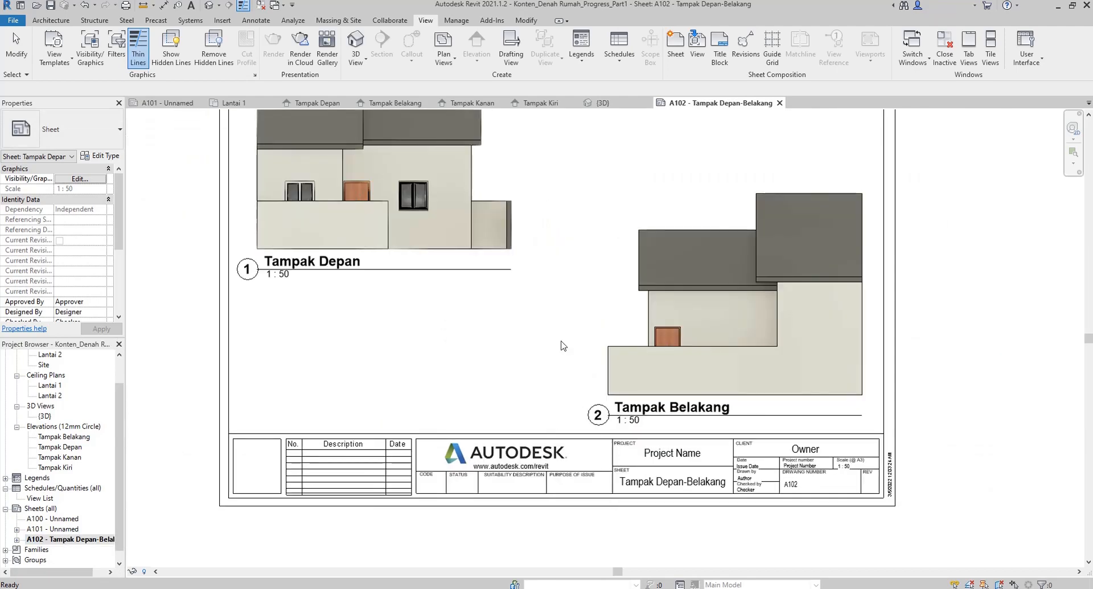
key("Escape")
scroll(516, 387, "up", 1)
scroll(399, 376, "down", 1)
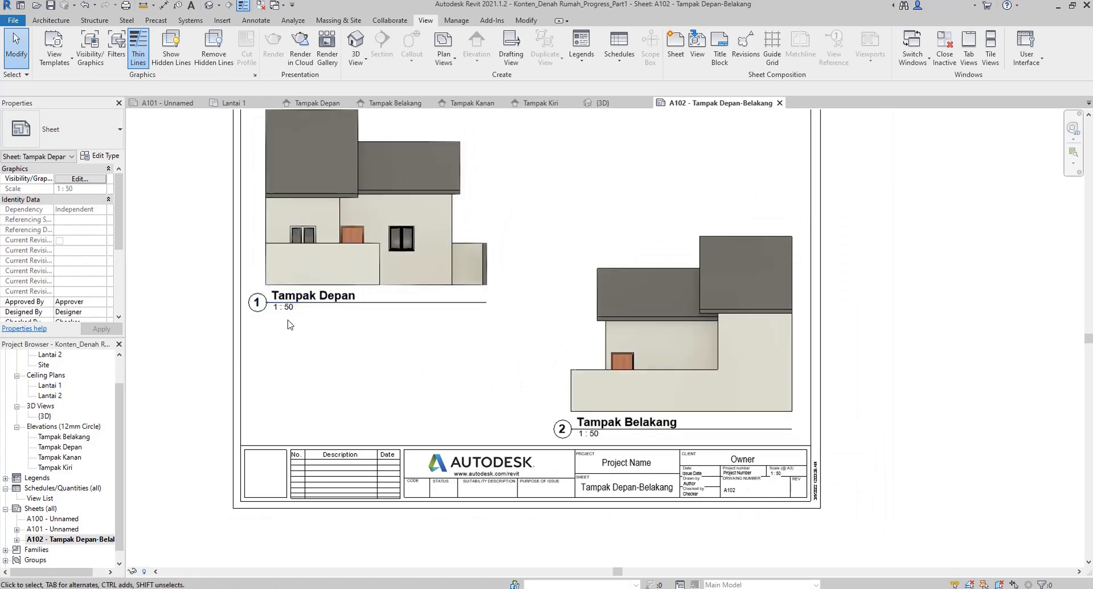
scroll(288, 325, "down", 1)
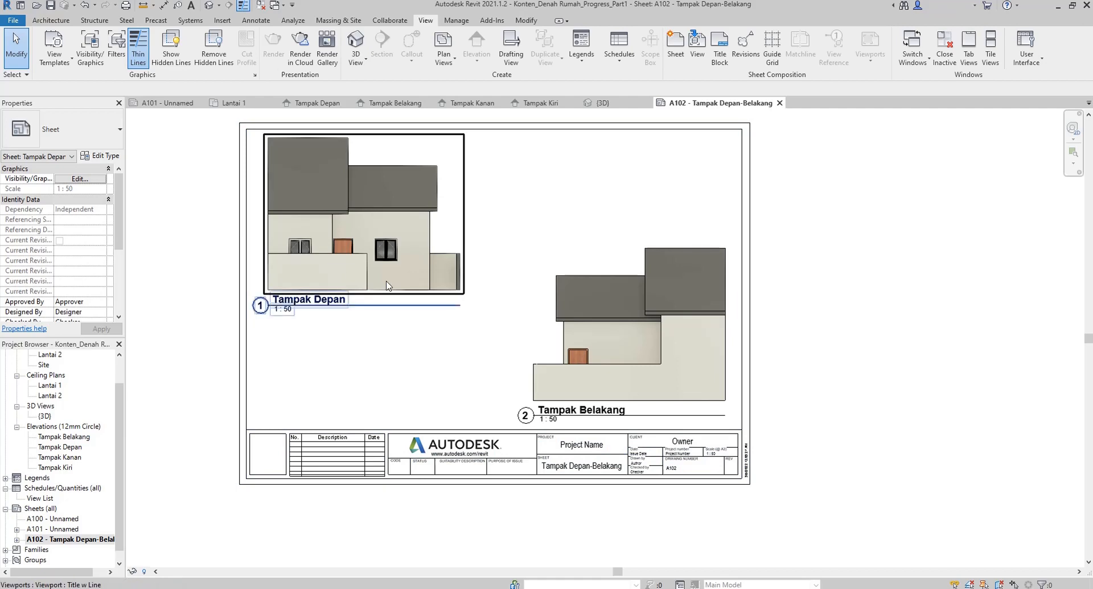
Open sheet A101 with the Lantai 1 plan and rename it as Denah.
double_click(79, 529)
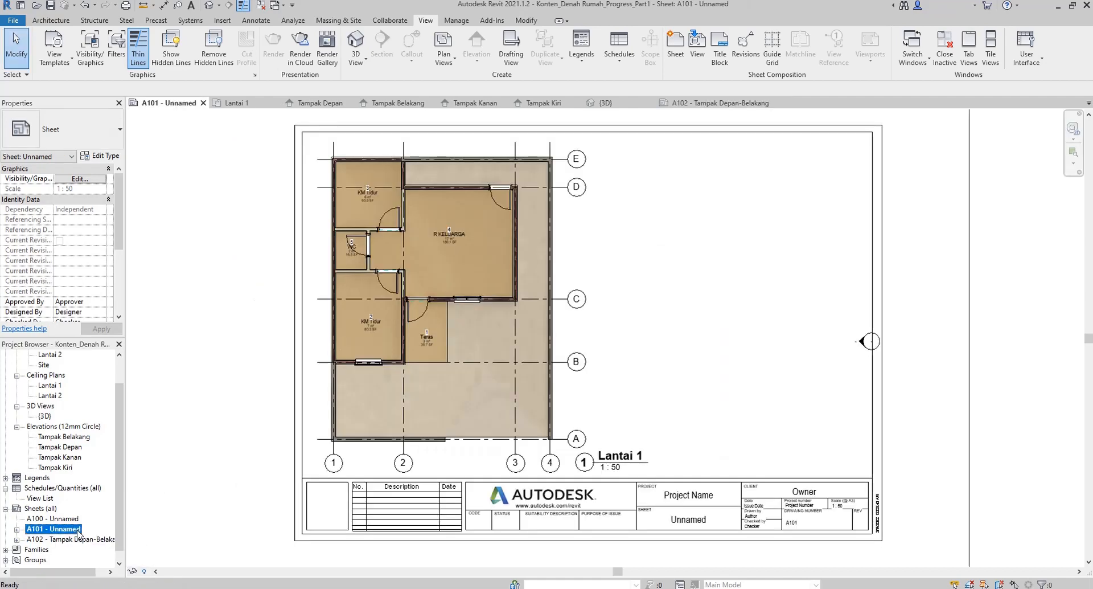
right_click(79, 529)
left_click(142, 422)
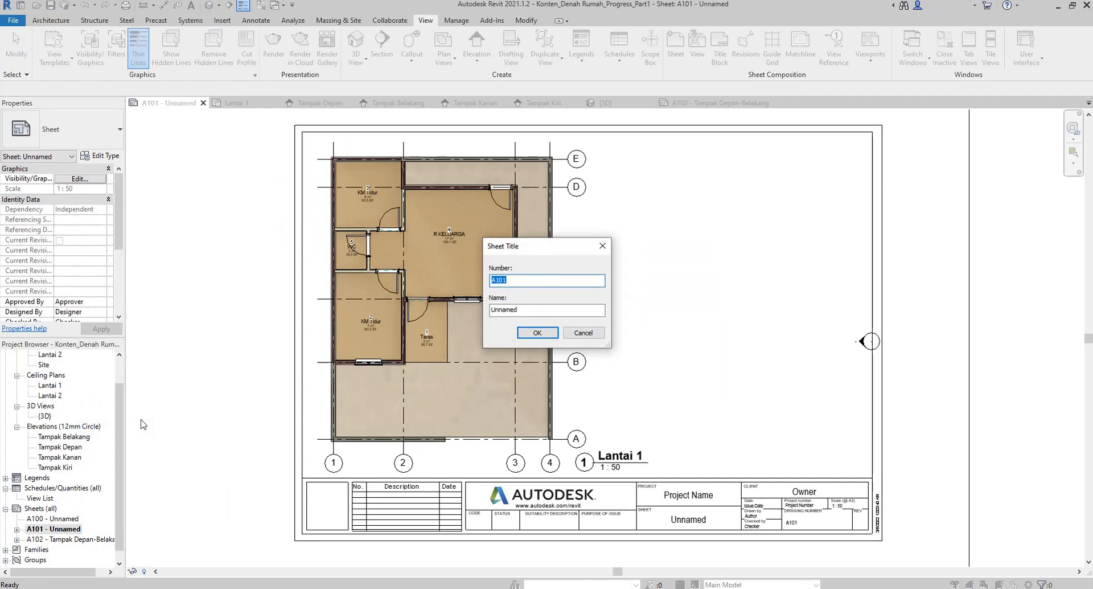
key("Tab")
type("DS")
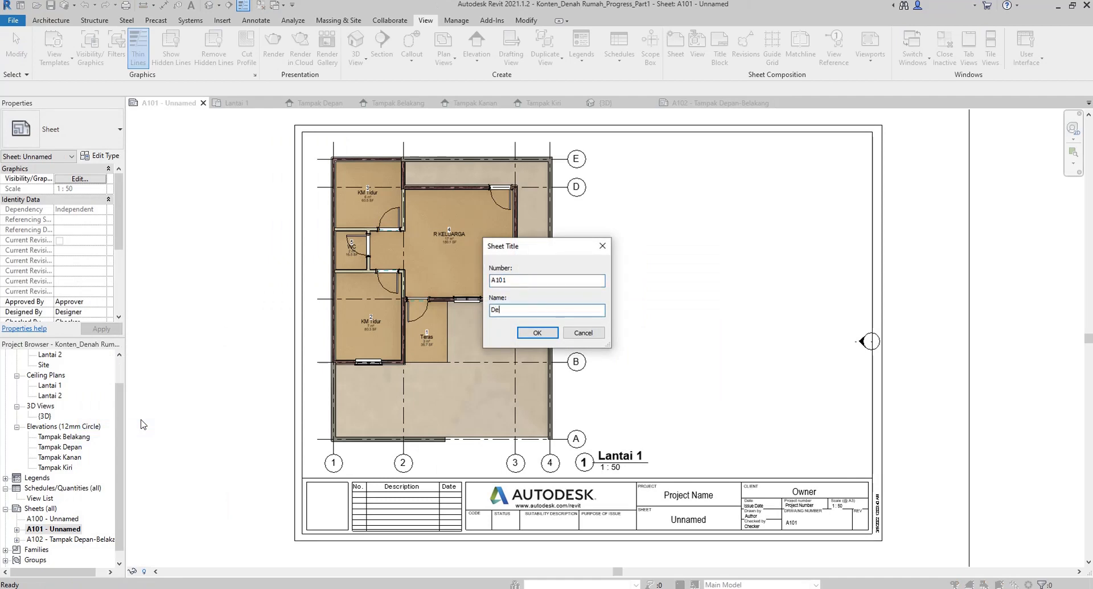
type("nah")
key("Return")
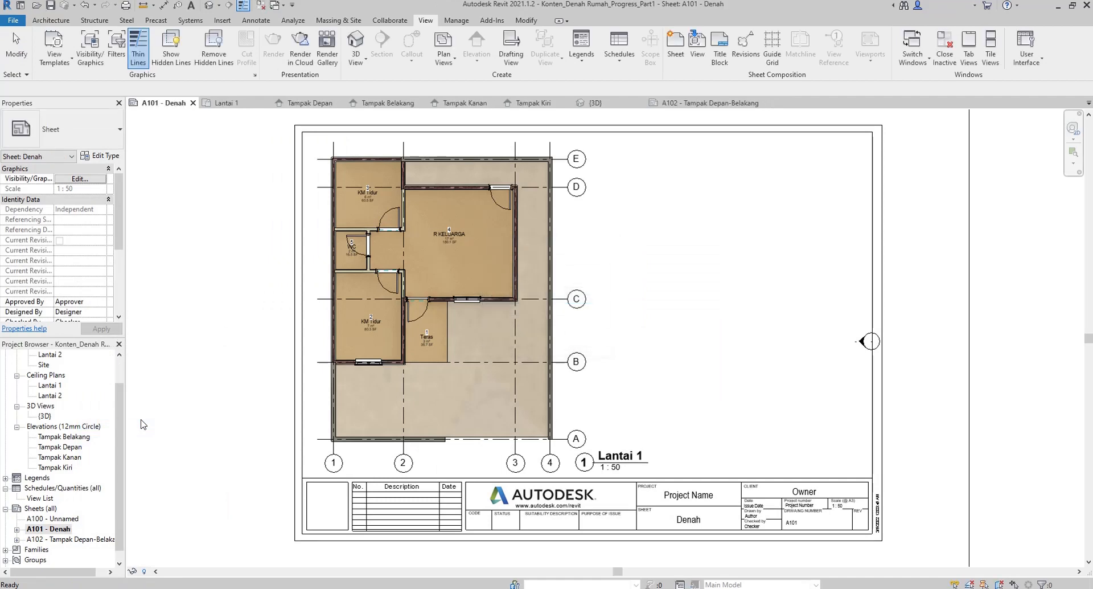
Return to sheet A102 and create a new sheet with the Title_Blocks_A3_Metric : Standard title block.
double_click(83, 540)
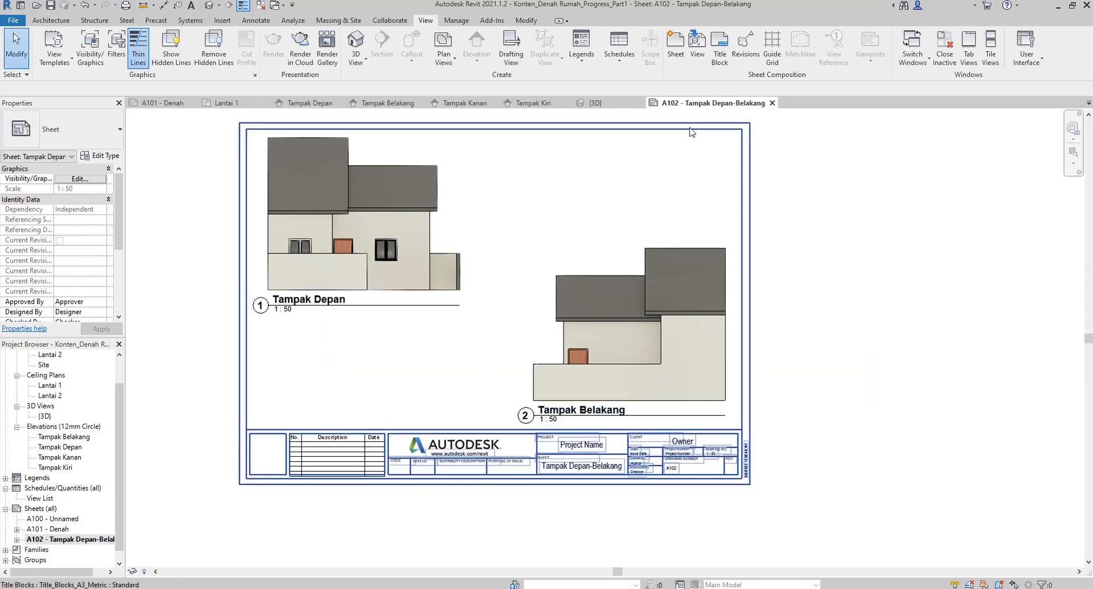
left_click(678, 67)
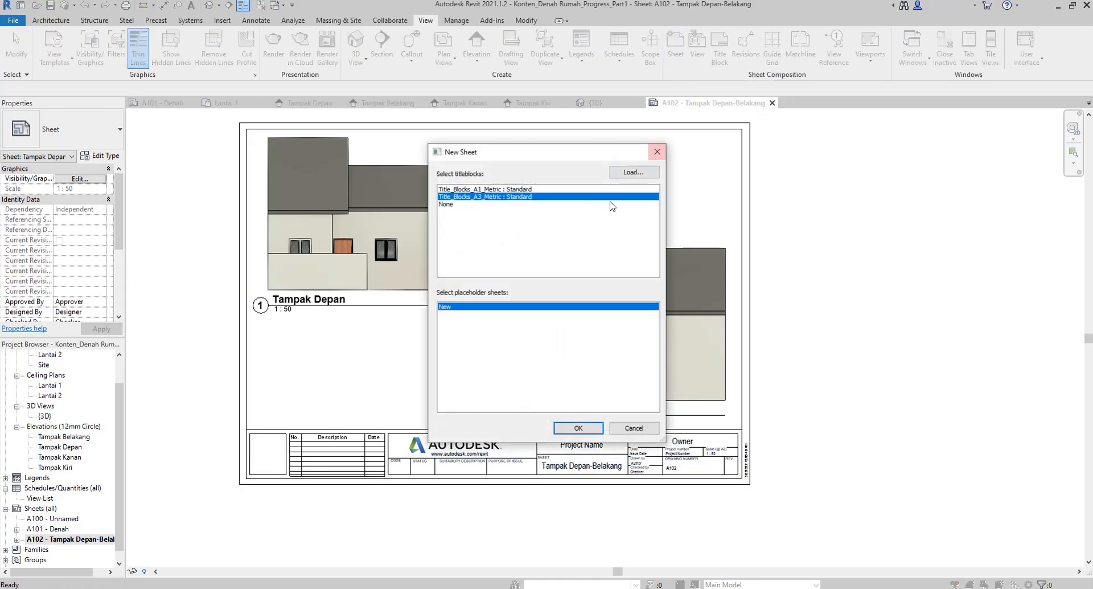
left_click(579, 428)
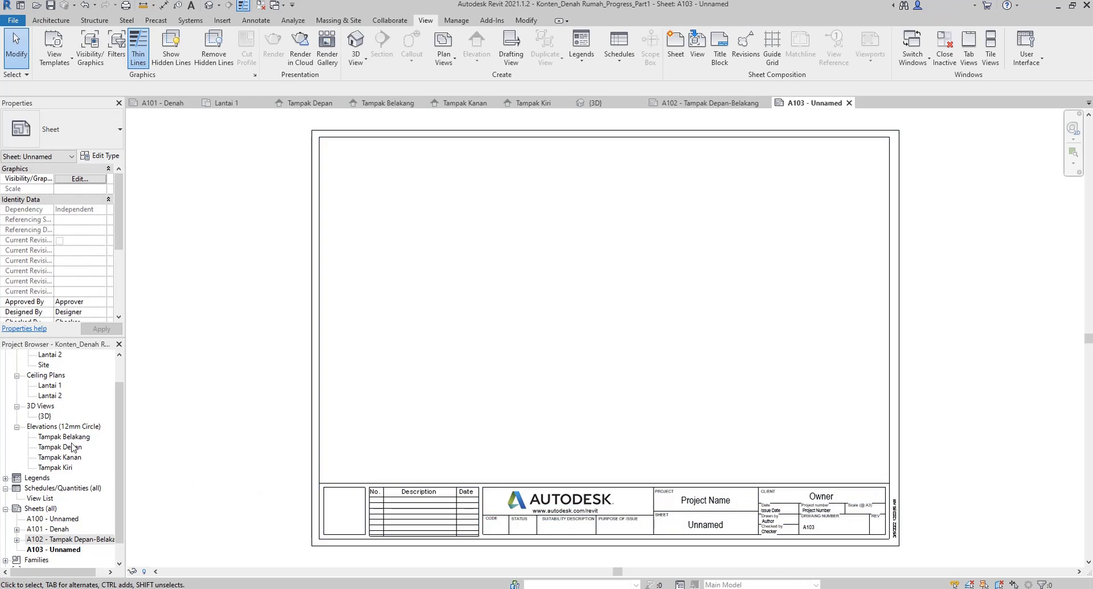
Place the Tampak Kanan elevation at the lower right of the new sheet and Tampak Kiri at its upper left.
left_click(76, 459)
left_click_drag(77, 460, 706, 336)
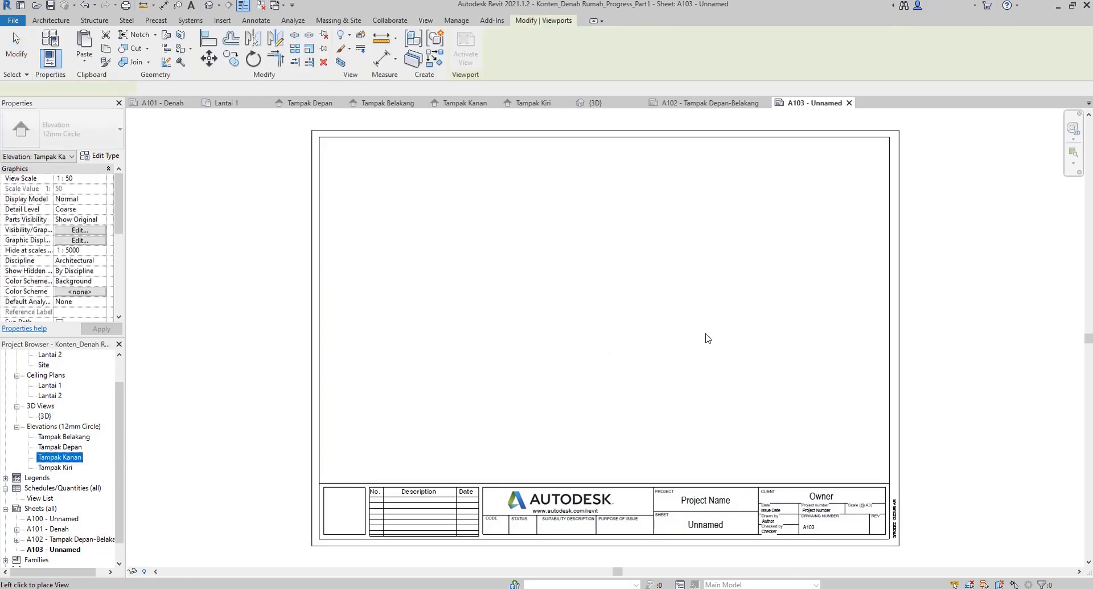
left_click(731, 366)
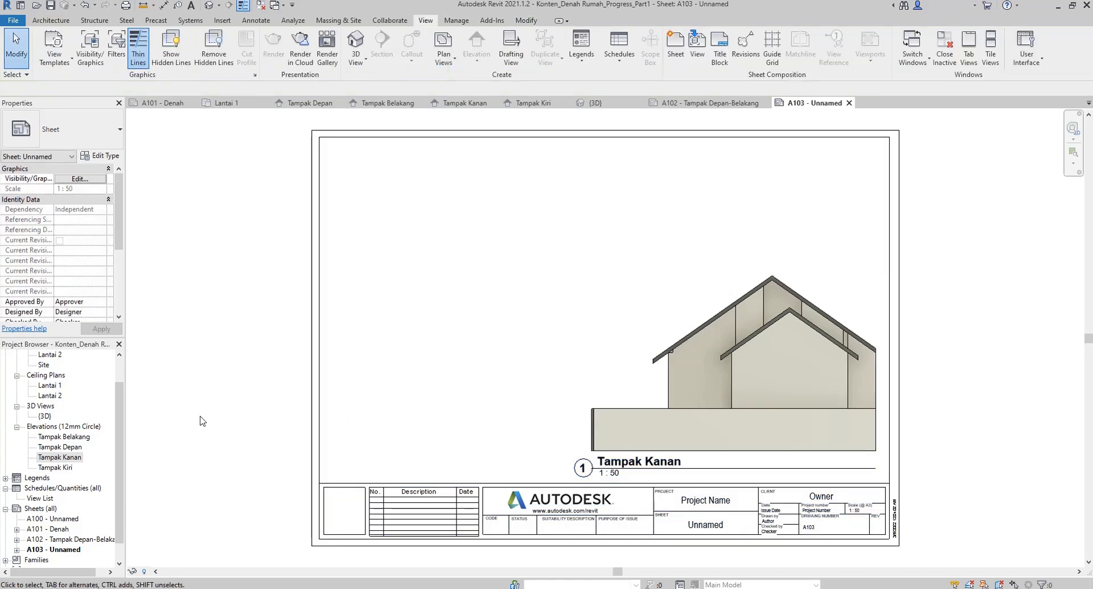
left_click(60, 468)
left_click_drag(62, 472, 469, 268)
left_click(493, 245)
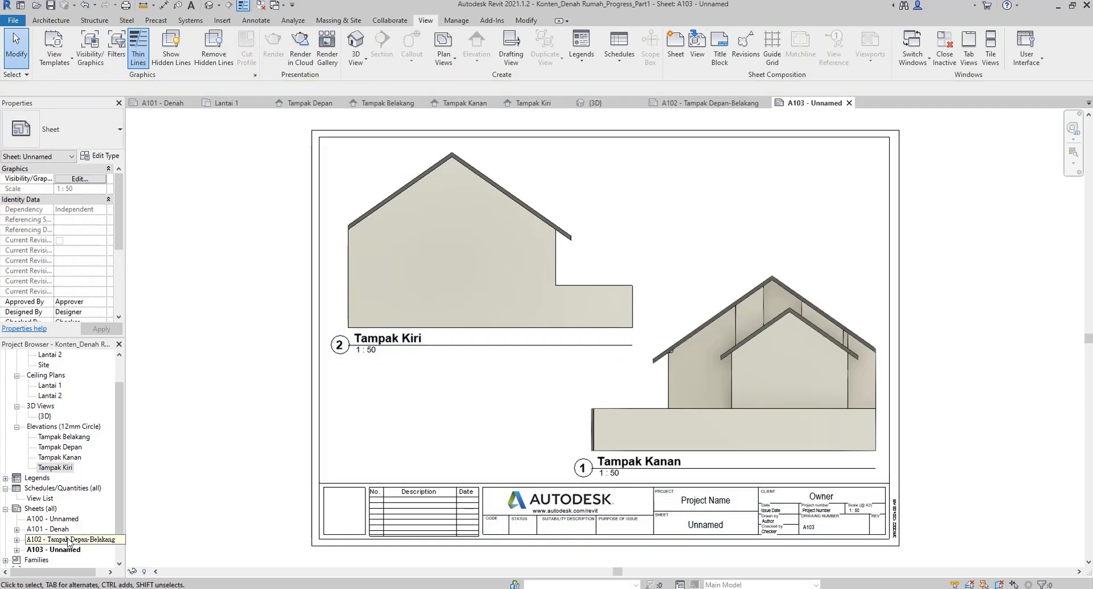
Rename sheet A103 as Tampak Kanan-Kiri.
left_click(54, 550)
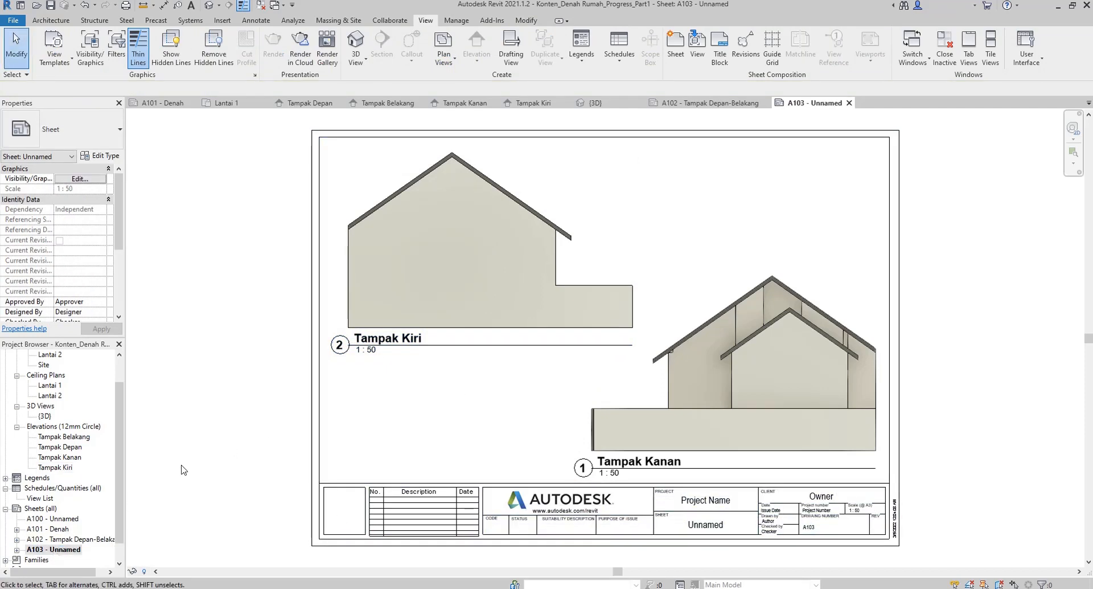
right_click(60, 550)
left_click(114, 440)
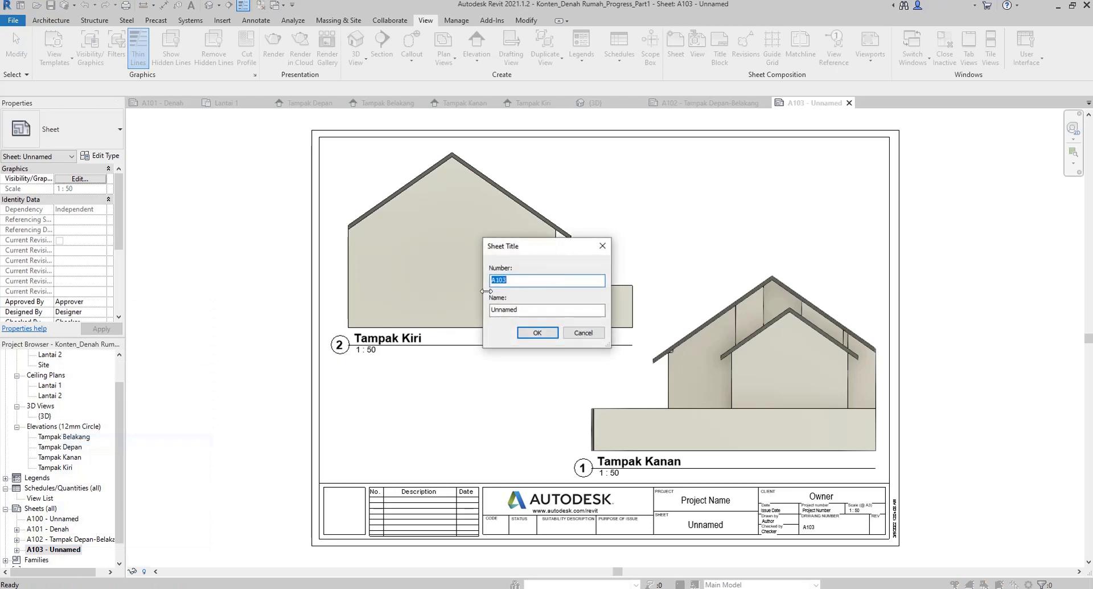
left_click_drag(508, 251, 422, 299)
left_click(439, 360)
double_click(439, 360)
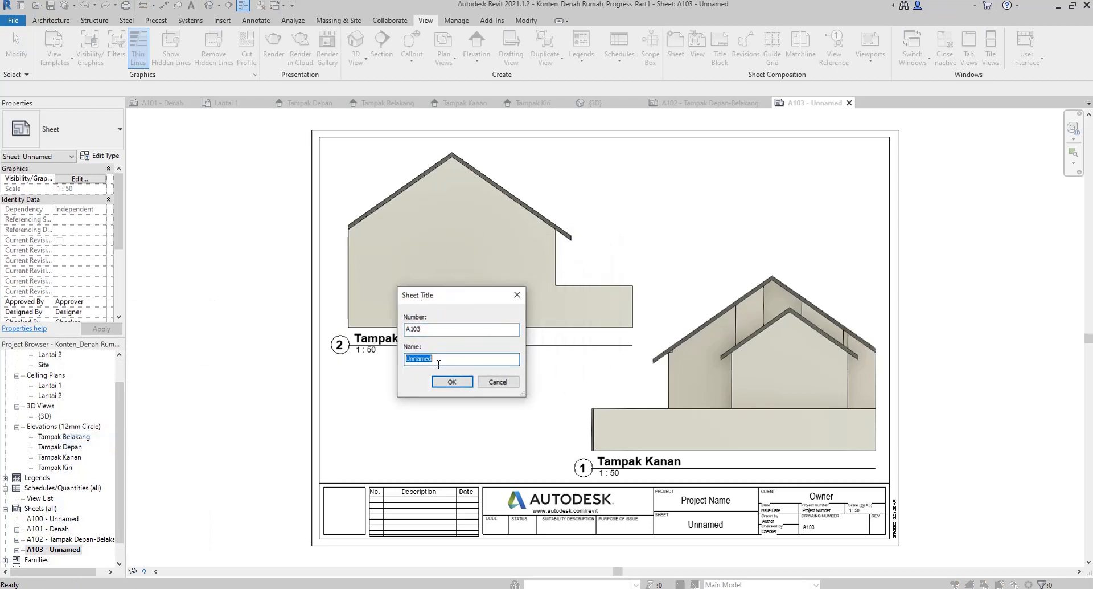
type("Tampak Kanan")
type(" Kiri")
key("Return")
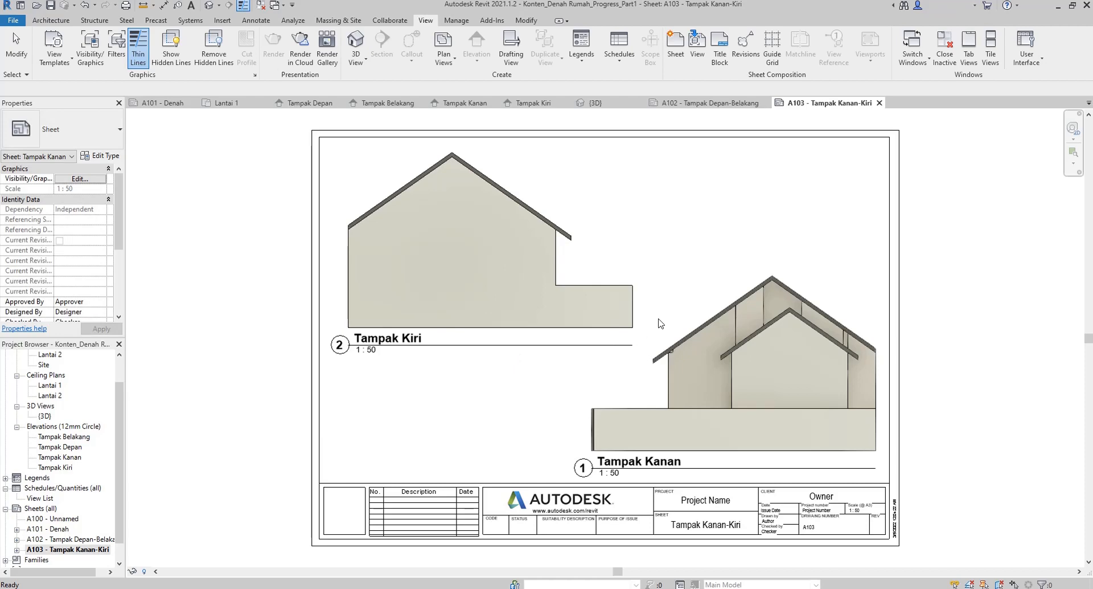
Close the four elevation views, the 3D view and the Lantai 1 plan, keeping only the sheets open.
left_click(311, 103)
left_click(343, 103)
left_click(343, 103)
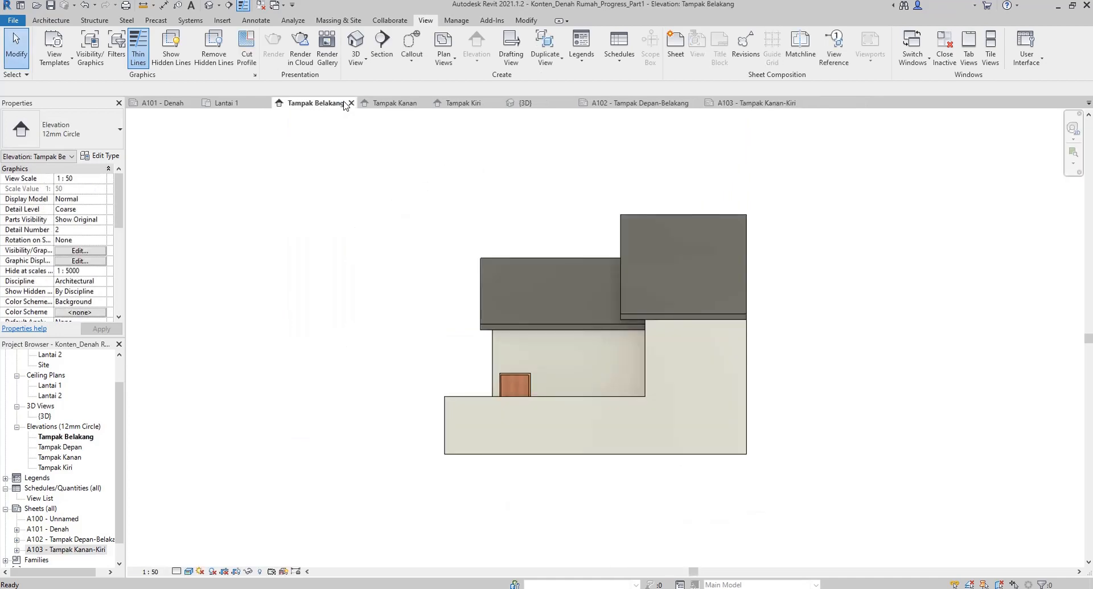
left_click(349, 103)
left_click(339, 103)
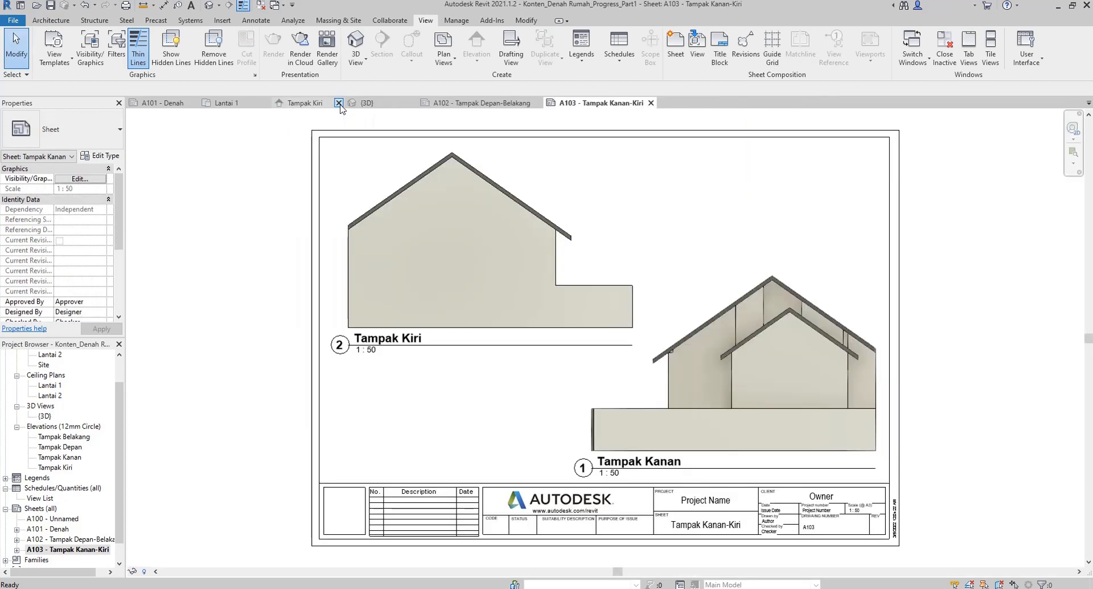
left_click(339, 103)
left_click(339, 103)
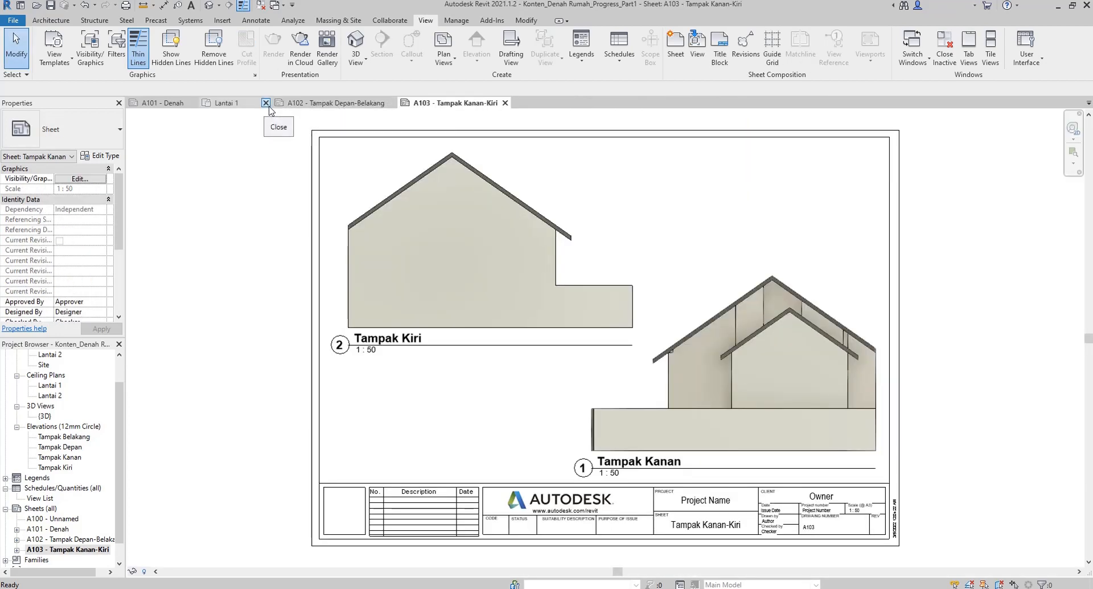
left_click(263, 103)
Review the layouts of sheets A101 Denah, A102 Tampak Depan-Belakang and A103 Tampak Kanan-Kiri.
left_click(154, 104)
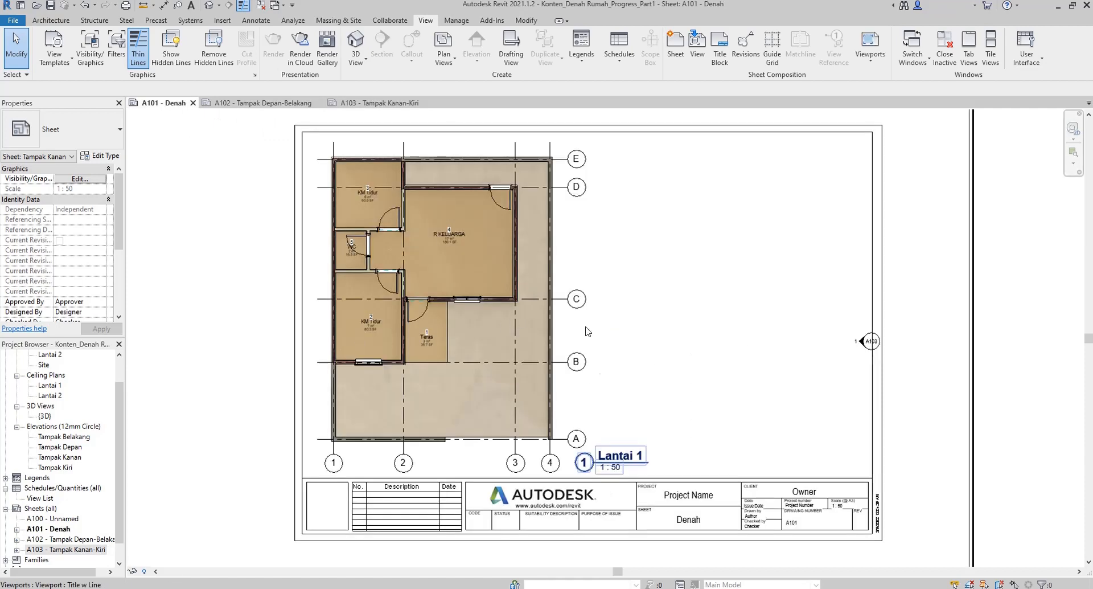
scroll(428, 258, "down", 1)
scroll(509, 320, "up", 1)
left_click(260, 103)
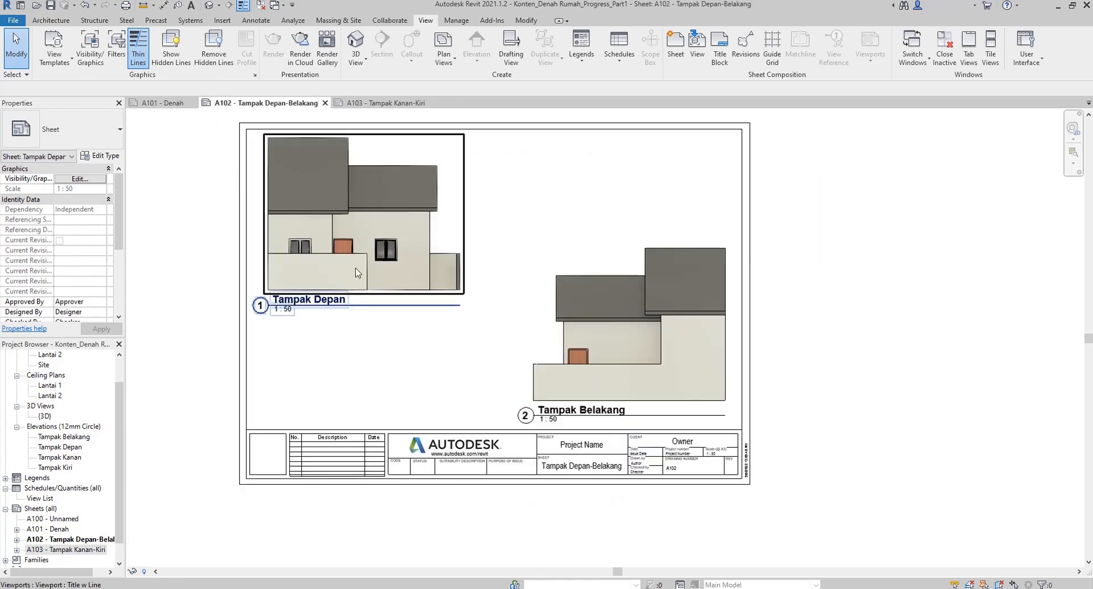
left_click(393, 103)
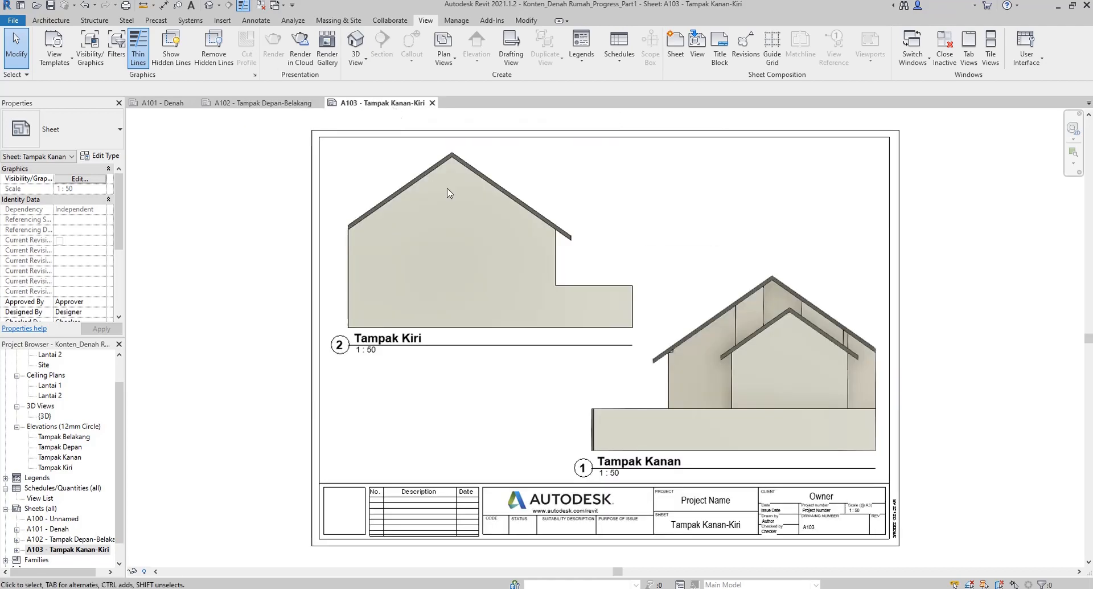
left_click(273, 103)
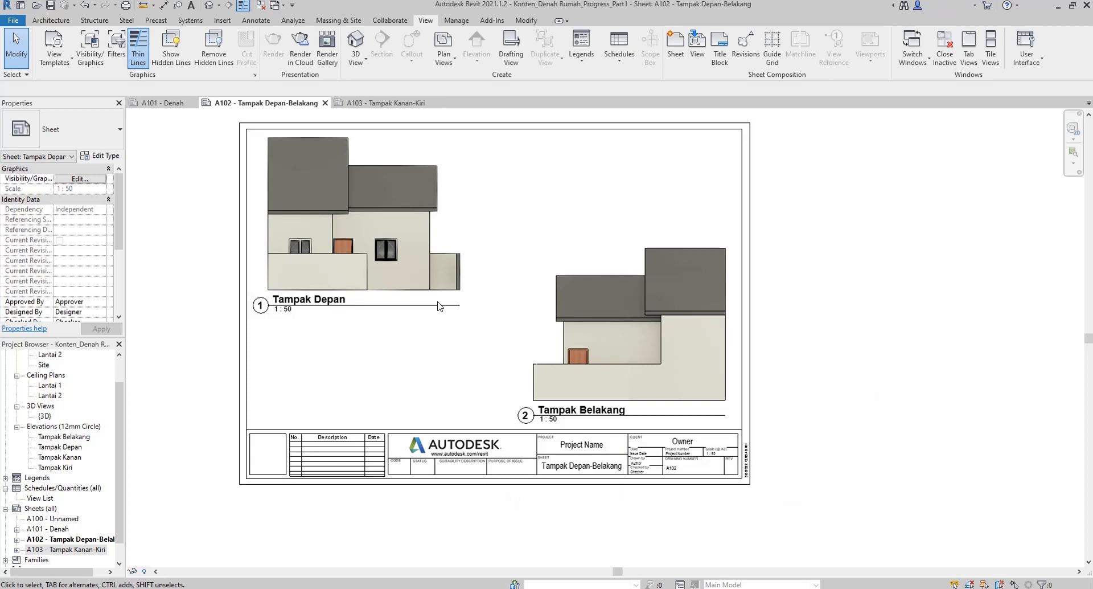